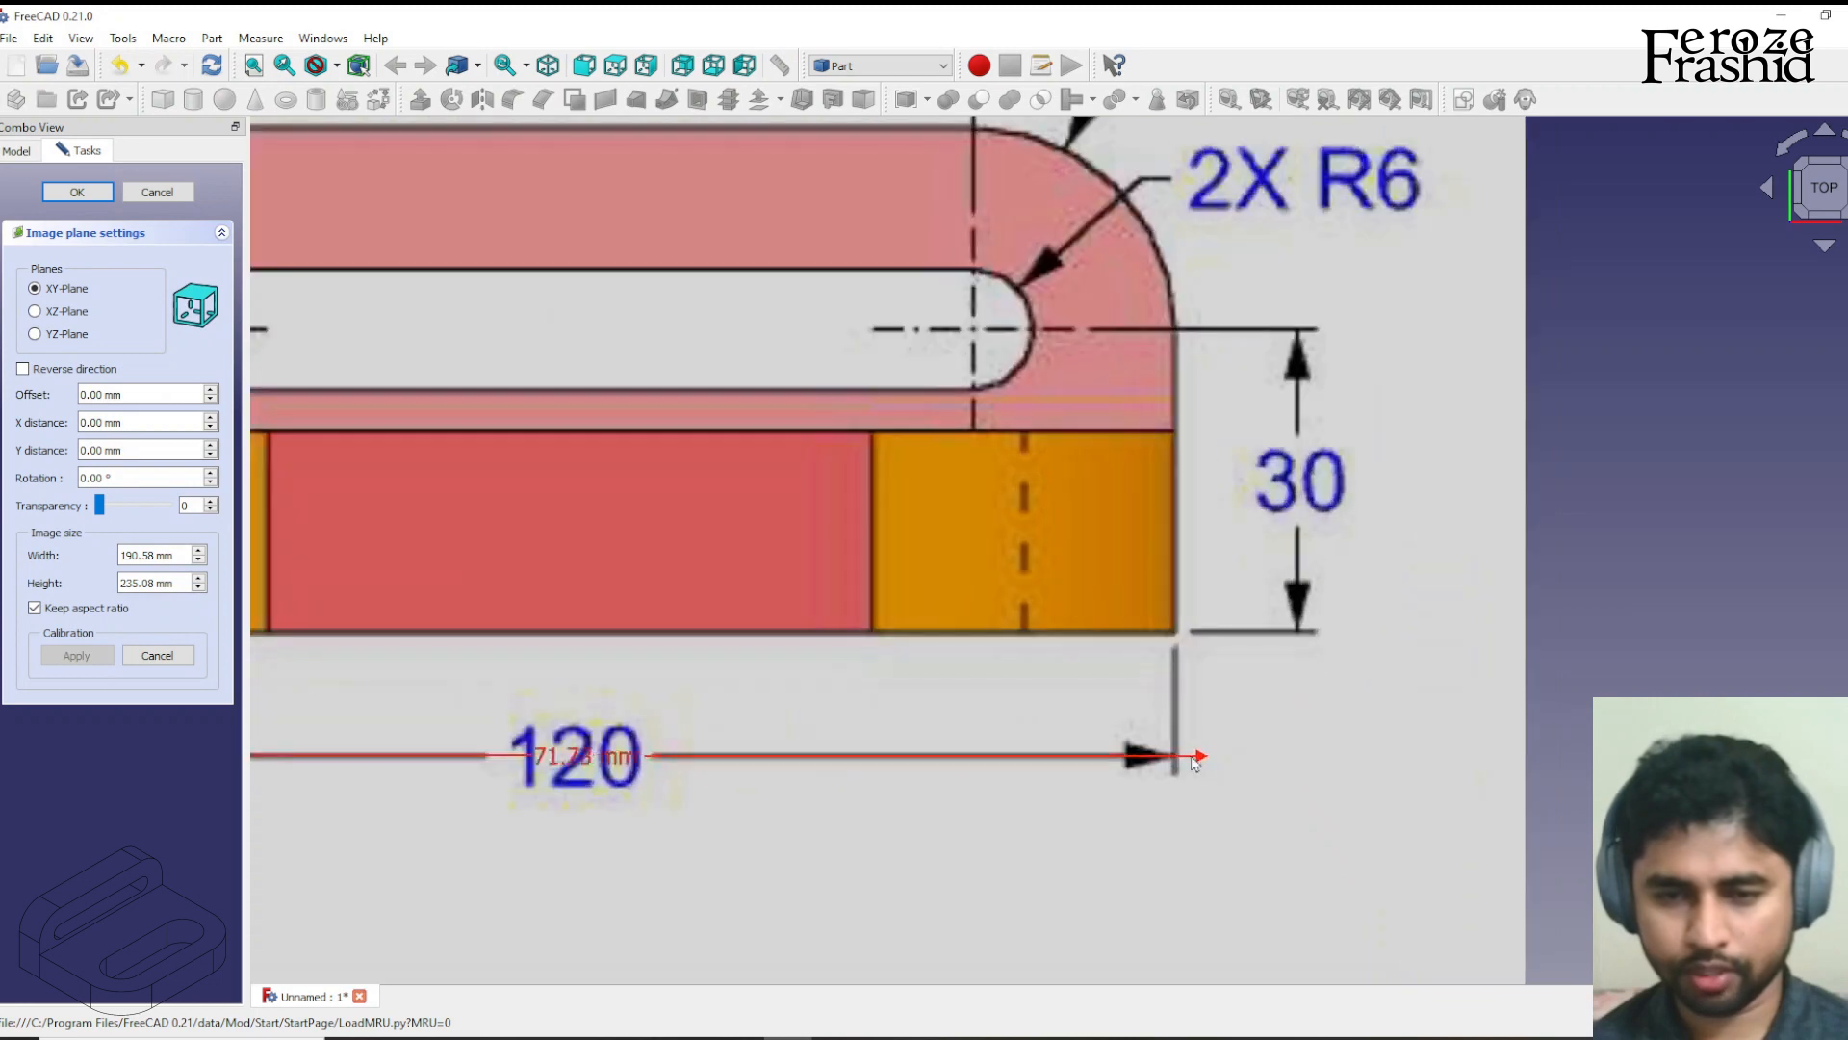
# Calibrate the reference image using the drawing's 120 mm overall dimension and accept the image plane settings.
pyautogui.click(1175, 763)
pyautogui.write('120')
pyautogui.press('Return')
pyautogui.scroll(-8, 1174, 755)
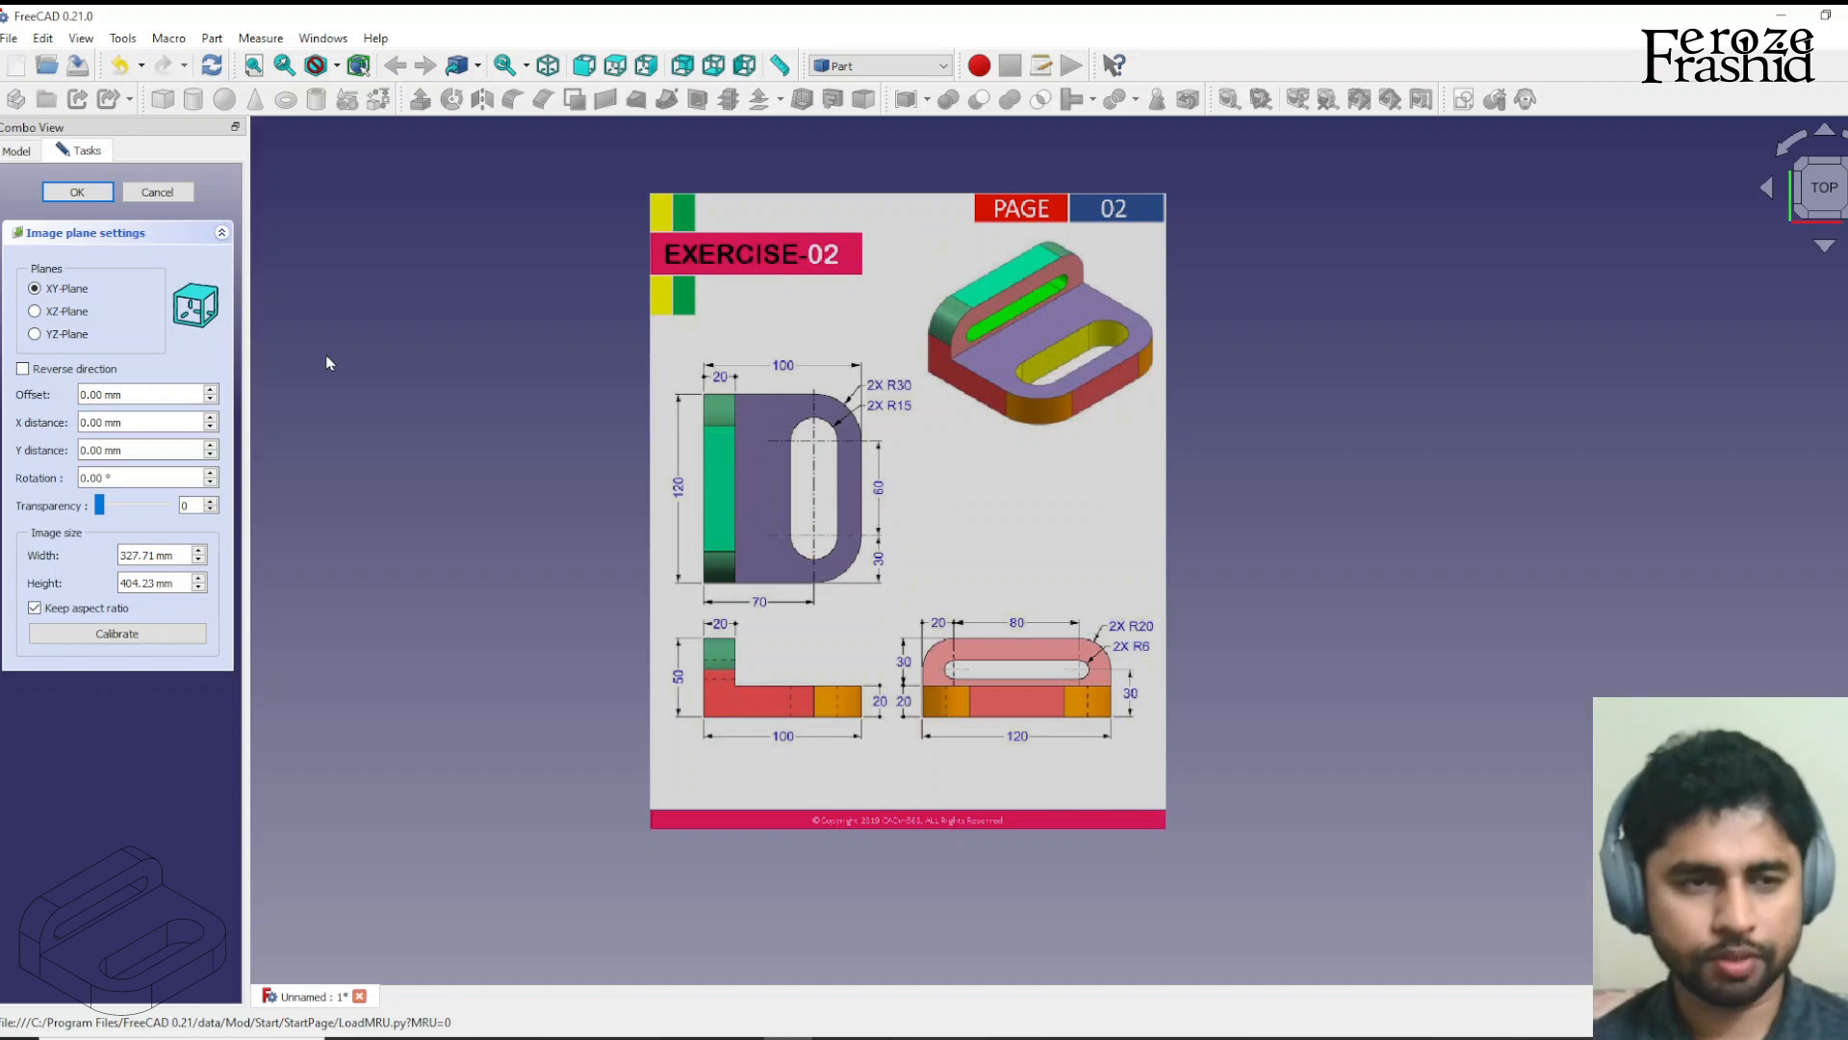
pyautogui.click(78, 193)
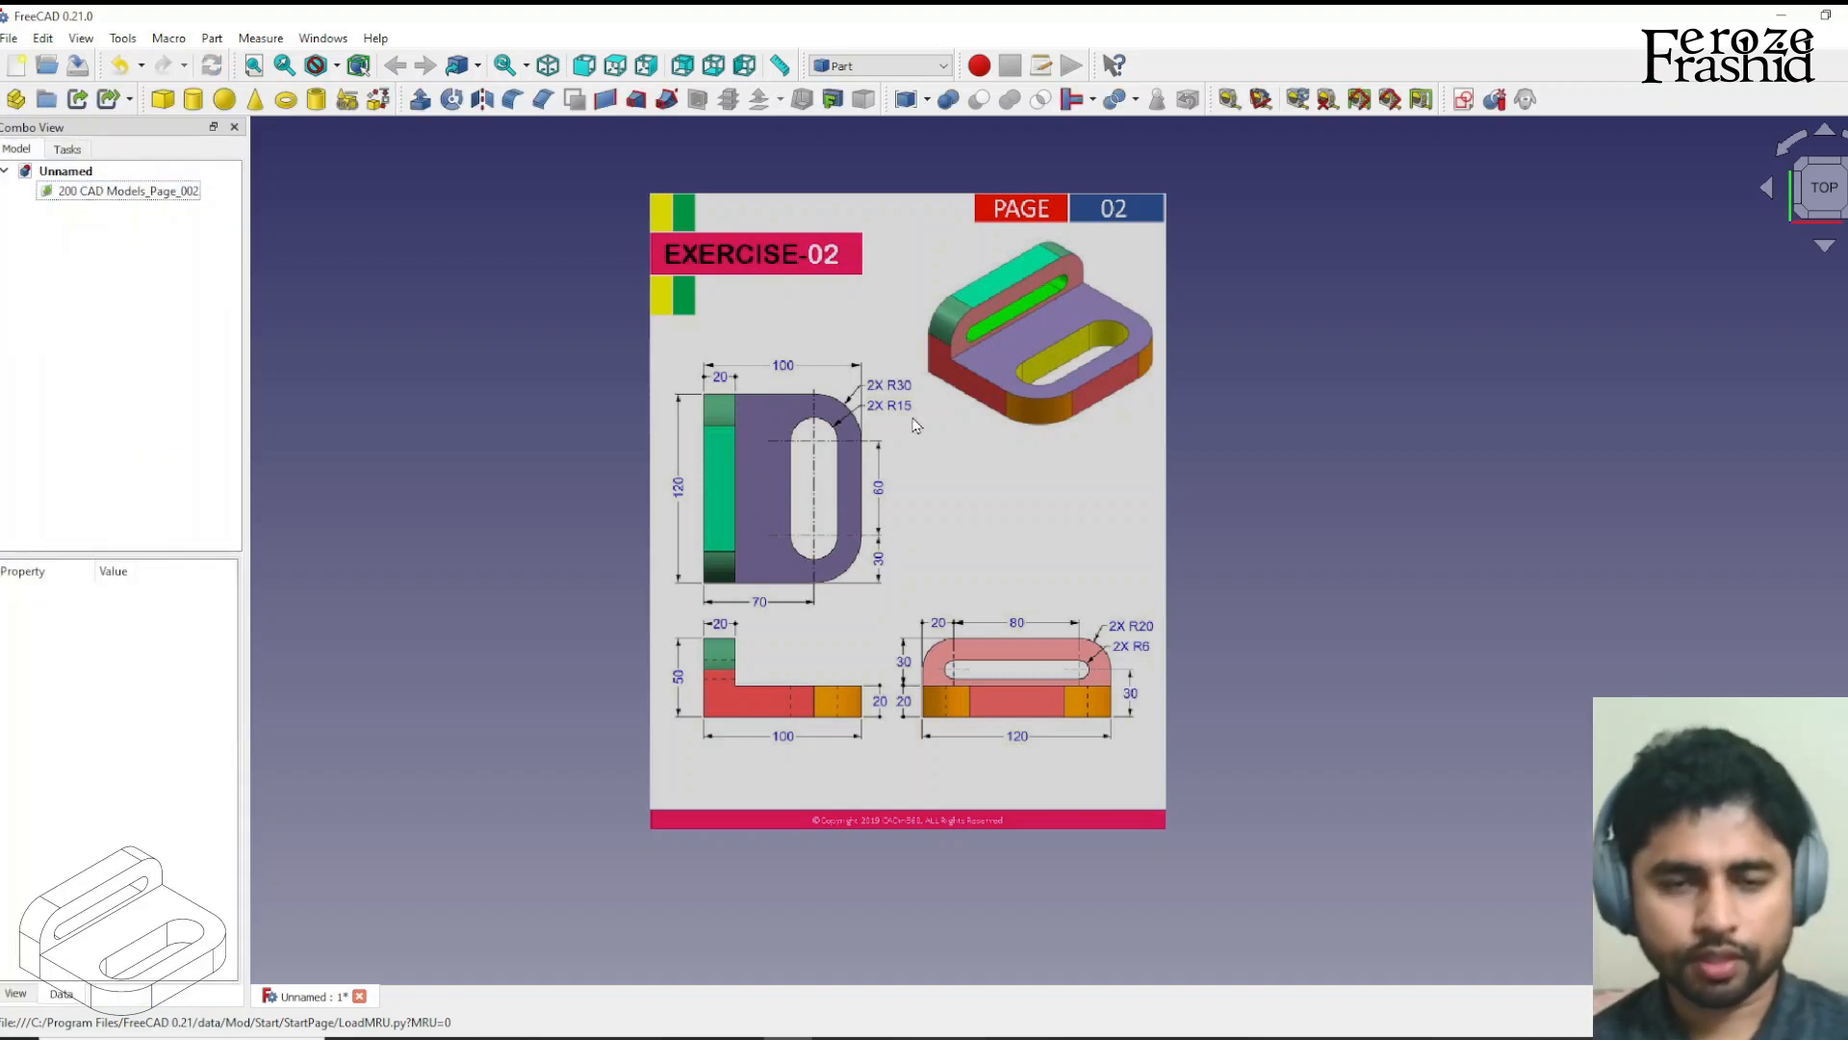
# Set the transparency of the 200 CAD Models_Page_002 image to 50.
pyautogui.doubleClick(128, 191)
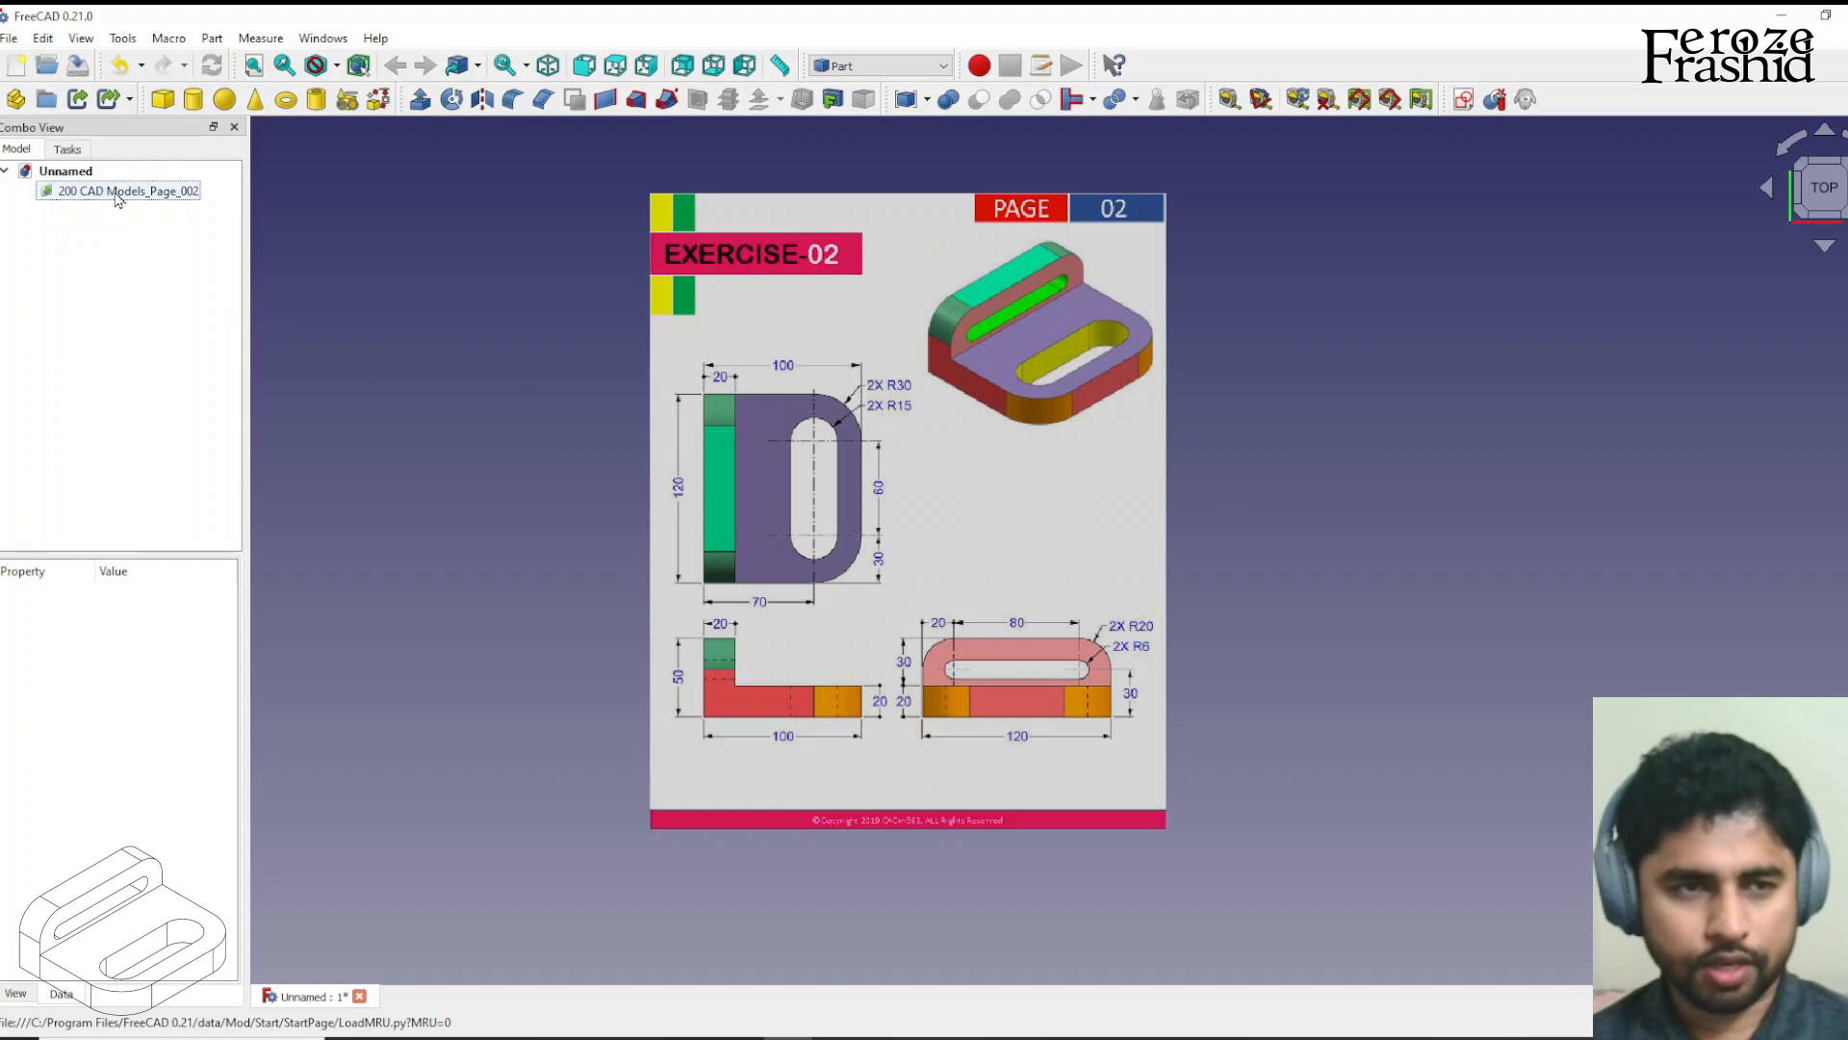
pyautogui.write('50')
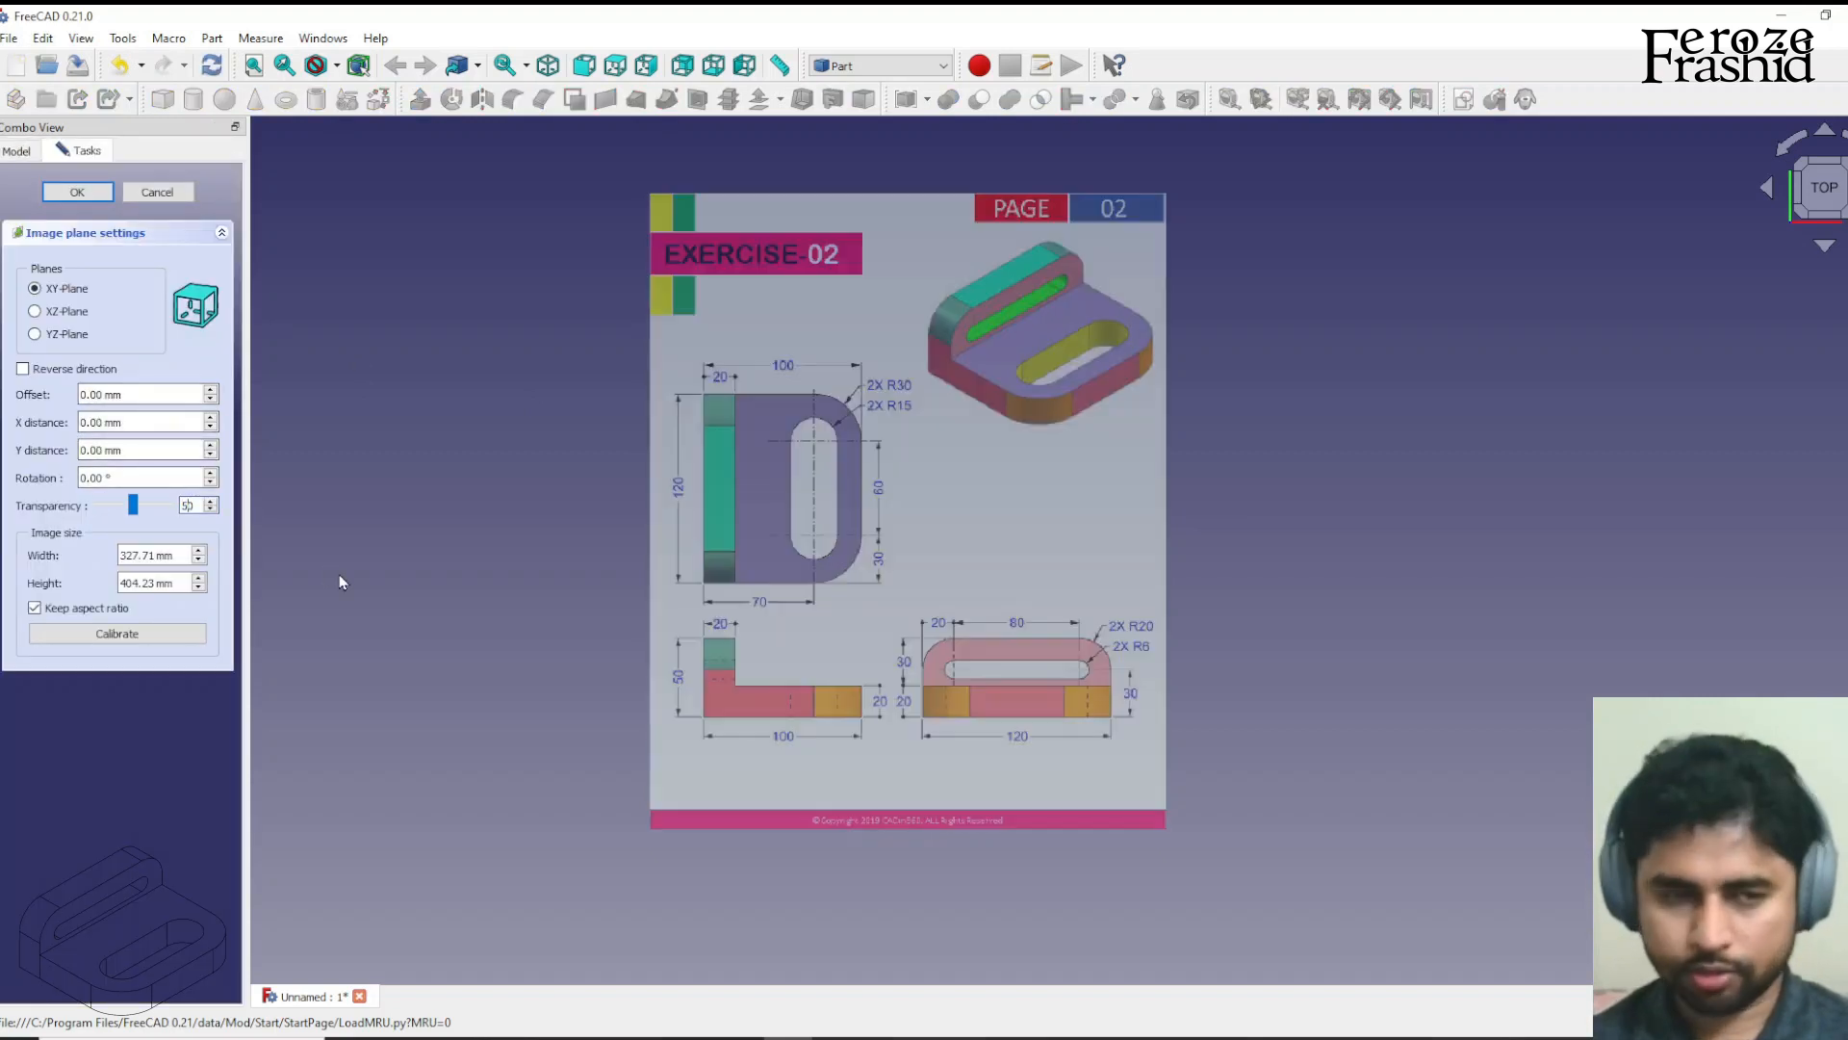
pyautogui.click(77, 192)
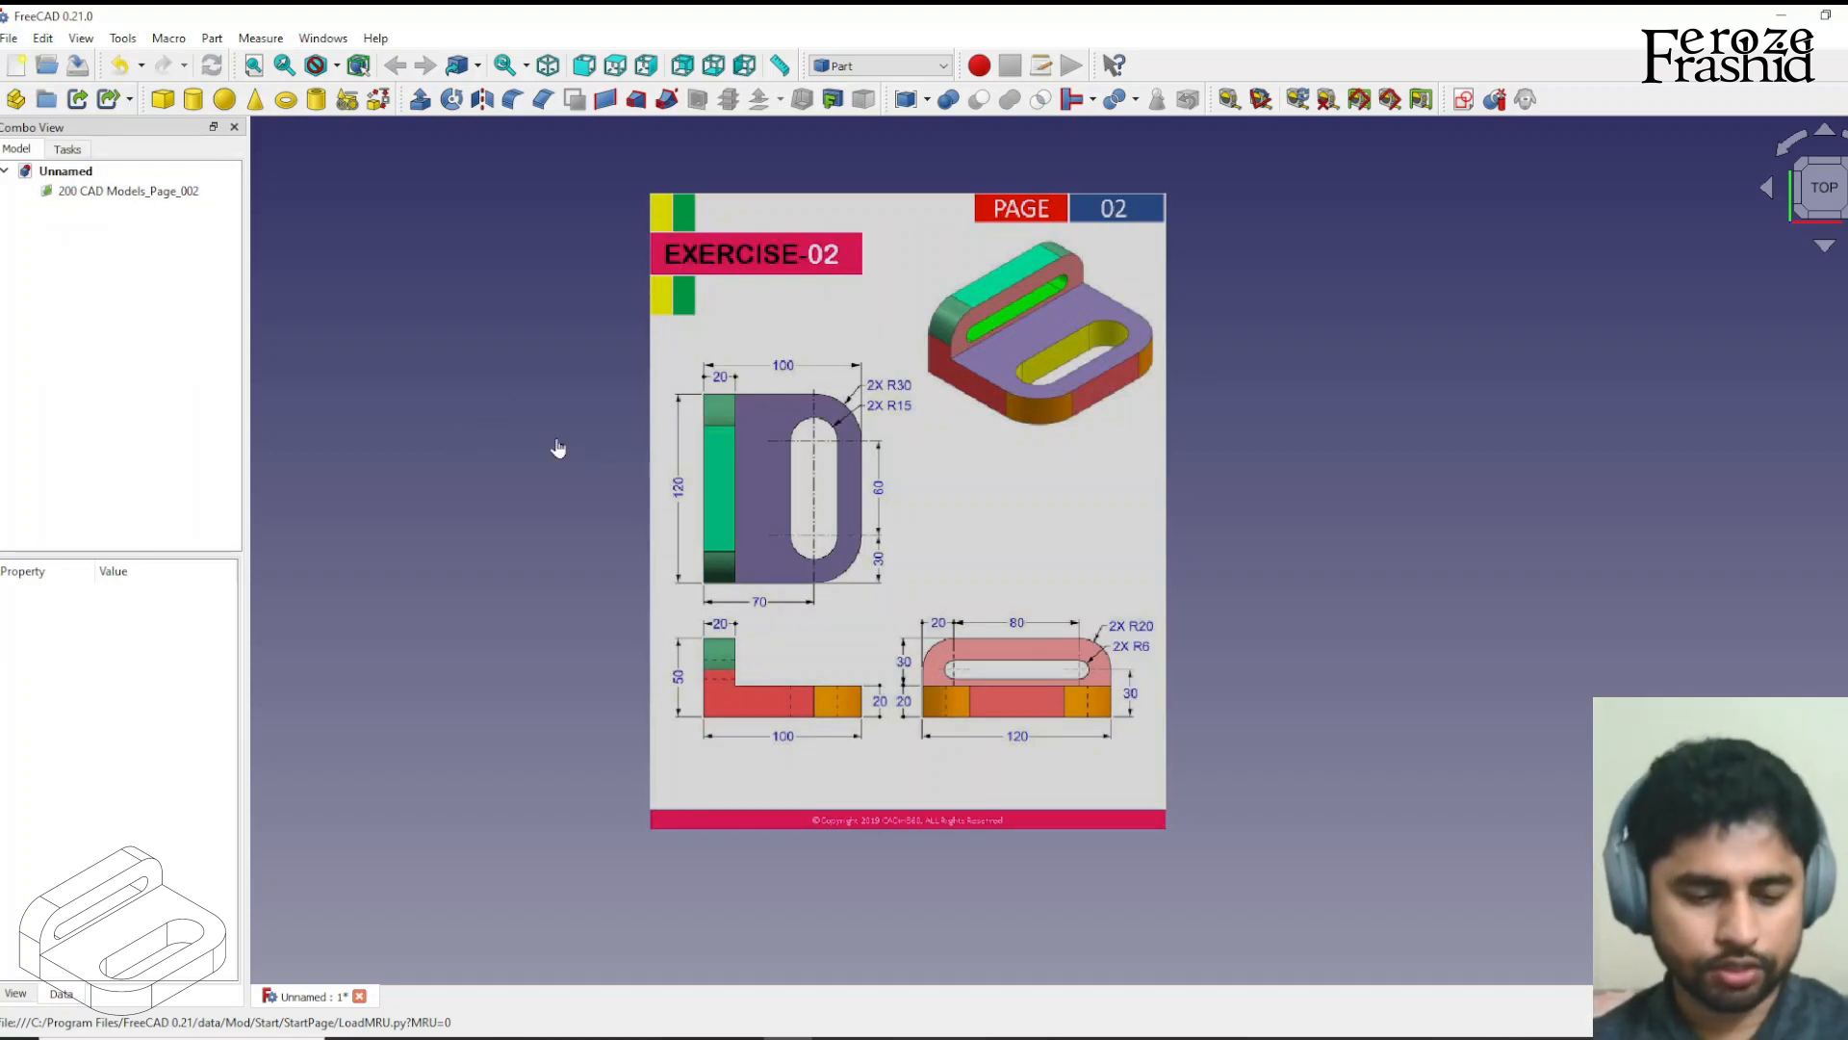
# Show the axis cross at the origin over the reference image.
pyautogui.press('a')
pyautogui.press('c')
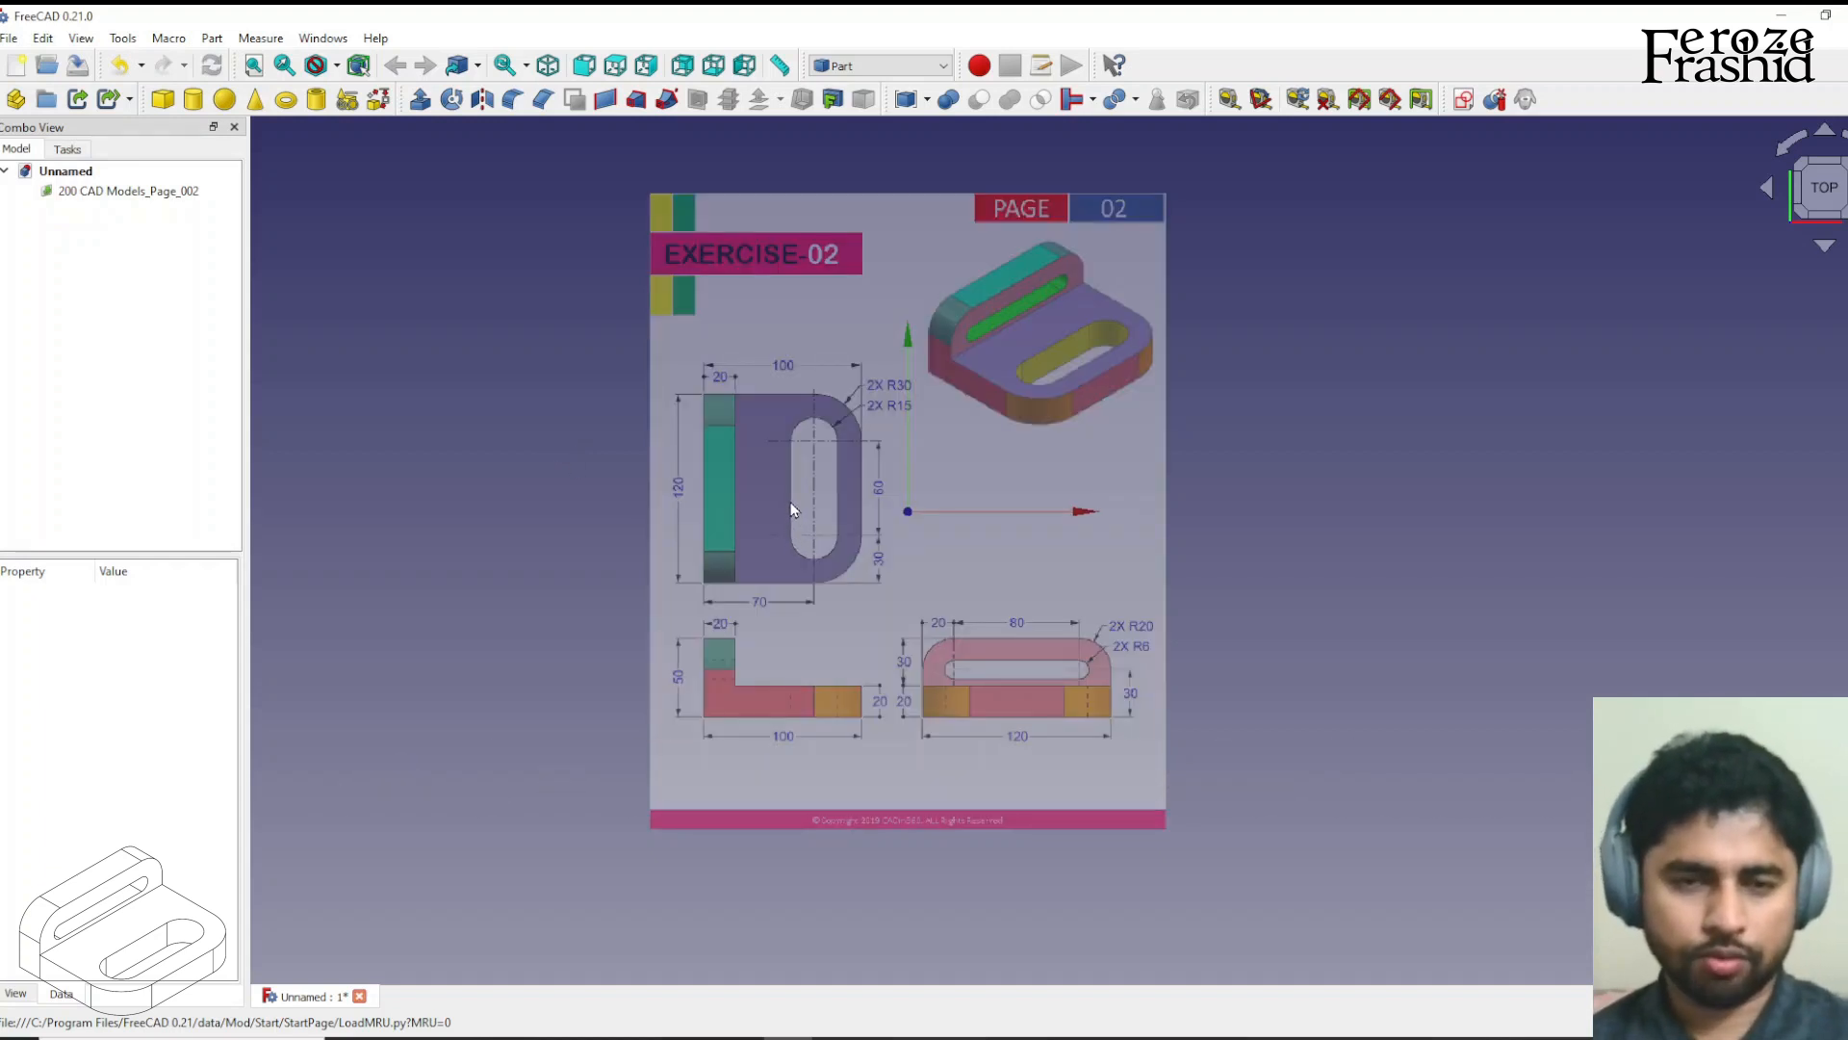
pyautogui.scroll(1, 790, 506)
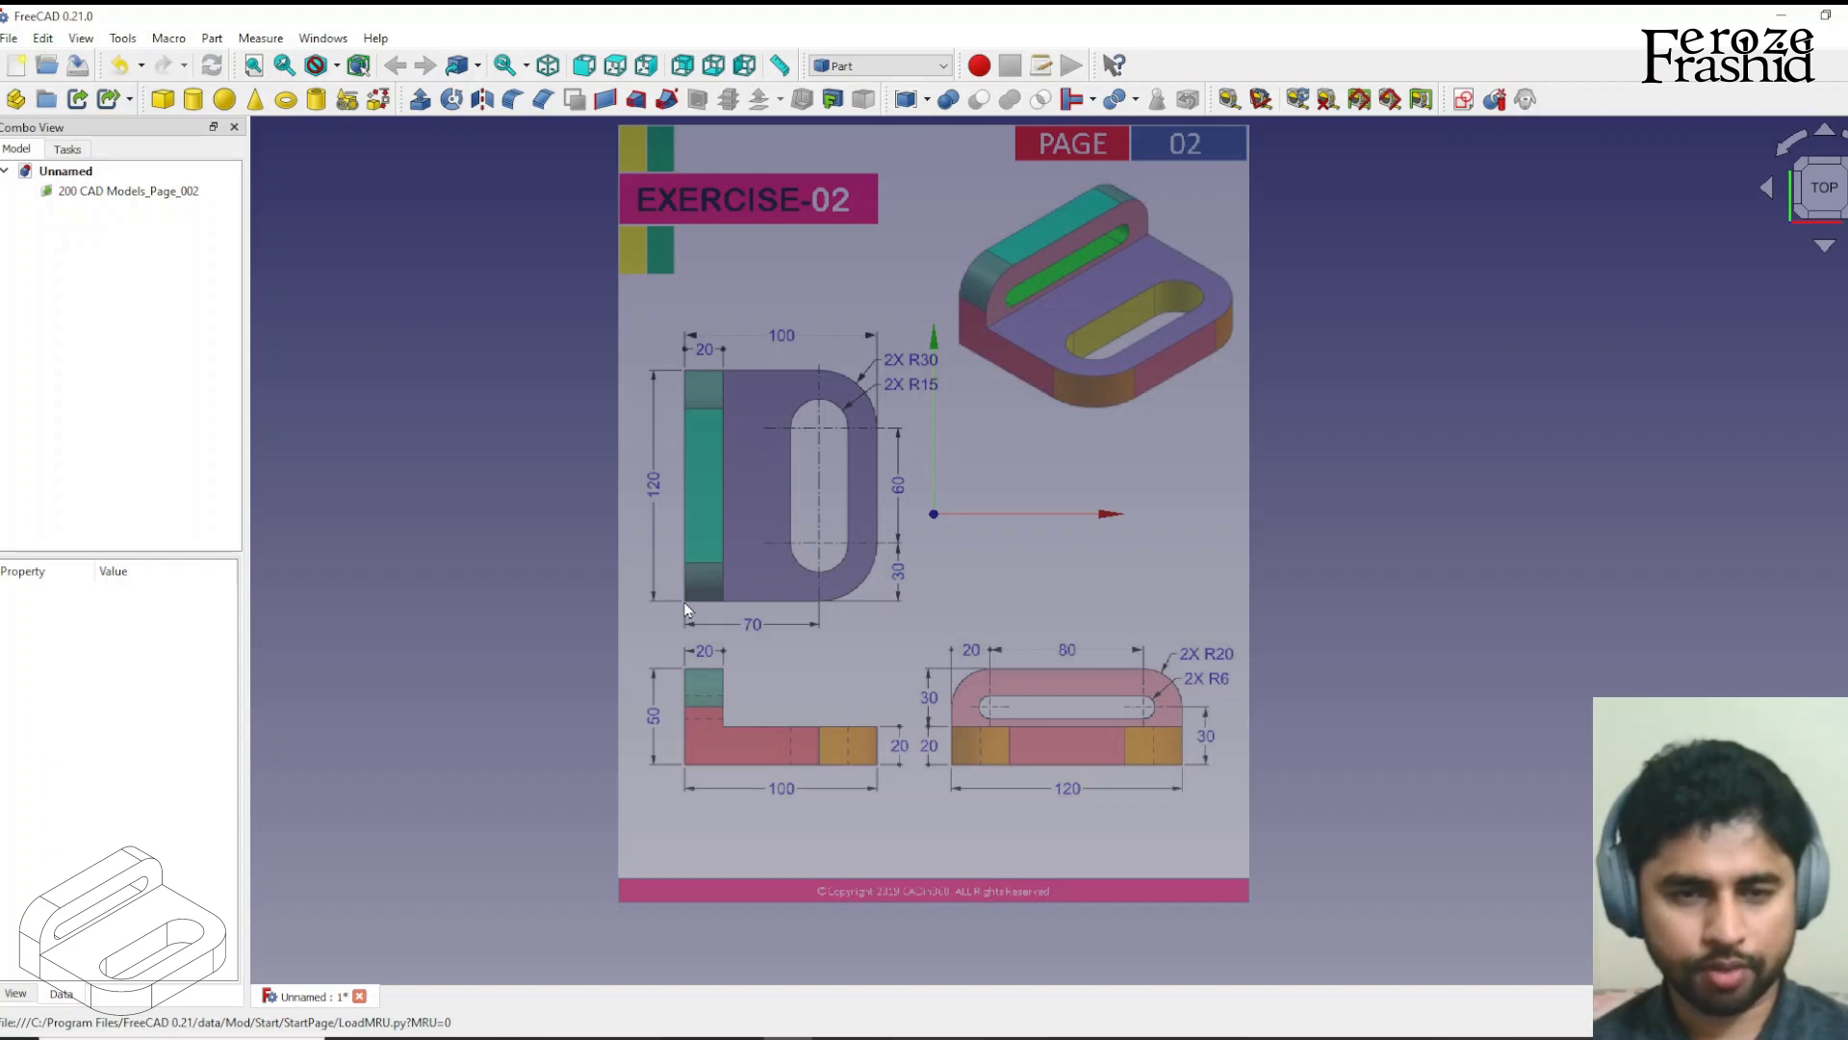
# Transform the reference image so the lower inner corner of the 20 mm wall in the top view sits on the origin.
pyautogui.click(128, 191)
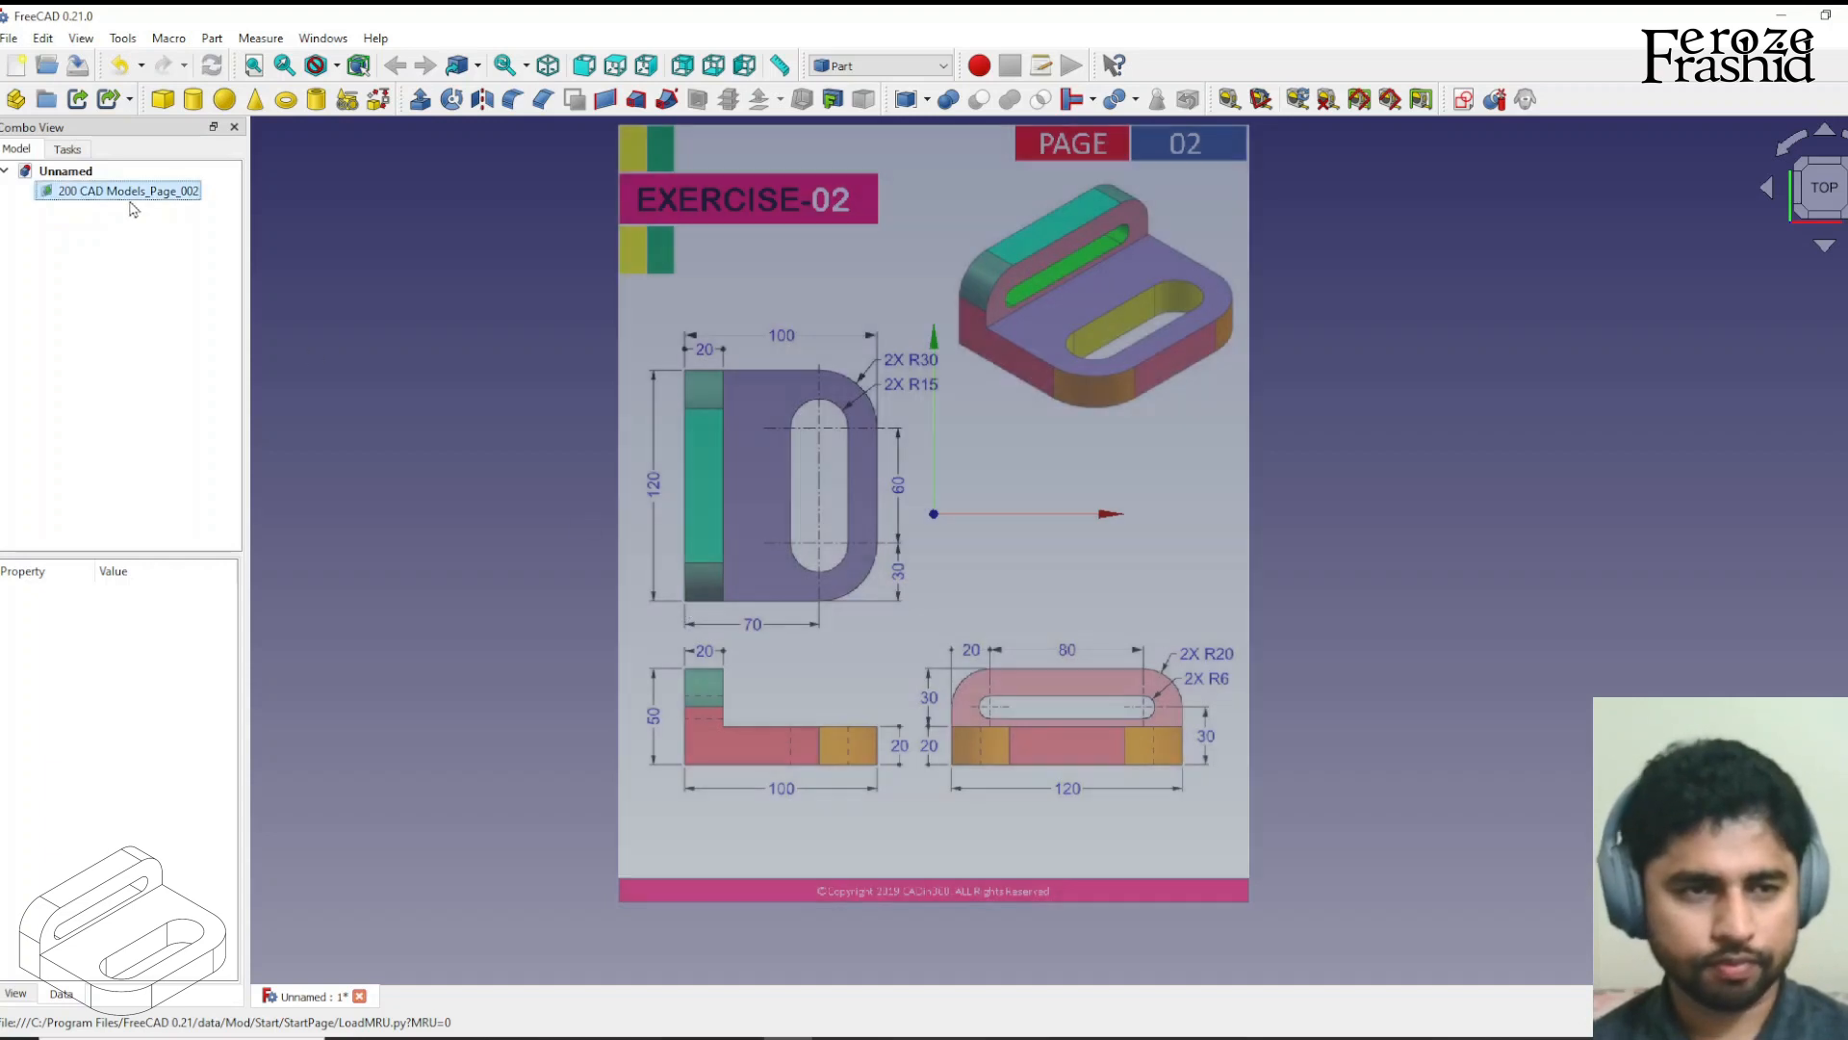
pyautogui.rightClick(134, 193)
pyautogui.click(173, 214)
pyautogui.moveTo(1167, 516); pyautogui.dragTo(1375, 507)
pyautogui.moveTo(1152, 287); pyautogui.dragTo(1147, 206)
pyautogui.scroll(5, 930, 529)
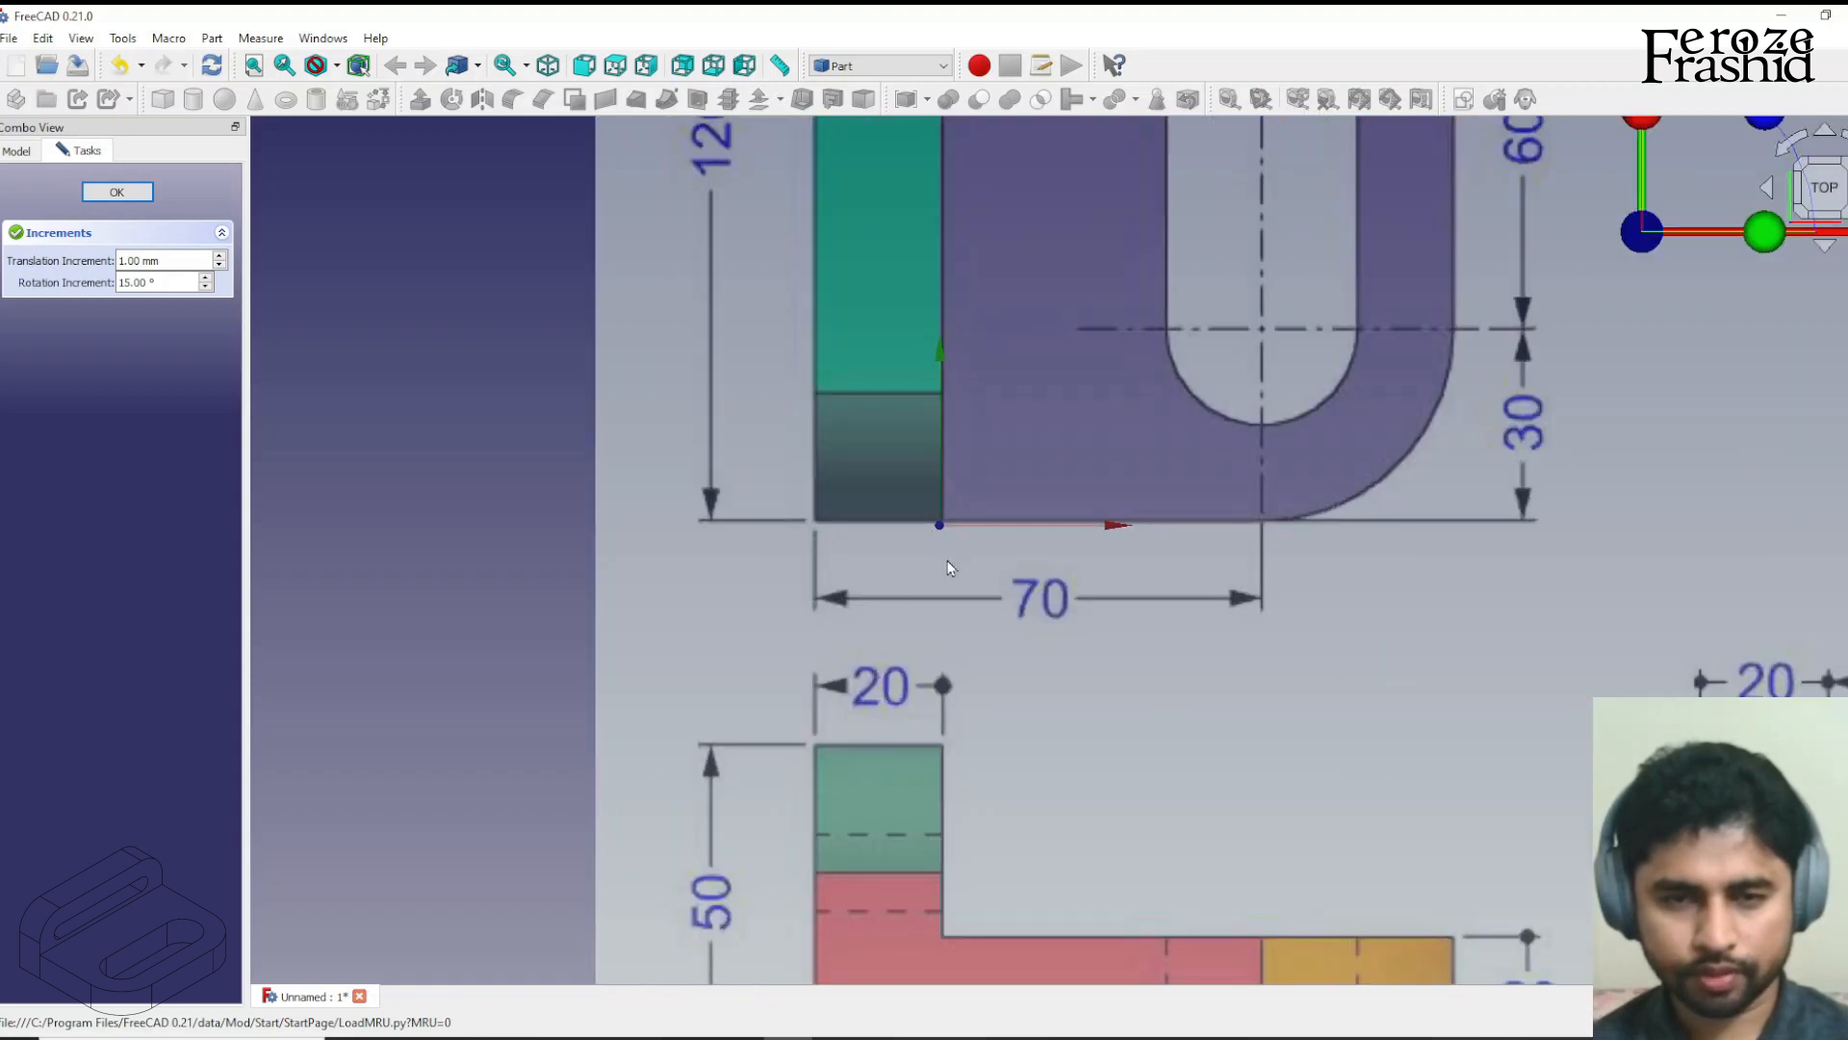
pyautogui.scroll(-2, 886, 674)
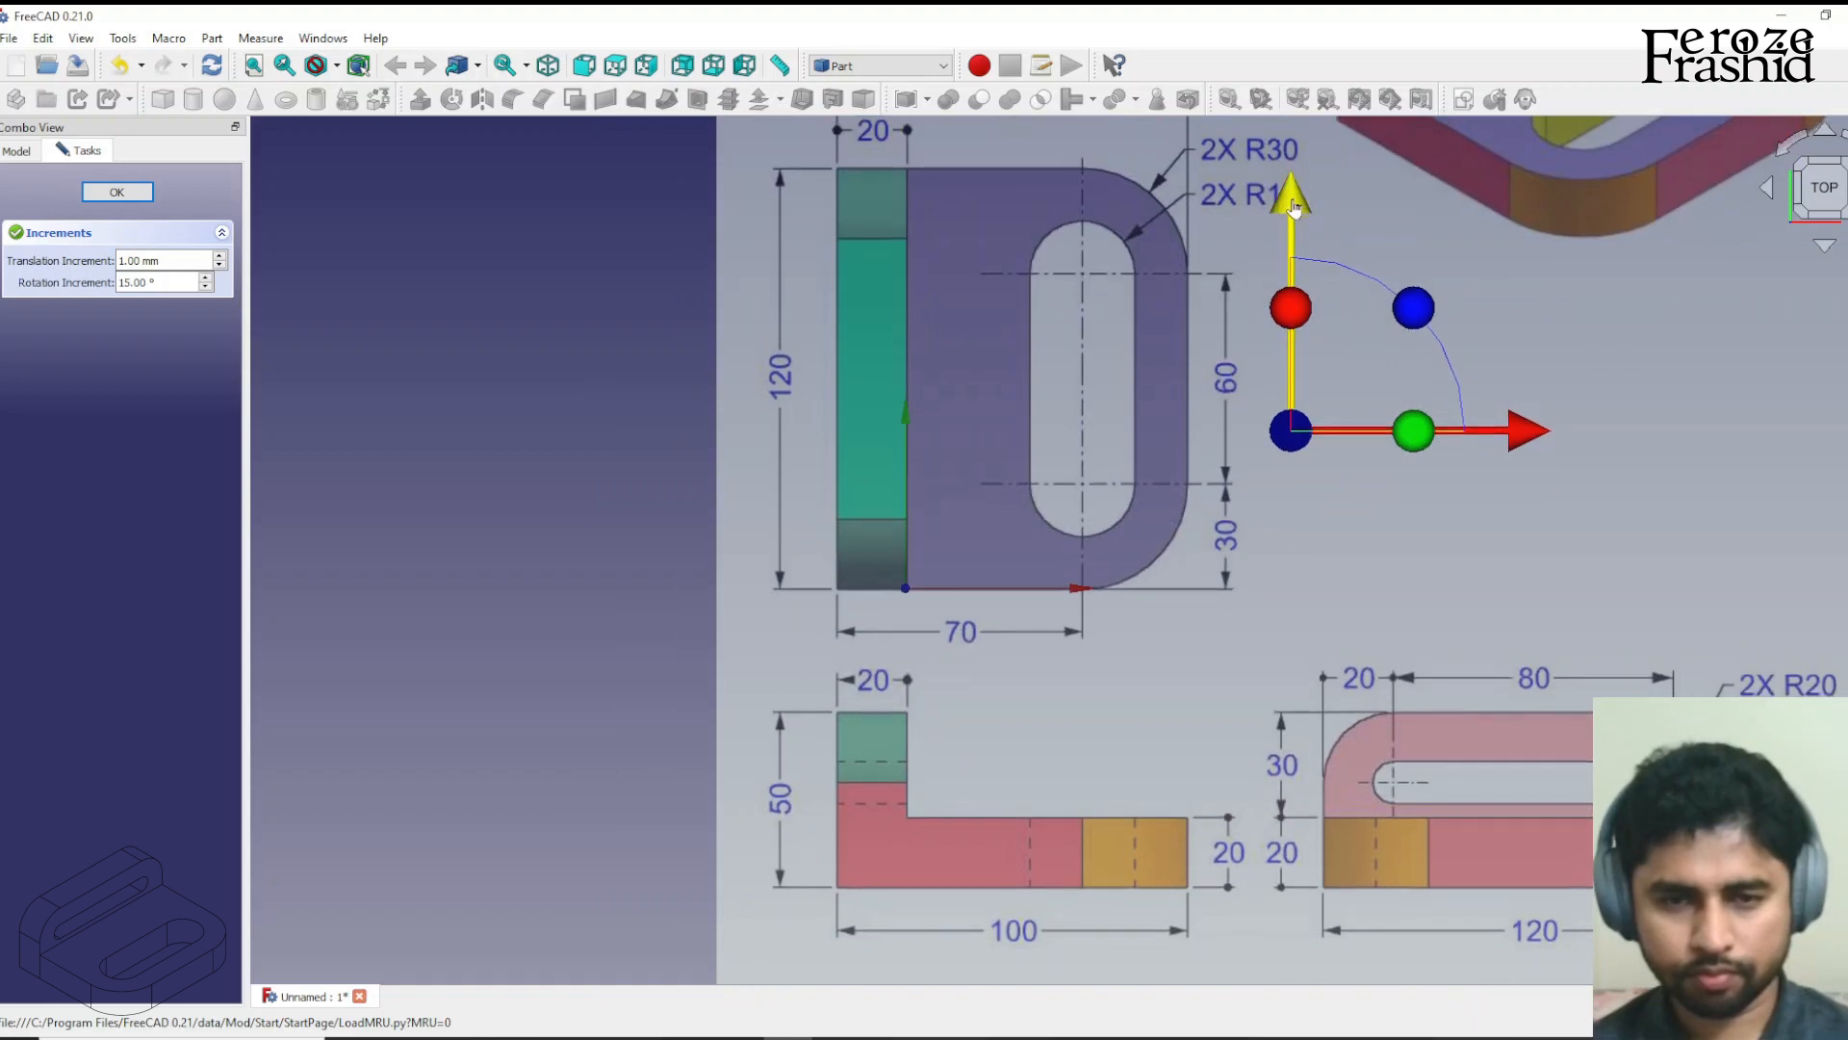
pyautogui.scroll(3, 1010, 537)
pyautogui.scroll(3, 886, 587)
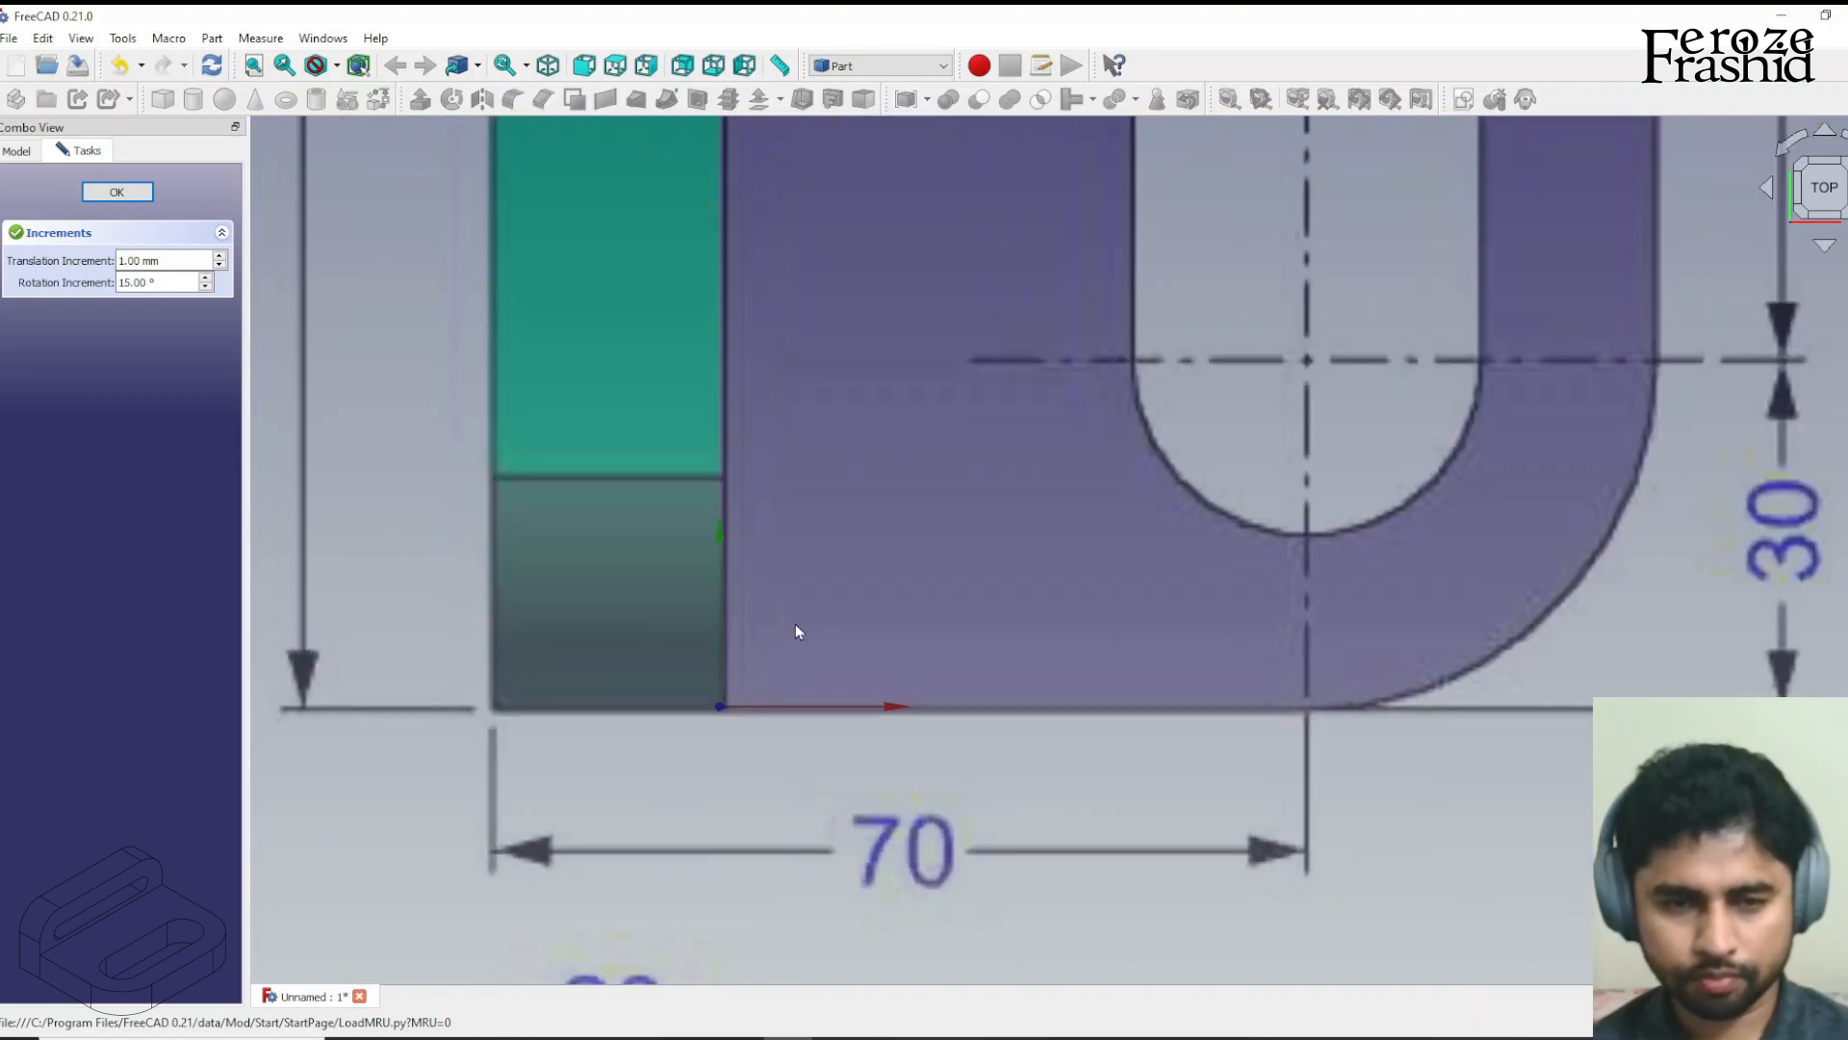
pyautogui.scroll(-5, 695, 679)
pyautogui.scroll(-3, 704, 685)
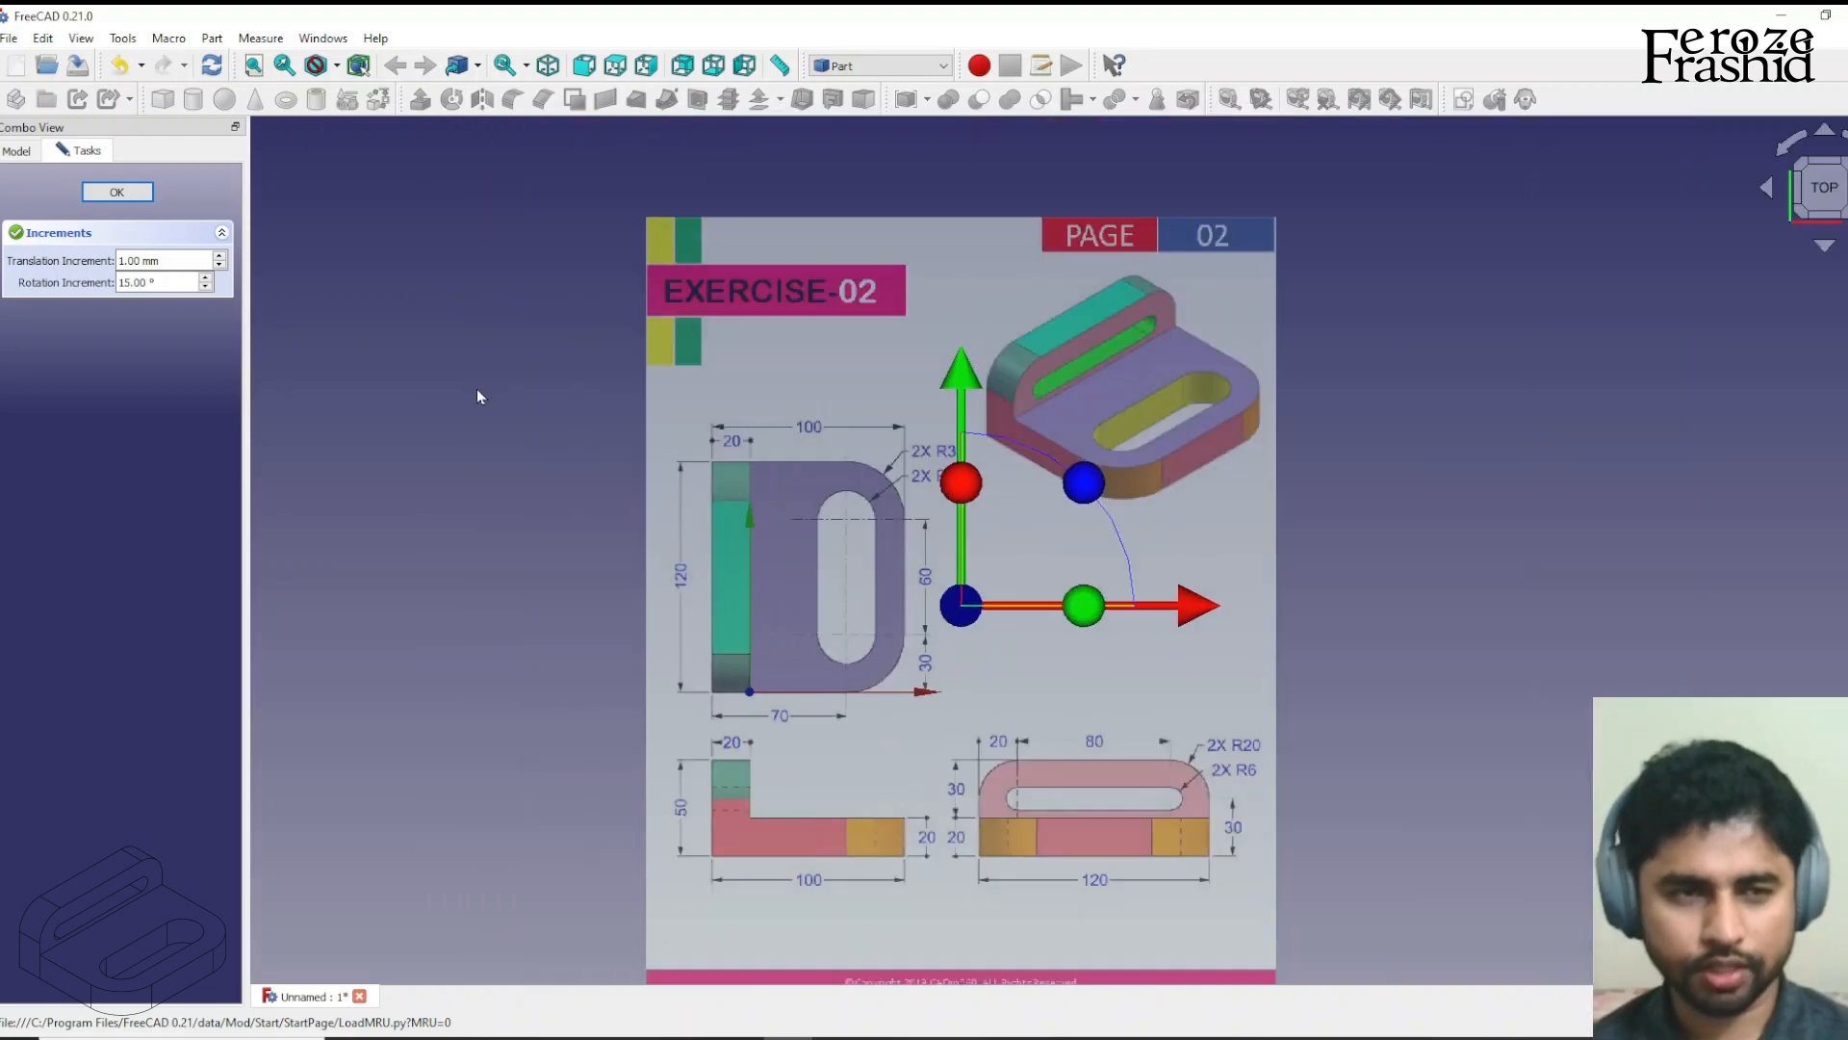
pyautogui.click(117, 192)
pyautogui.click(529, 506)
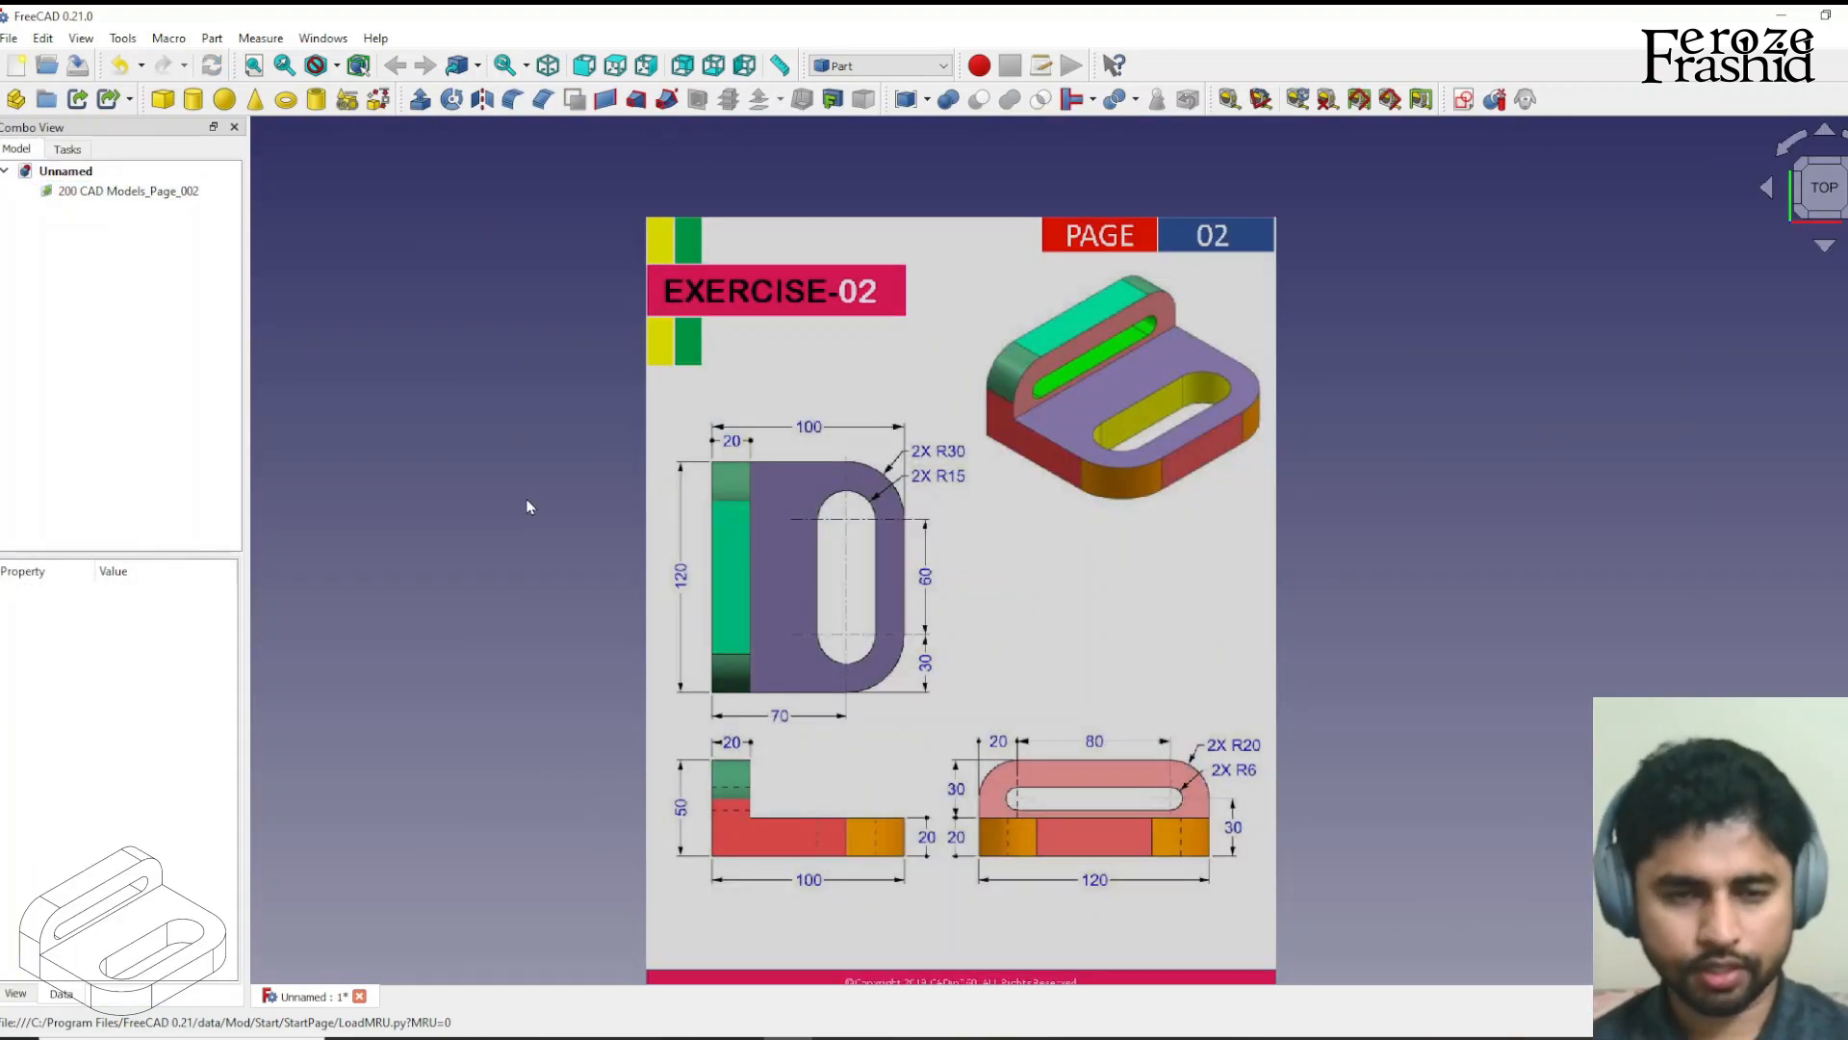
# Create a sketch on the XY-Plane and draw a rectangle about 81 by 121 mm from the origin over the base plate's top view.
pyautogui.click(1464, 99)
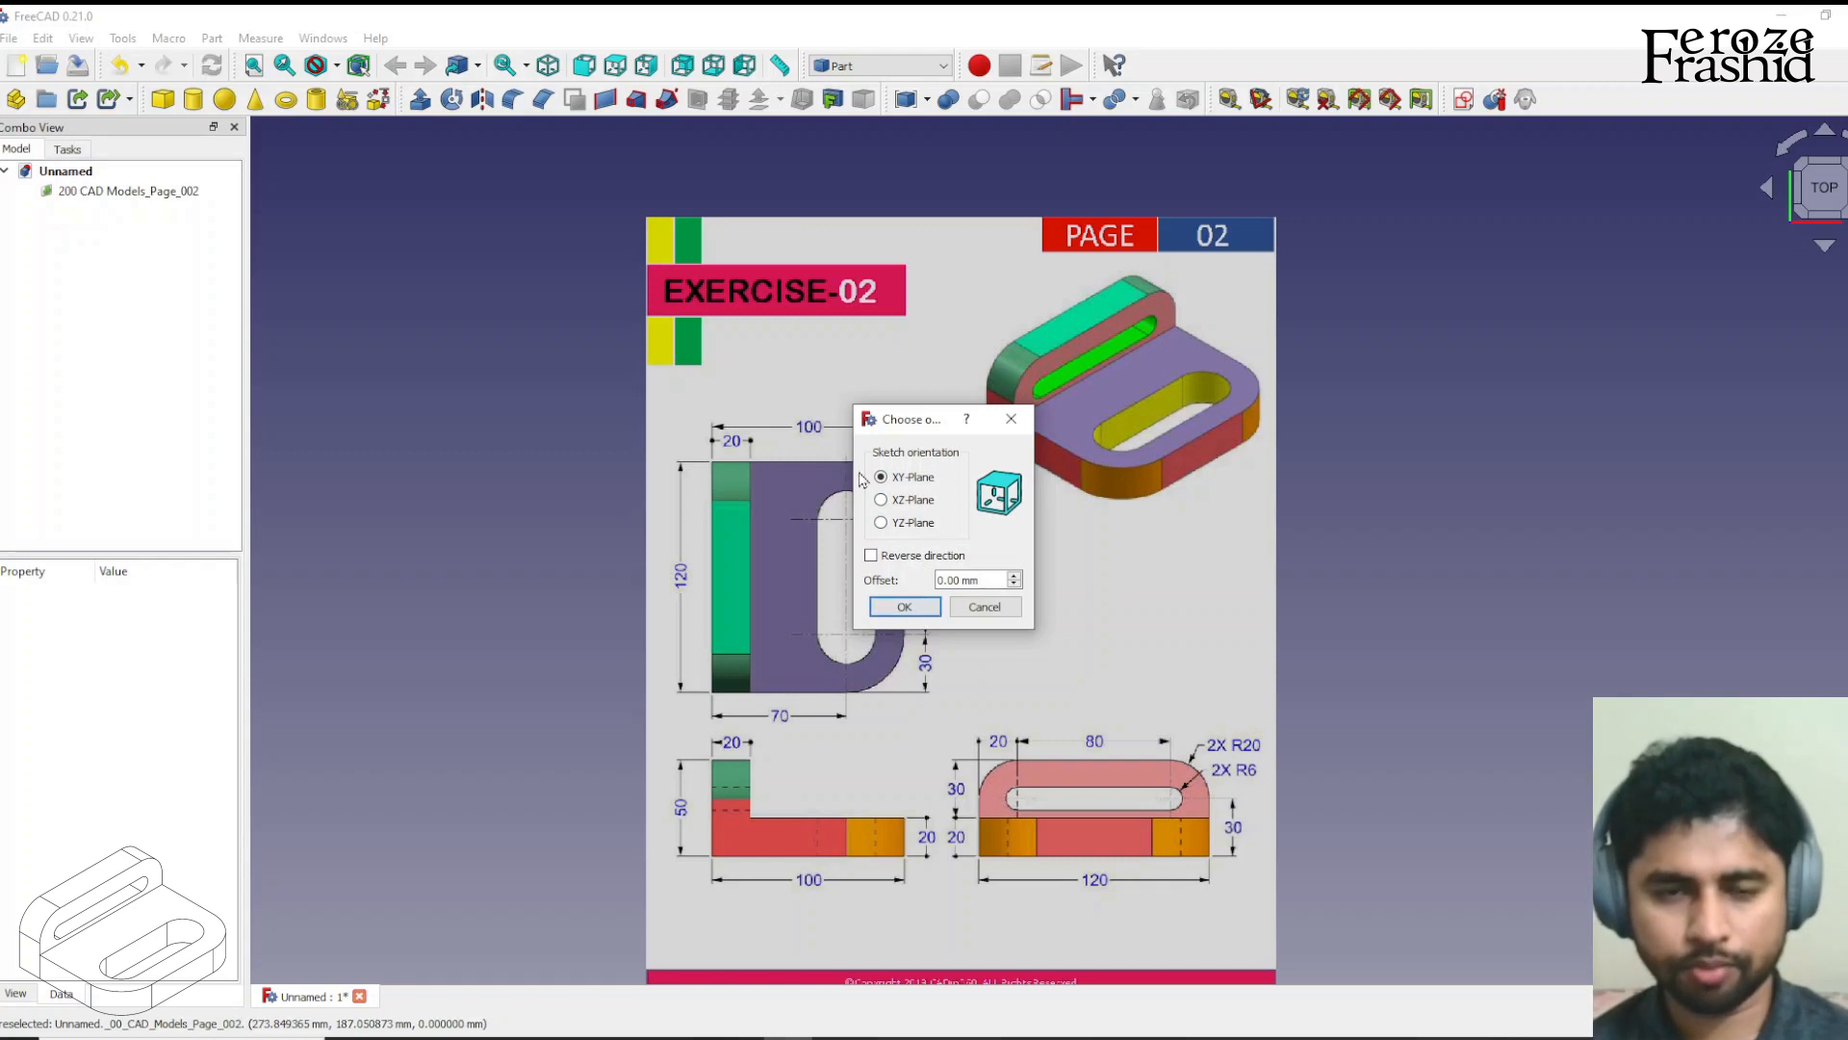
pyautogui.click(903, 607)
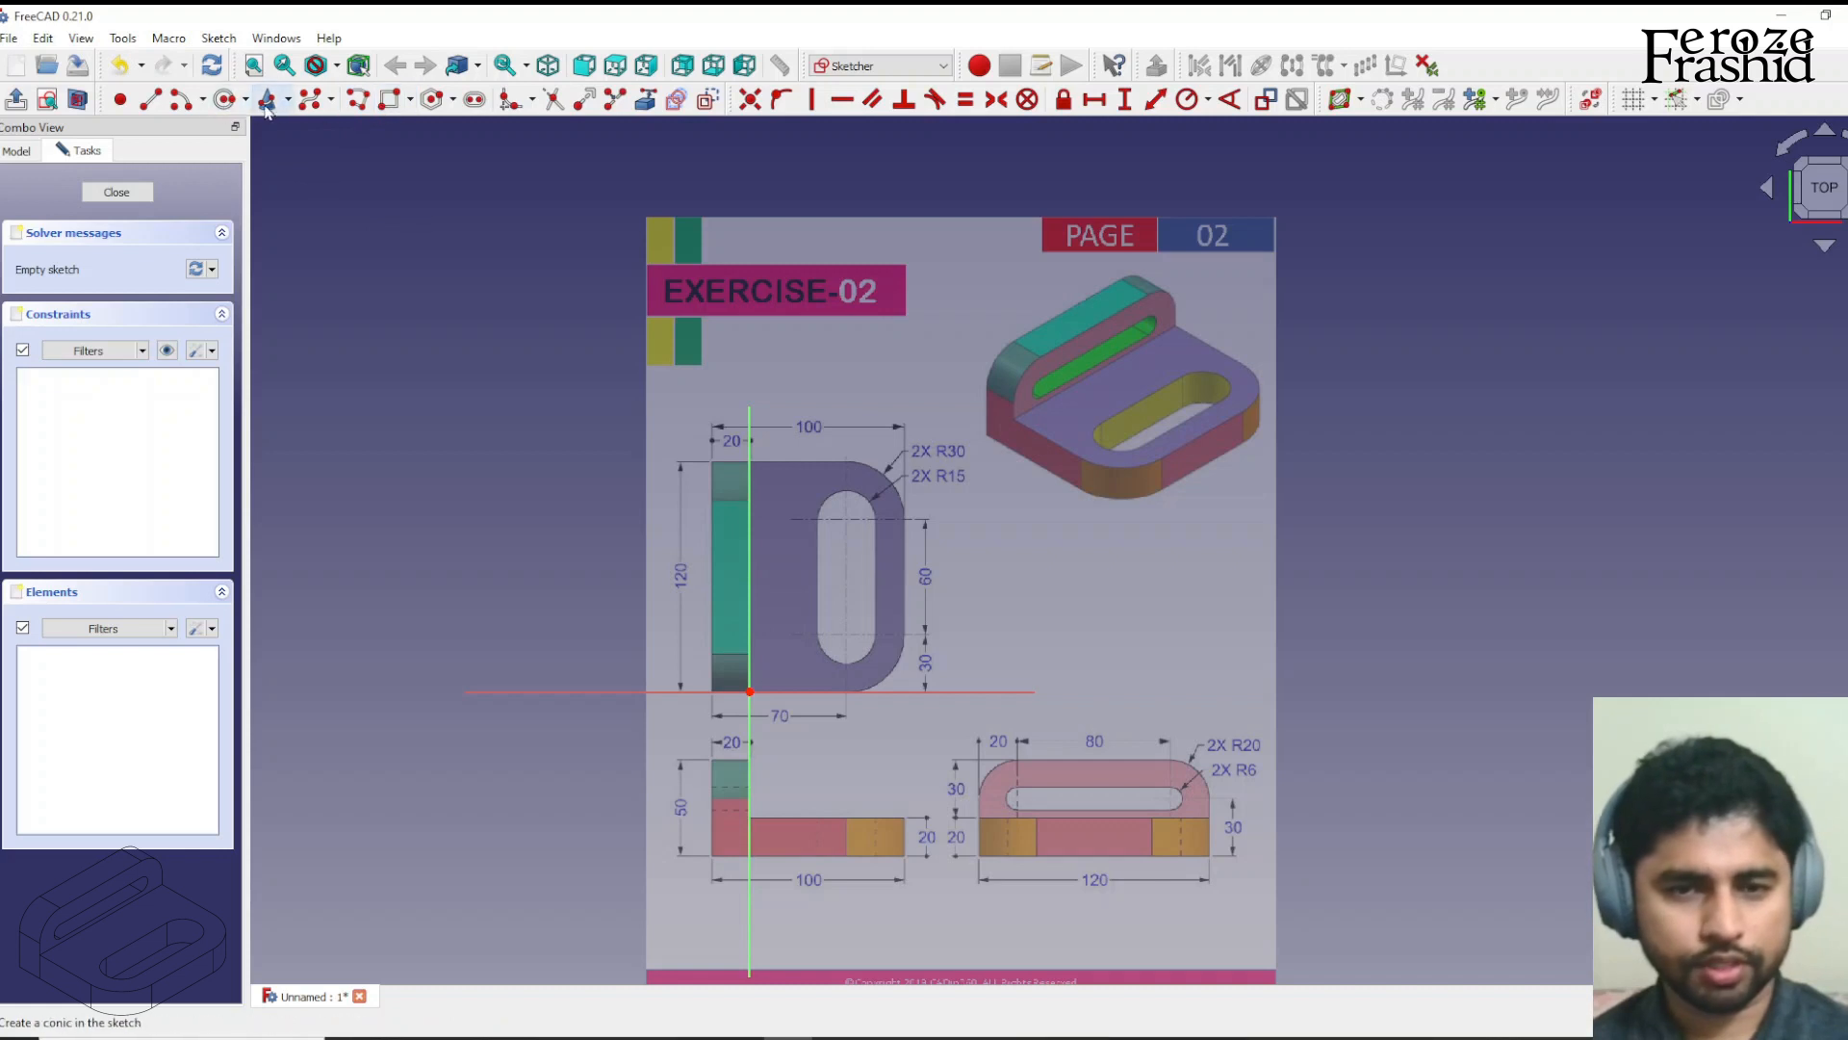
pyautogui.click(389, 100)
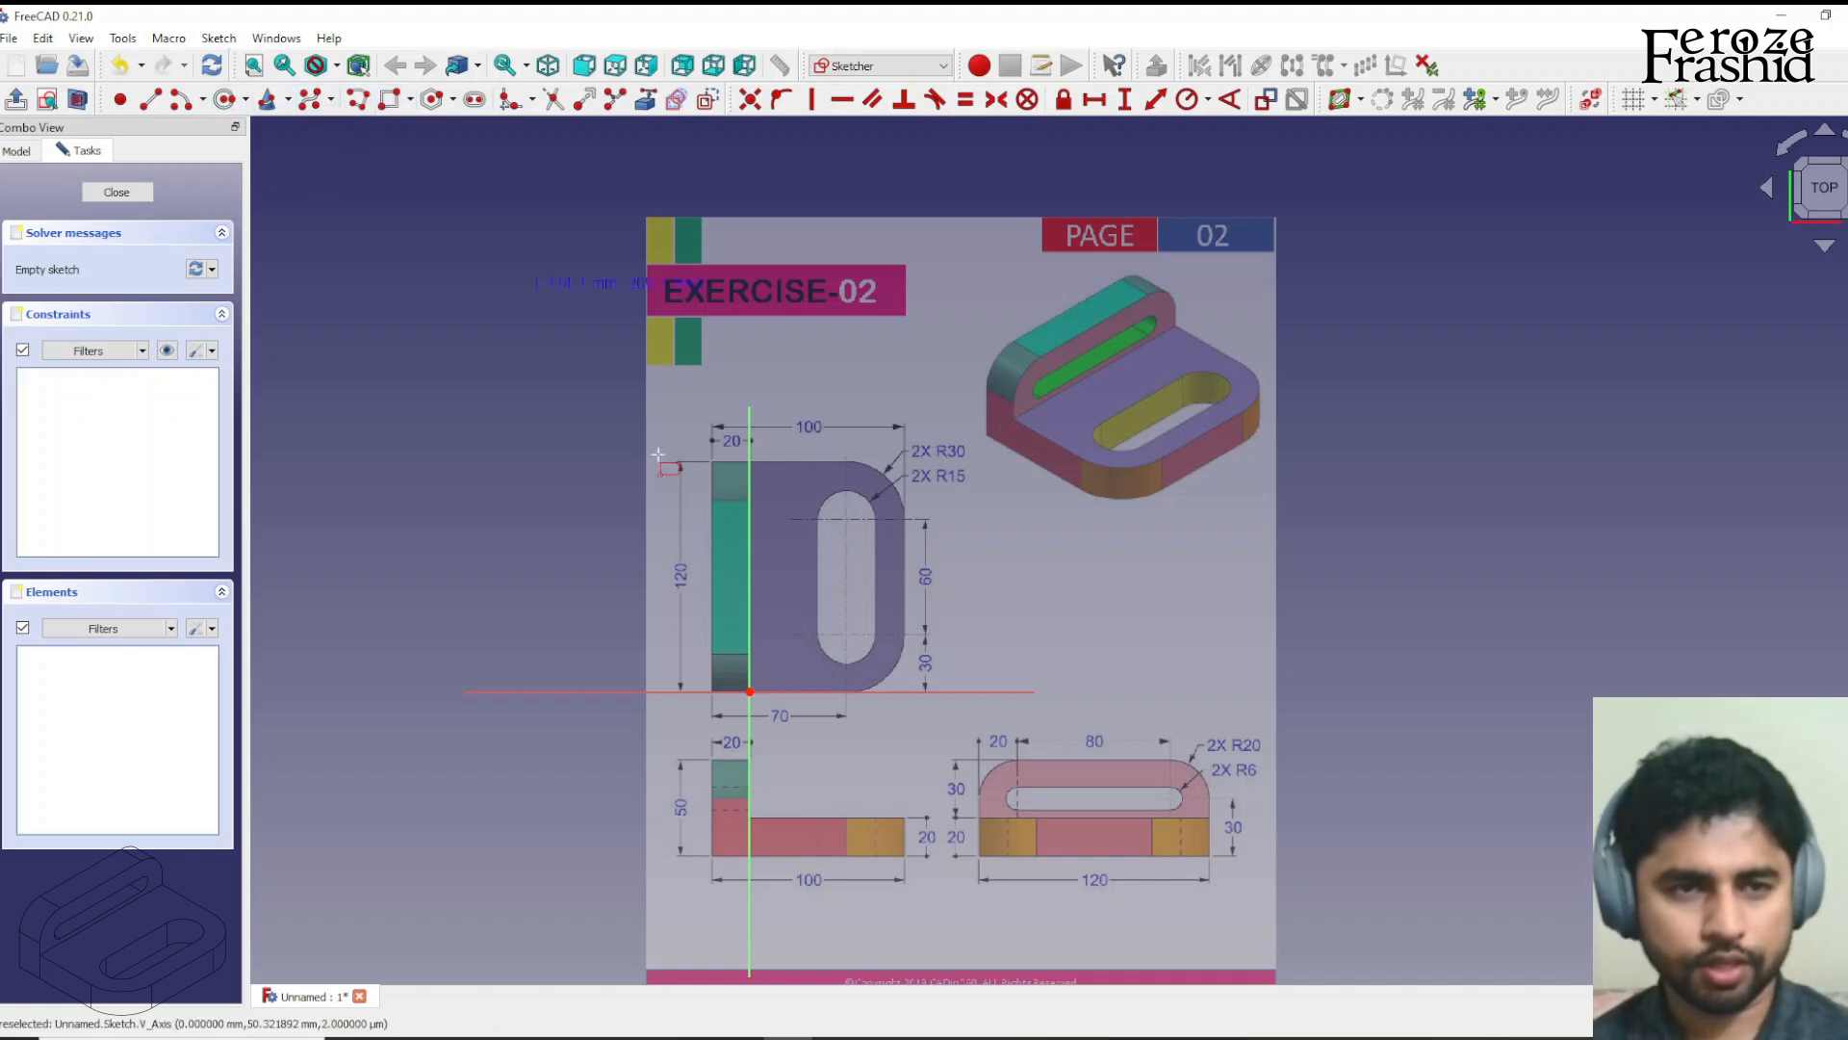
pyautogui.click(750, 691)
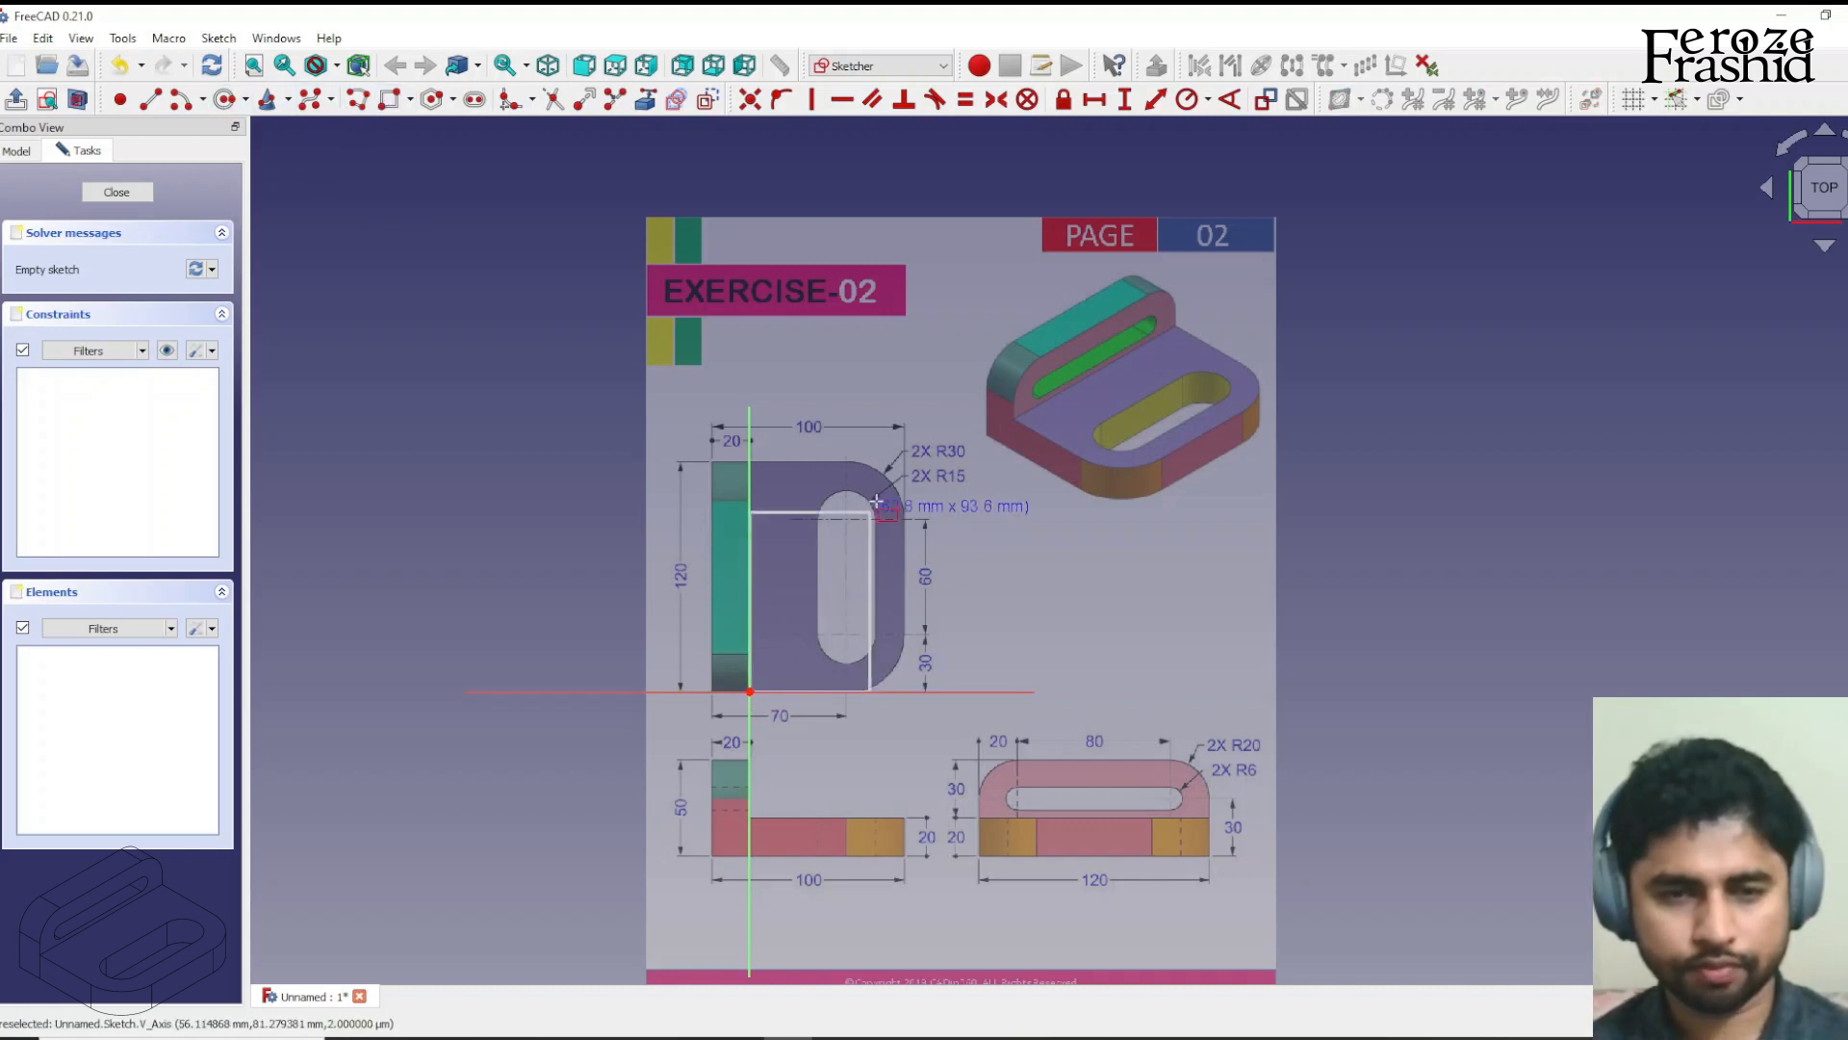
pyautogui.click(906, 459)
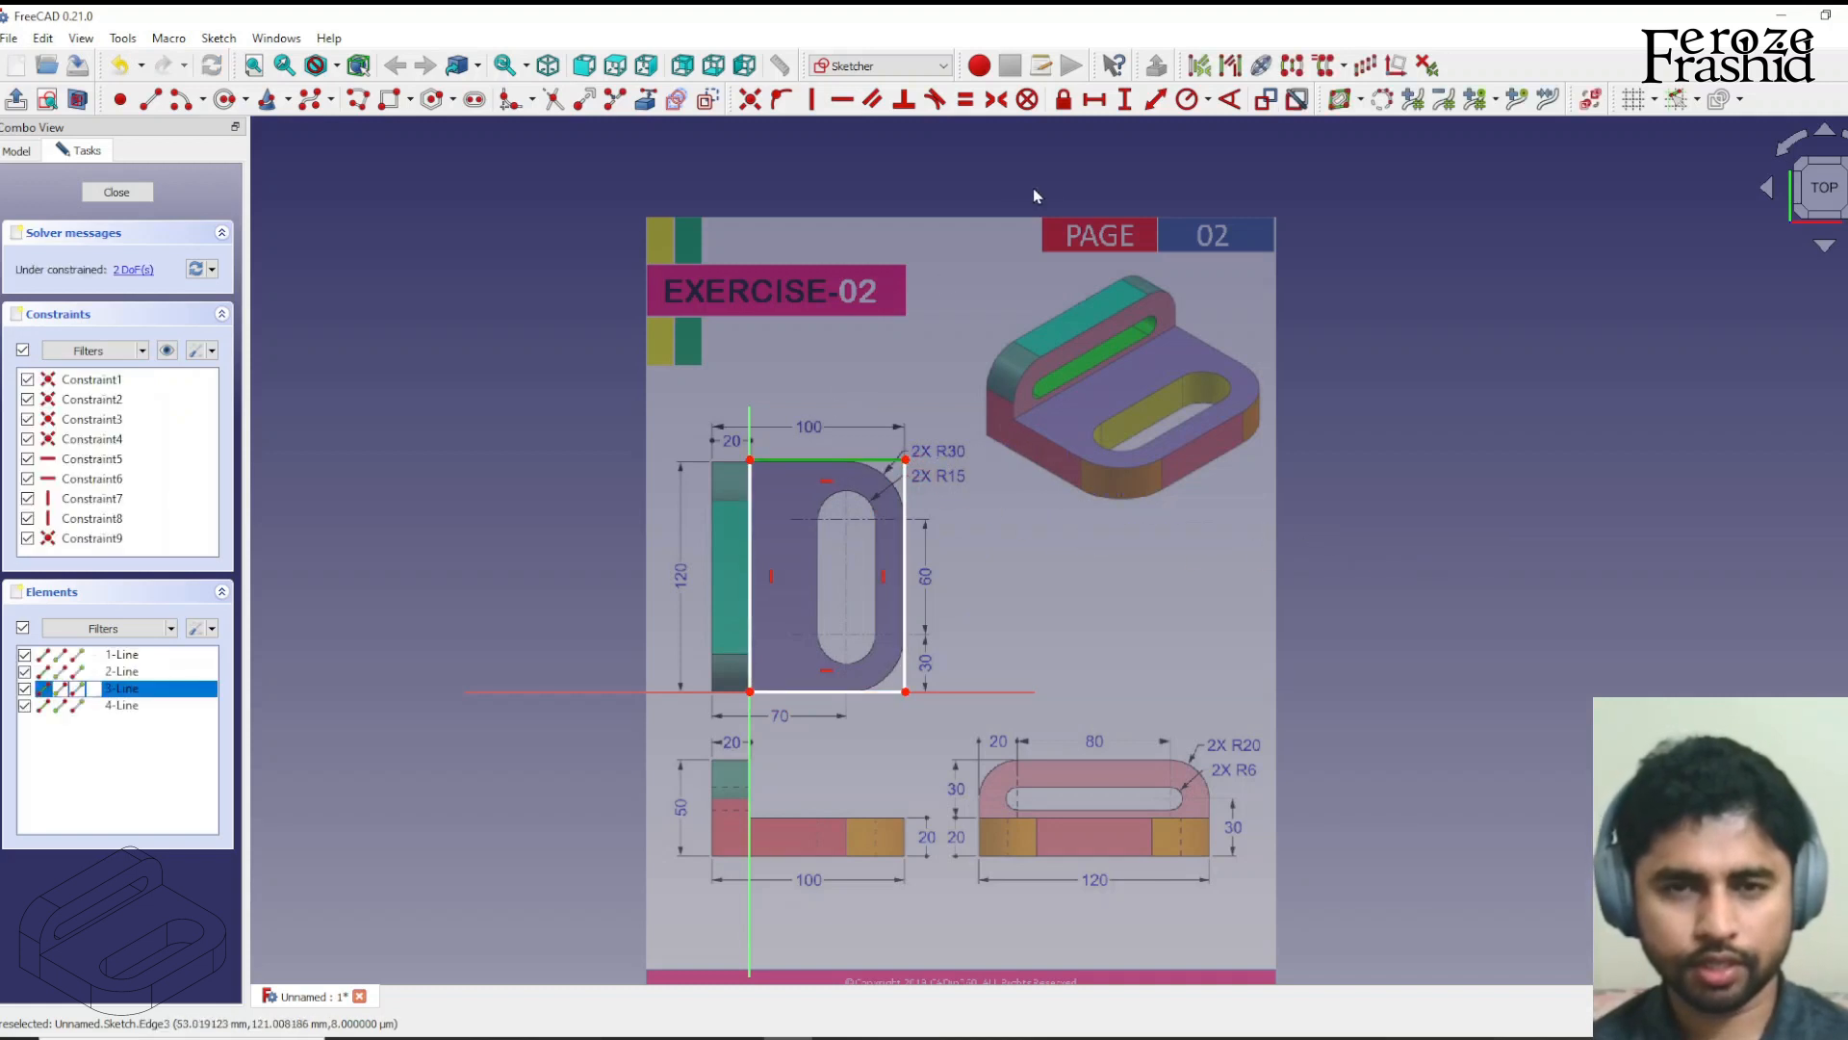
# Constrain the horizontal length of the rectangle's upper edge to 80 mm.
pyautogui.click(1094, 99)
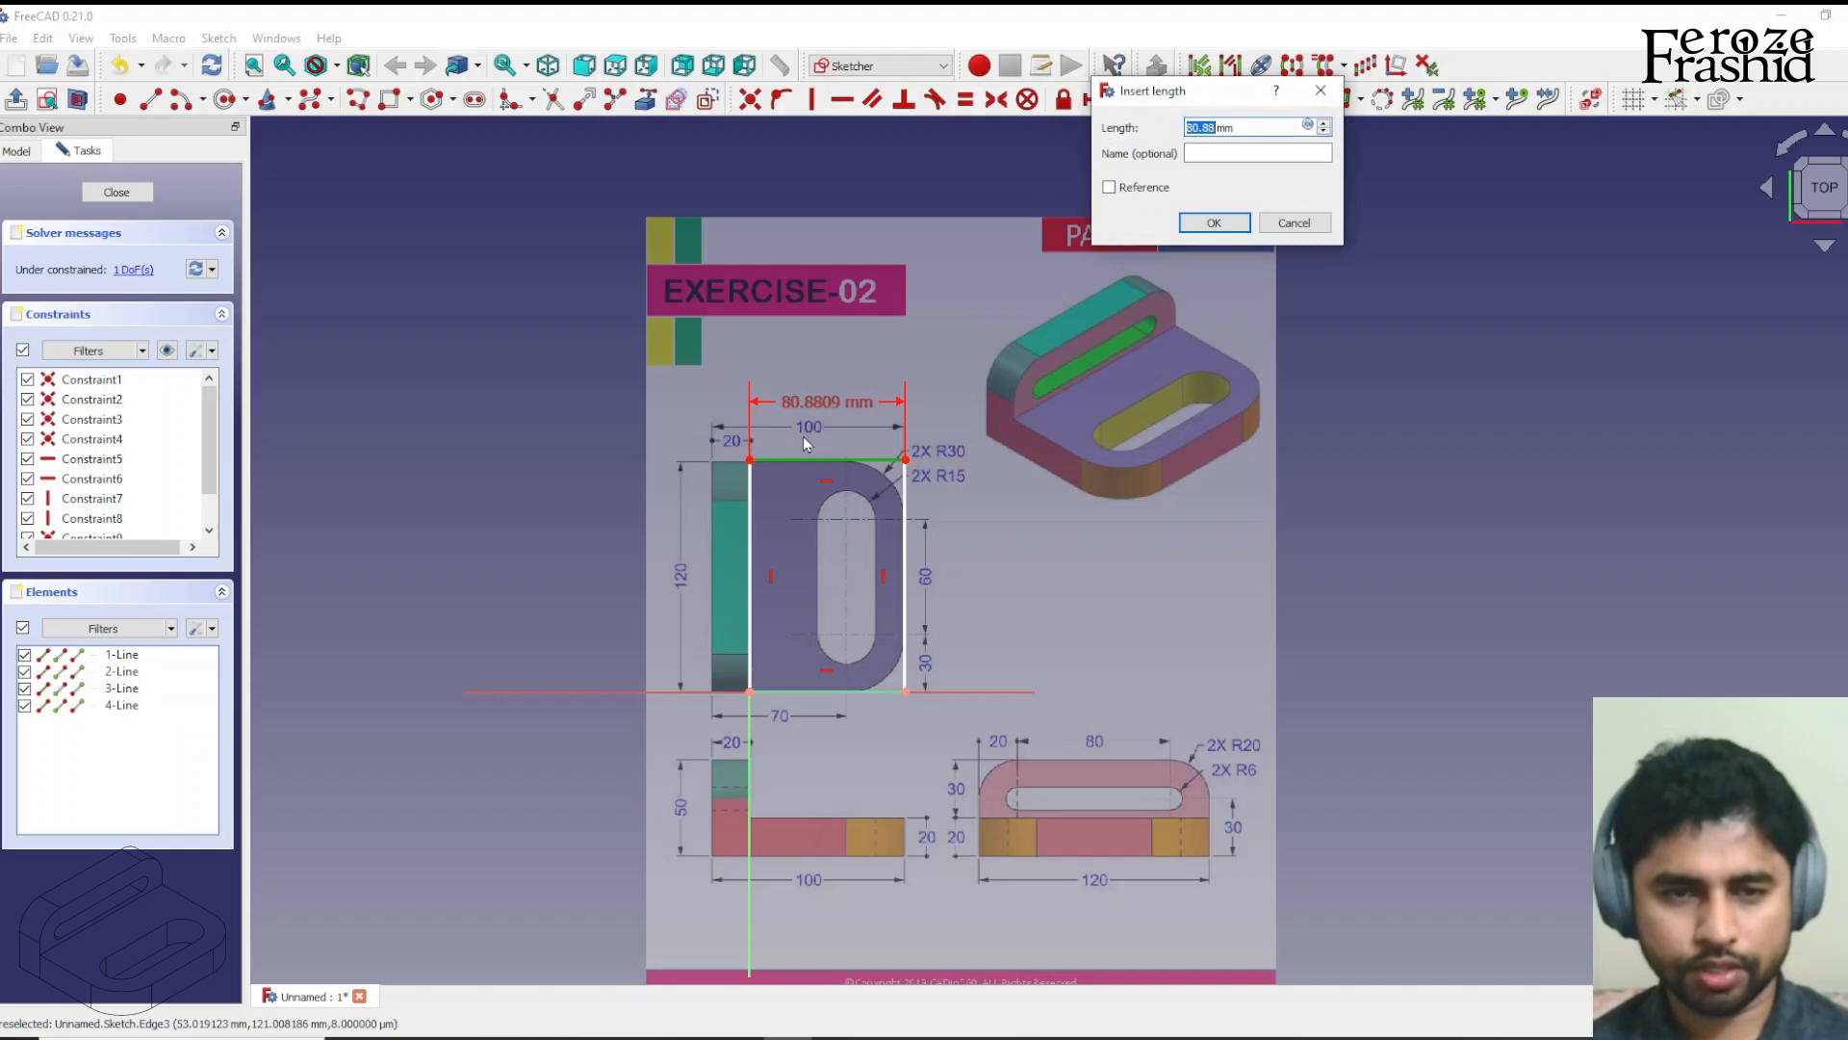
pyautogui.write('80')
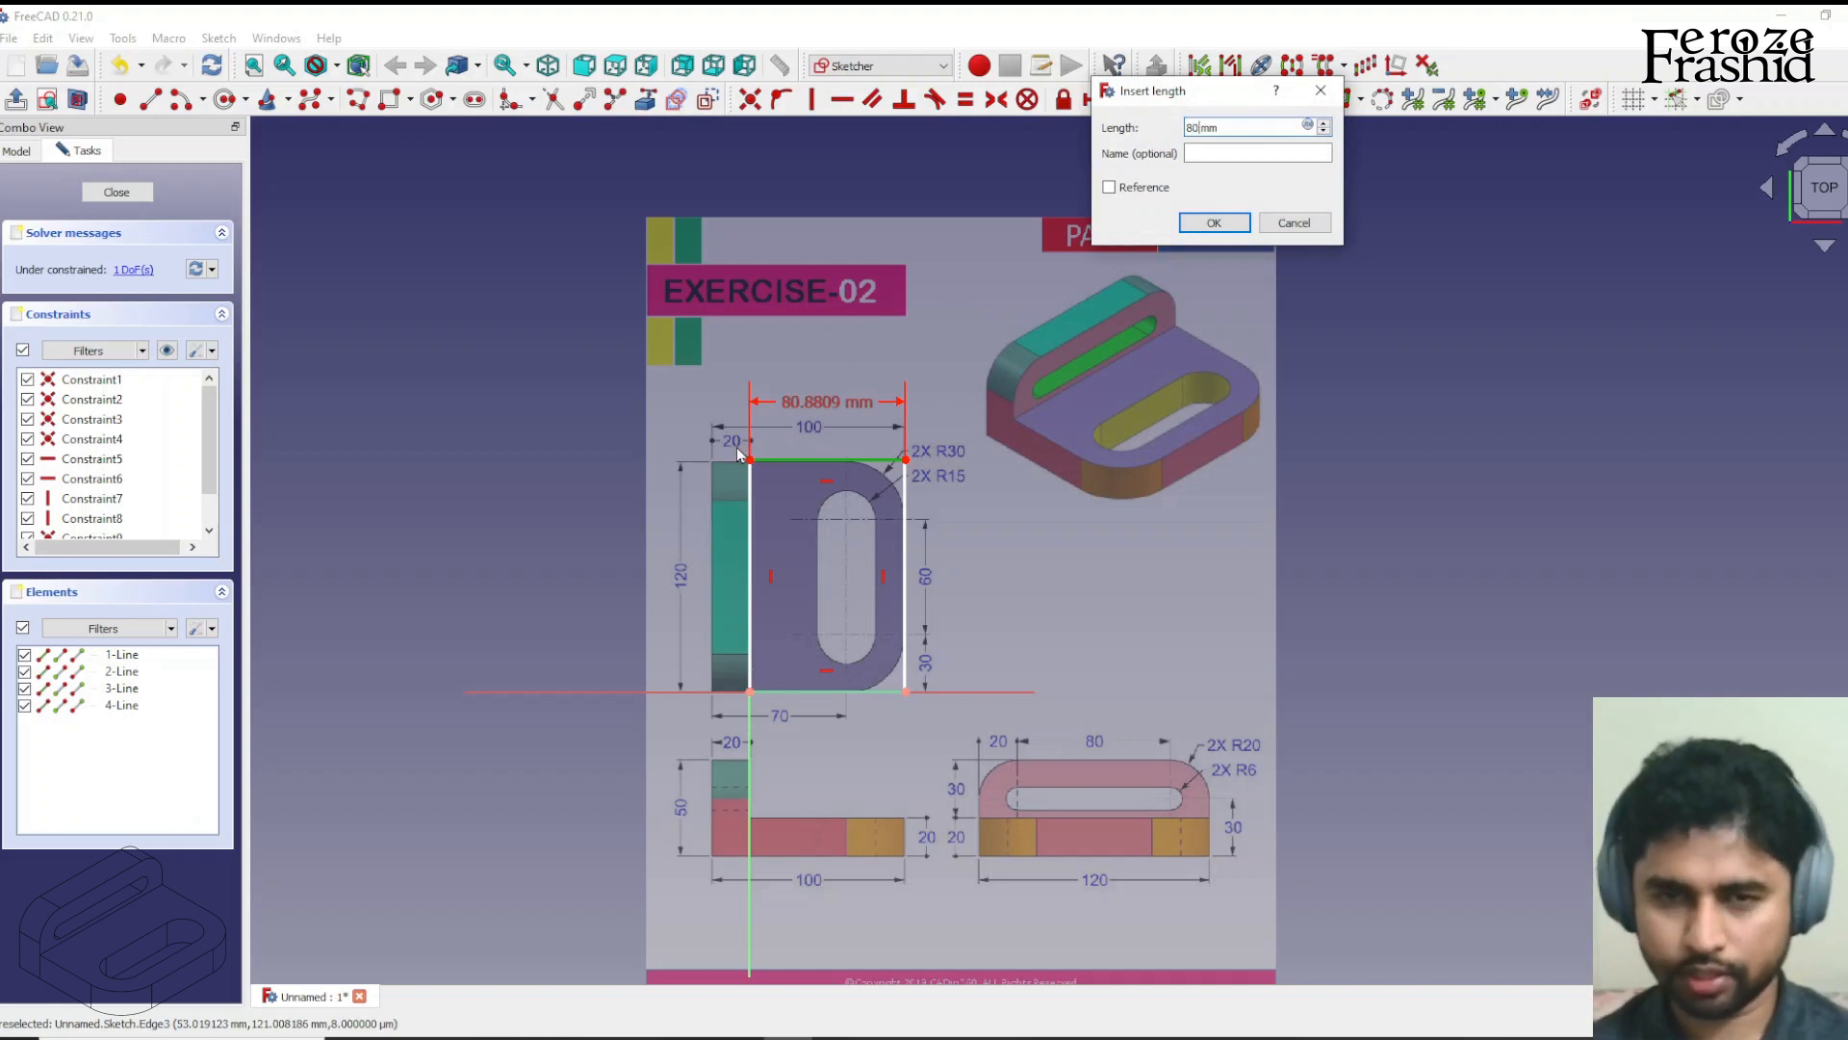
pyautogui.press('Return')
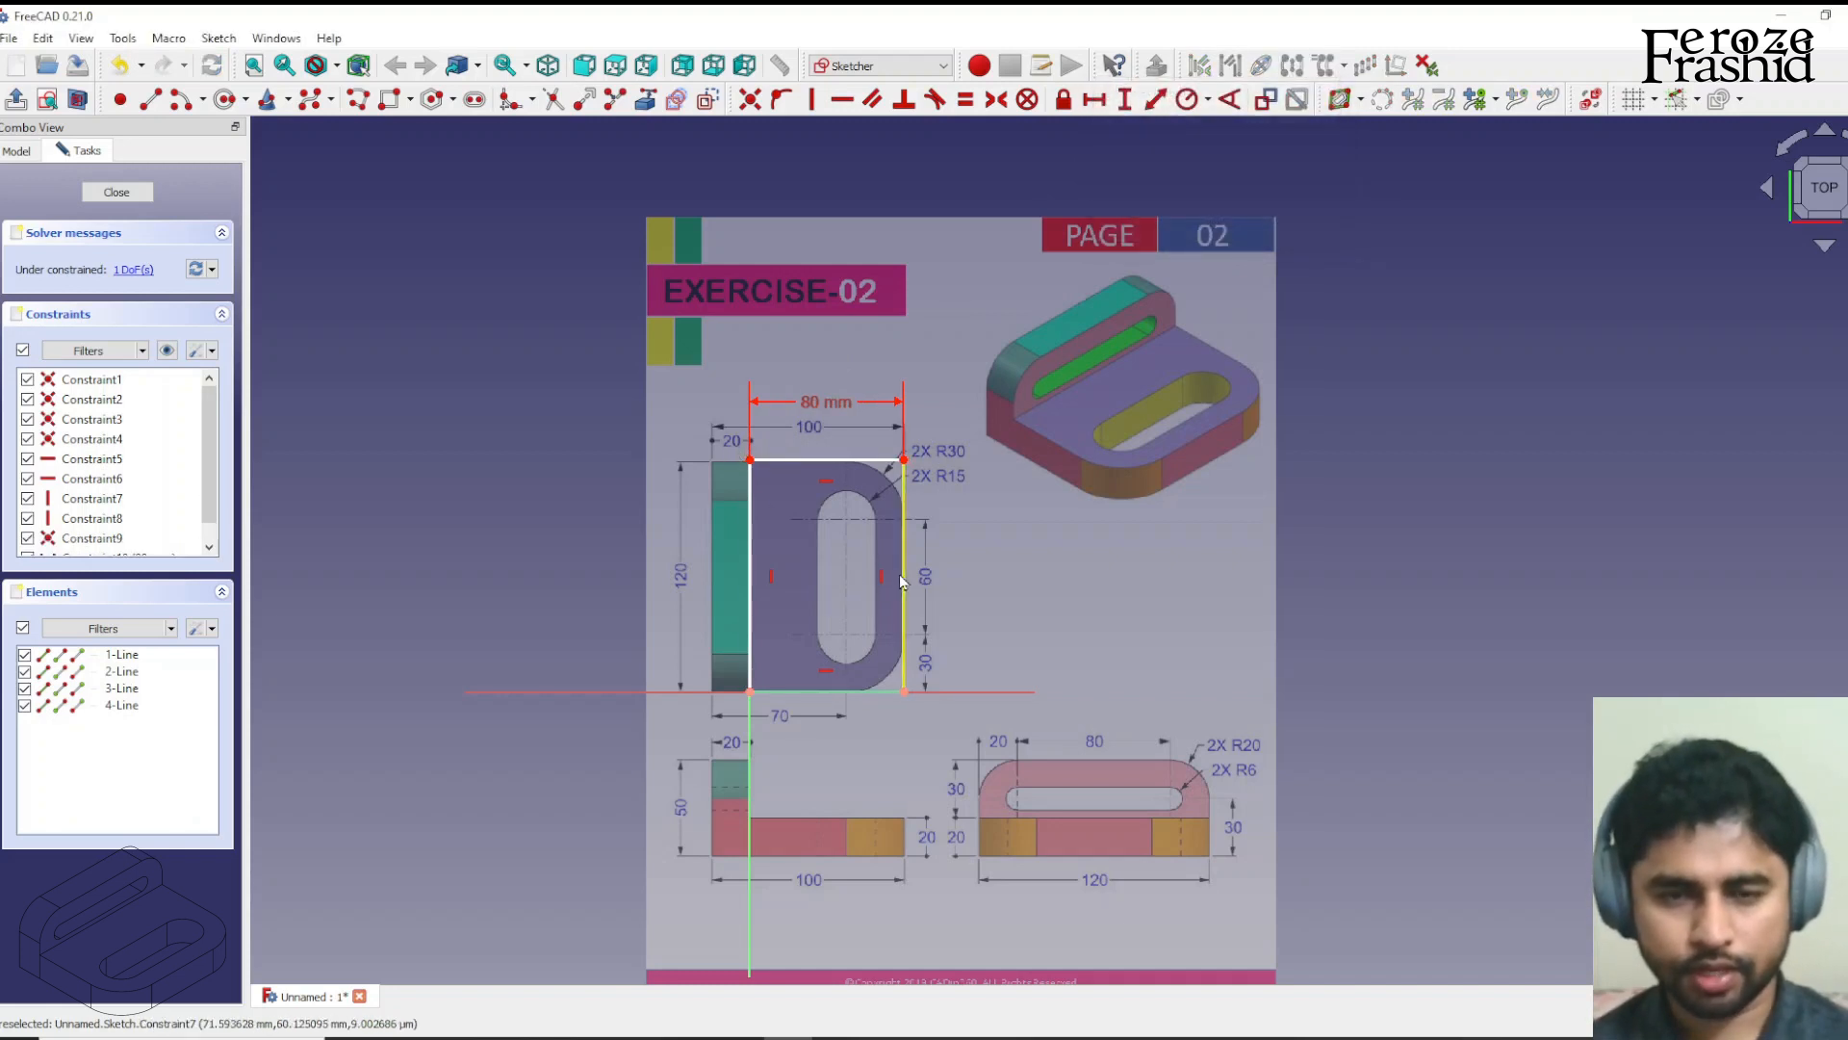
# Constrain the rectangle's vertical length to 120 mm and place the dimension clear of the profile on its right side.
pyautogui.click(902, 578)
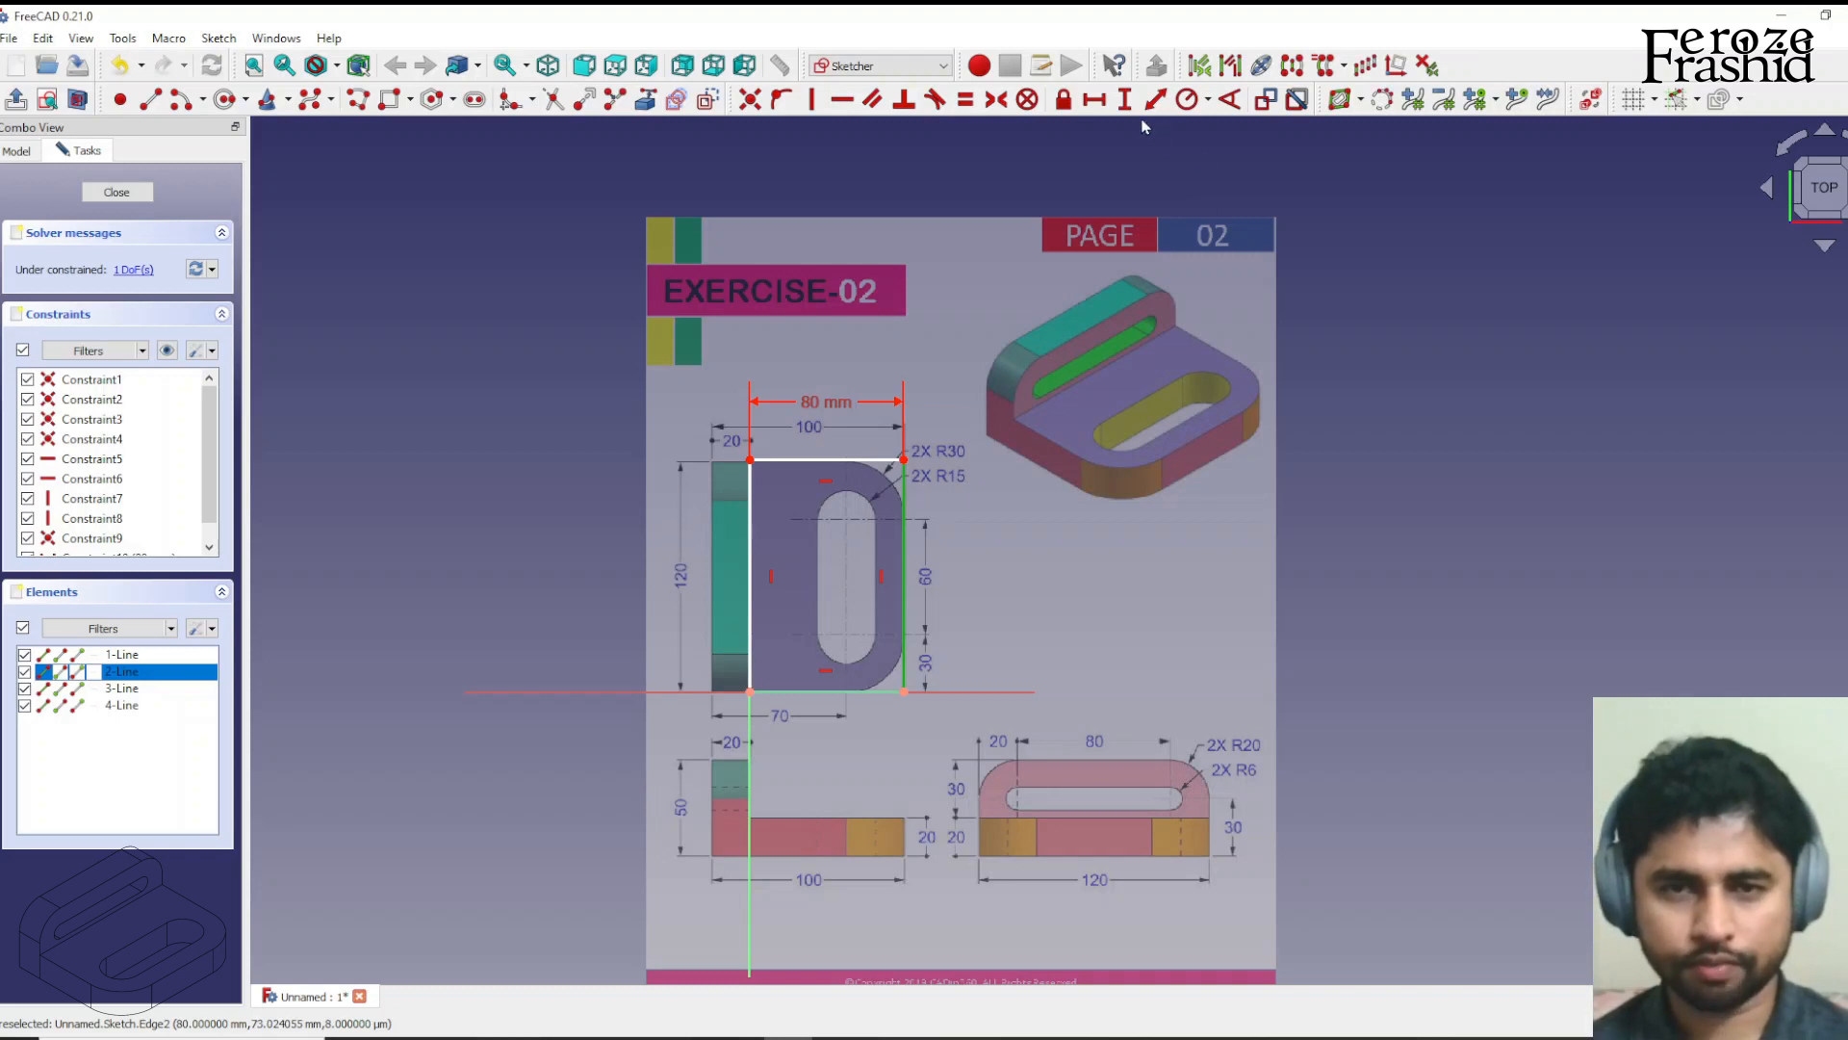
pyautogui.click(1125, 99)
pyautogui.write('120')
pyautogui.press('Return')
pyautogui.moveTo(847, 587); pyautogui.dragTo(677, 591)
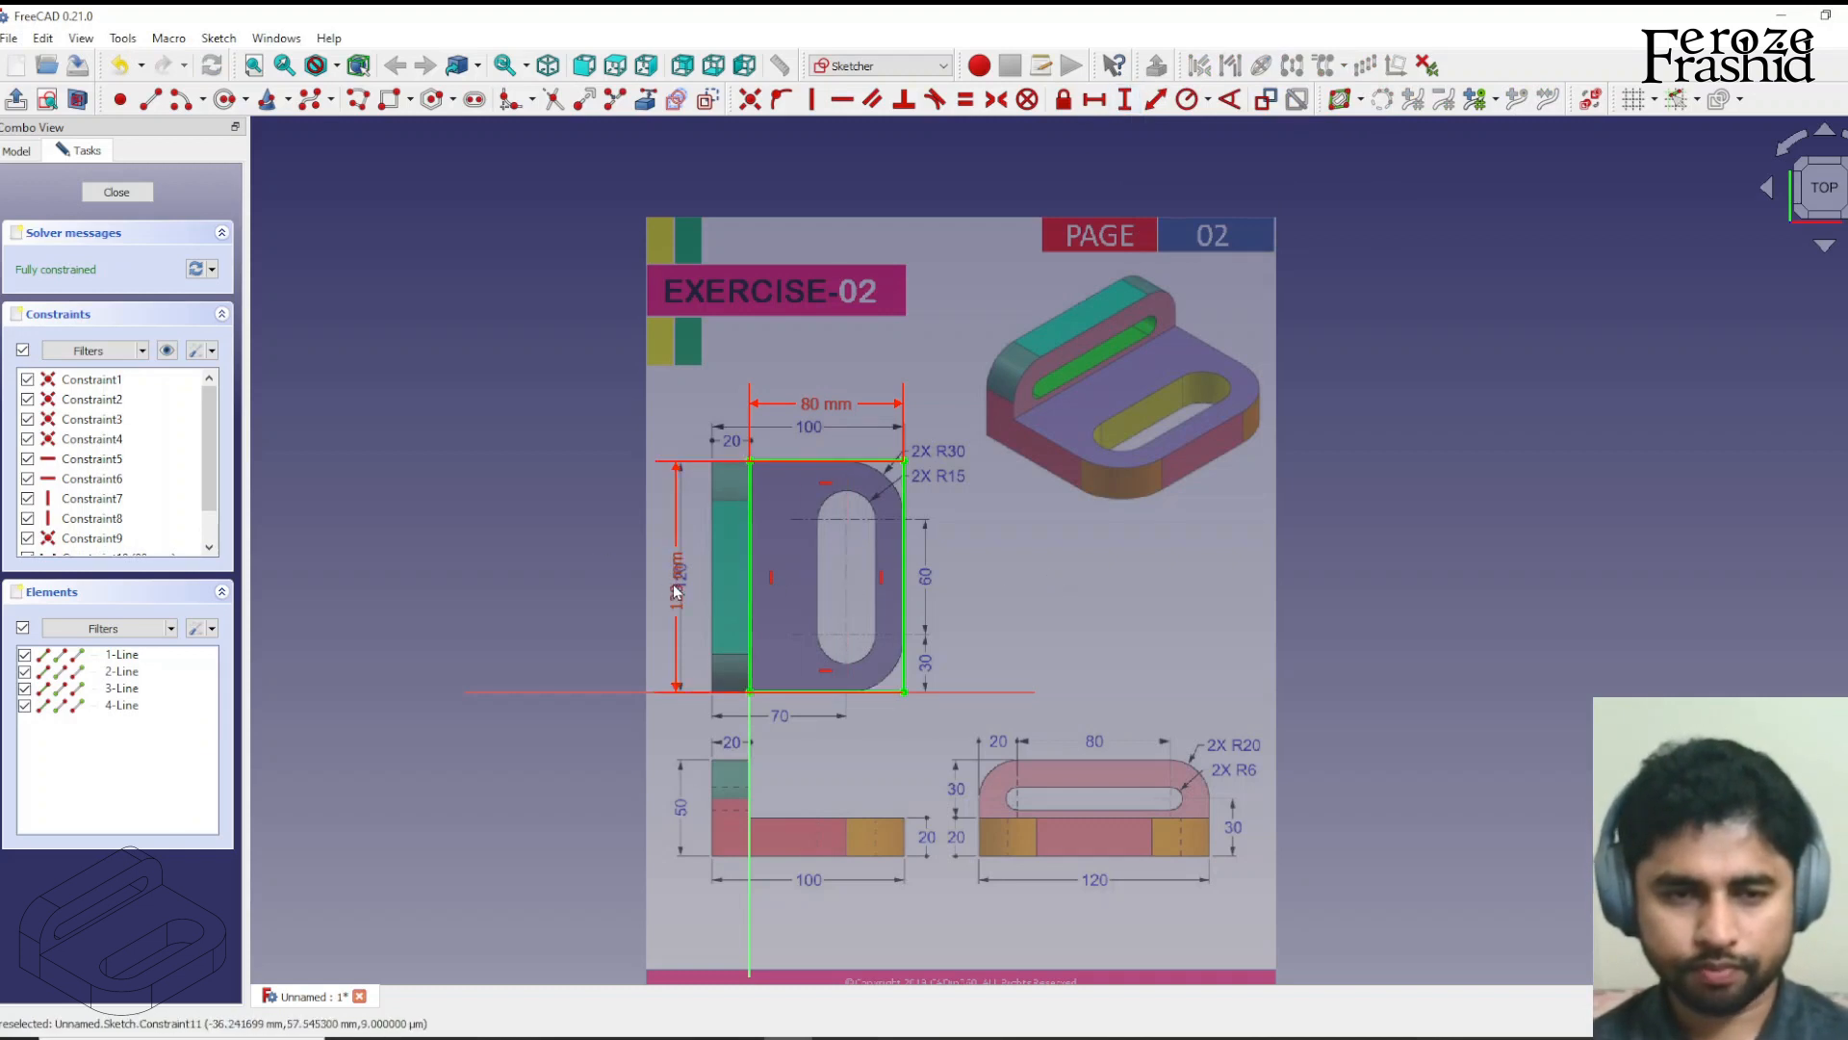
pyautogui.moveTo(673, 589); pyautogui.dragTo(1038, 590)
pyautogui.scroll(2, 889, 493)
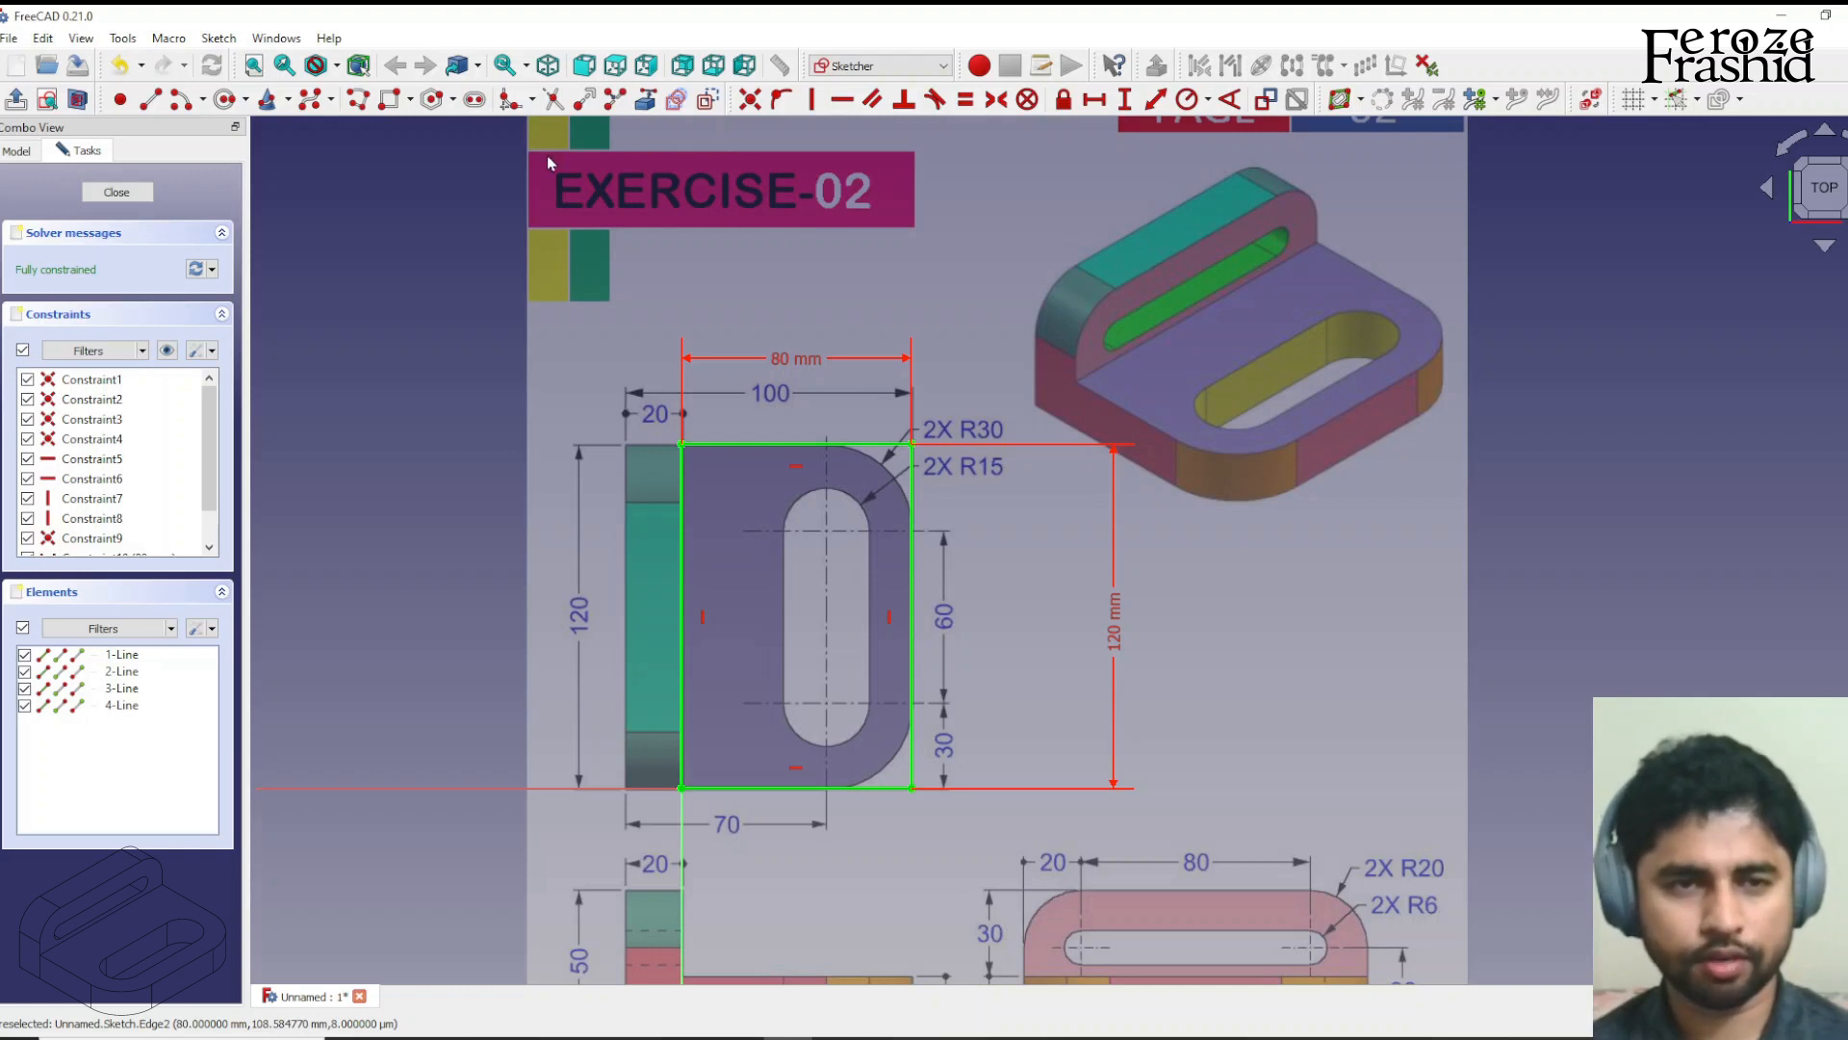
# Round both right-hand corners of the rectangle with constraint-preserving sketch fillets.
pyautogui.click(532, 100)
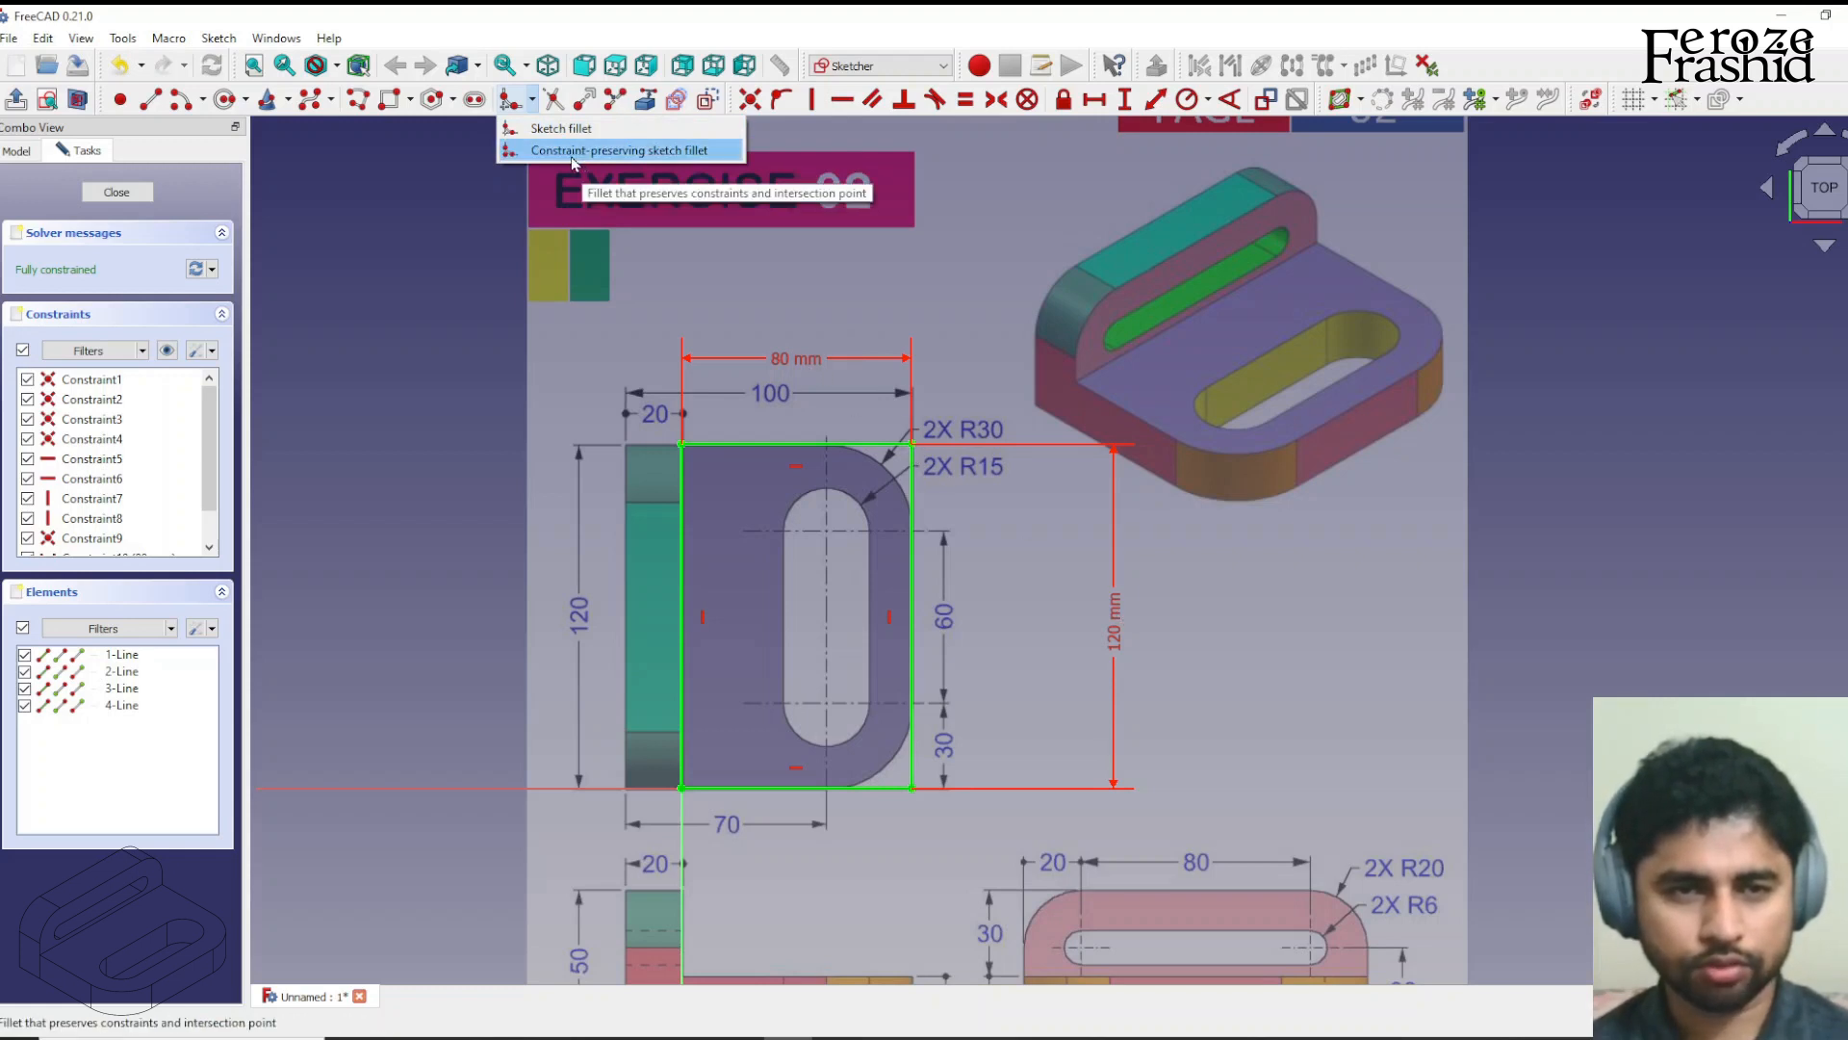
pyautogui.click(626, 152)
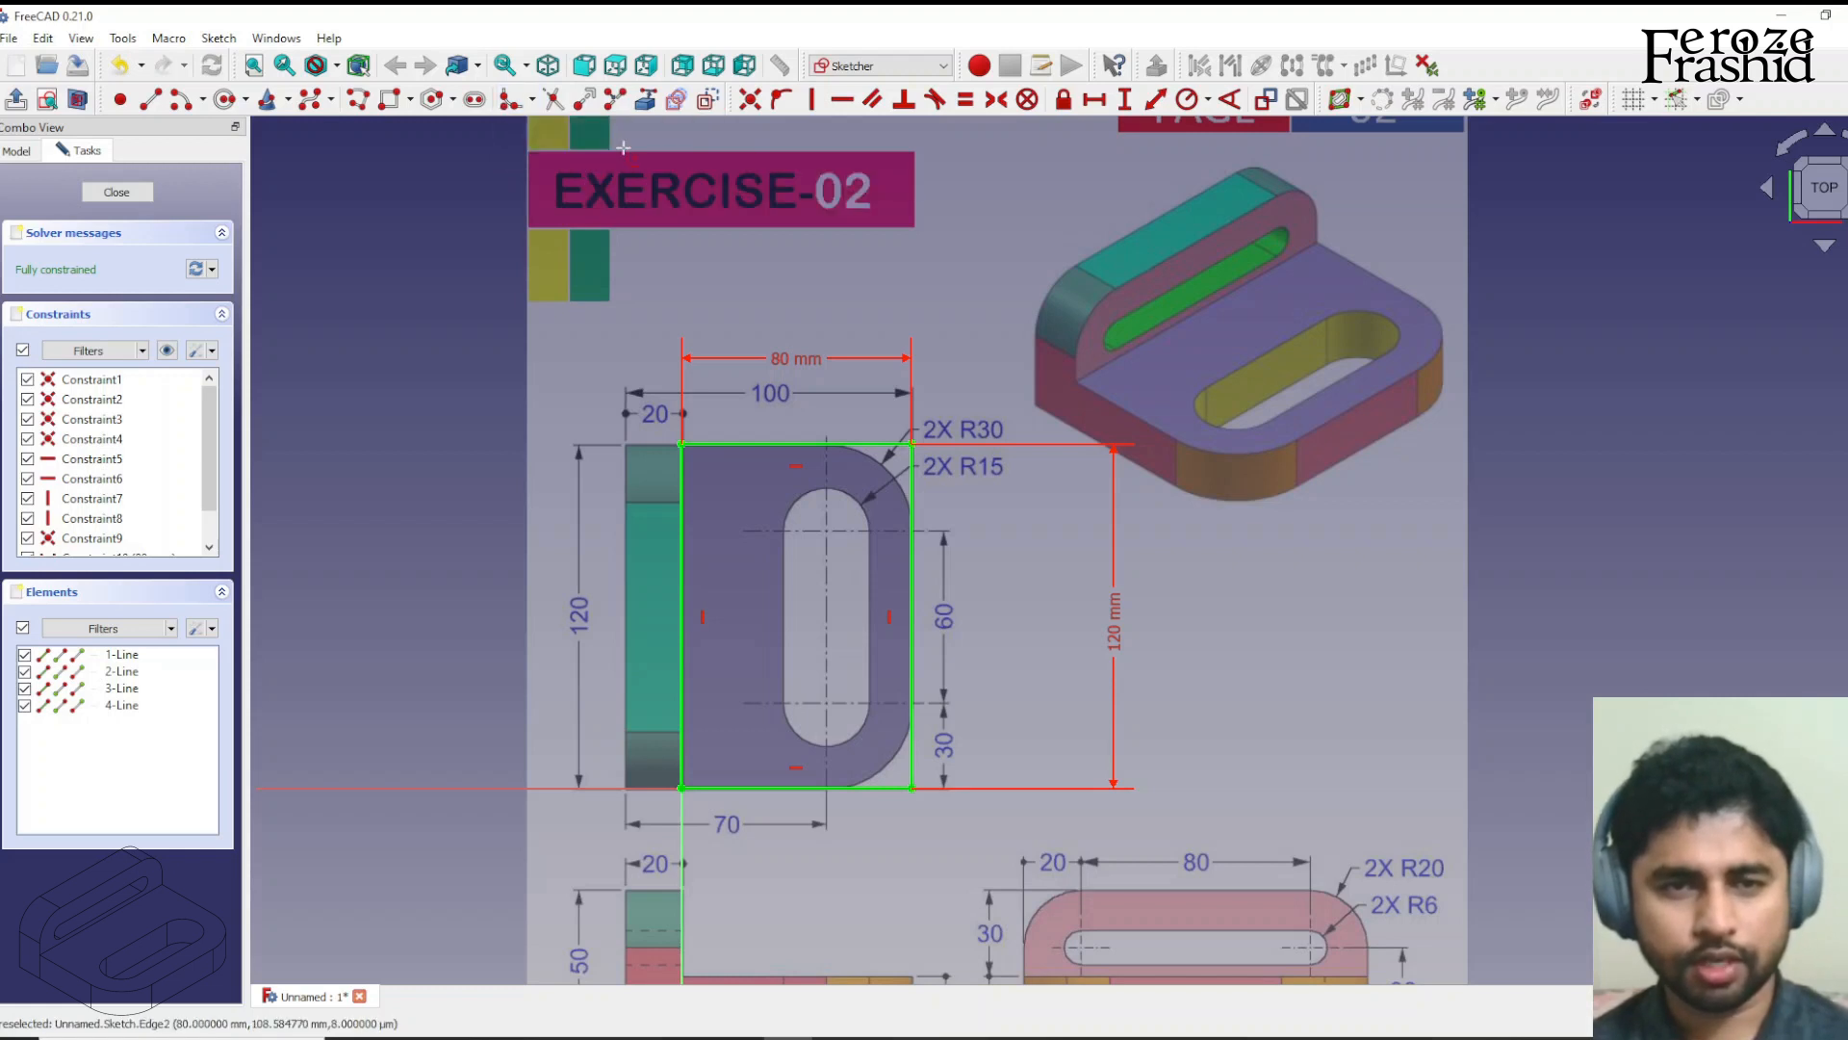
pyautogui.click(868, 441)
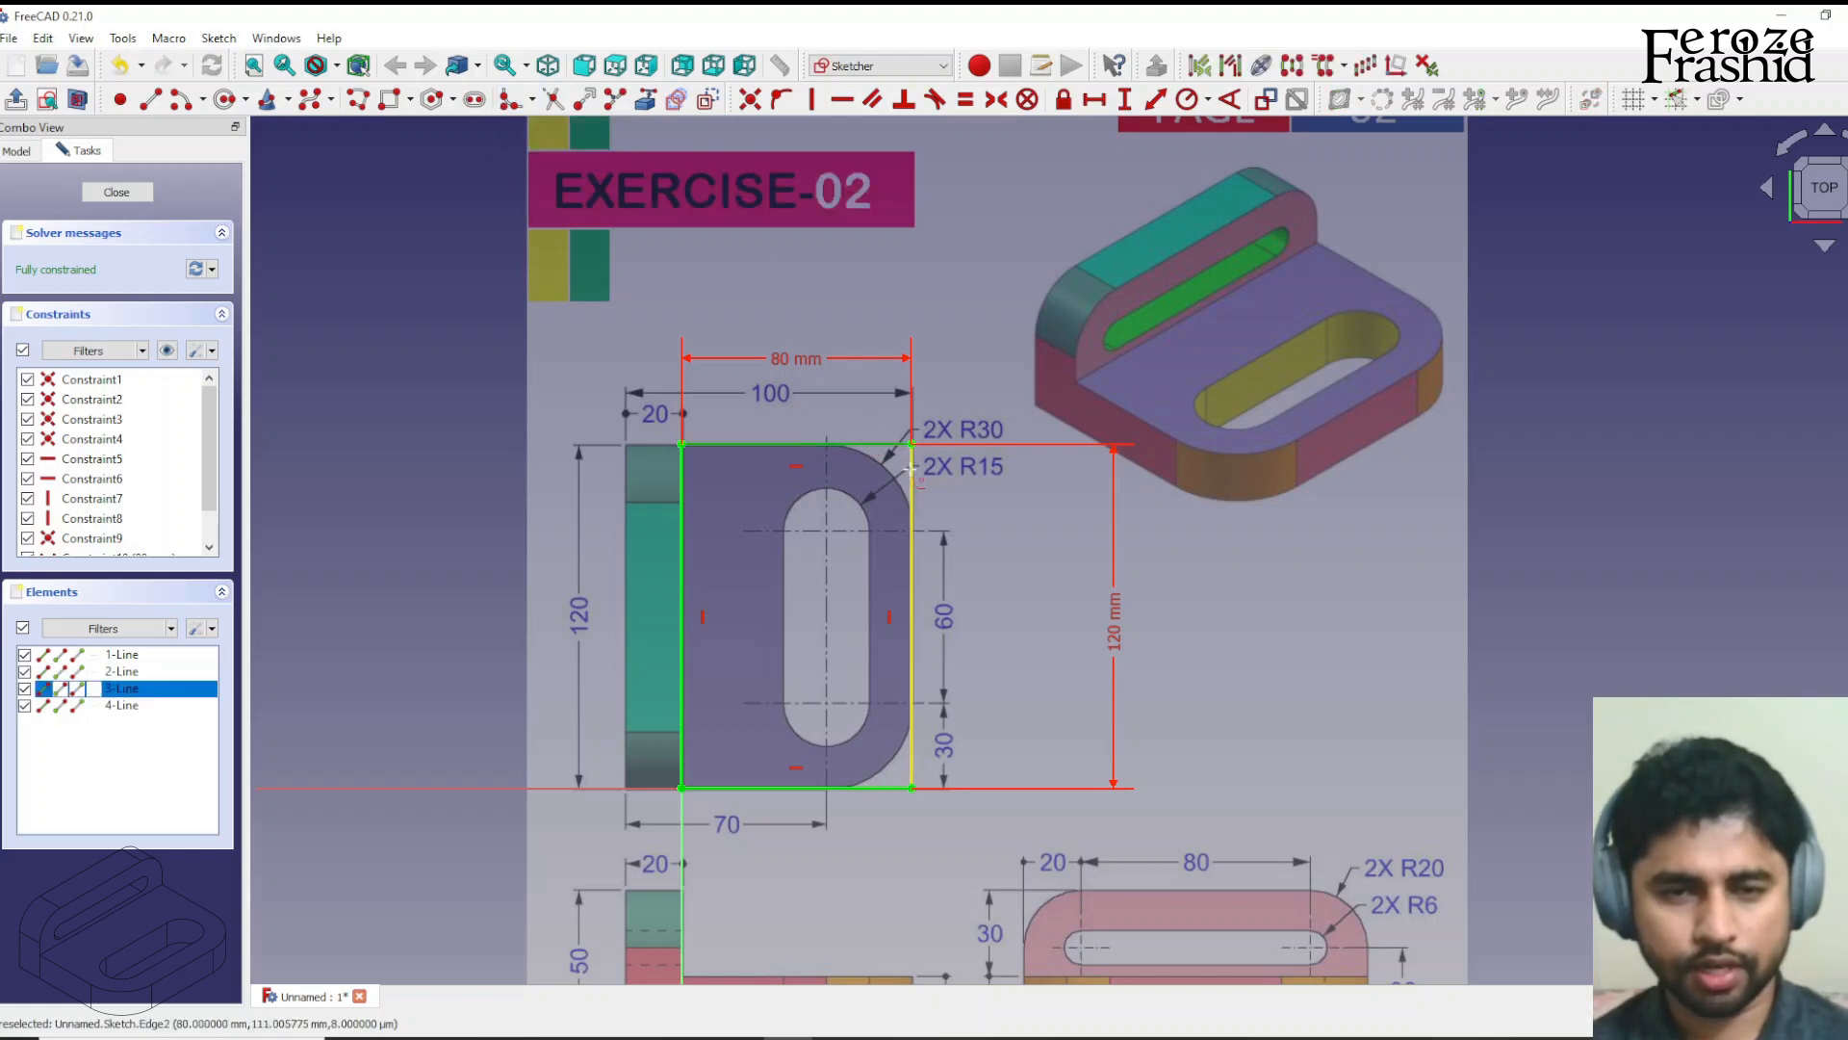
pyautogui.click(911, 476)
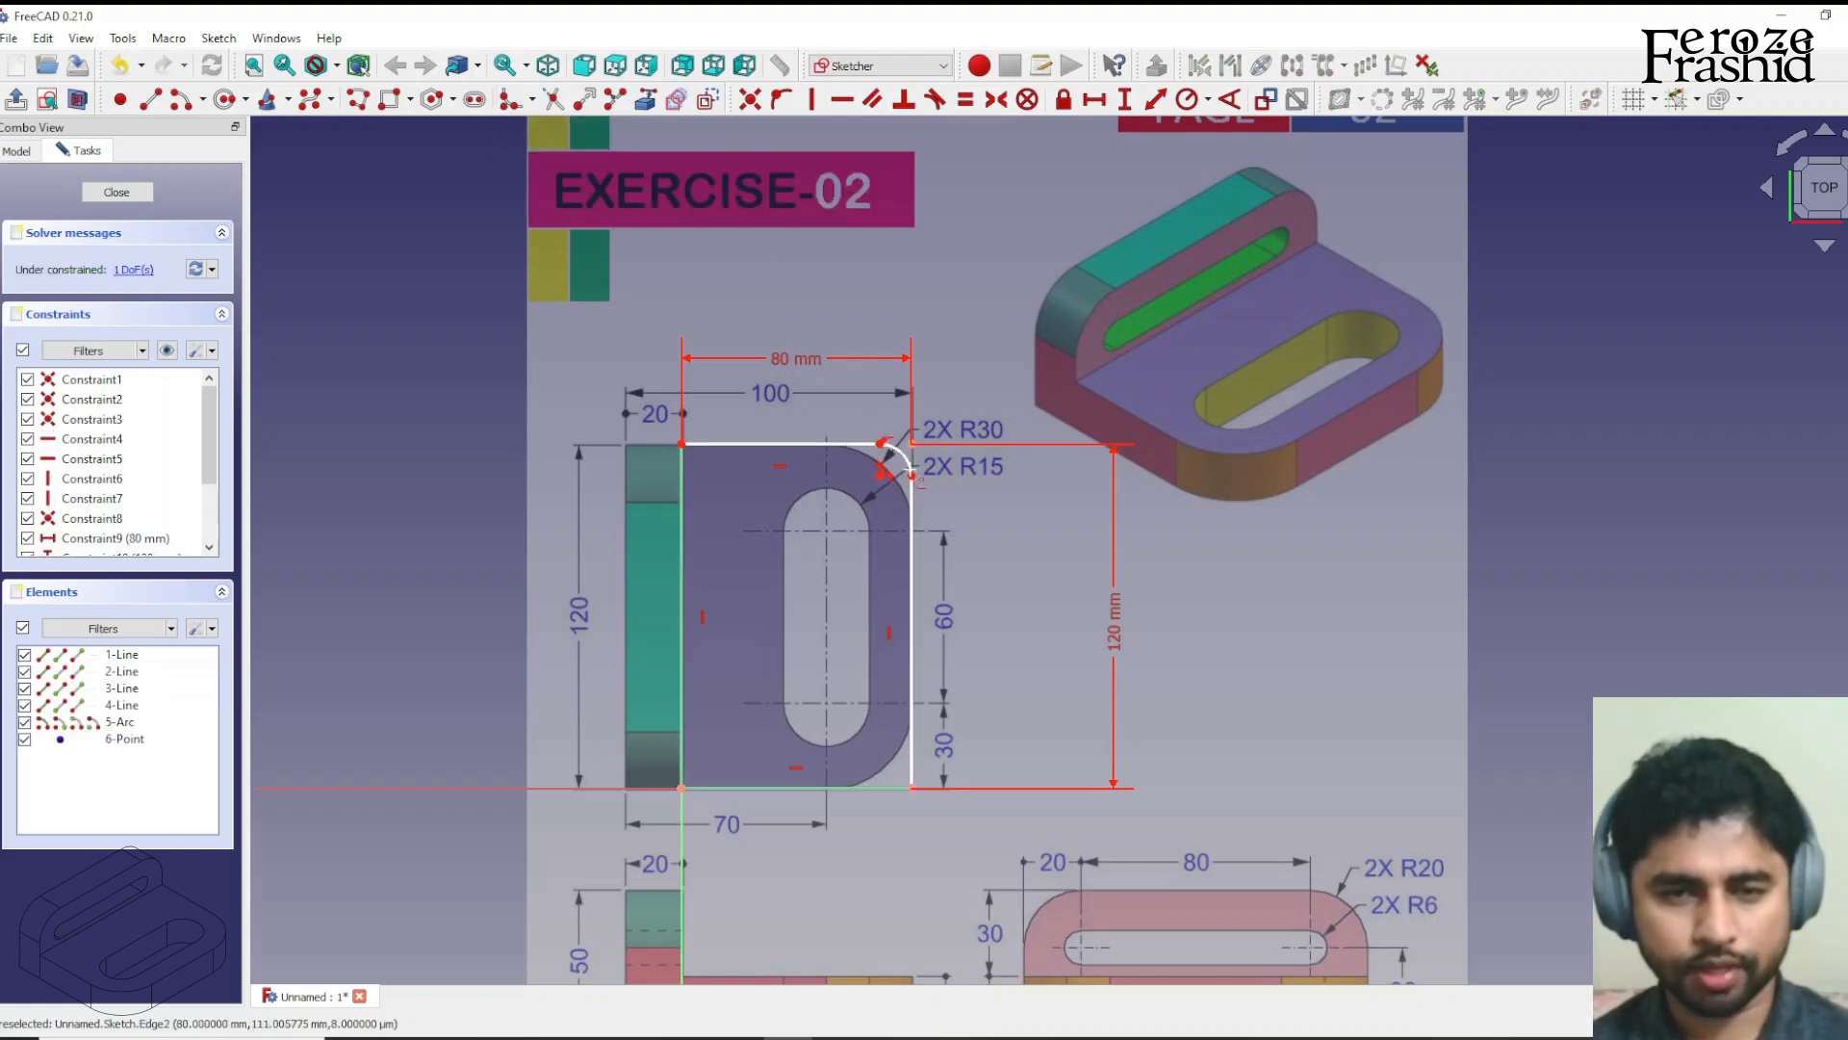
pyautogui.click(913, 755)
pyautogui.click(894, 788)
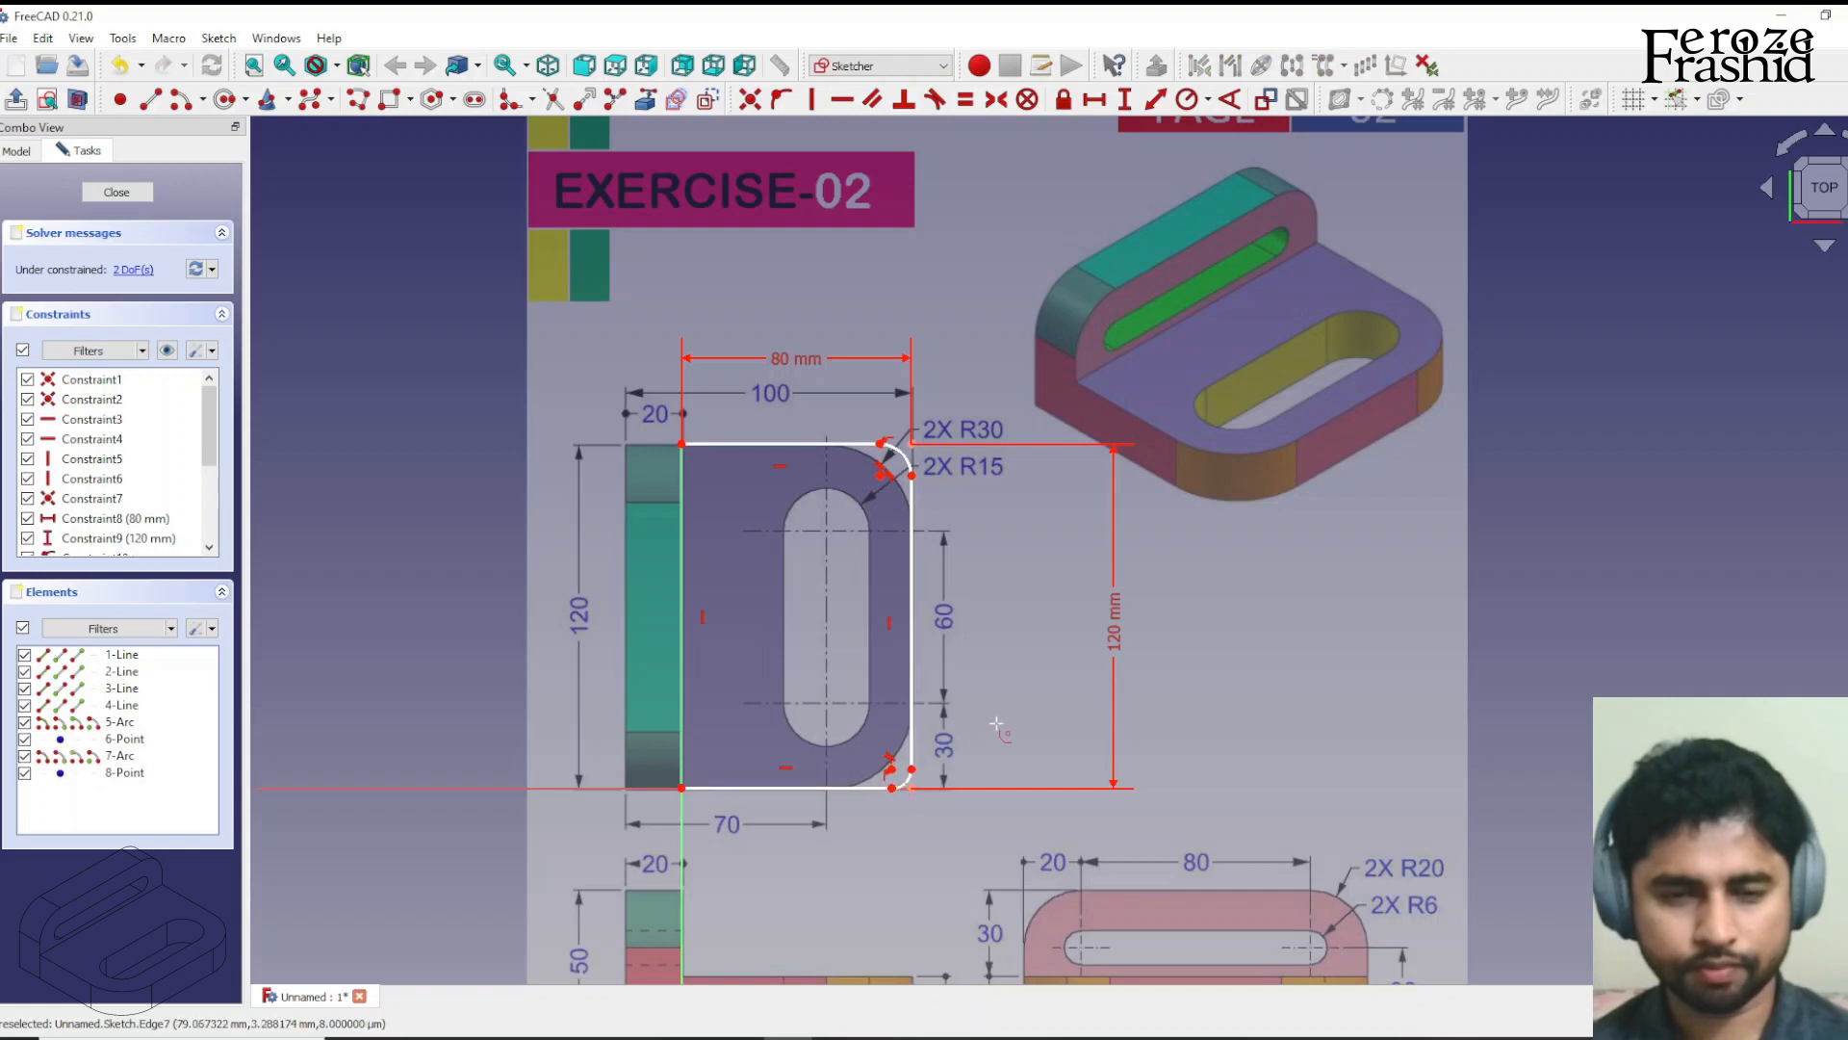
# Constrain both corner fillet arcs to a 30 mm radius.
pyautogui.click(903, 466)
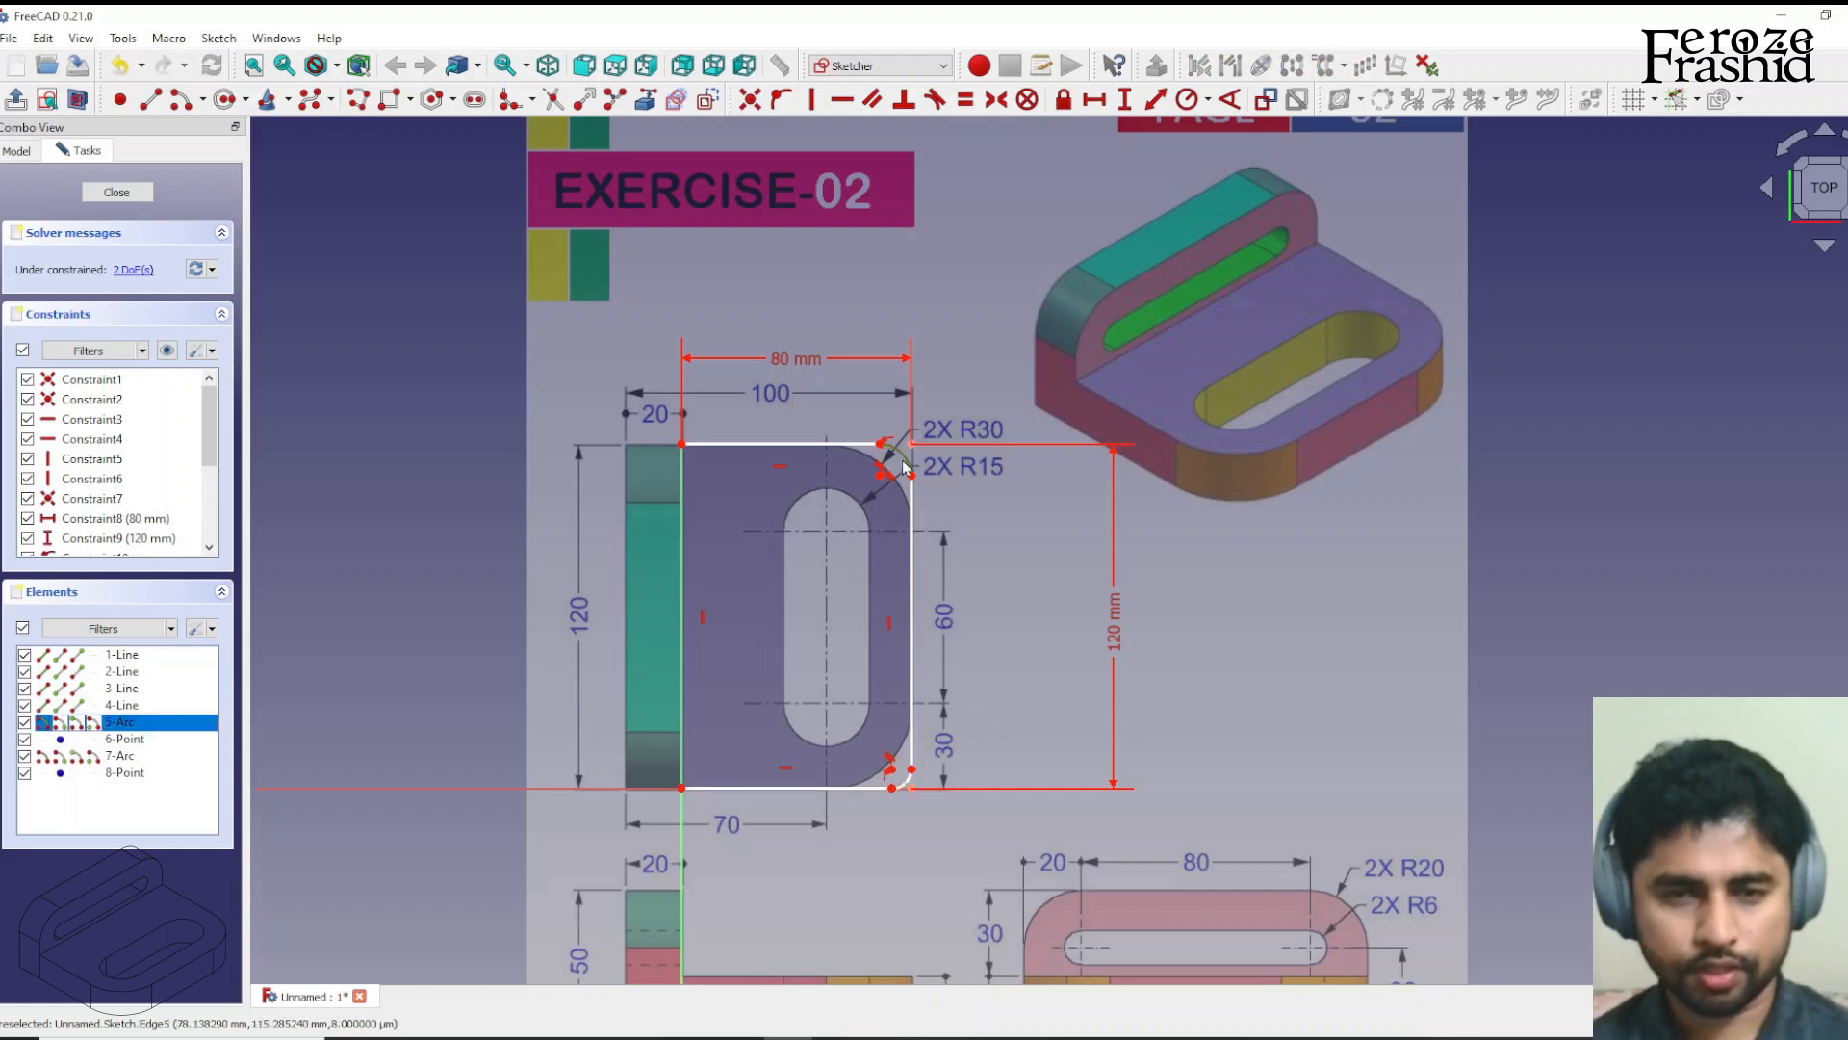
pyautogui.click(907, 780)
pyautogui.scroll(2, 861, 534)
pyautogui.scroll(2, 861, 534)
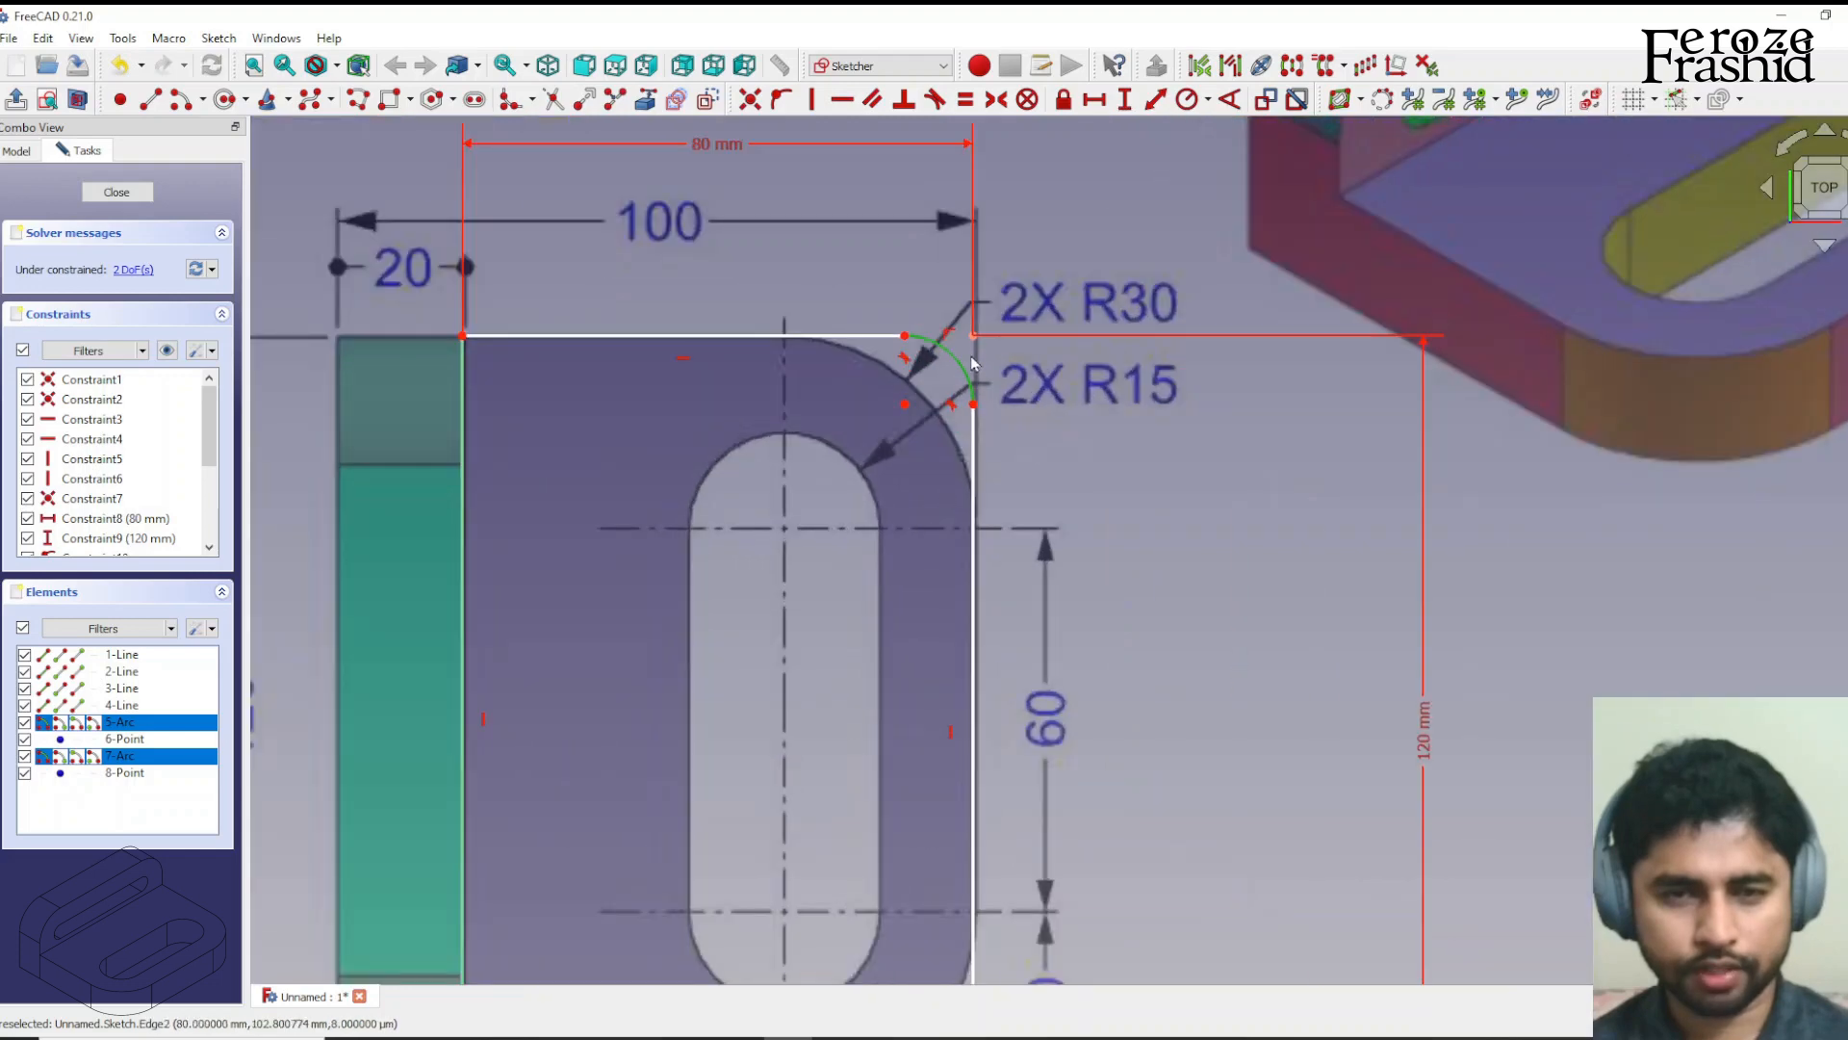
pyautogui.scroll(-3, 973, 342)
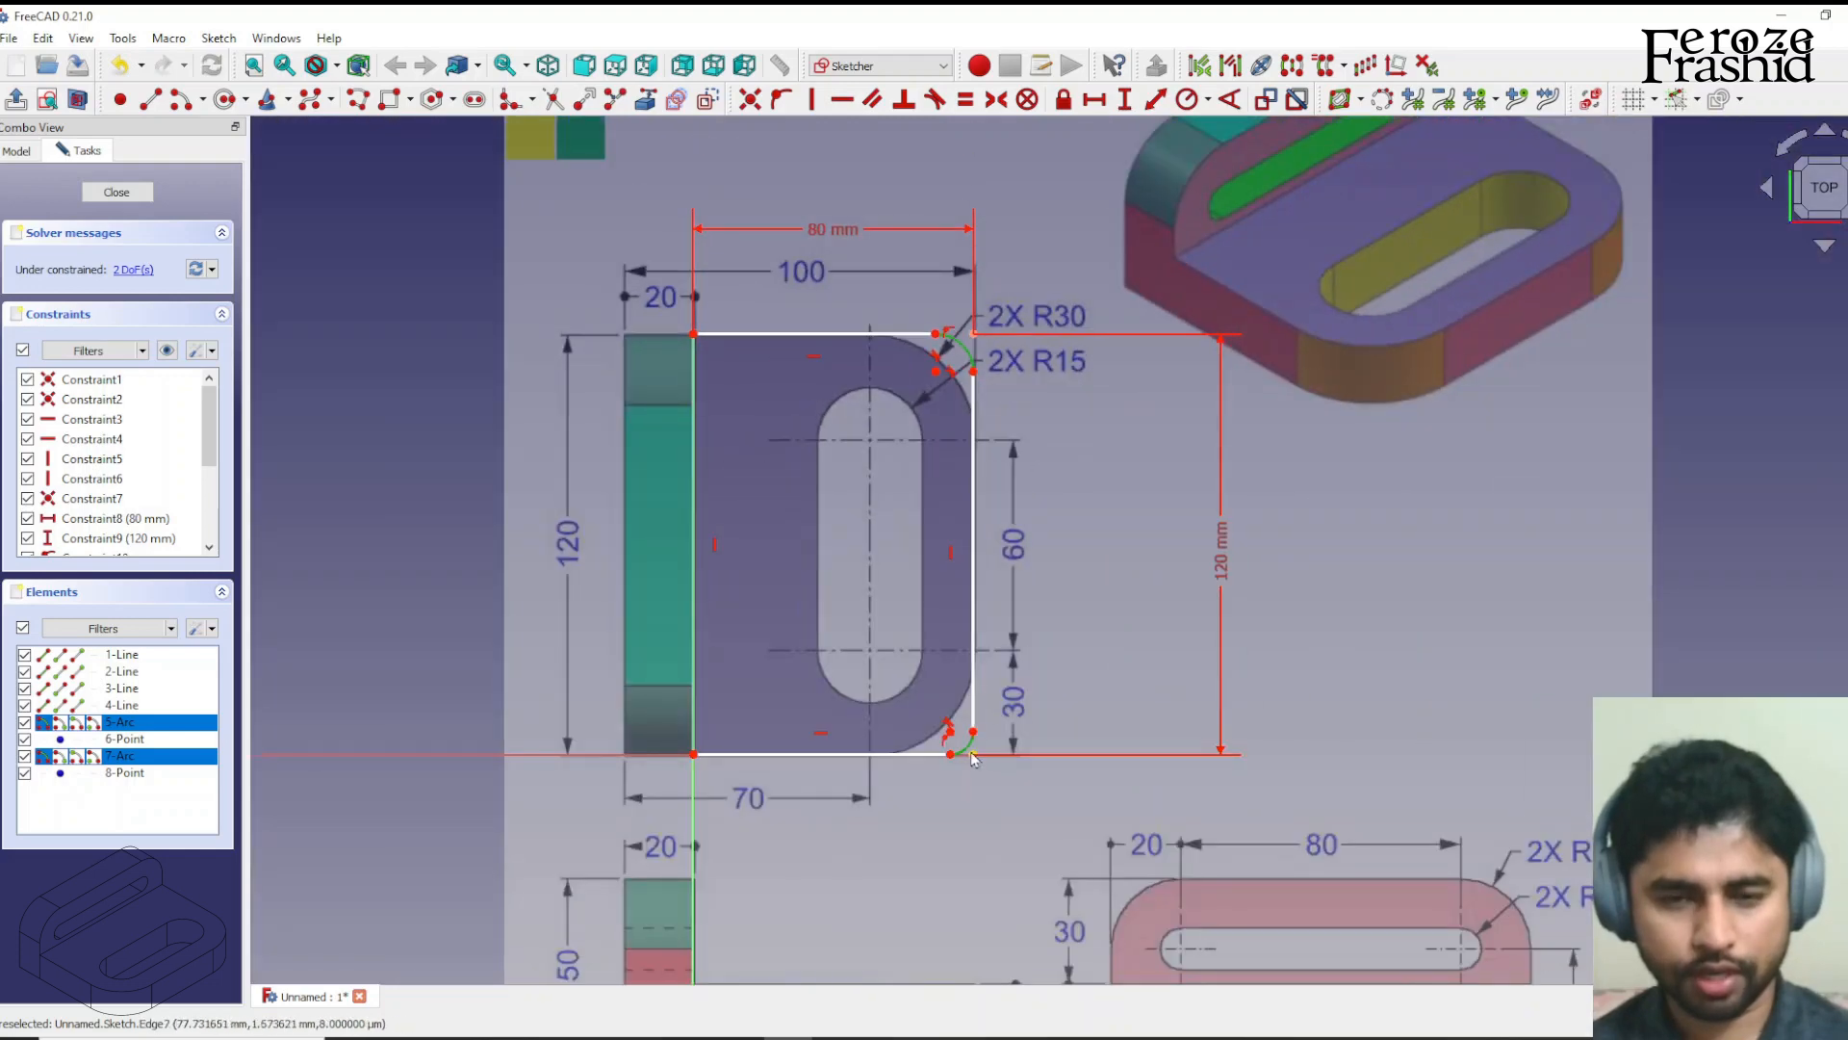
pyautogui.scroll(2, 968, 800)
pyautogui.scroll(-4, 968, 801)
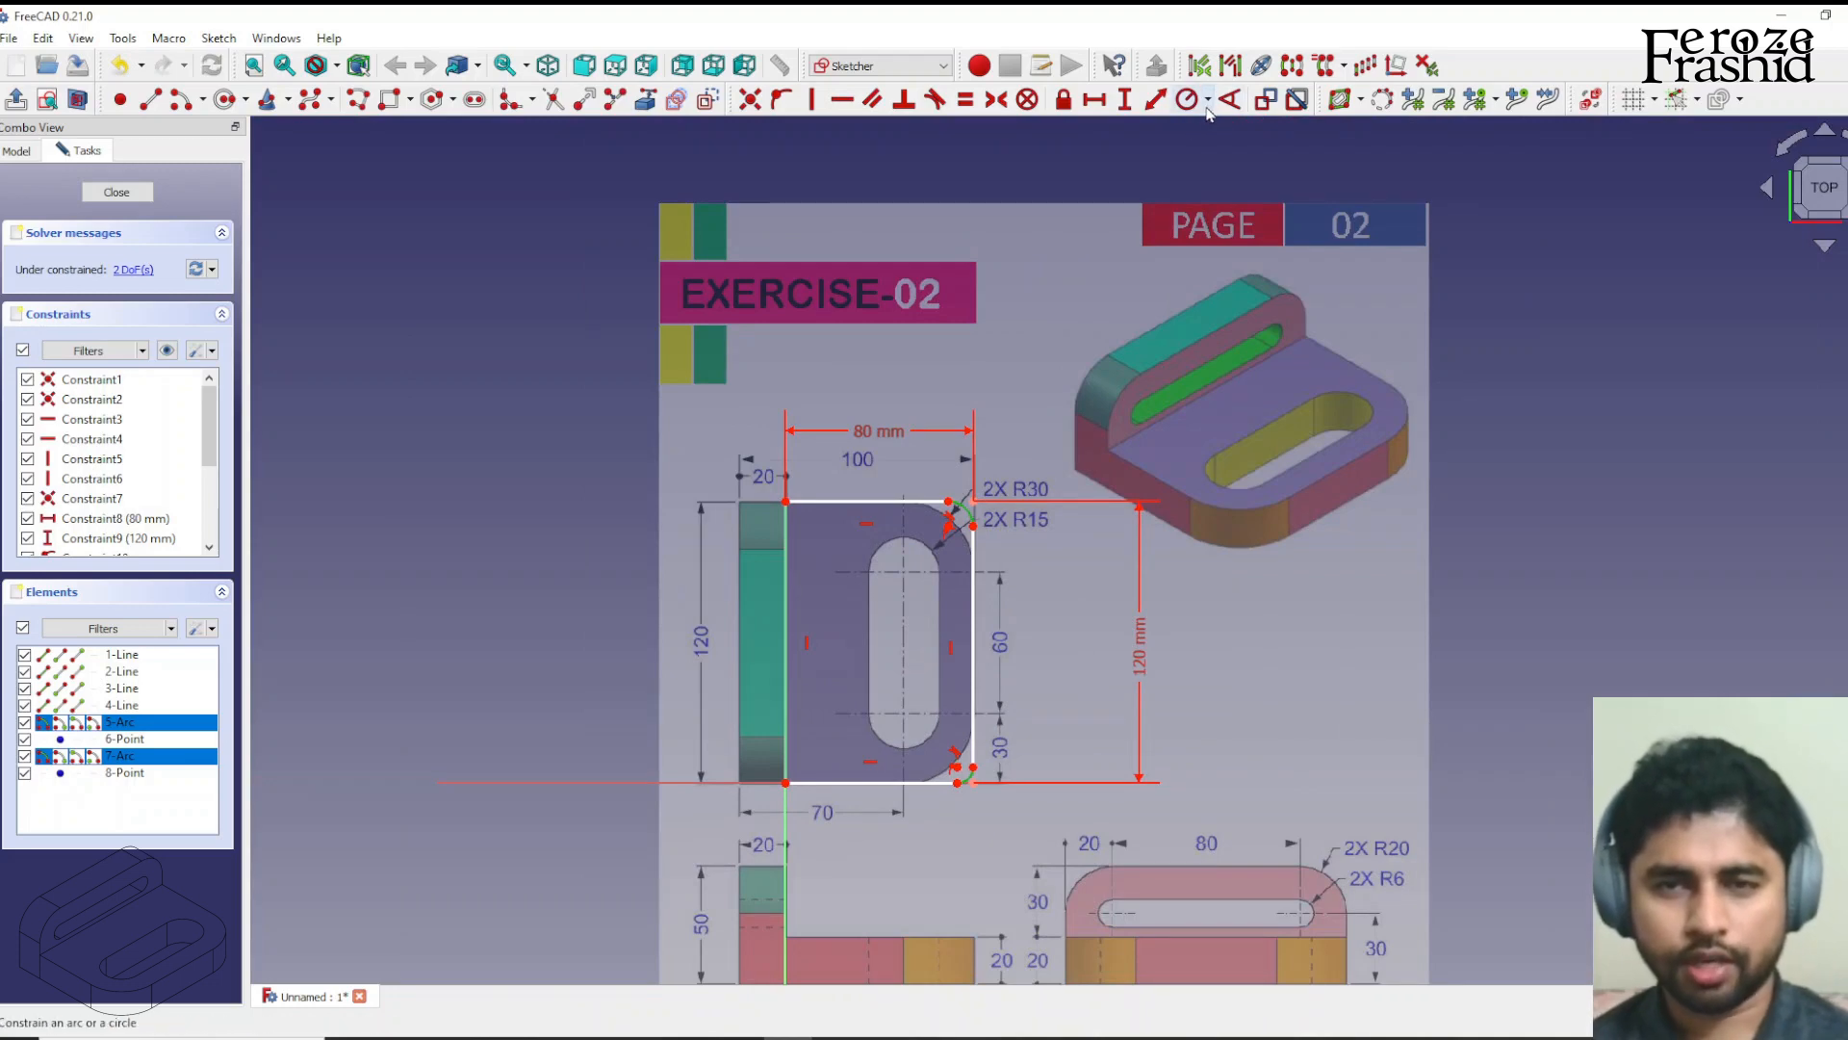
pyautogui.scroll(3, 1034, 438)
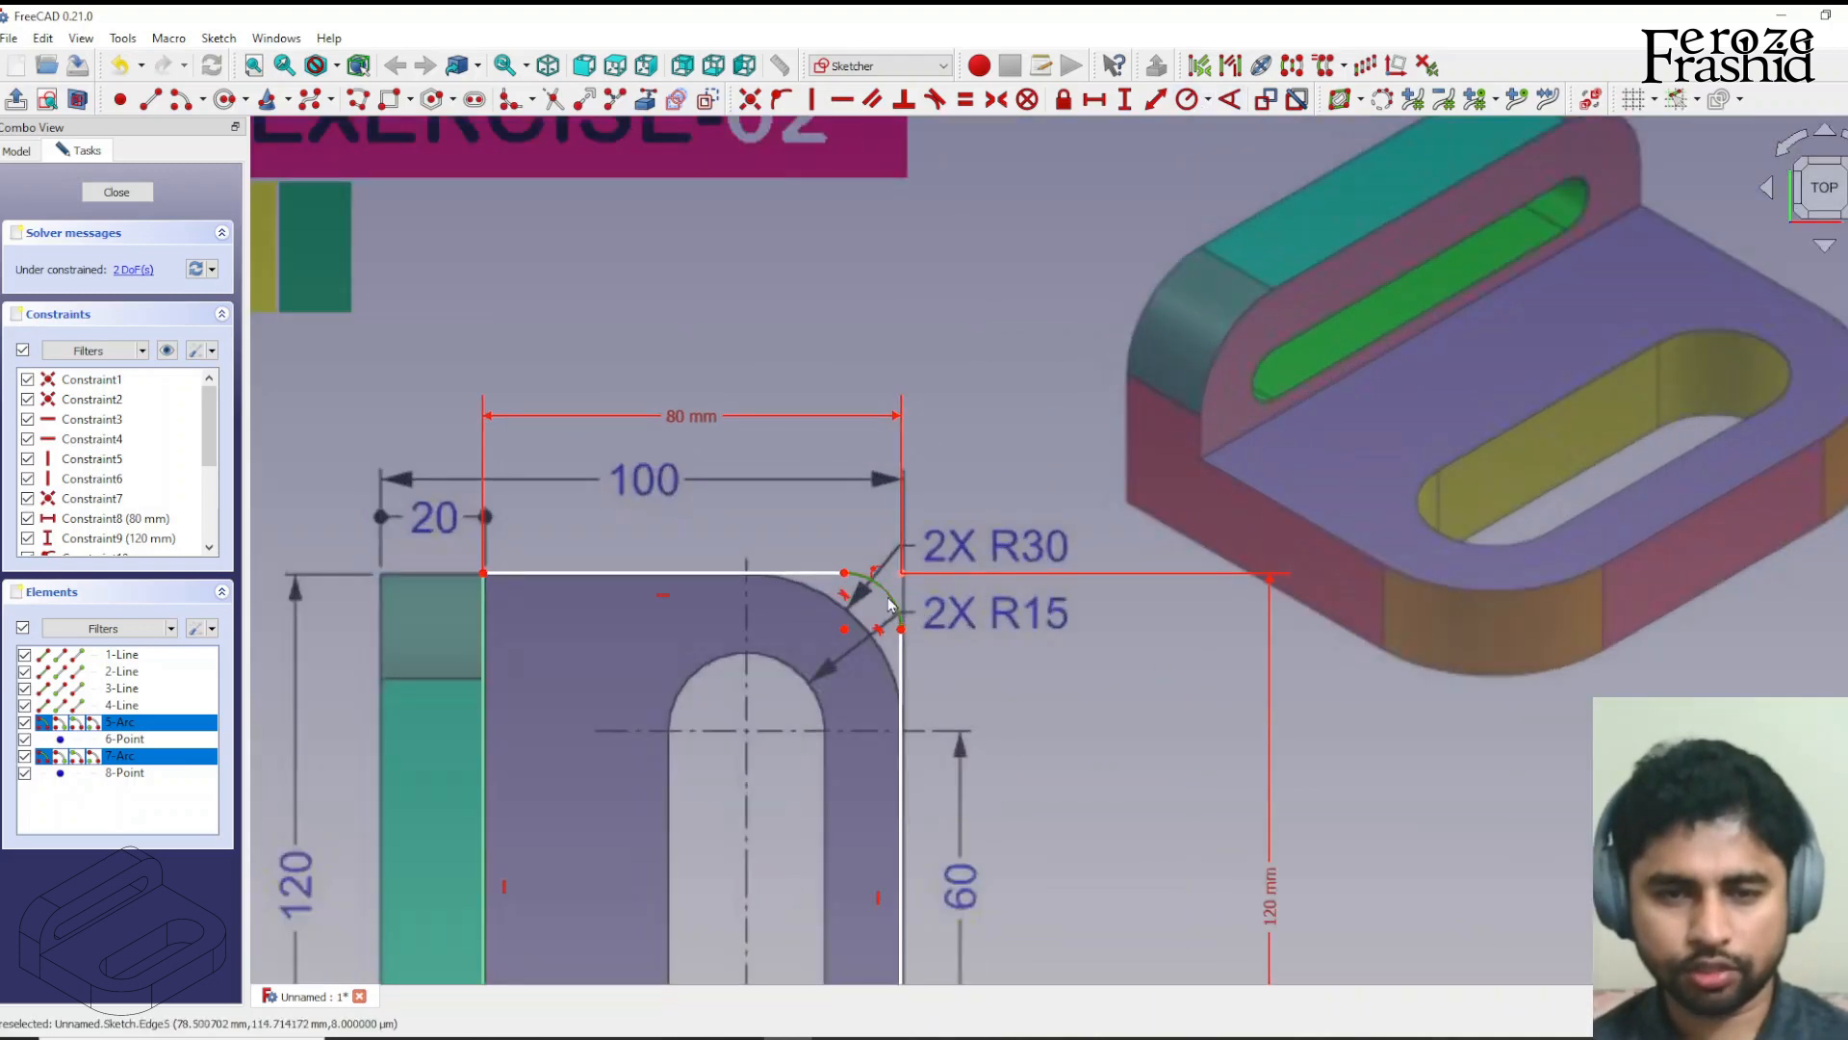
pyautogui.click(1187, 100)
pyautogui.write('30')
pyautogui.press('Return')
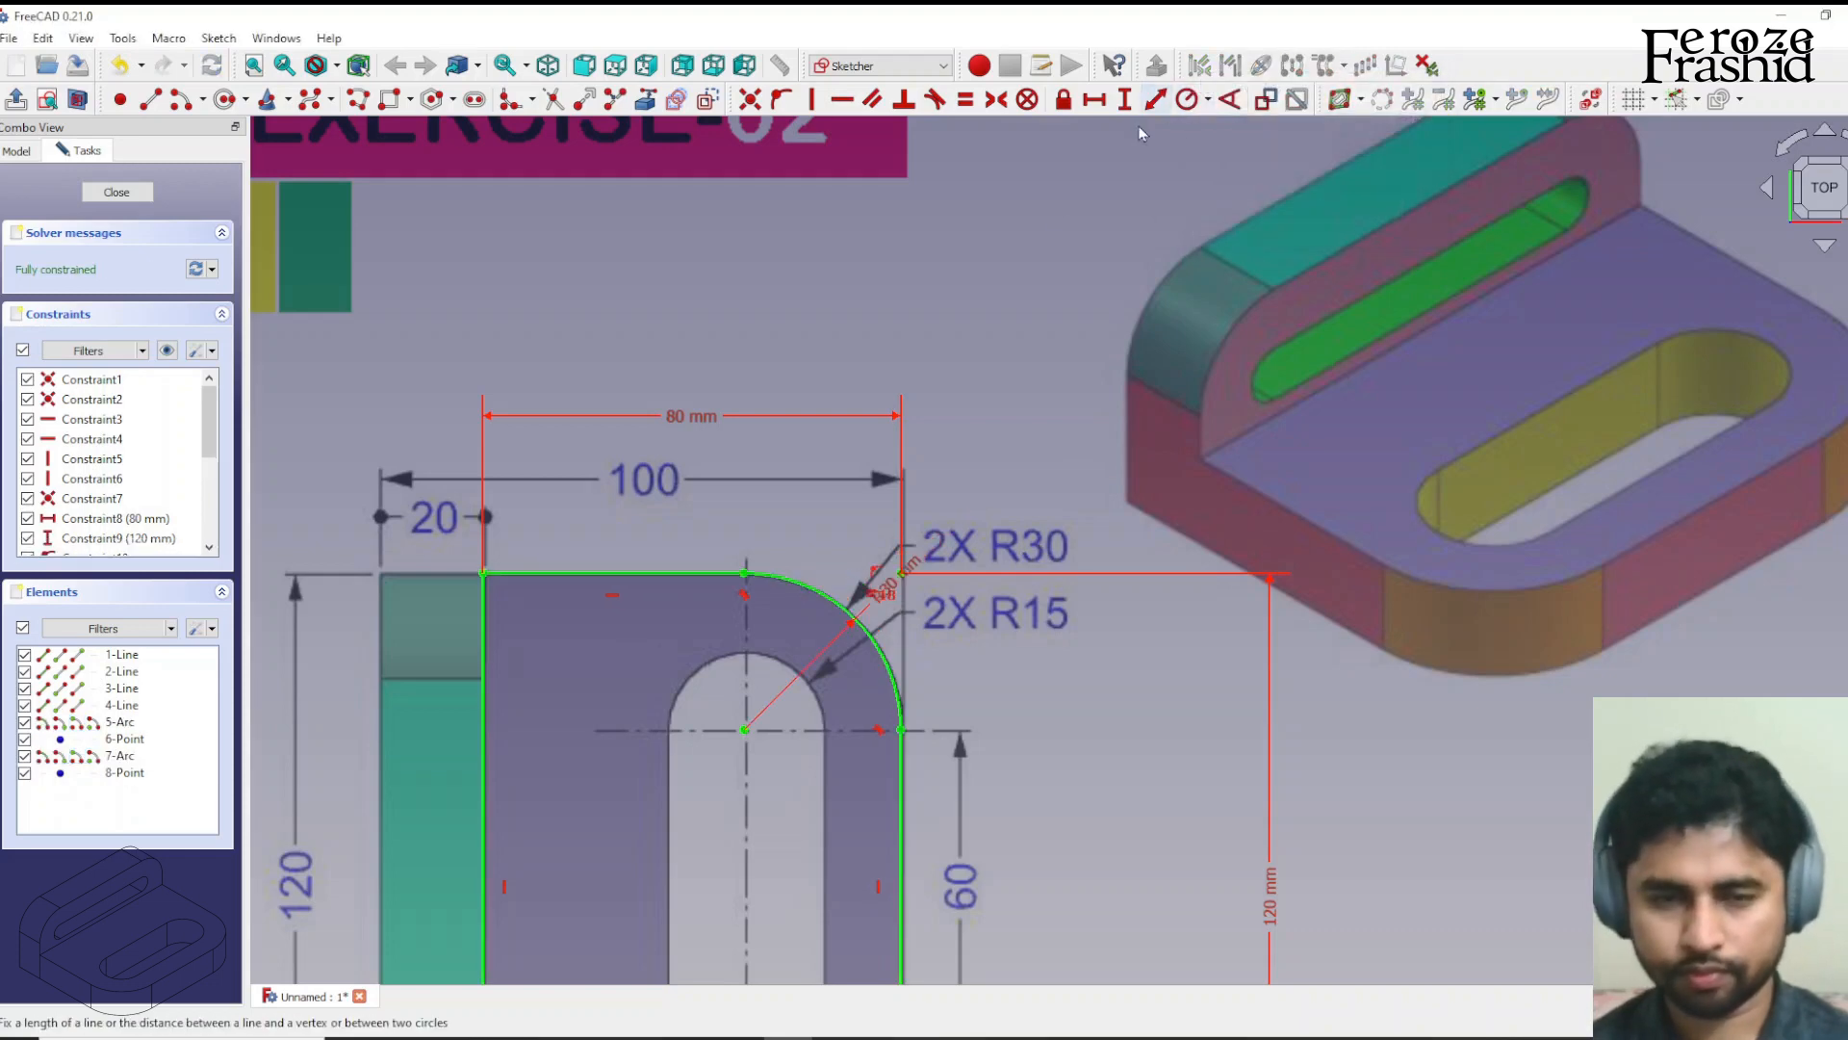
# Draw a vertical slot between the centre points of the two 30 mm corner arcs, sized to match the drawing.
pyautogui.scroll(-4, 949, 359)
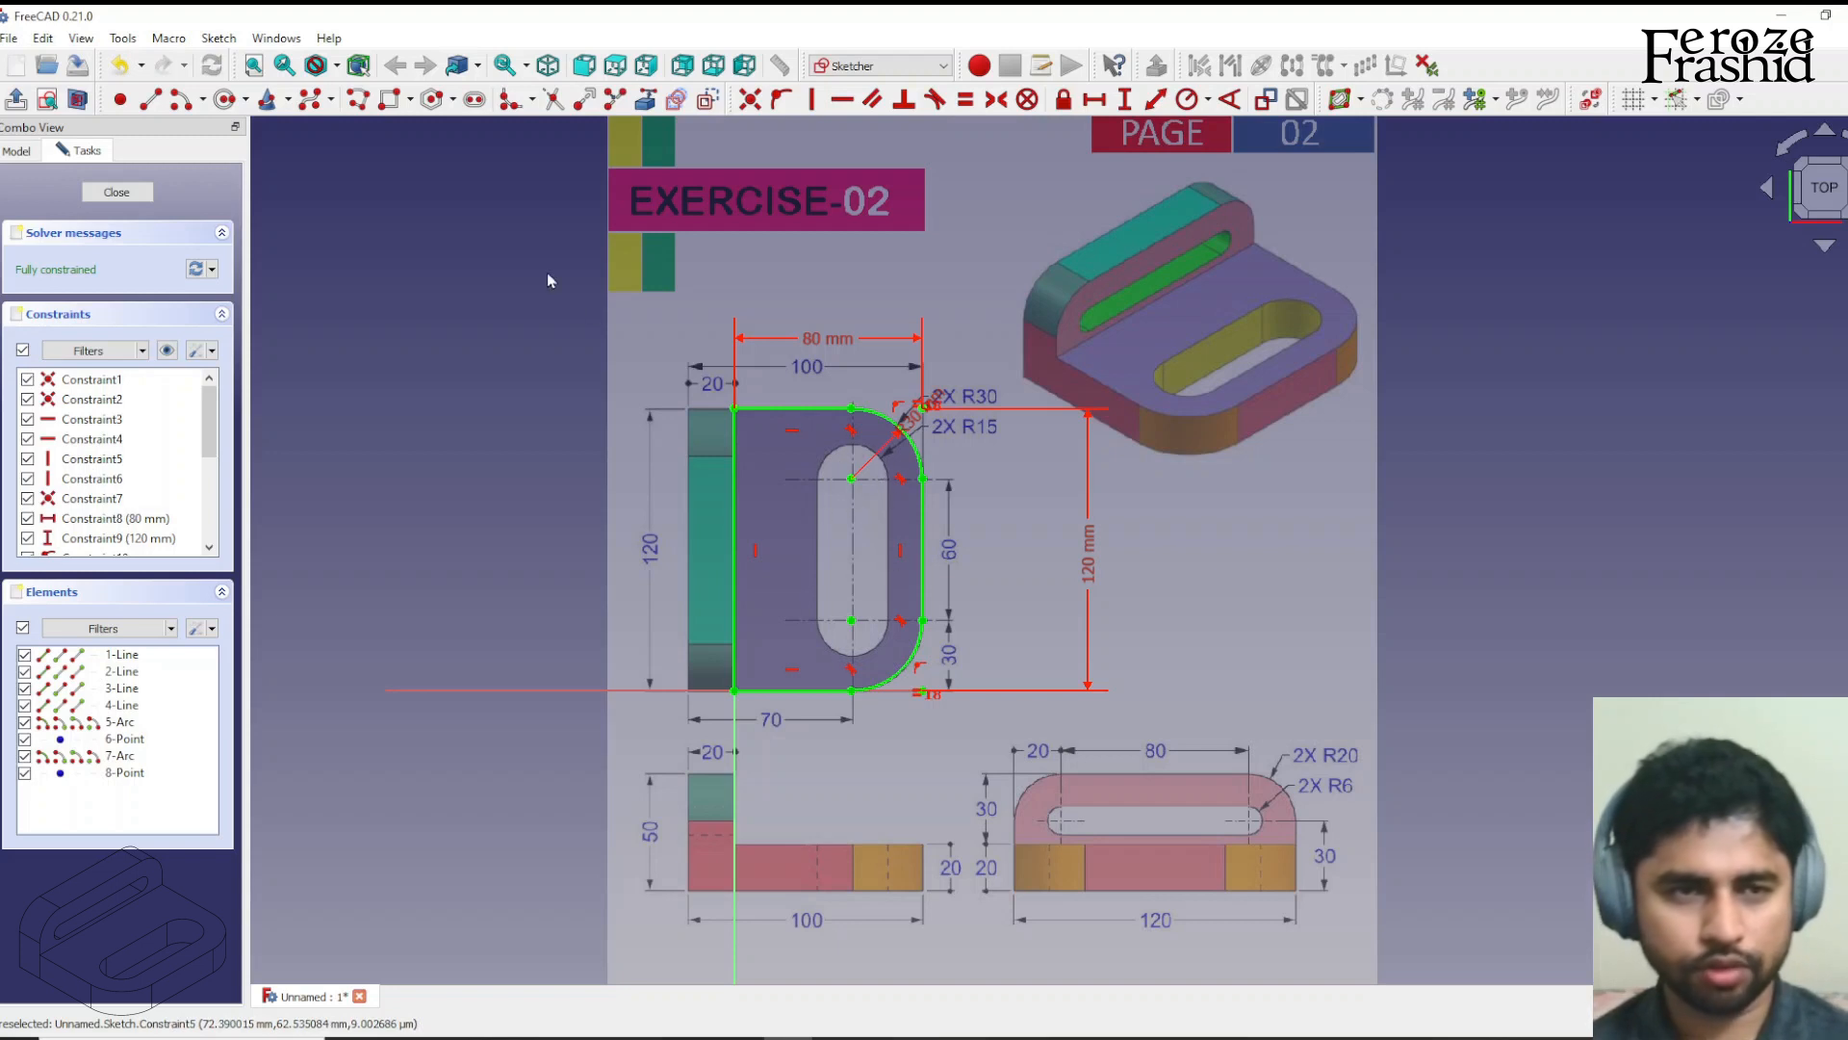
pyautogui.click(475, 102)
pyautogui.scroll(5, 827, 539)
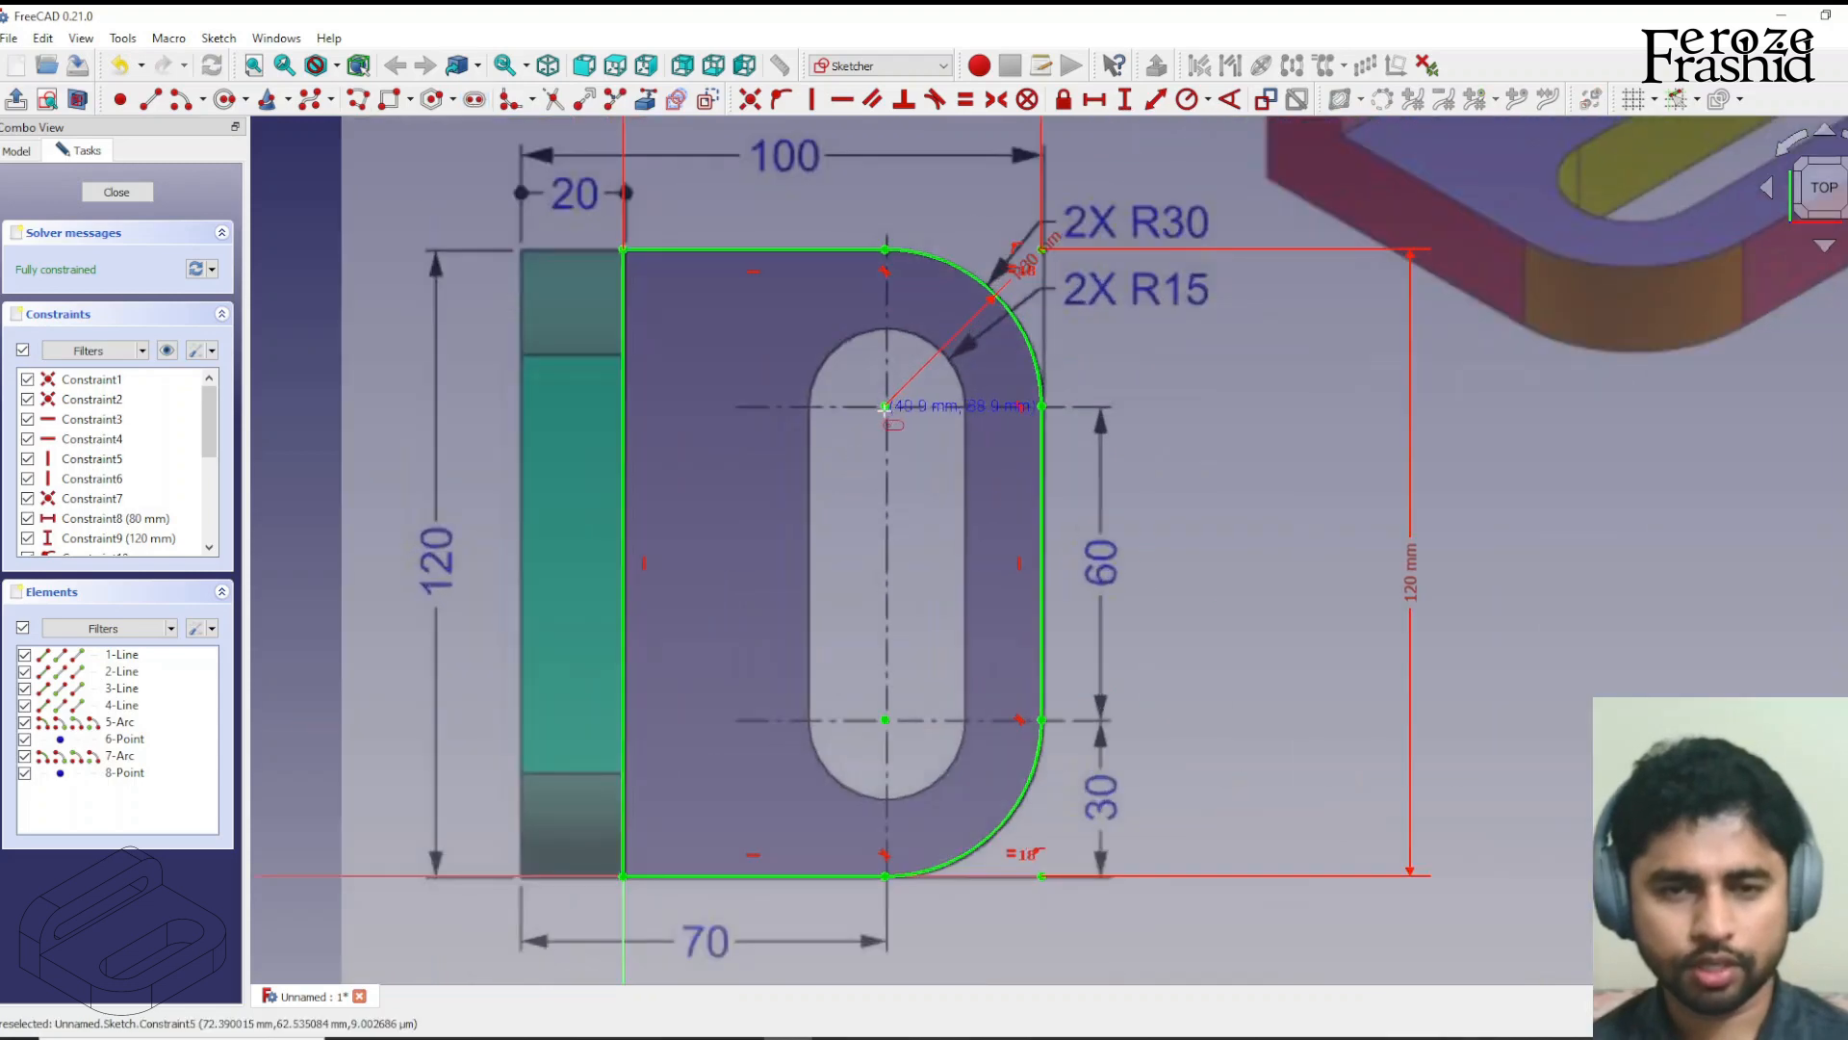
pyautogui.click(885, 406)
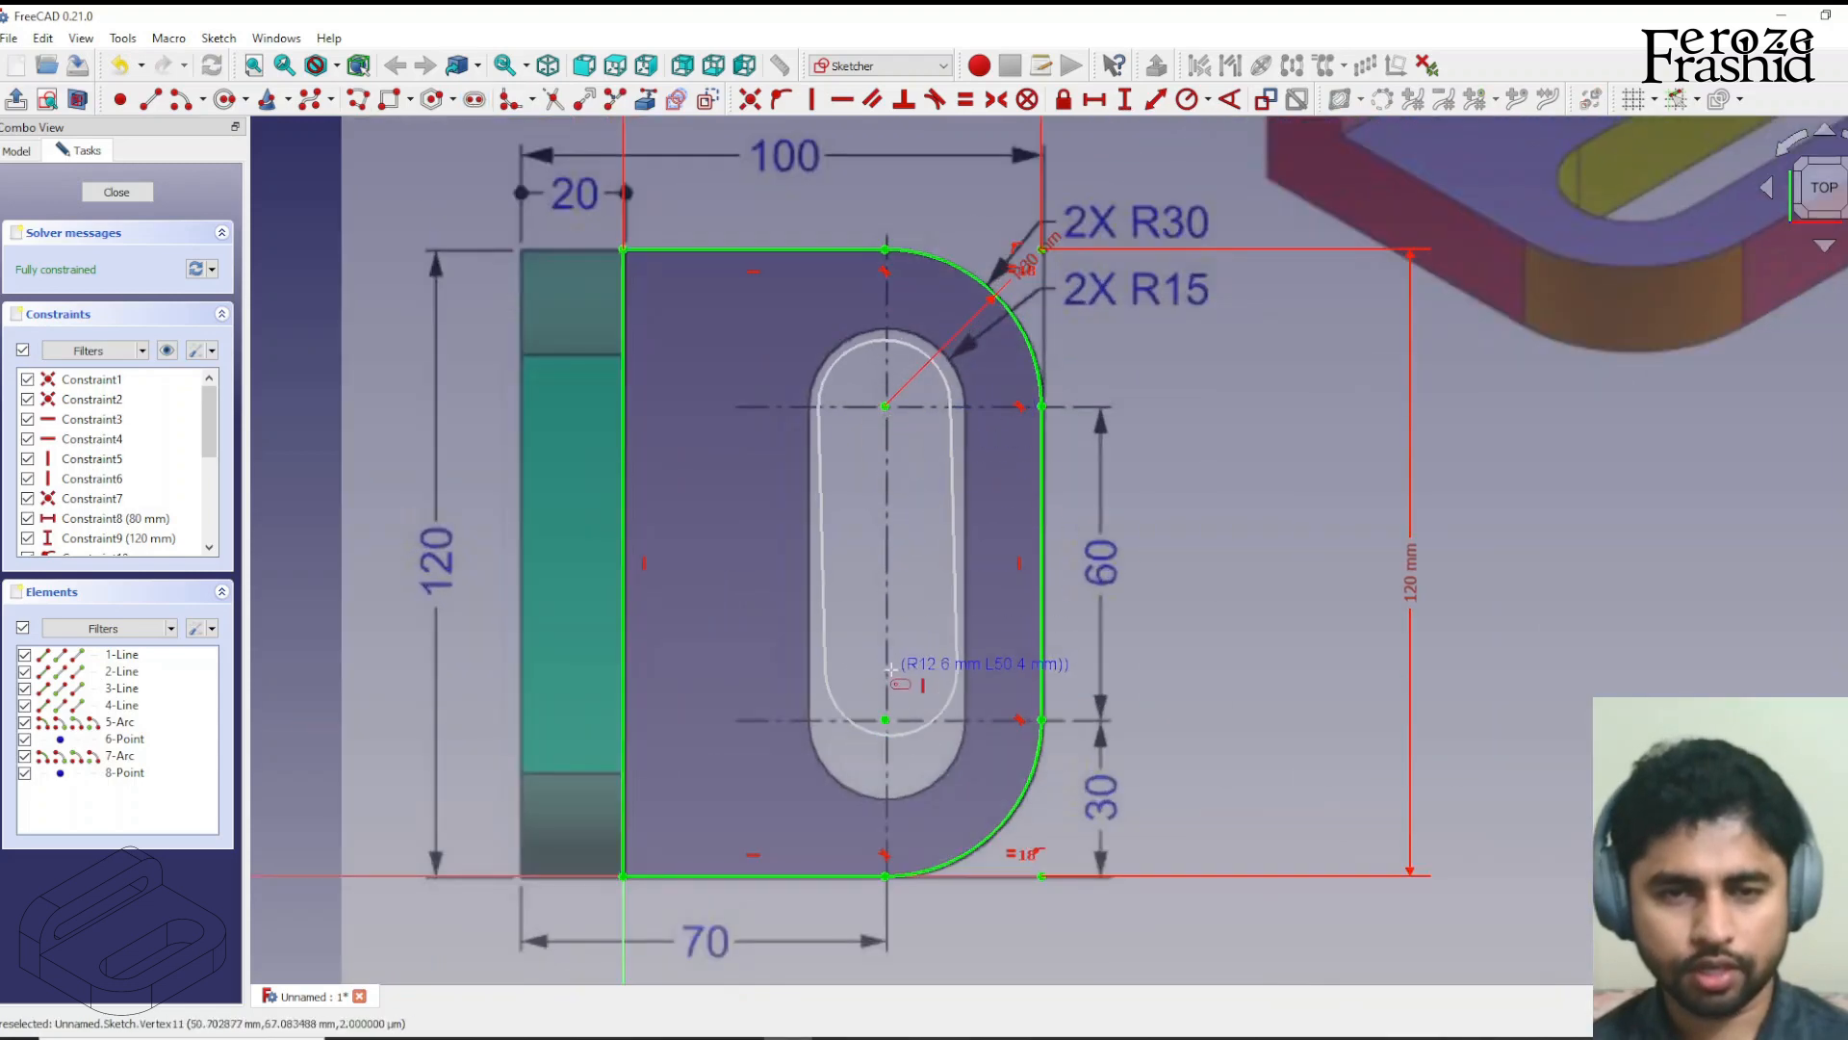
pyautogui.click(886, 722)
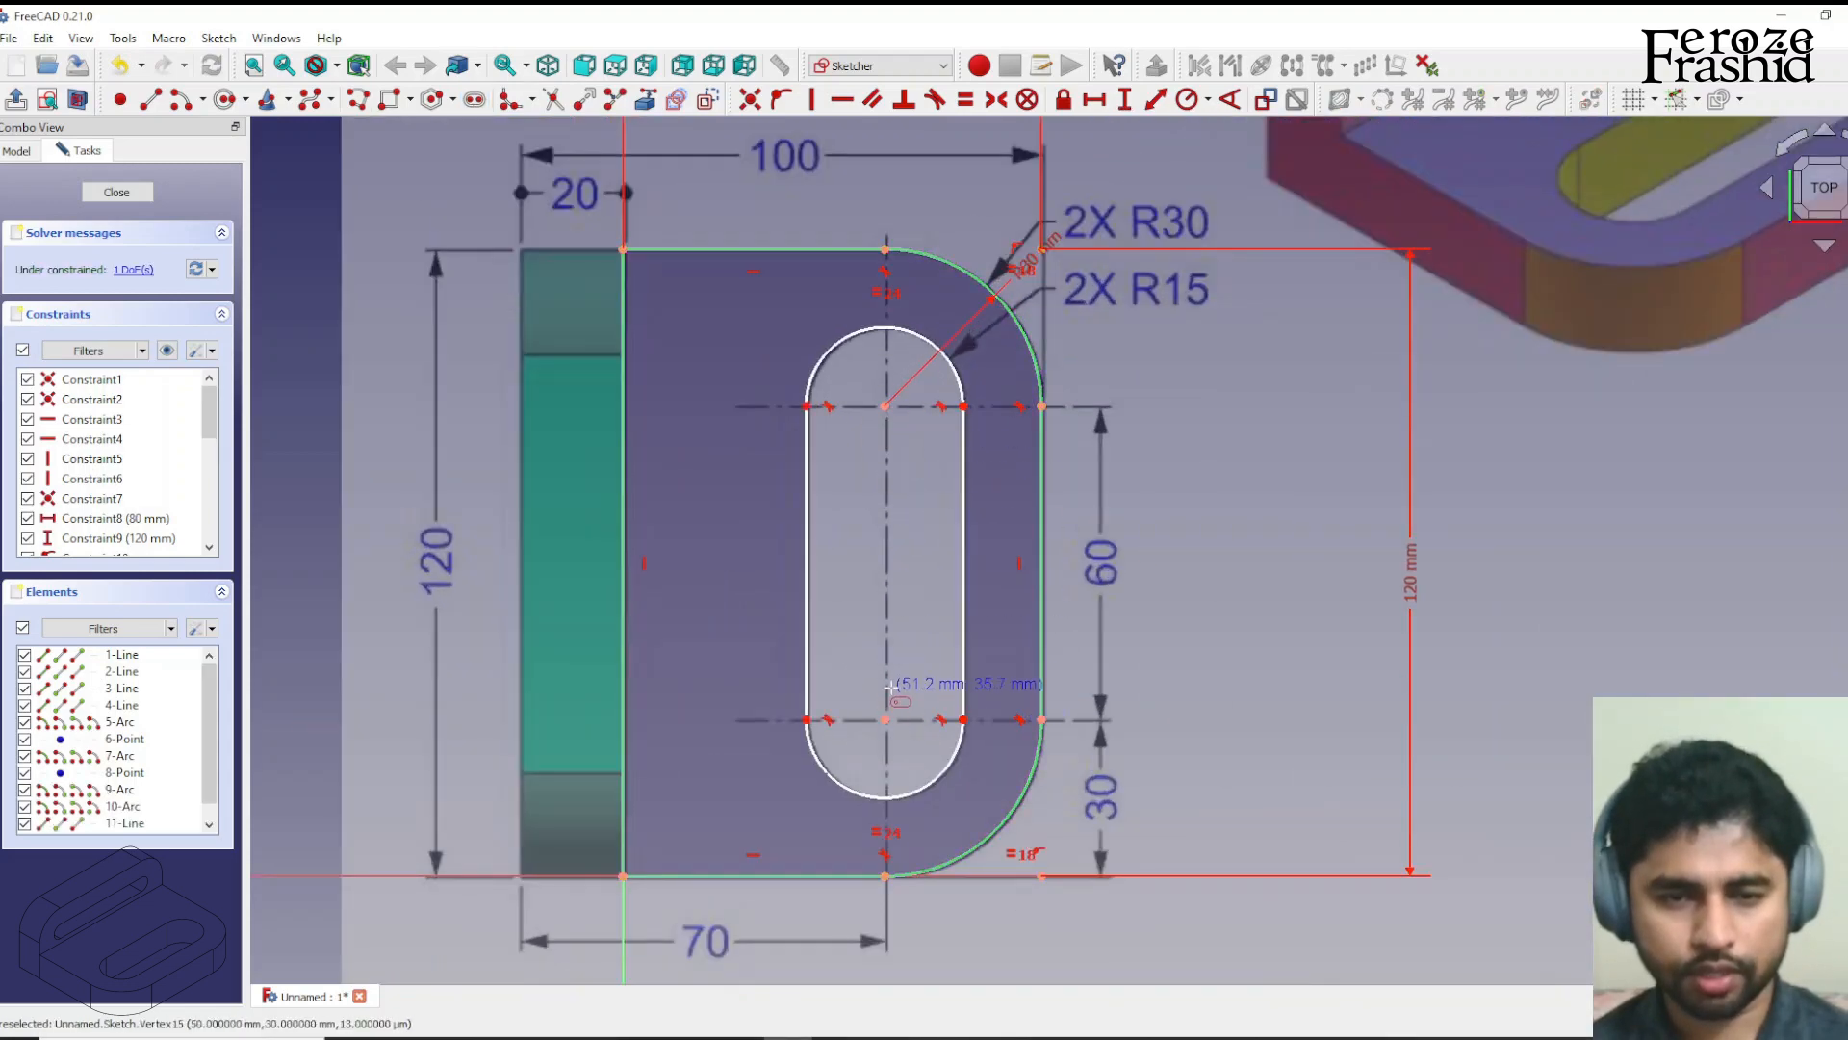
# Constrain the slot's upper end arc to a 15 mm radius.
pyautogui.click(915, 344)
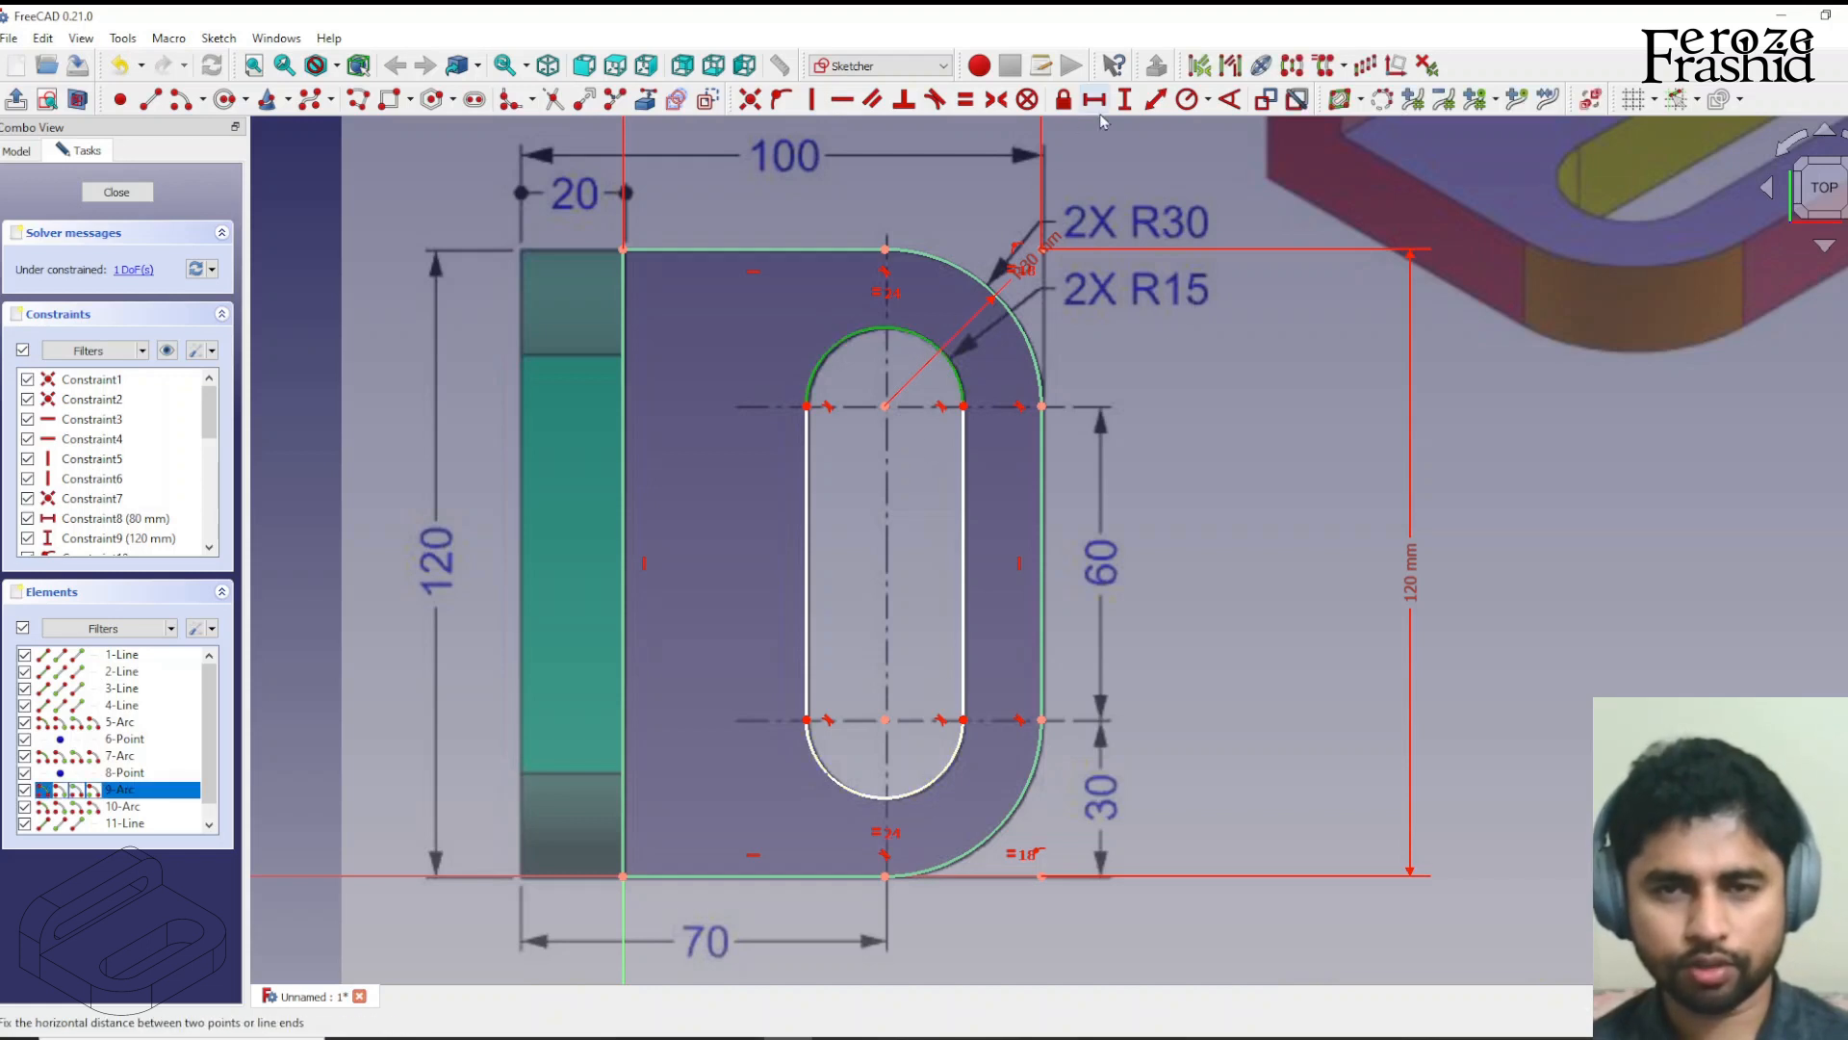
pyautogui.click(1179, 101)
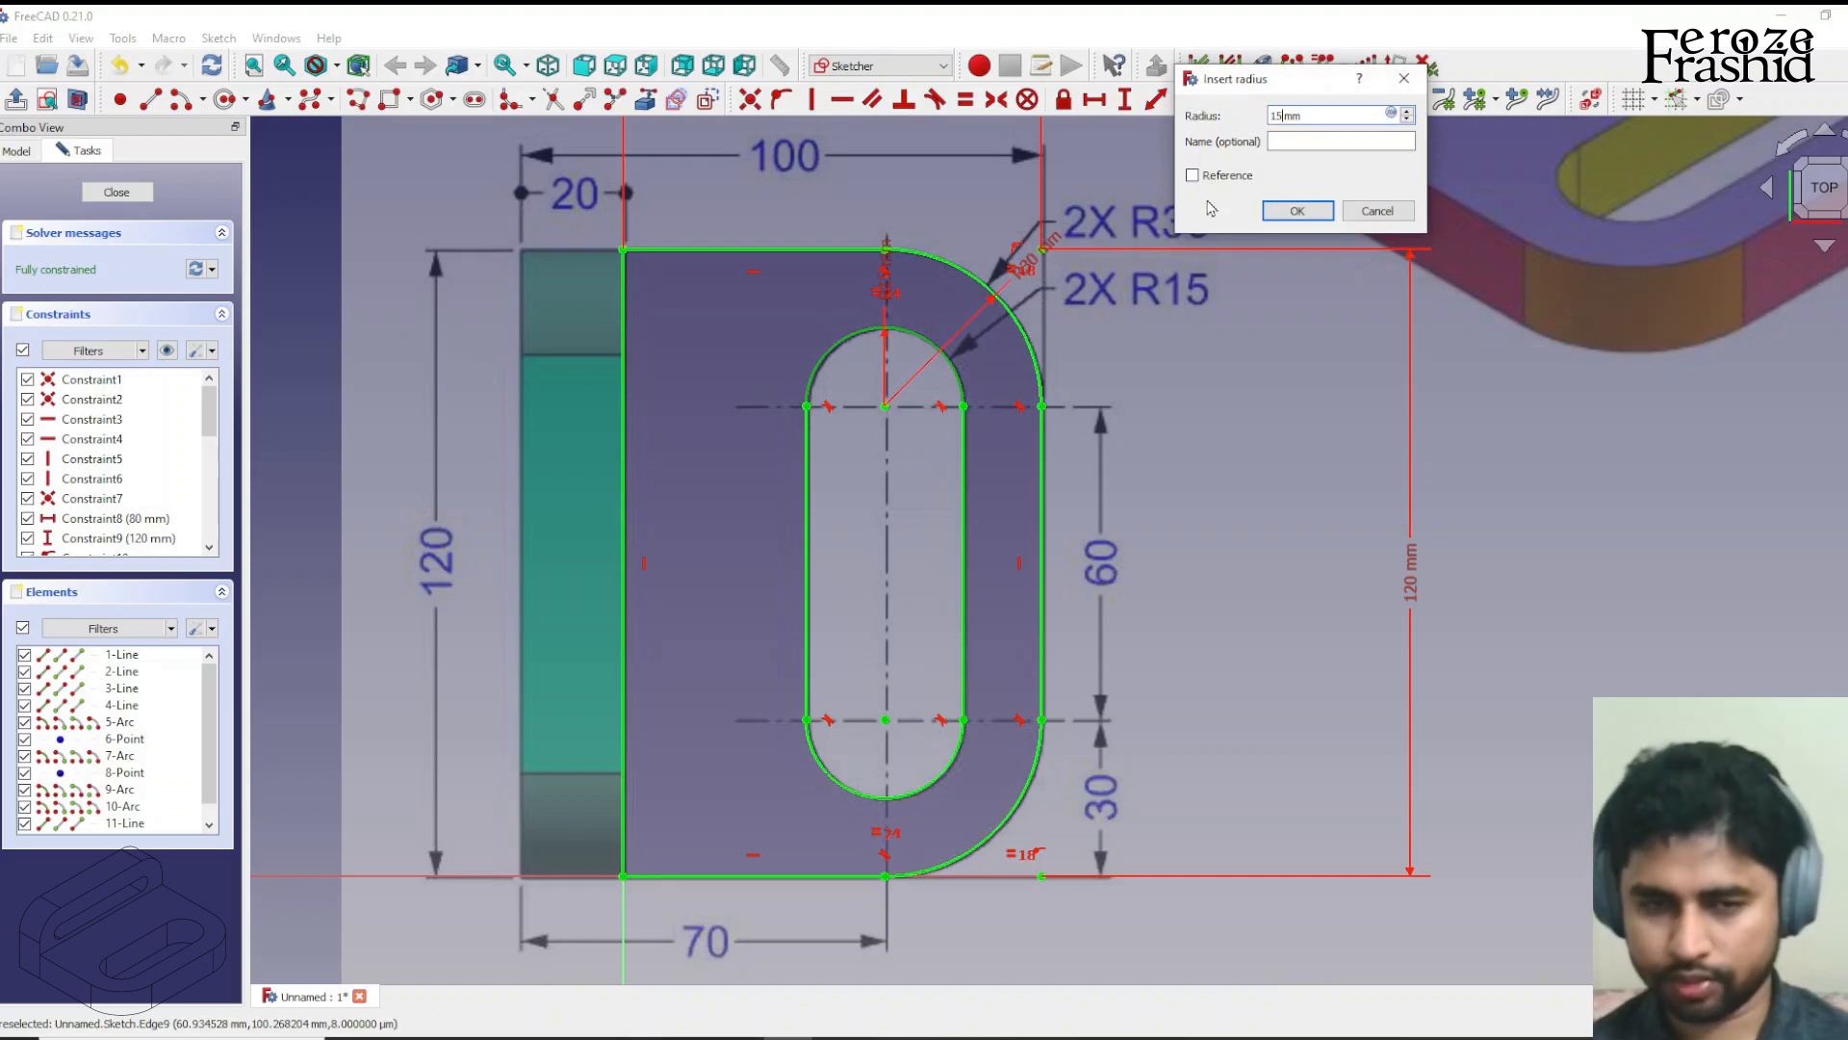
pyautogui.press('Return')
pyautogui.scroll(-3, 834, 546)
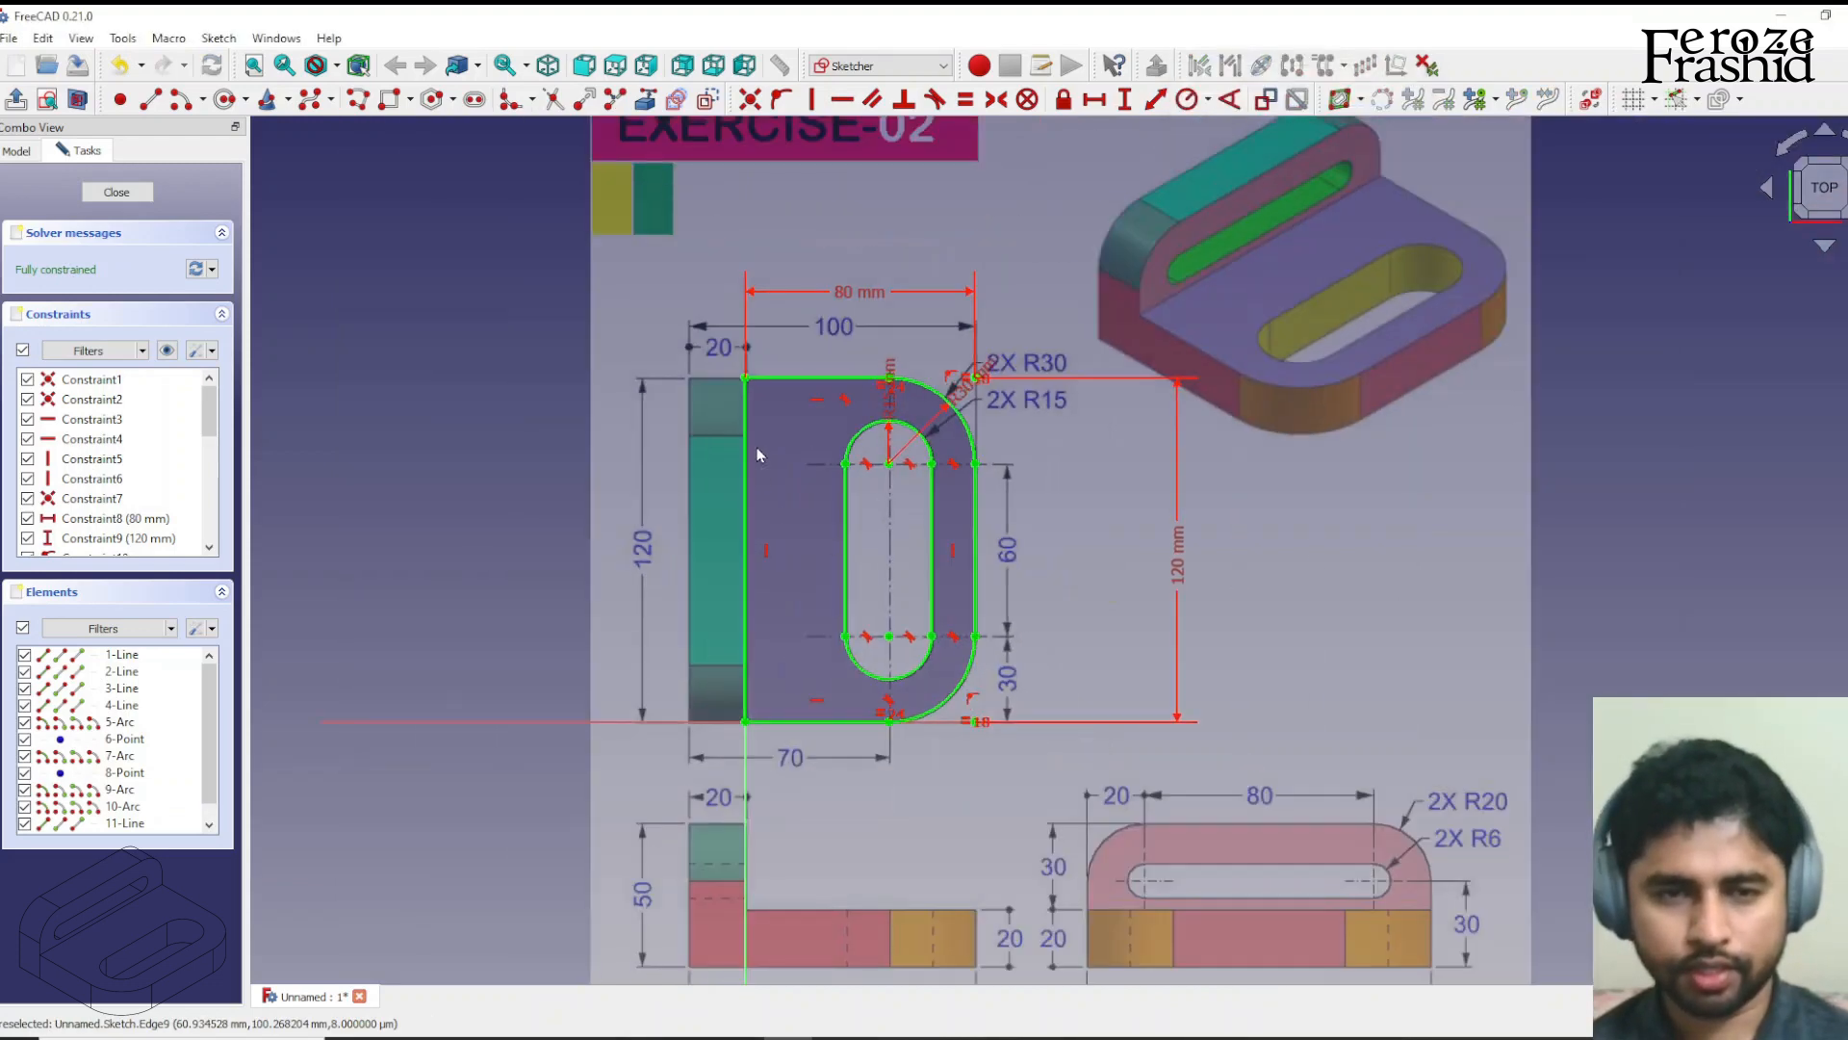
# Close the finished base sketch and rename it sksBase.
pyautogui.click(116, 191)
pyautogui.click(102, 216)
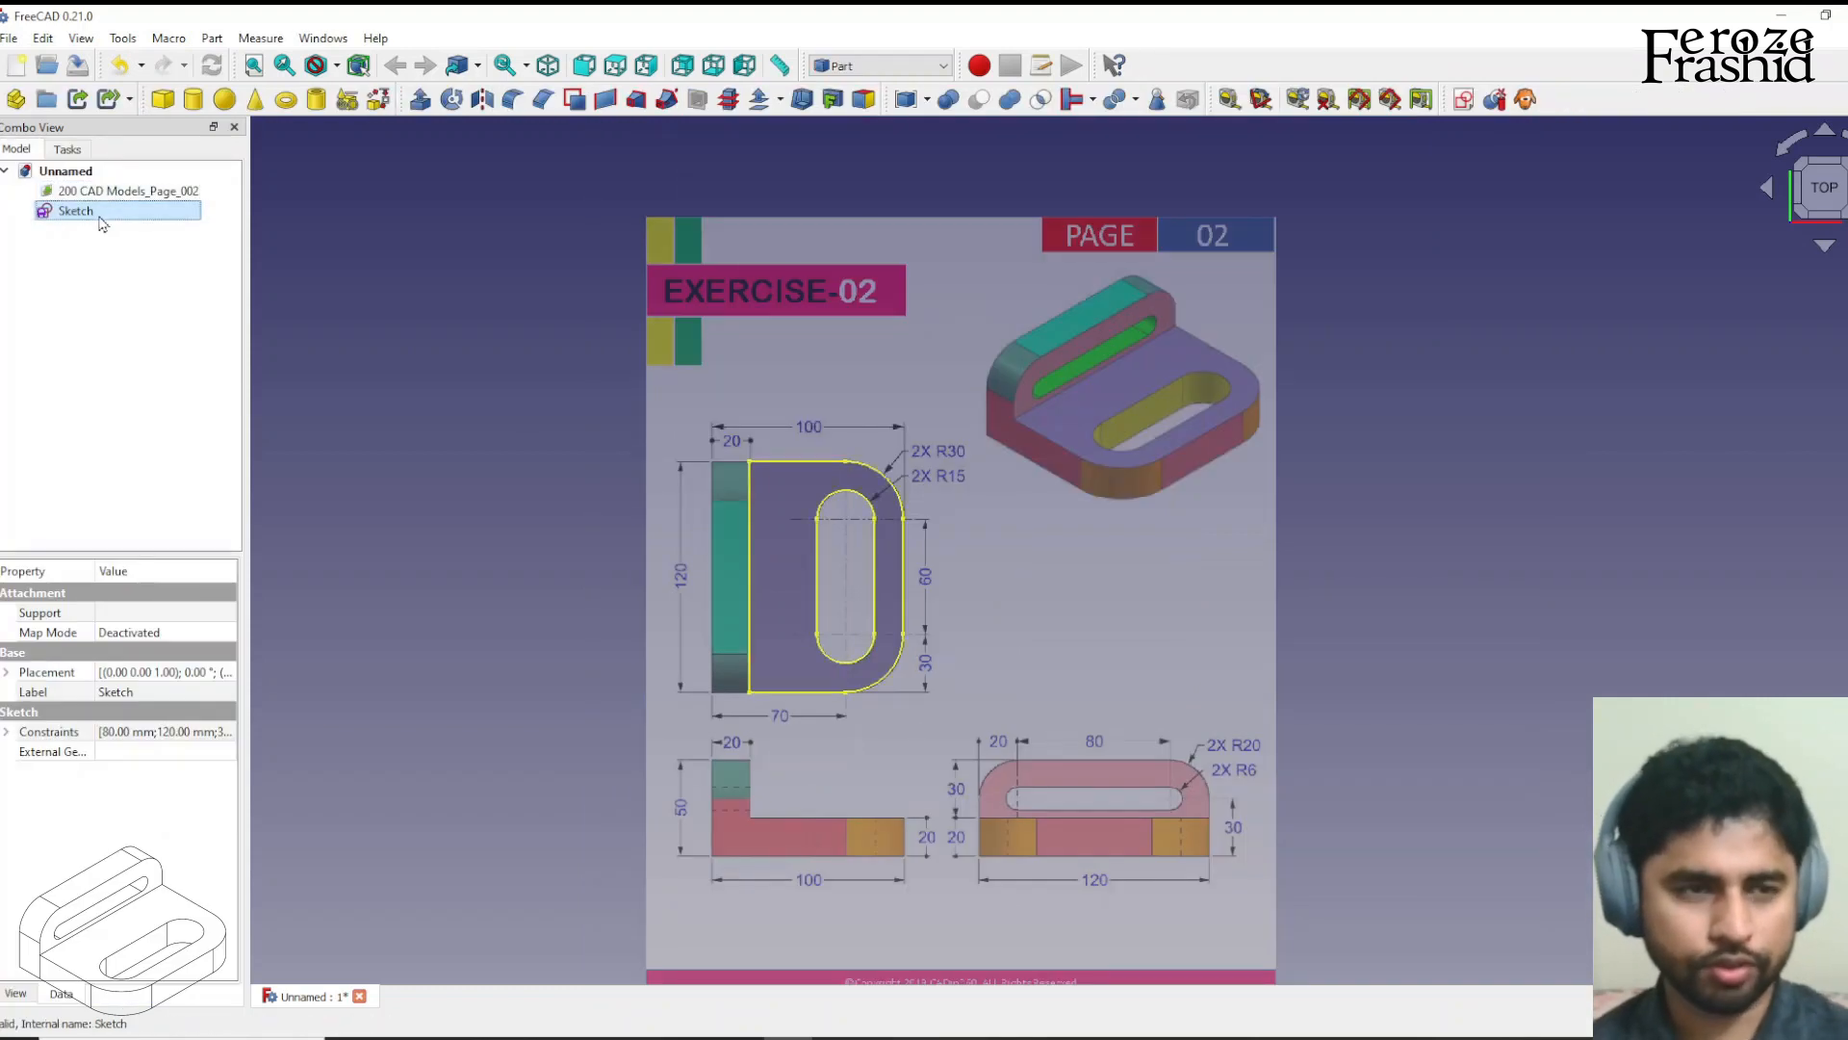
pyautogui.click(100, 215)
pyautogui.write('sksBase')
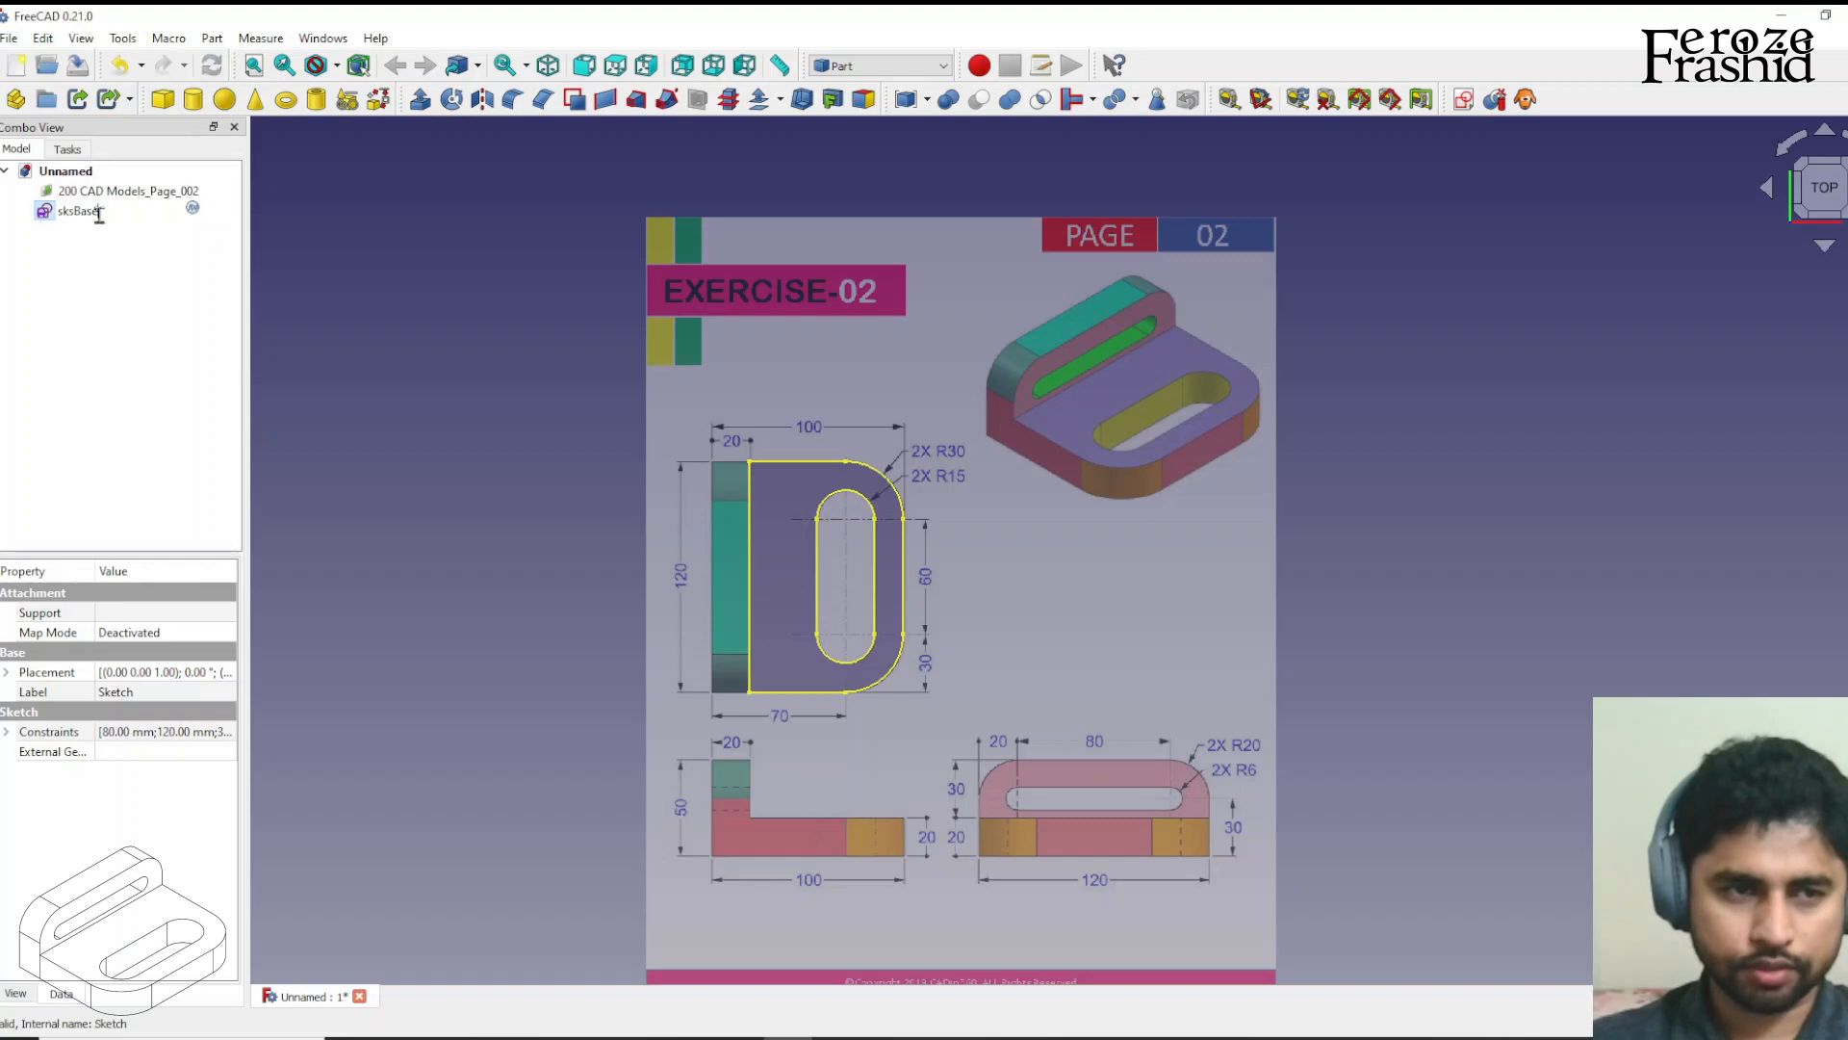
pyautogui.press('Return')
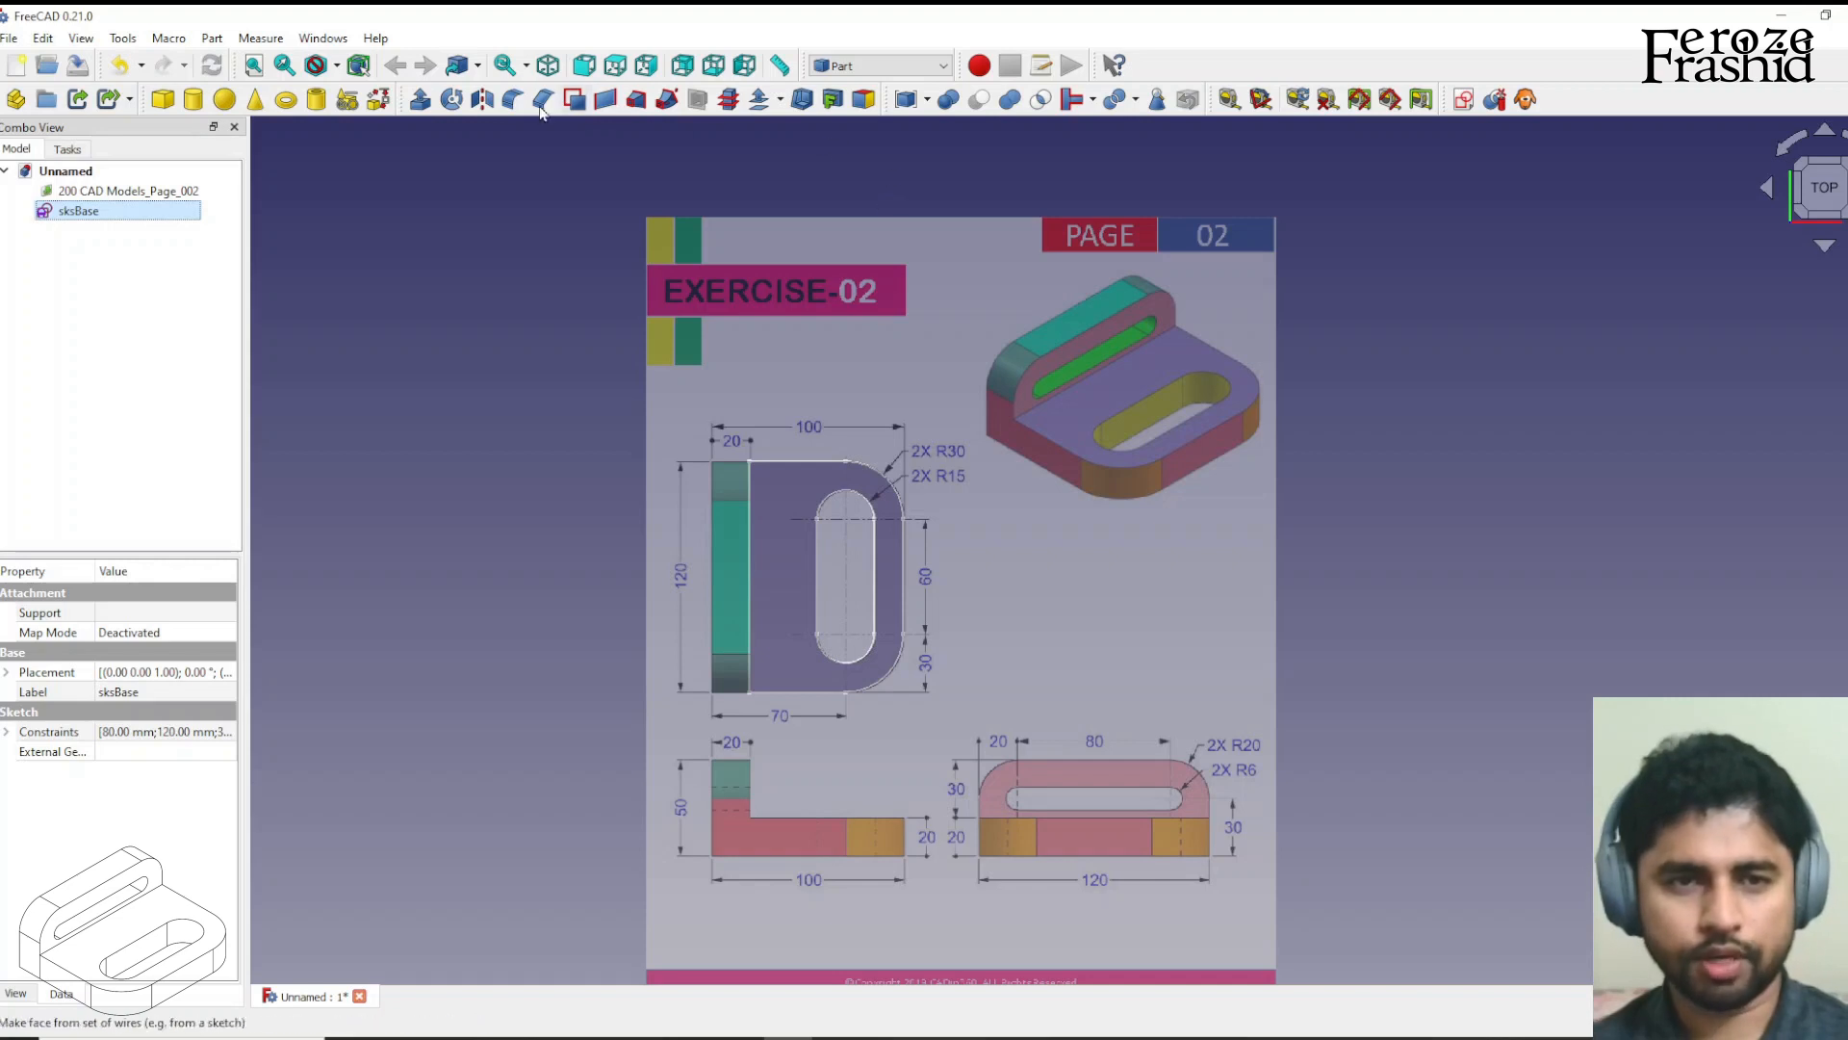
# Extrude the sksBase profile 20 mm with the Part Extrude tool.
pyautogui.click(419, 100)
pyautogui.write('20')
pyautogui.press('Return')
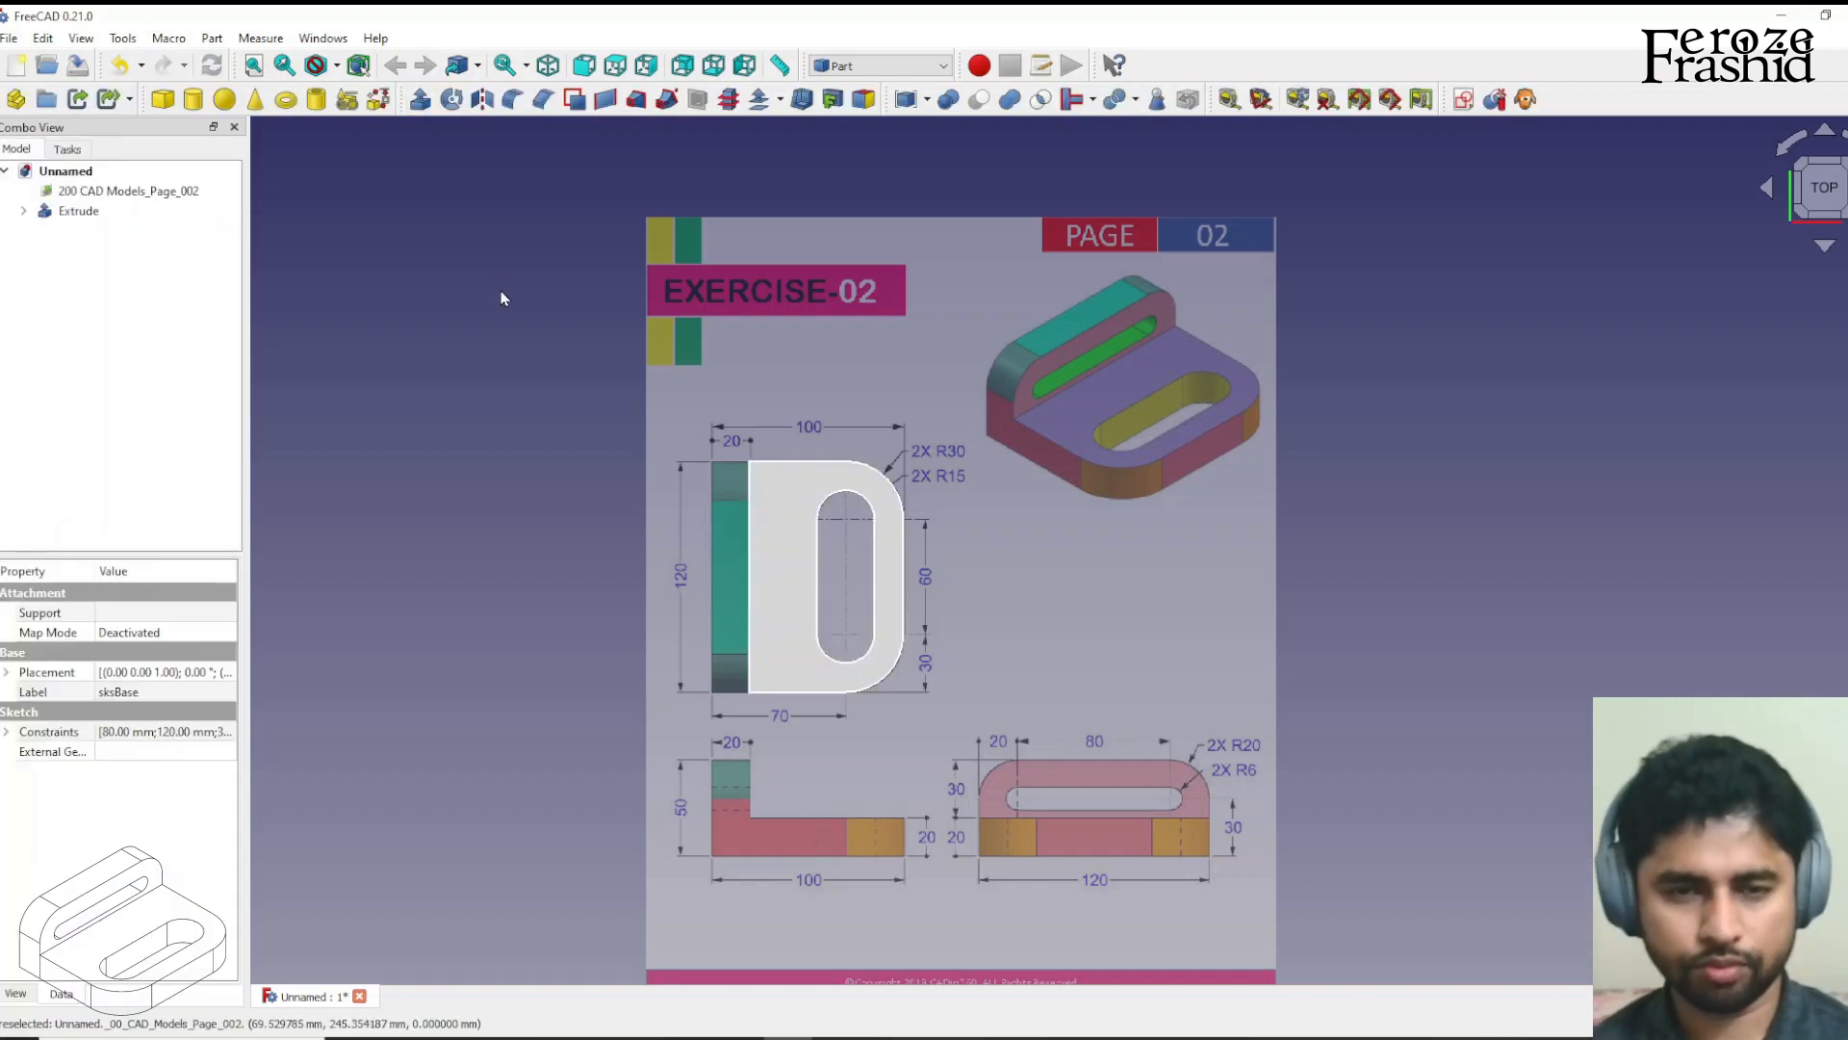
# Examine the extruded base plate against the drawing's top, front and side views from several angles.
pyautogui.moveTo(820, 759); pyautogui.dragTo(1172, 662, button='middle')
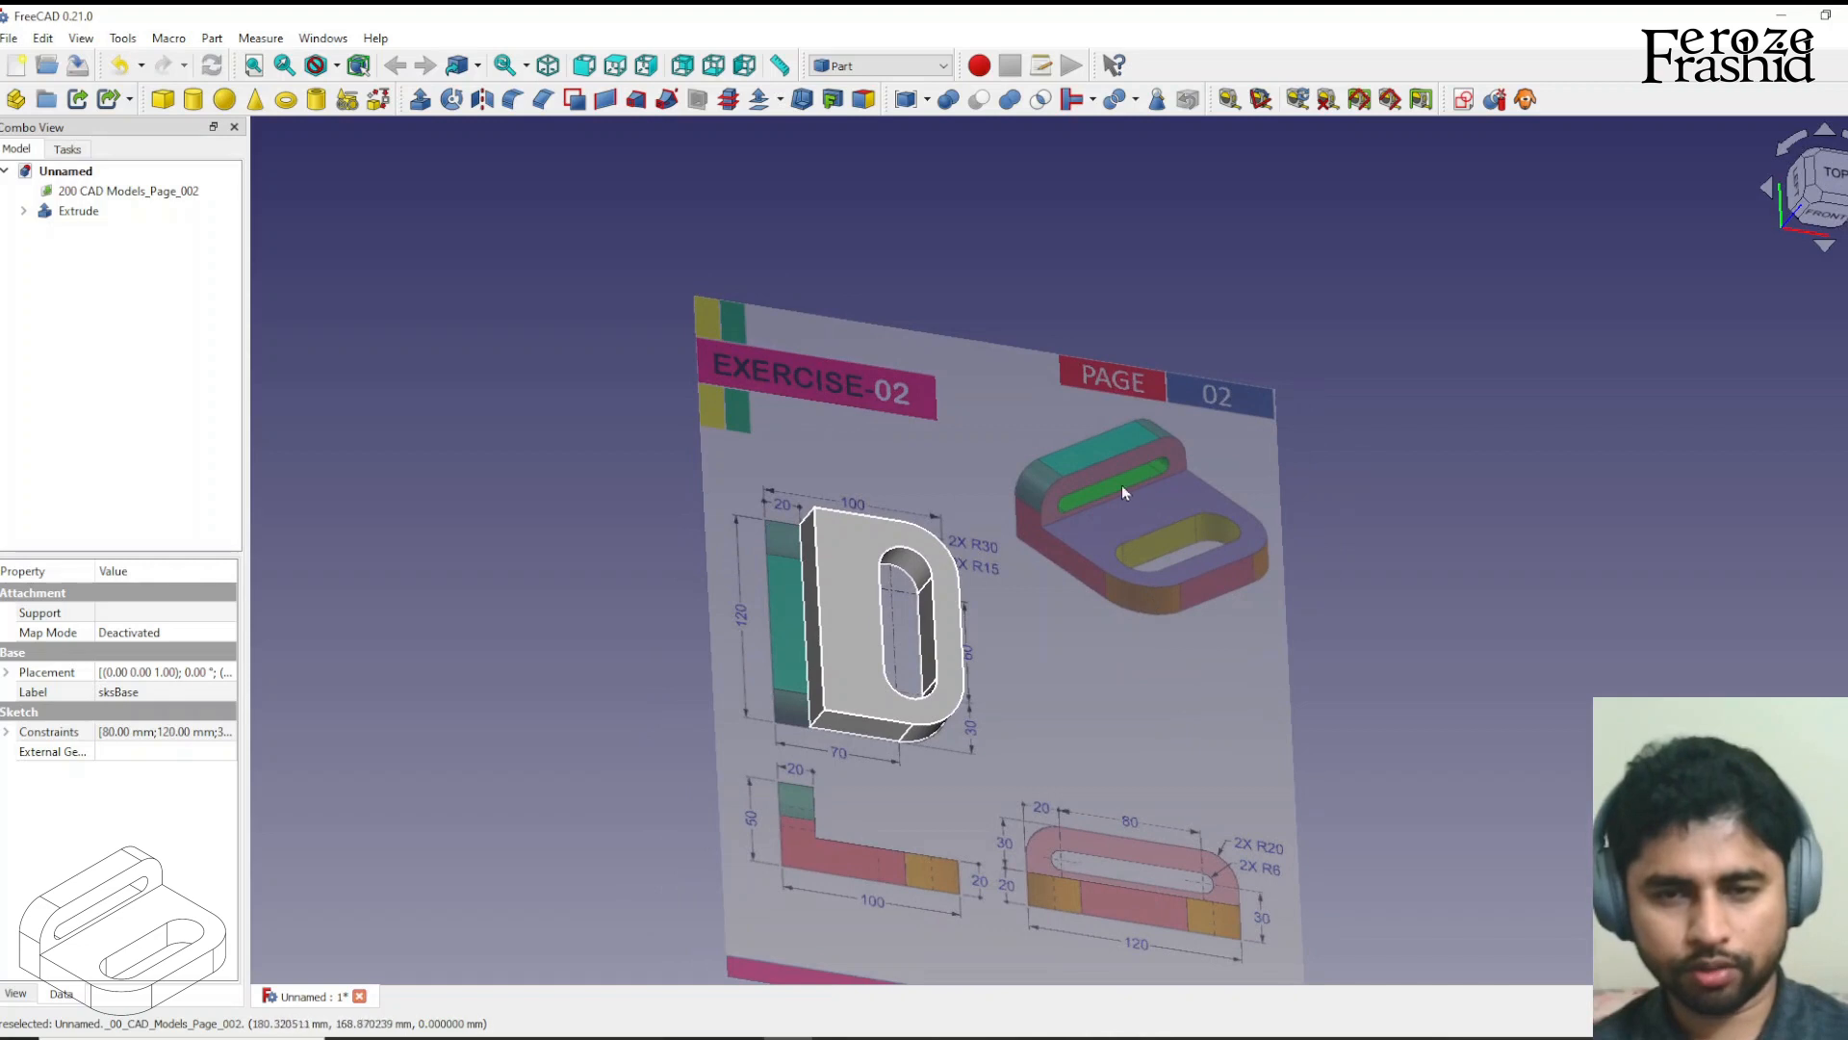
pyautogui.scroll(3, 1107, 496)
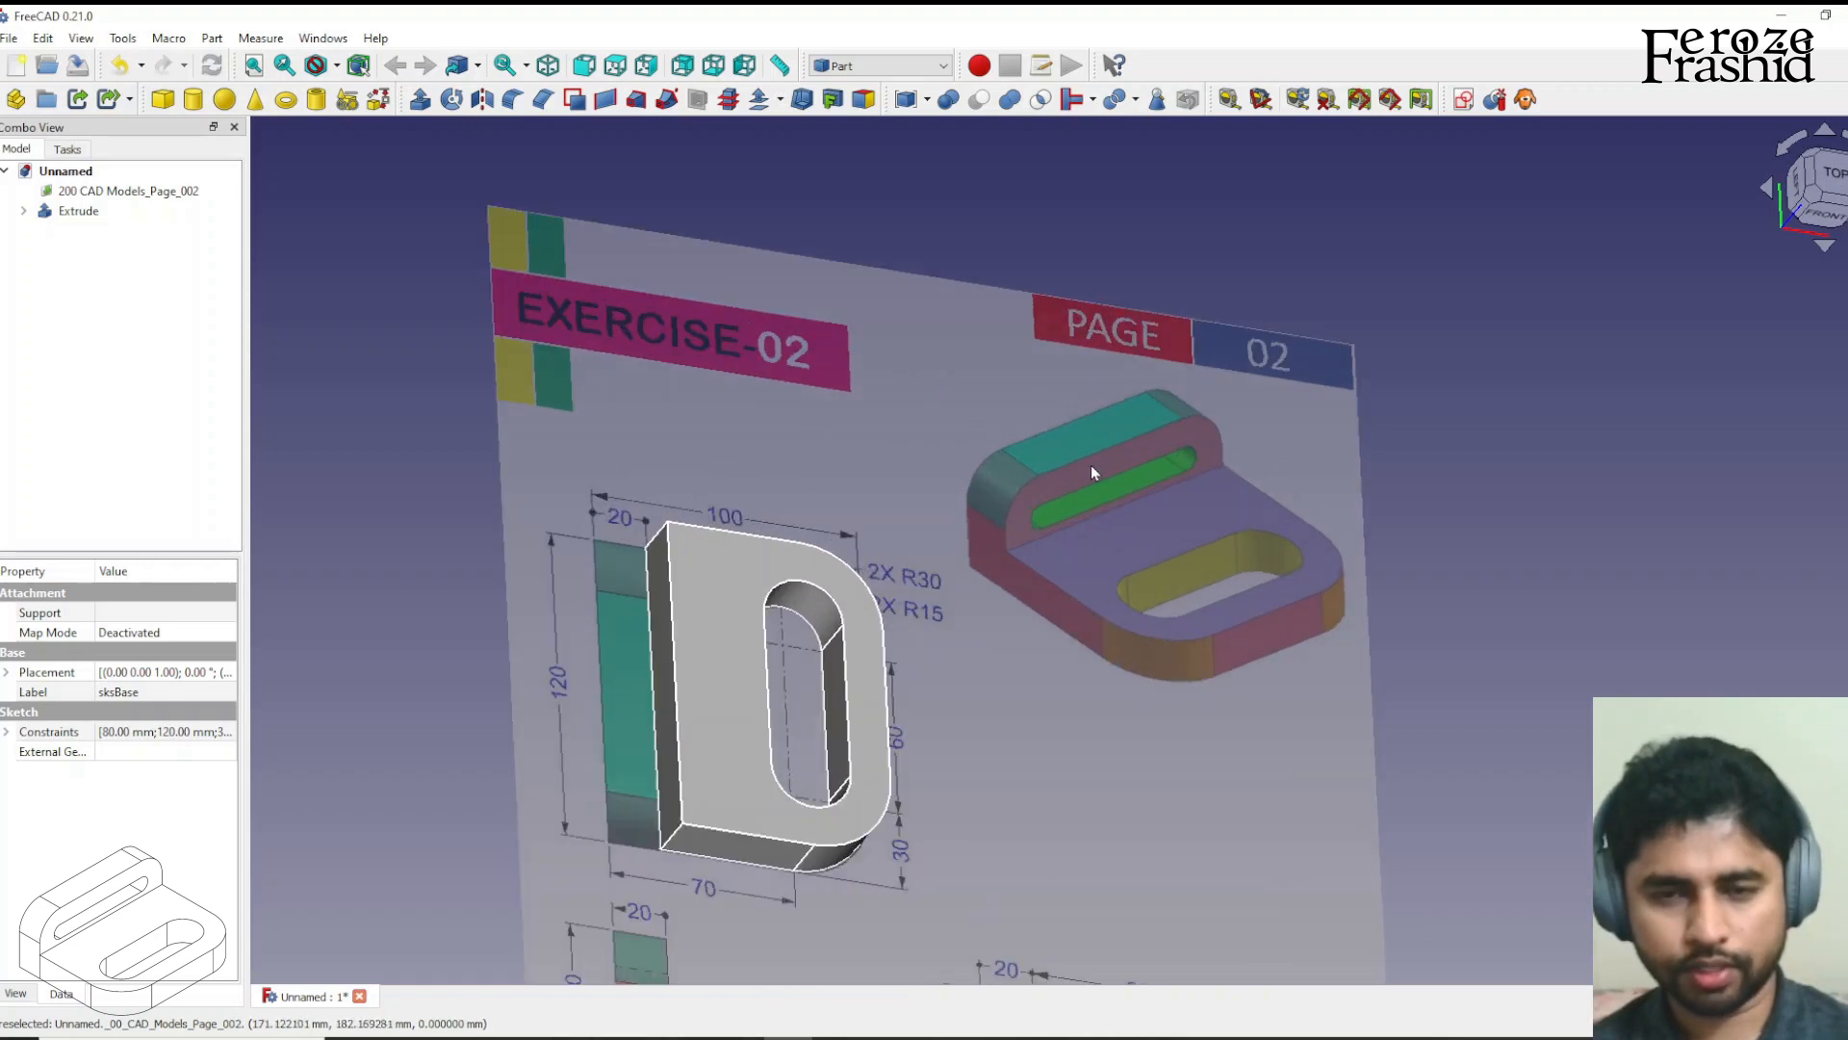
pyautogui.scroll(-3, 1088, 464)
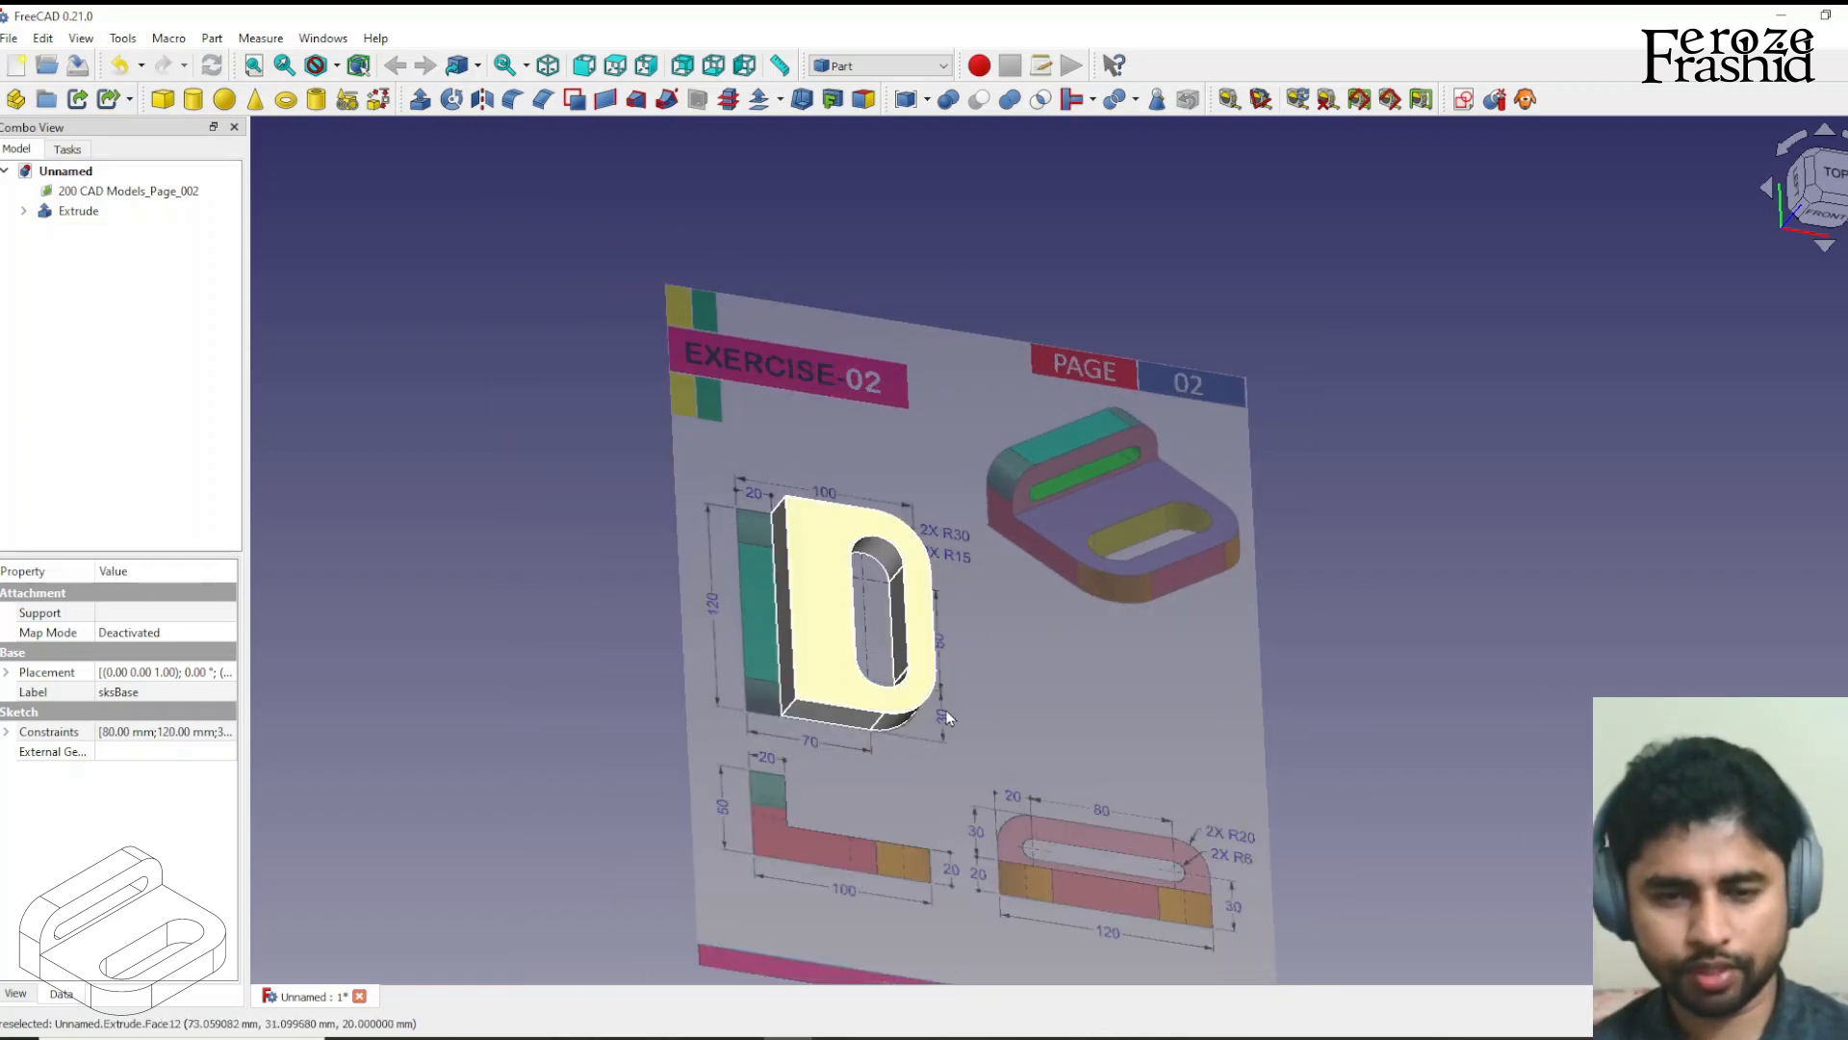
pyautogui.scroll(-2, 1215, 907)
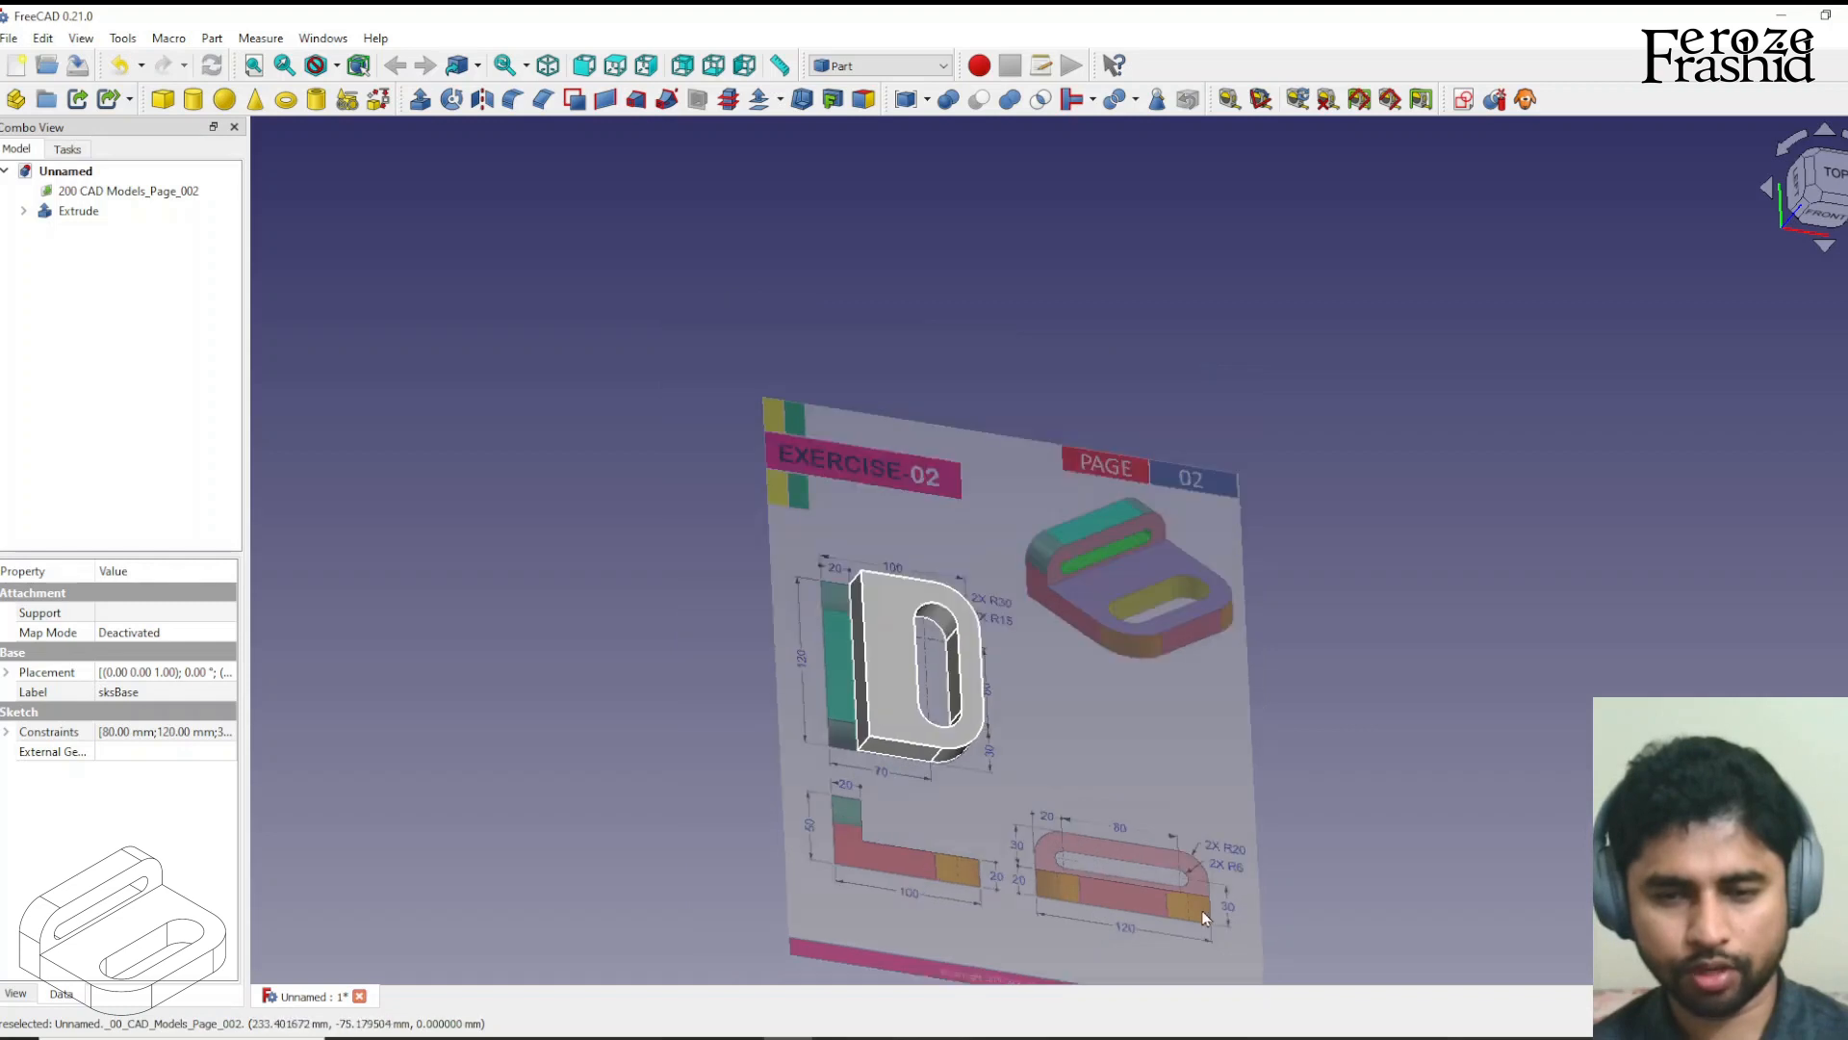
pyautogui.scroll(5, 1202, 909)
pyautogui.scroll(-3, 1159, 872)
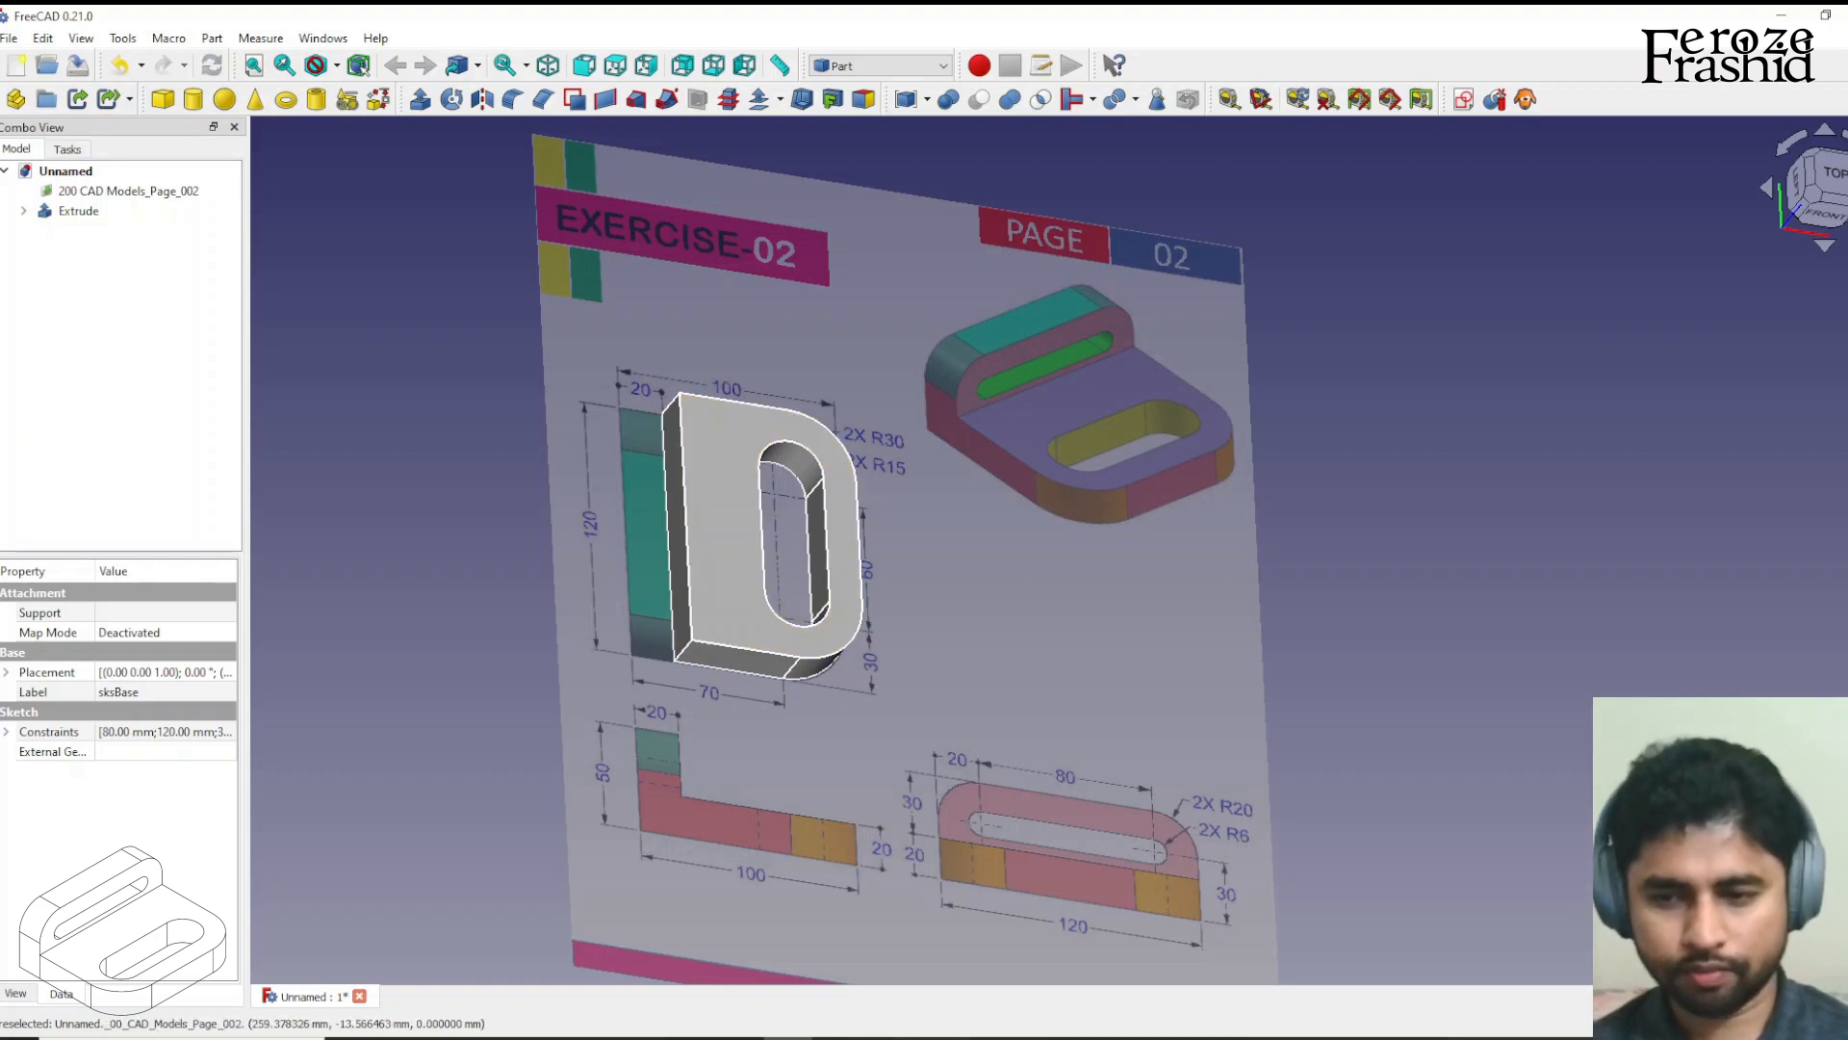
pyautogui.click(1829, 188)
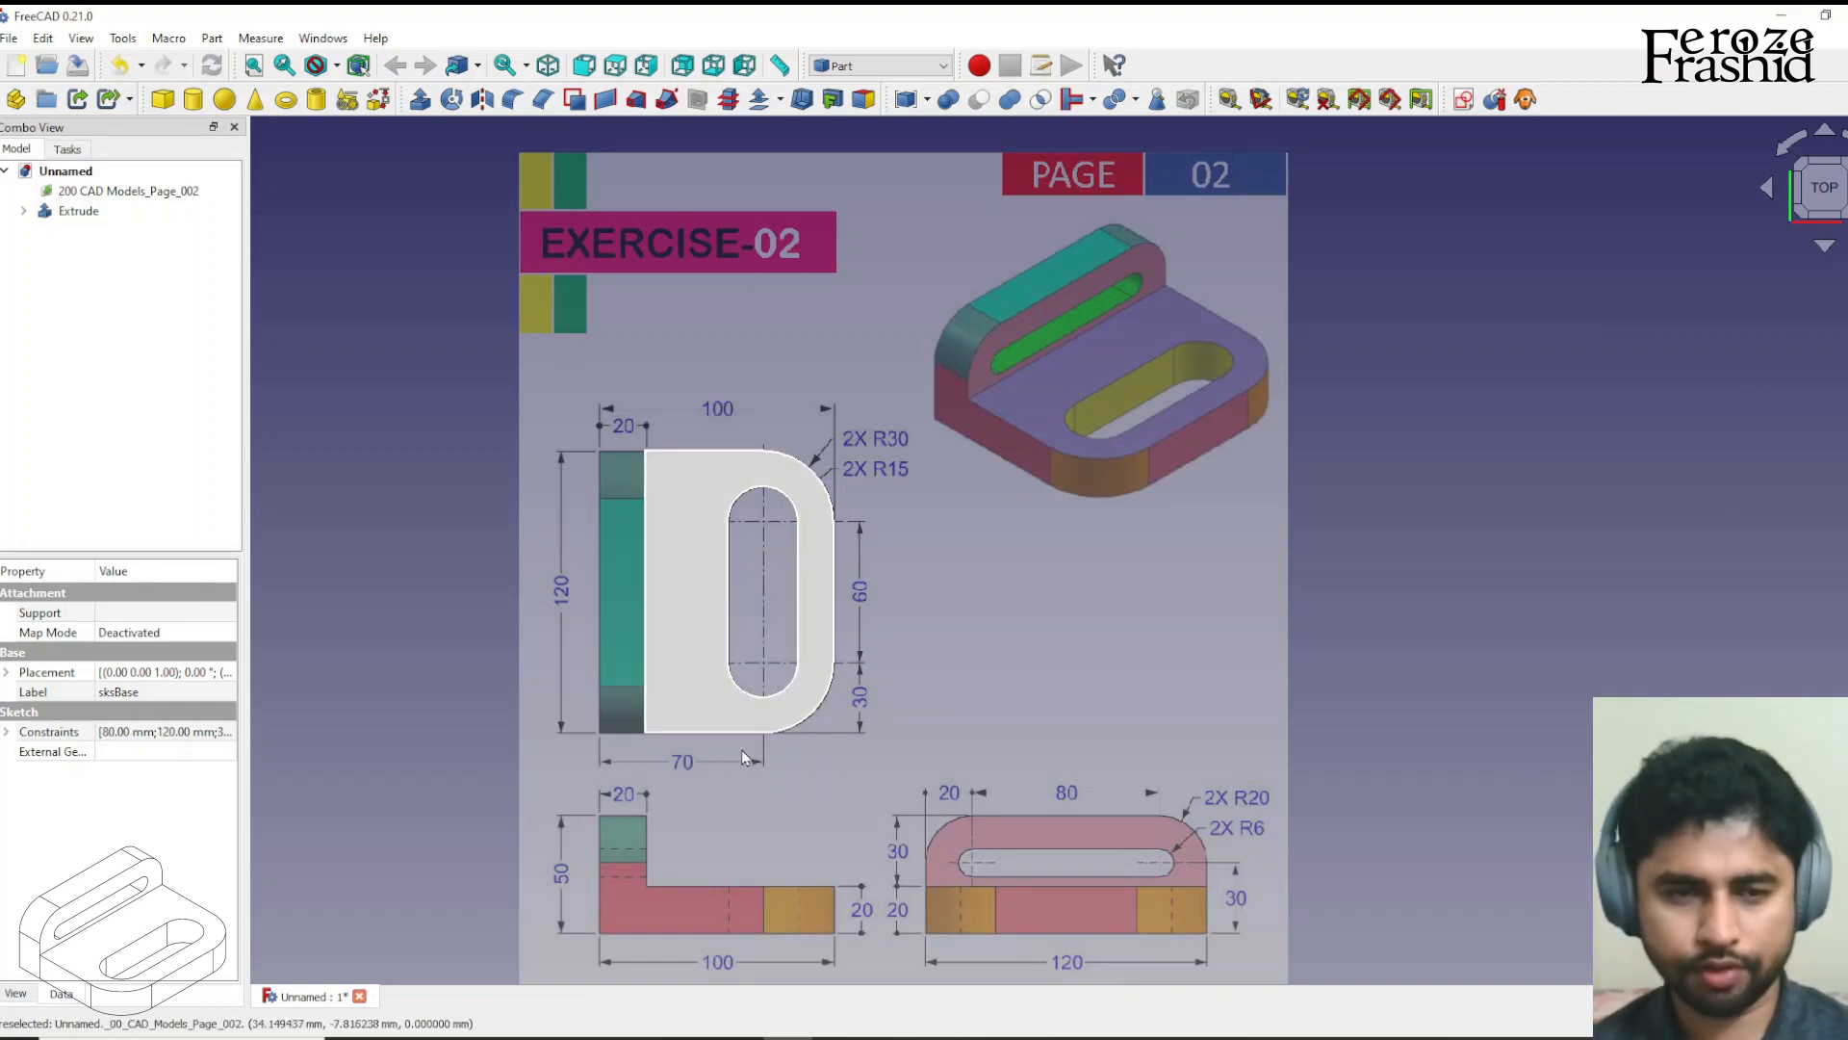
pyautogui.moveTo(894, 703)
pyautogui.mouseDown(button='middle')
pyautogui.moveTo(943, 704)
pyautogui.moveTo(1083, 612)
pyautogui.mouseUp(button='middle')
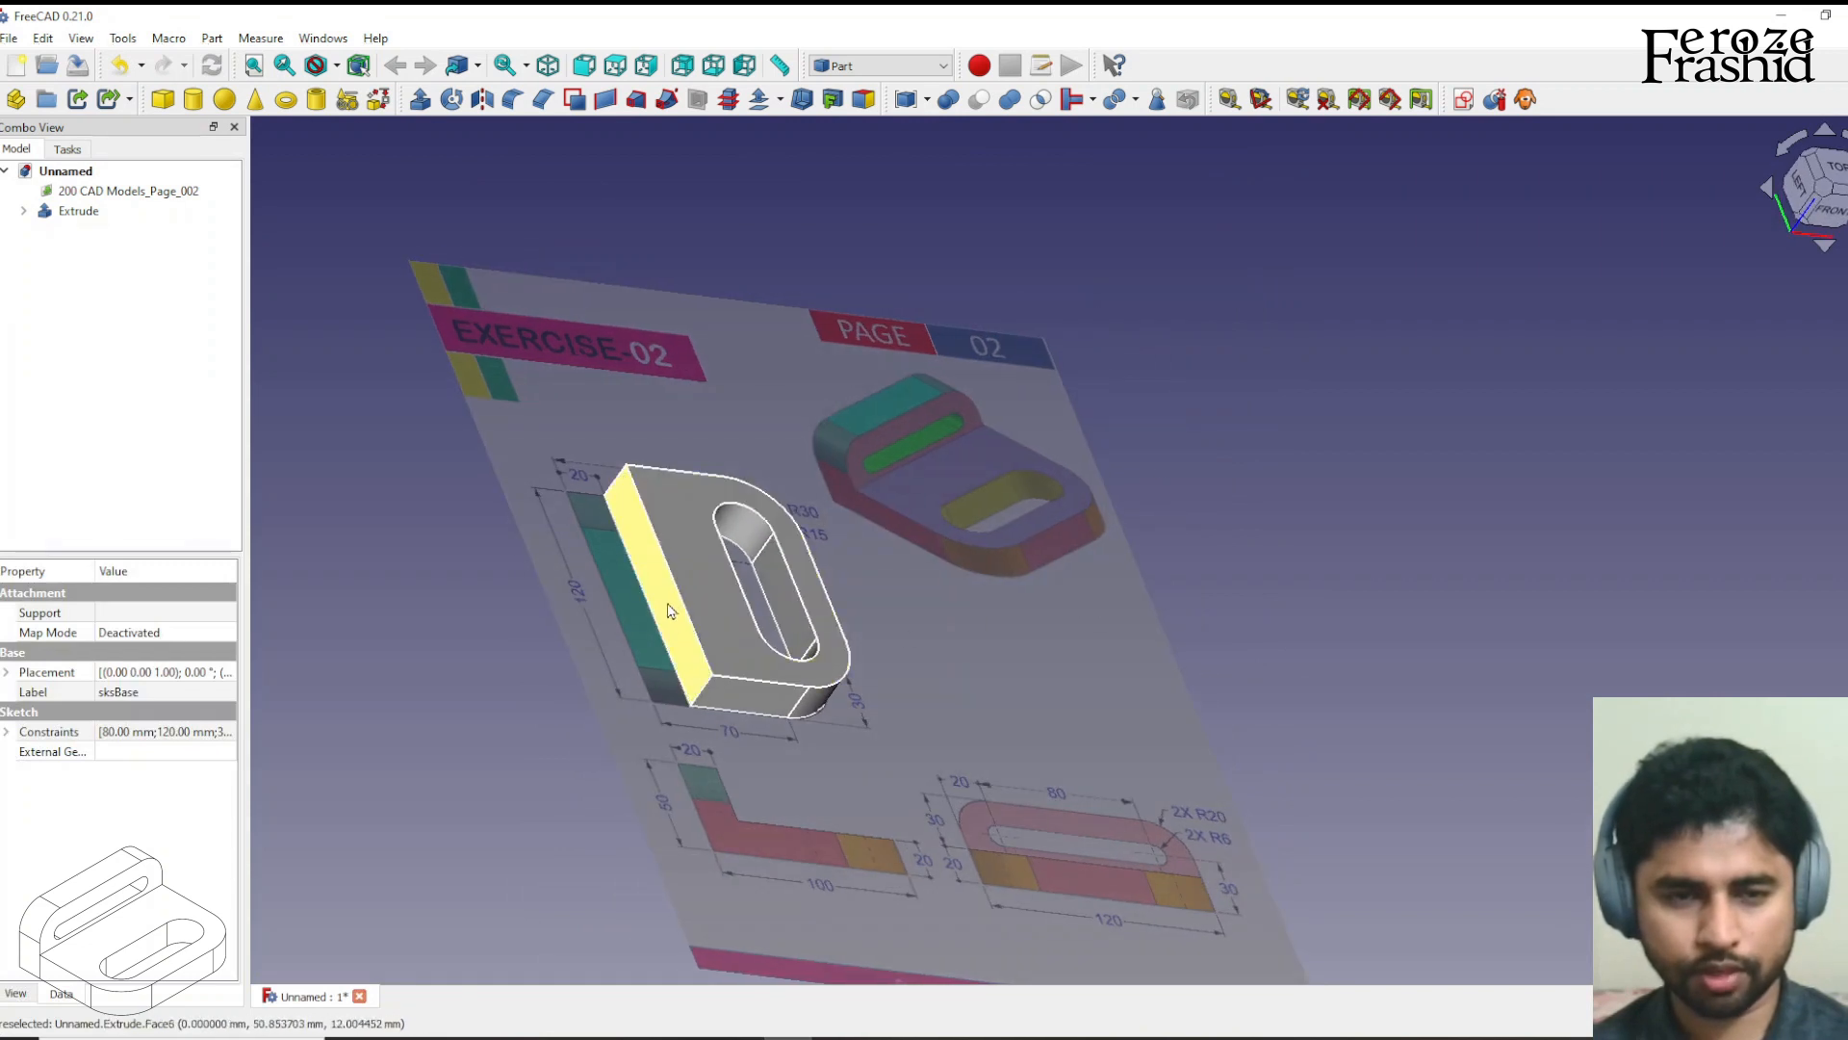
pyautogui.moveTo(674, 616); pyautogui.dragTo(1462, 685, button='middle')
pyautogui.click(1824, 190)
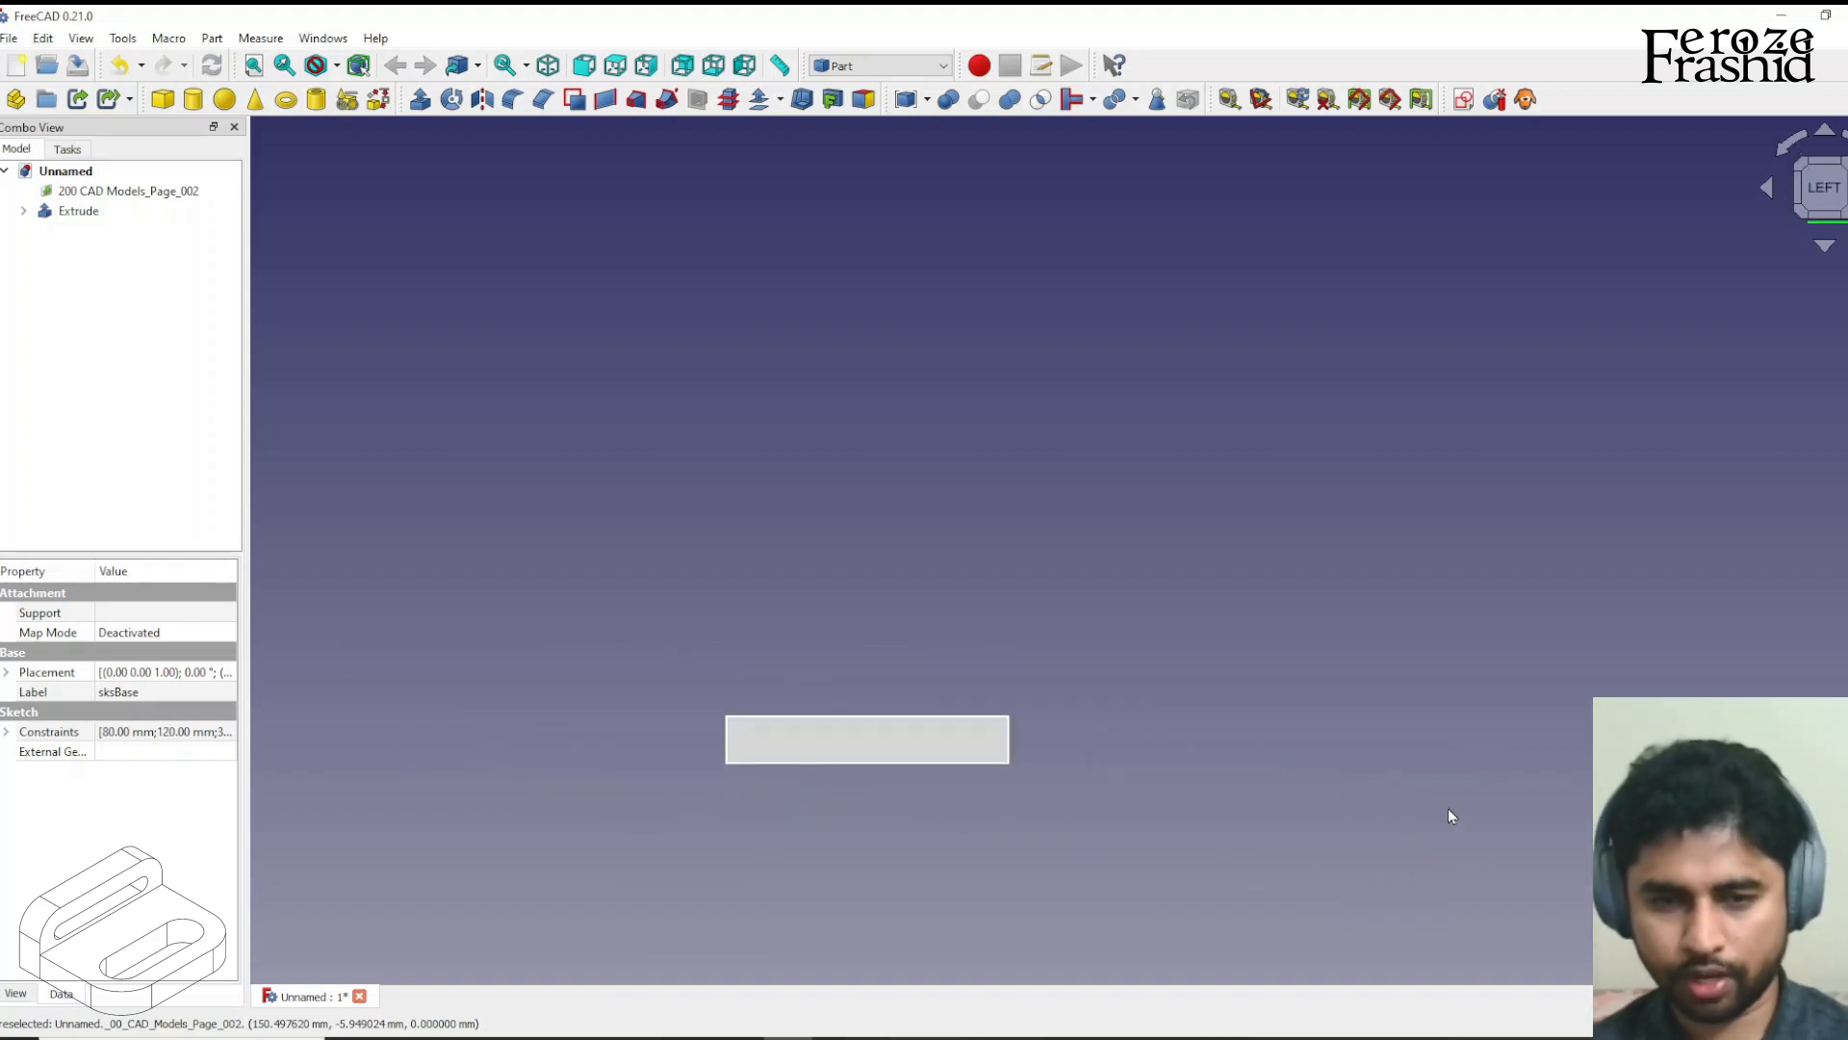
pyautogui.press('2')
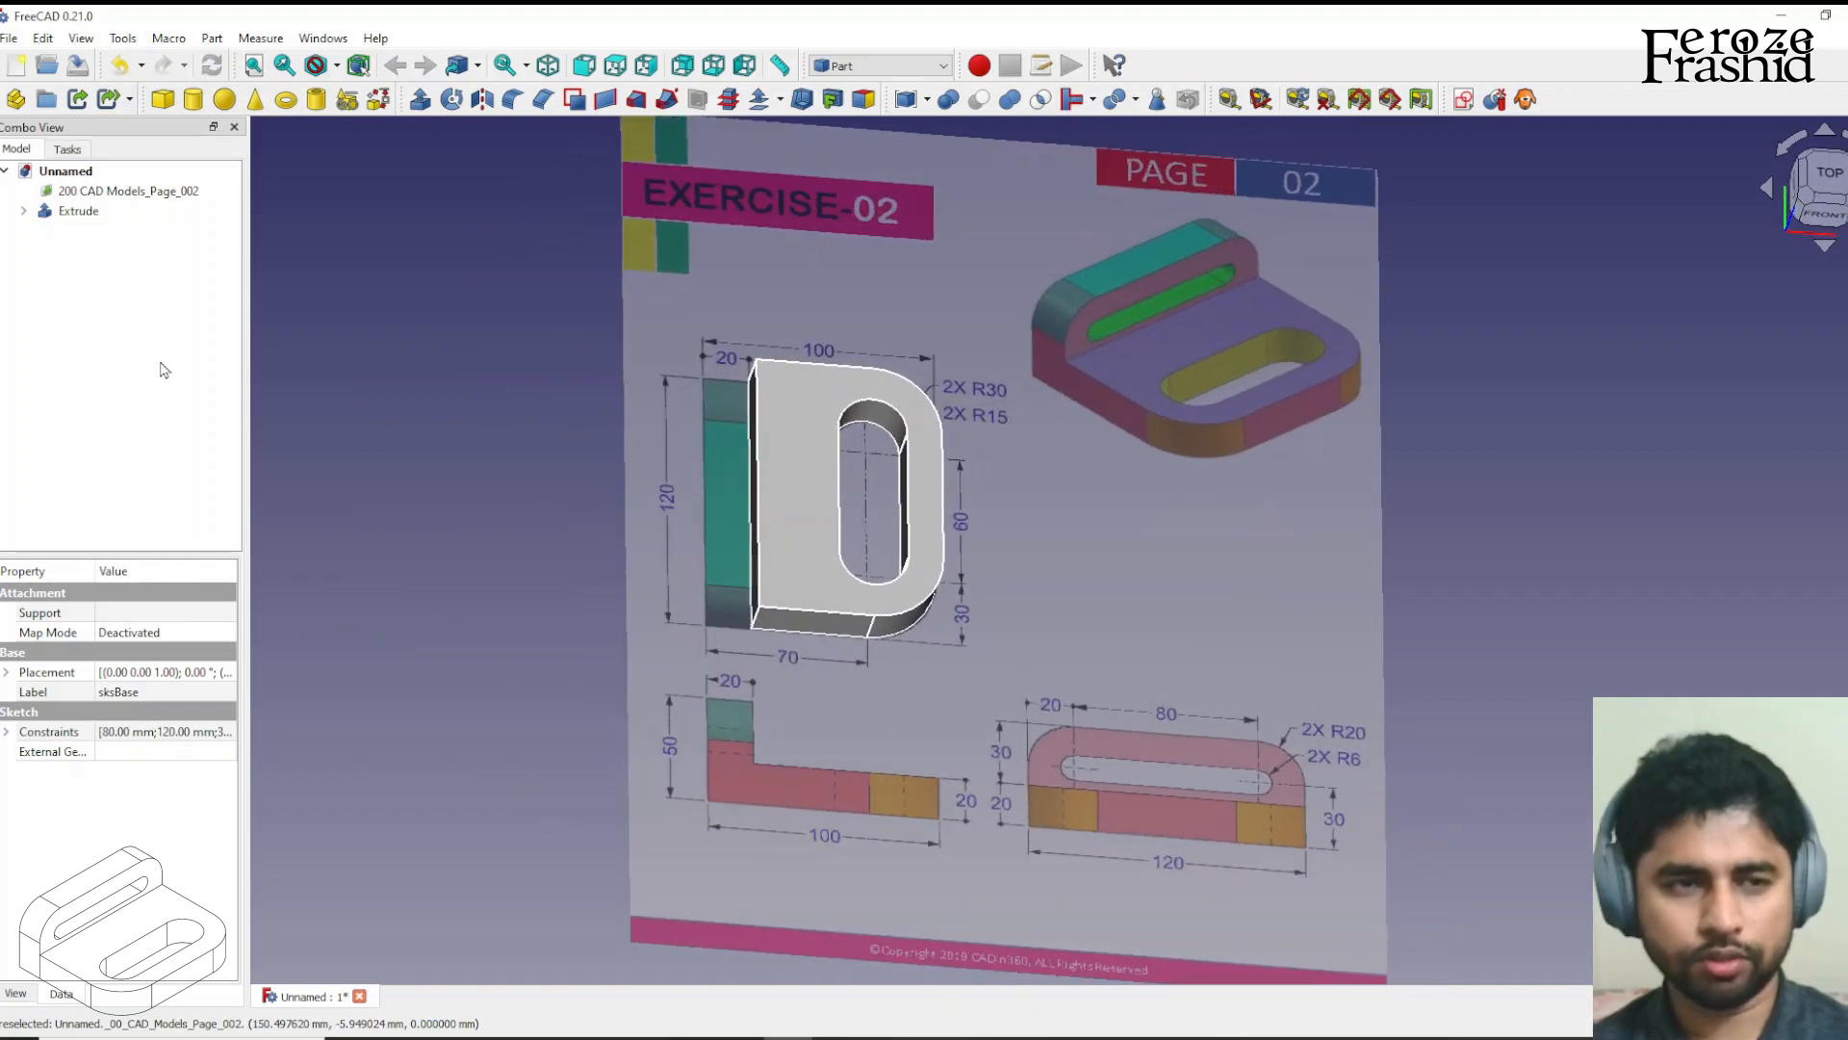
# Reorient the 200 CAD Models_Page_002 reference image to the YZ-Plane.
pyautogui.doubleClick(120, 192)
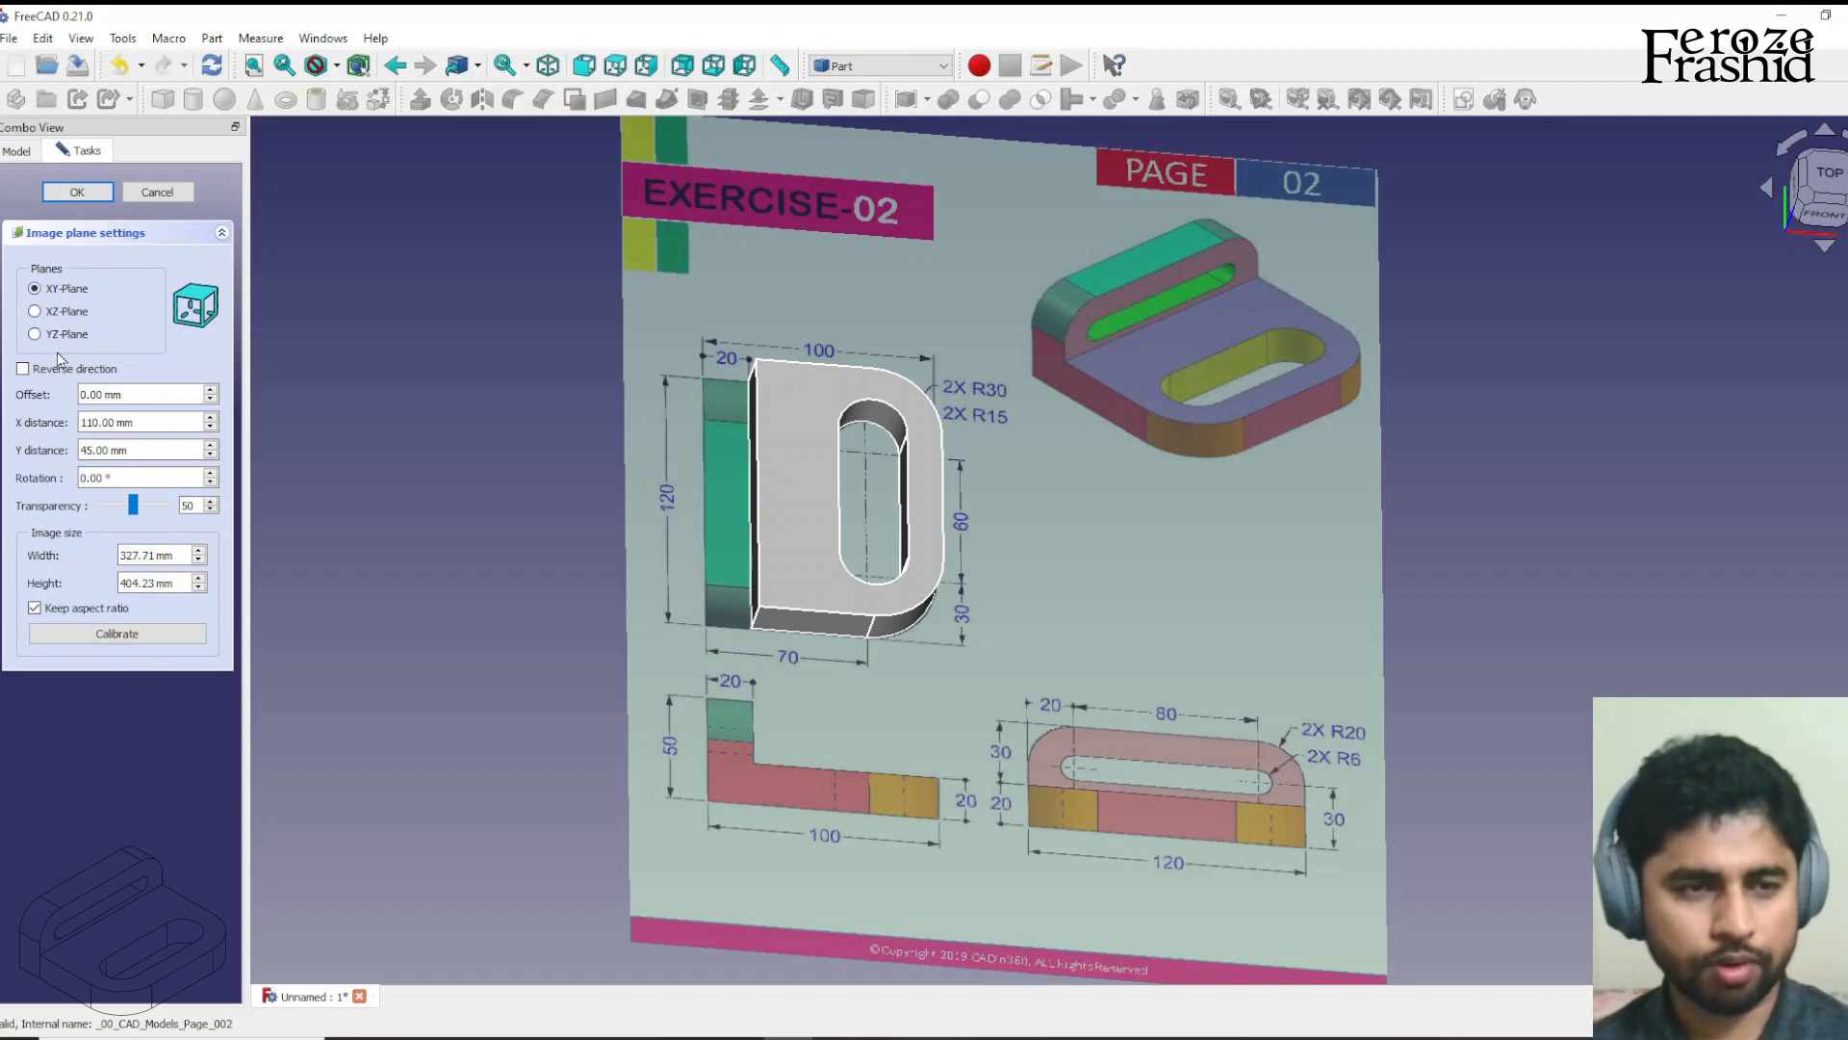
pyautogui.click(35, 334)
pyautogui.click(78, 192)
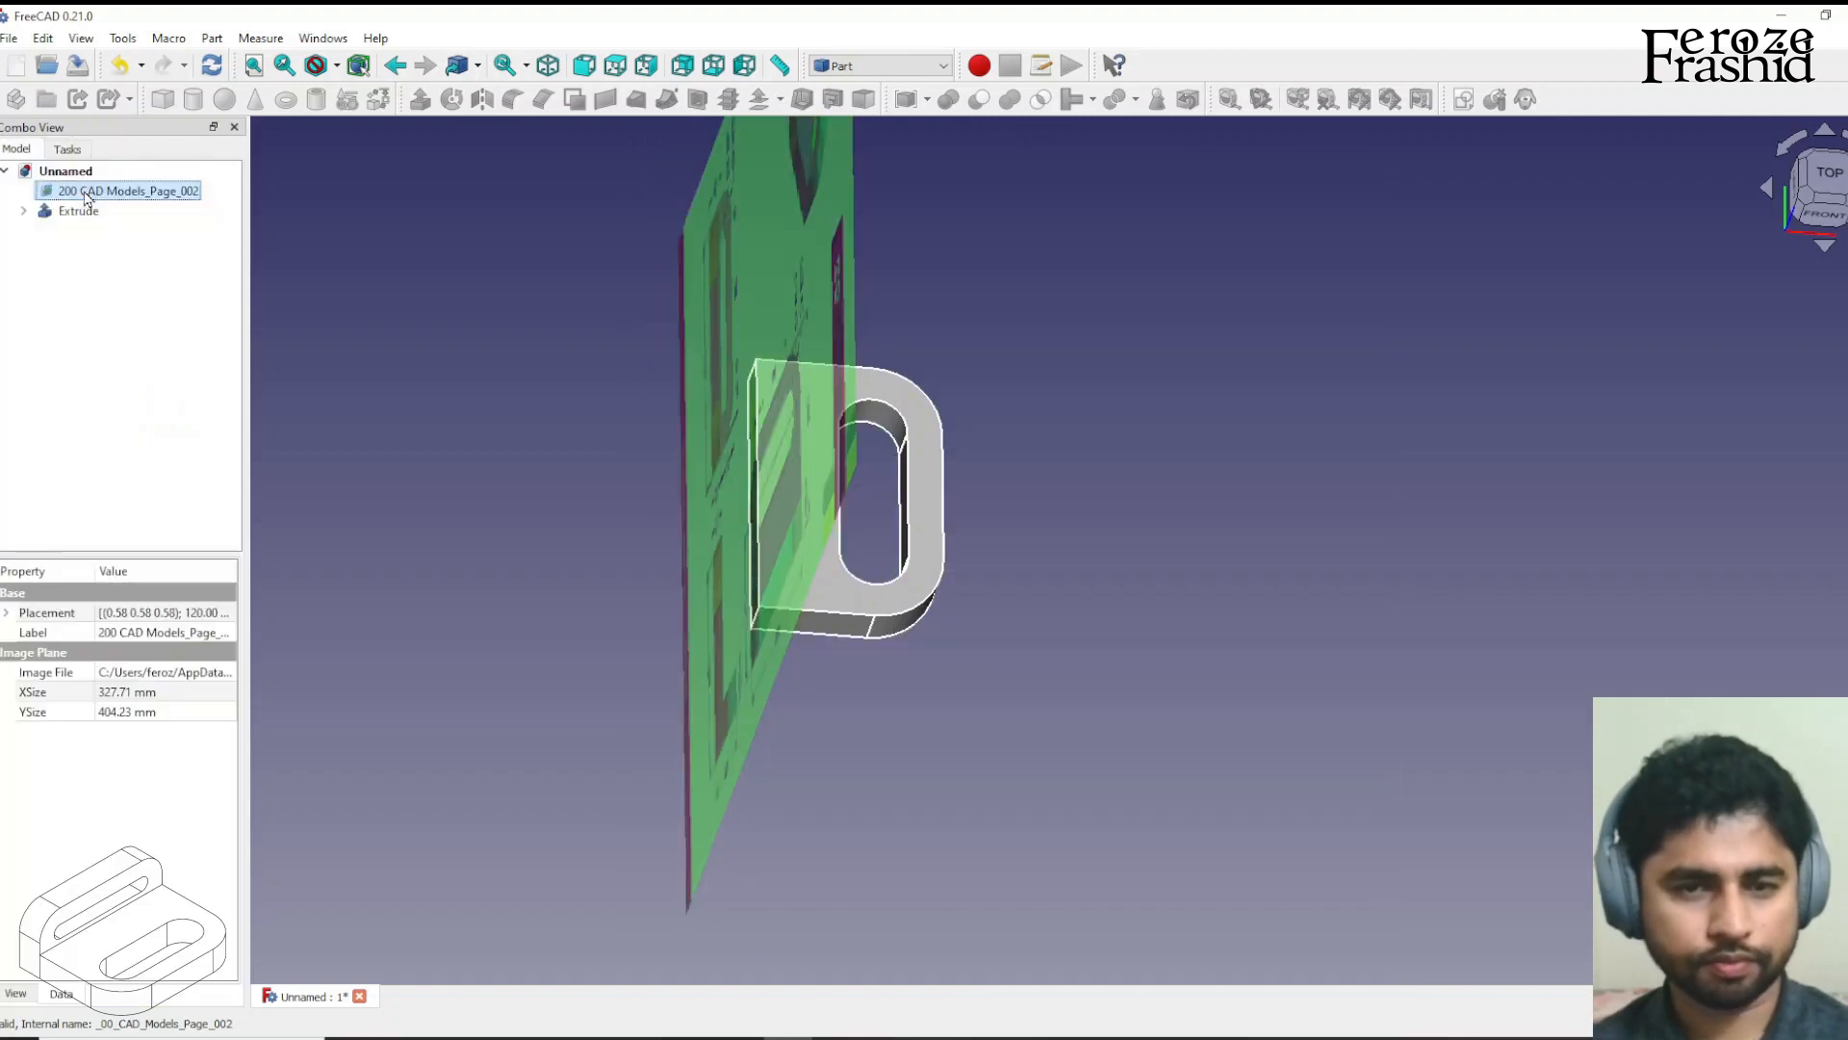
# Inspect the reoriented image upright from the right side and check how its 120 mm side view sits relative to the base plate.
pyautogui.moveTo(1176, 627); pyautogui.dragTo(731, 520, button='middle')
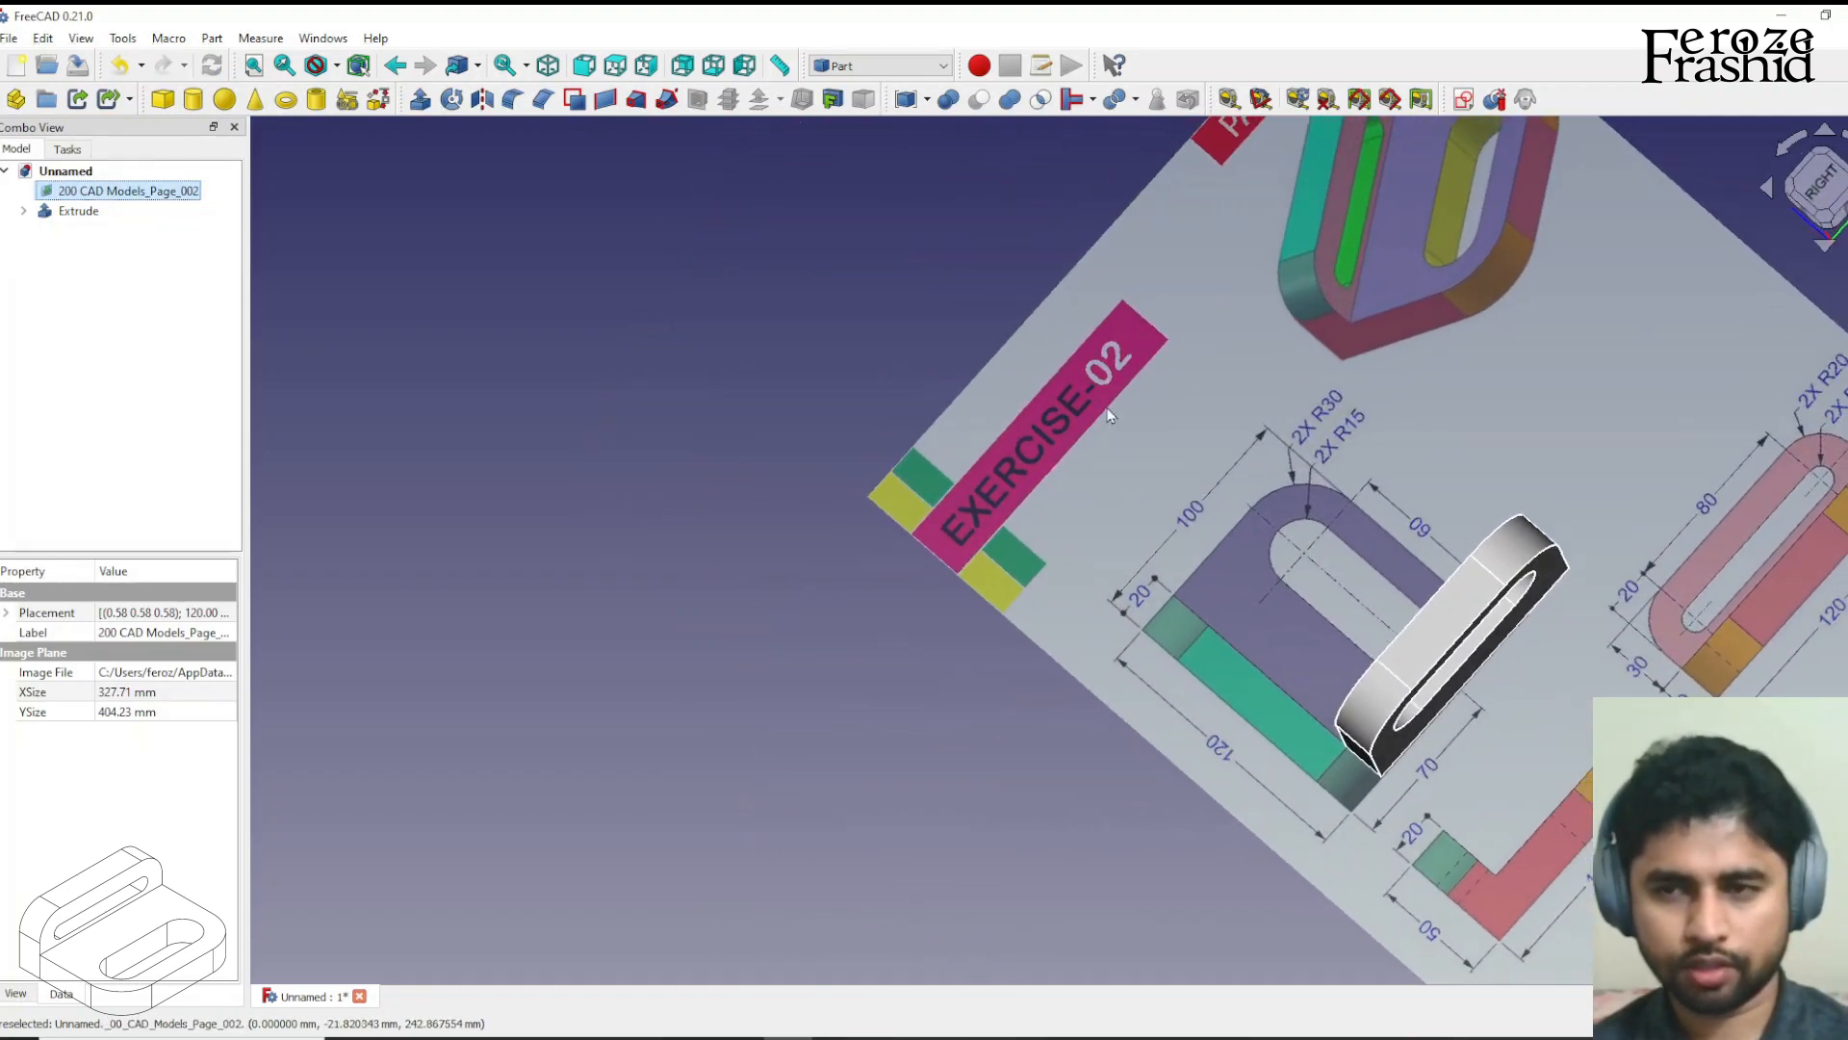
pyautogui.click(1818, 183)
pyautogui.scroll(-2, 1121, 643)
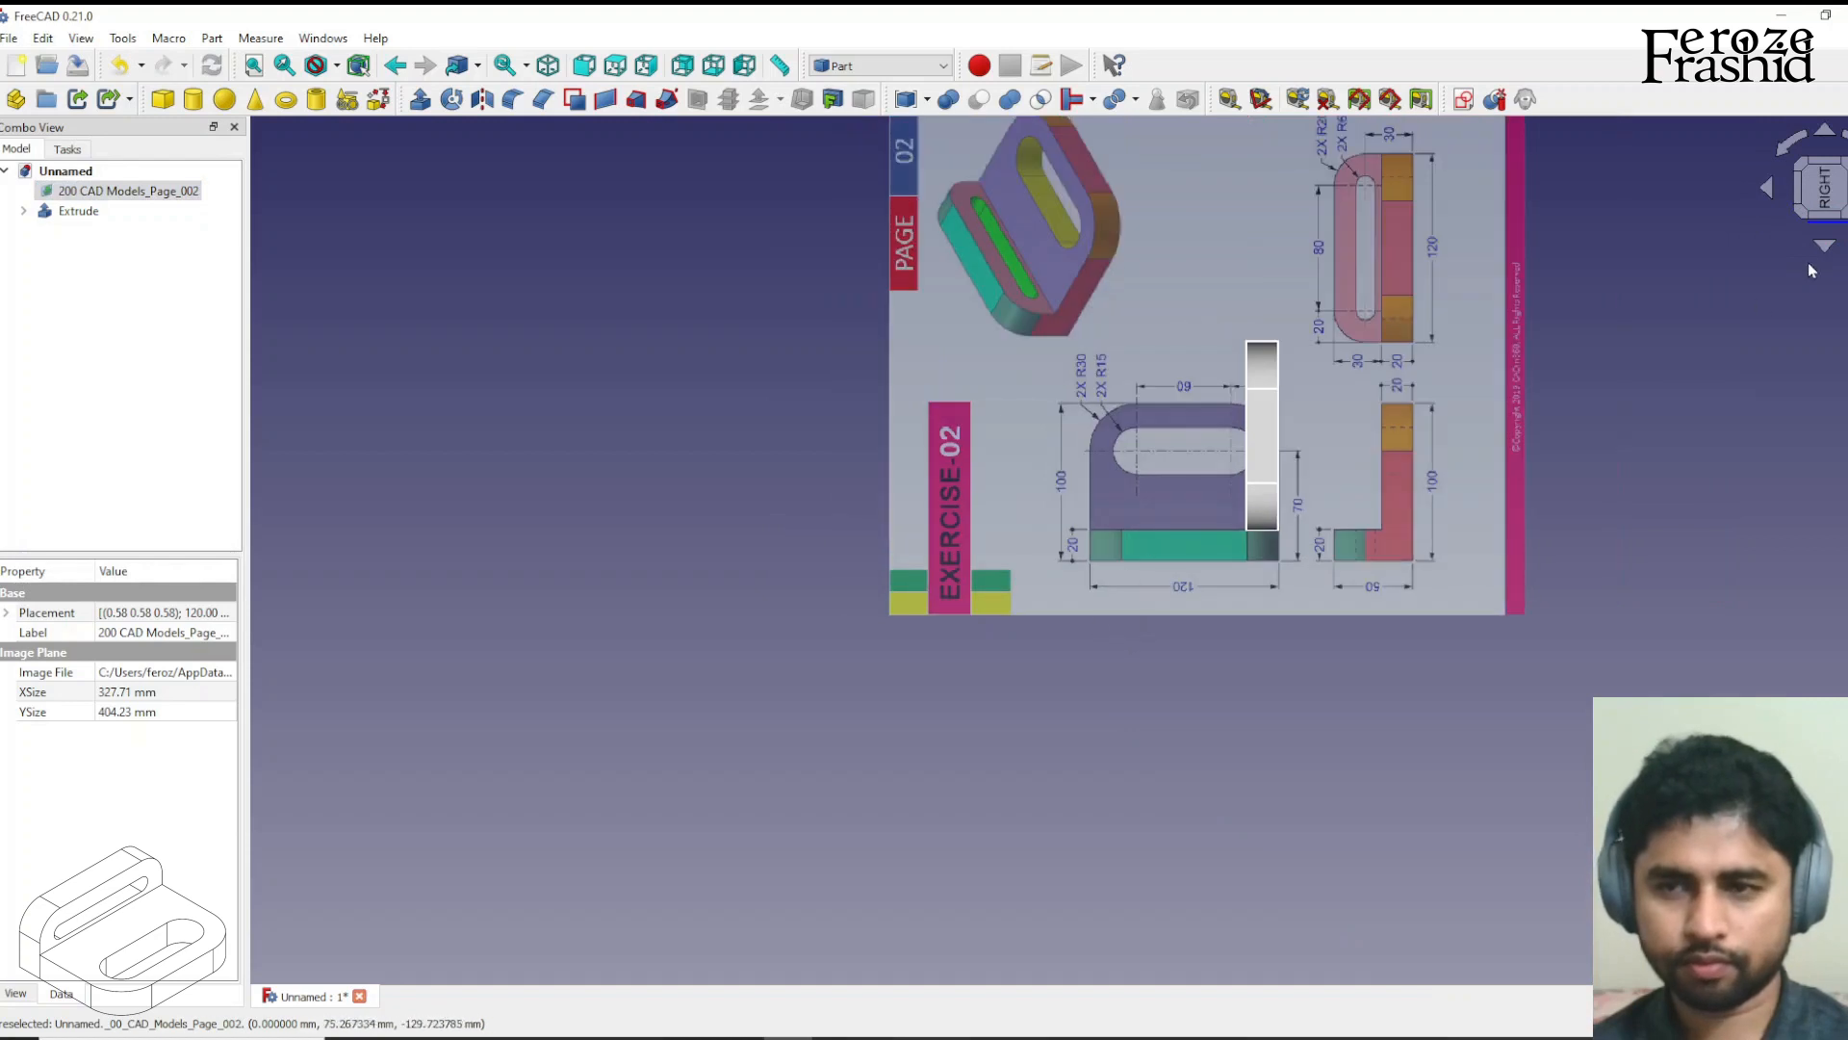
pyautogui.click(1793, 143)
pyautogui.scroll(2, 1065, 684)
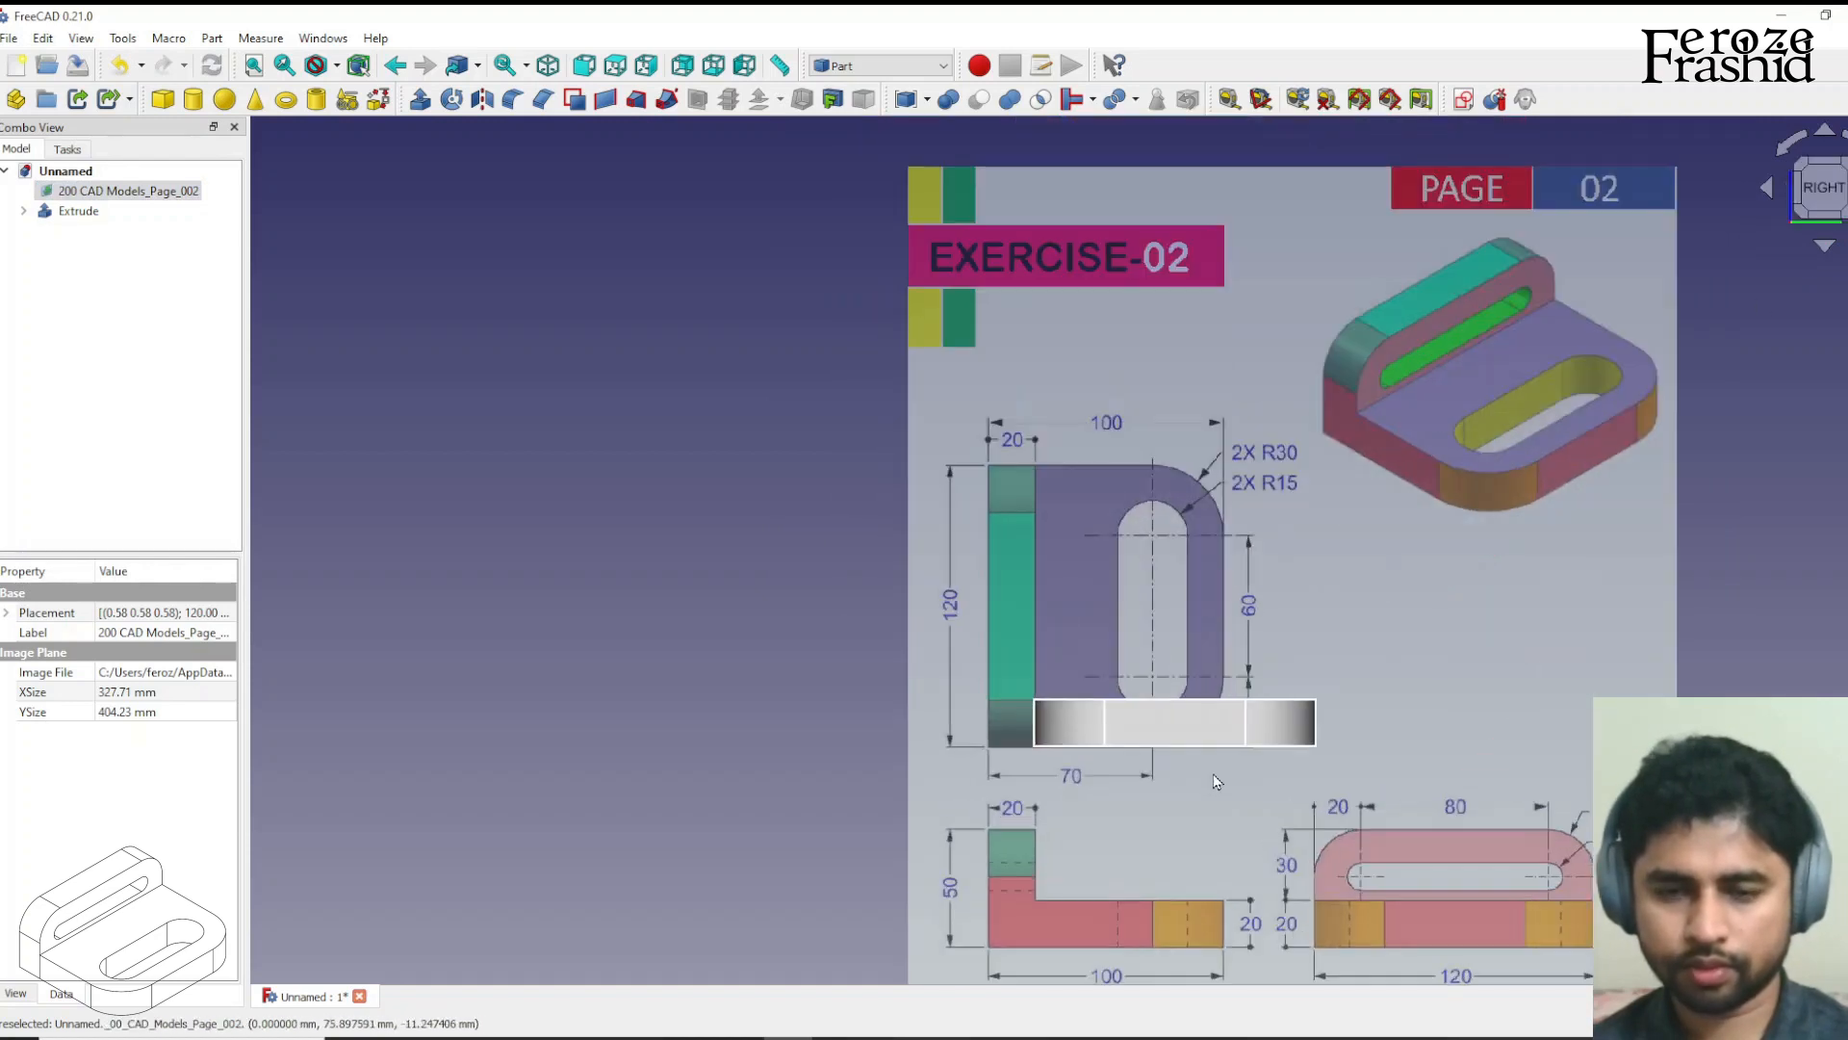
pyautogui.scroll(-2, 1065, 684)
pyautogui.moveTo(1064, 684); pyautogui.dragTo(1078, 510, button='middle')
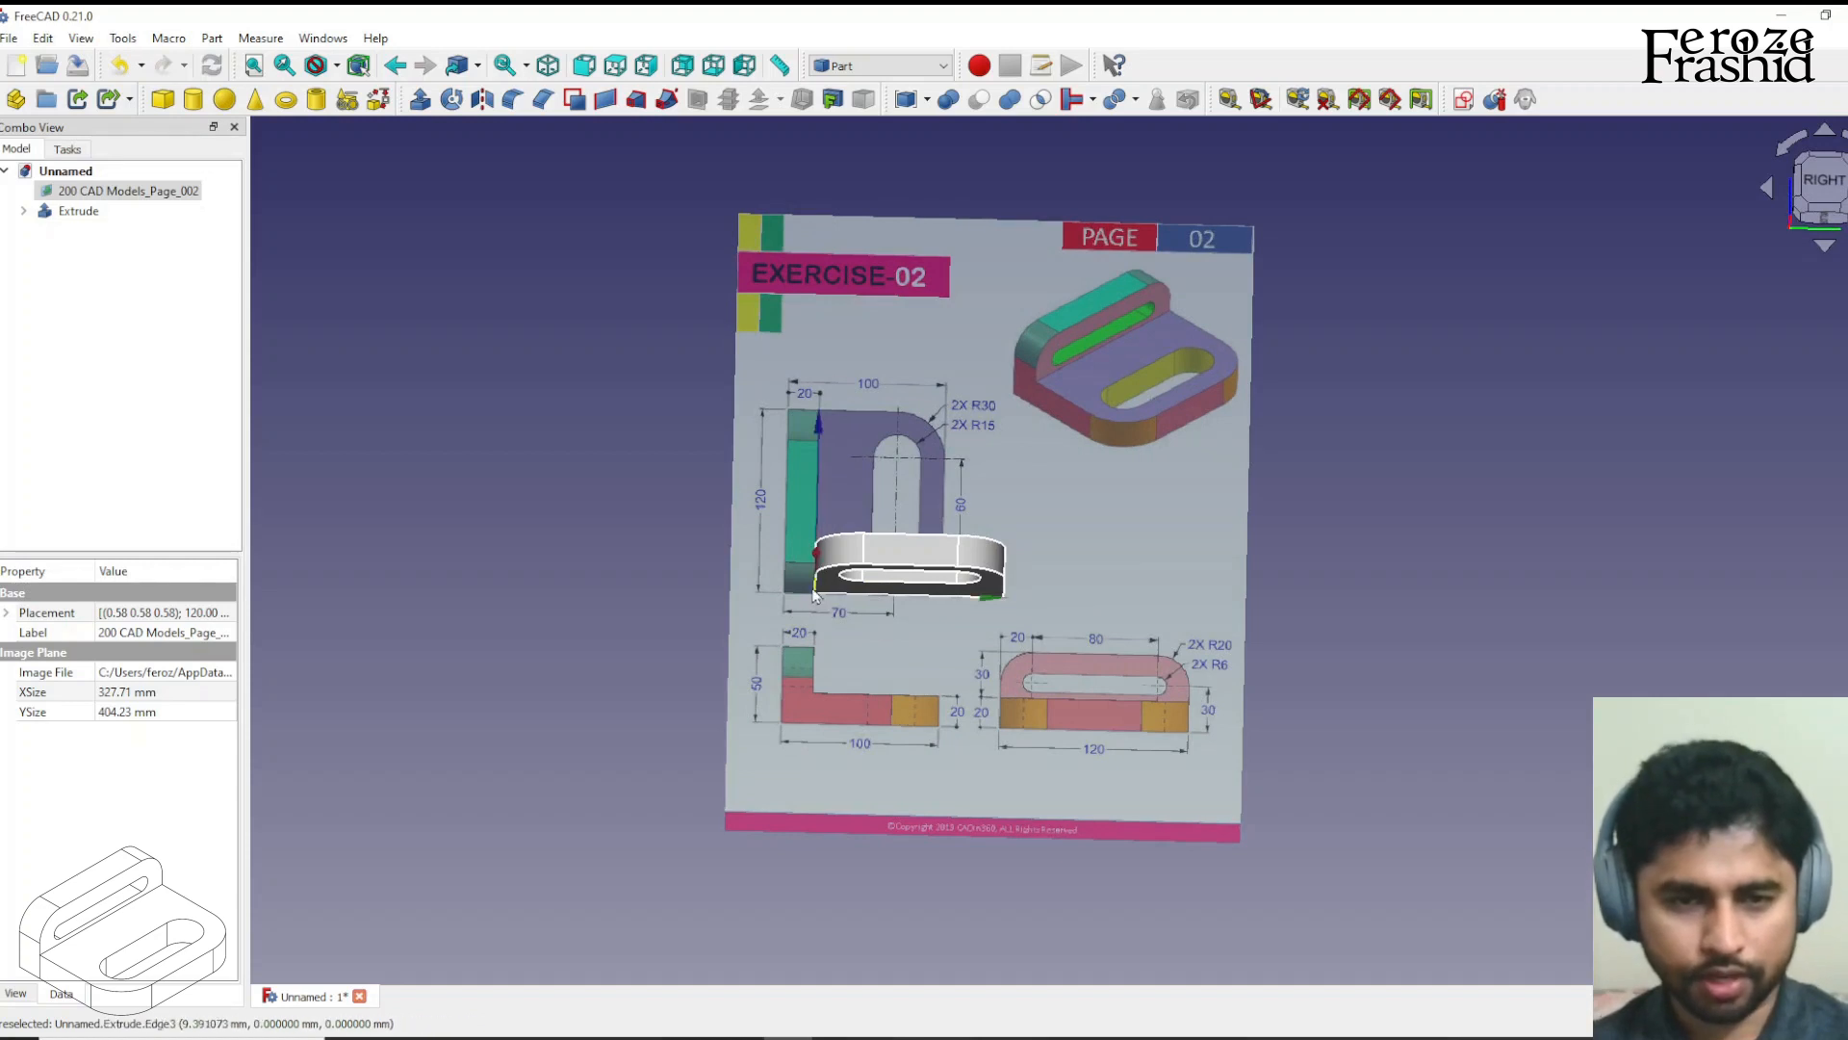
pyautogui.moveTo(820, 598)
pyautogui.mouseDown(button='middle')
pyautogui.moveTo(1027, 592)
pyautogui.moveTo(820, 601)
pyautogui.mouseUp(button='middle')
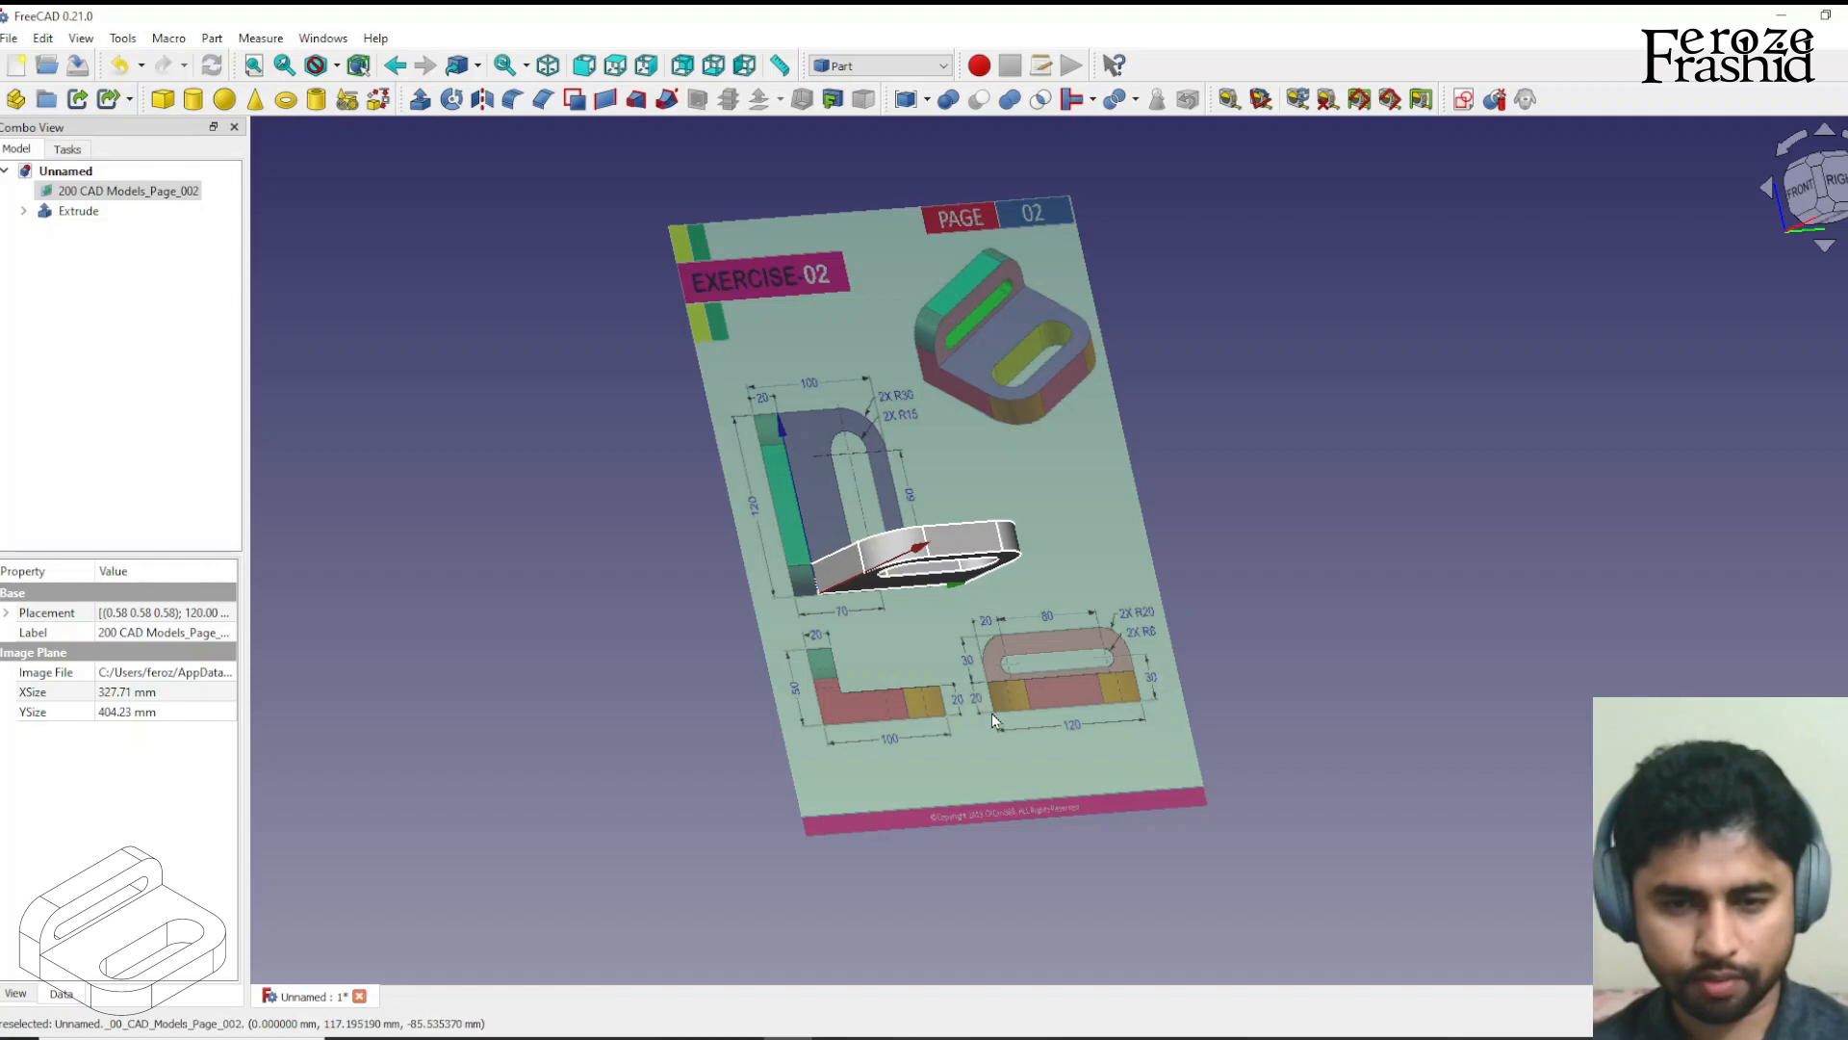
# Transform the reference image sideways and 84 mm upward to bring its 120 mm side view roughly over the base plate.
pyautogui.rightClick(124, 192)
pyautogui.click(180, 229)
pyautogui.moveTo(1126, 513); pyautogui.dragTo(929, 525)
pyautogui.moveTo(1304, 607); pyautogui.dragTo(1043, 528, button='middle')
pyautogui.moveTo(1114, 511); pyautogui.dragTo(1161, 508)
pyautogui.moveTo(950, 263); pyautogui.dragTo(962, 152)
pyautogui.moveTo(1104, 563); pyautogui.dragTo(1155, 746, button='middle')
pyautogui.click(1814, 193)
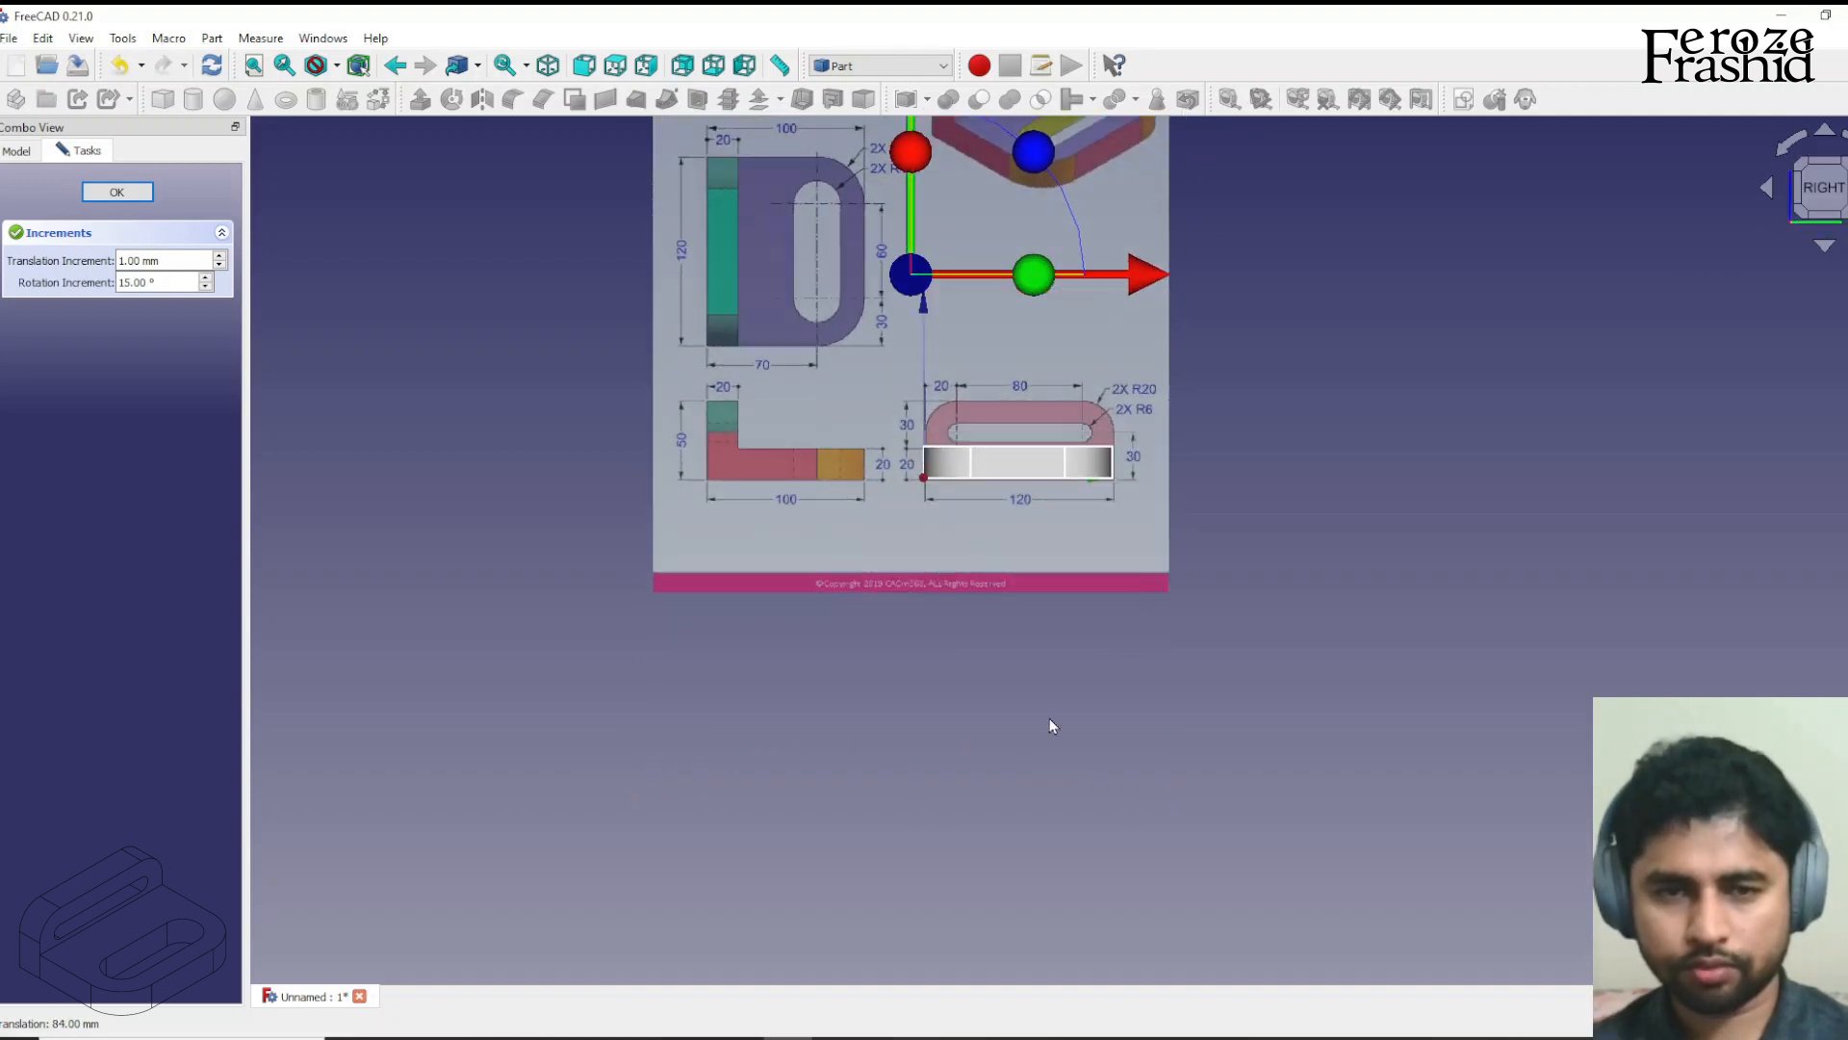
# Nudge the reference image 1 mm left and 1 mm up to line its side view up with the base plate, and finish the transform.
pyautogui.scroll(5, 998, 399)
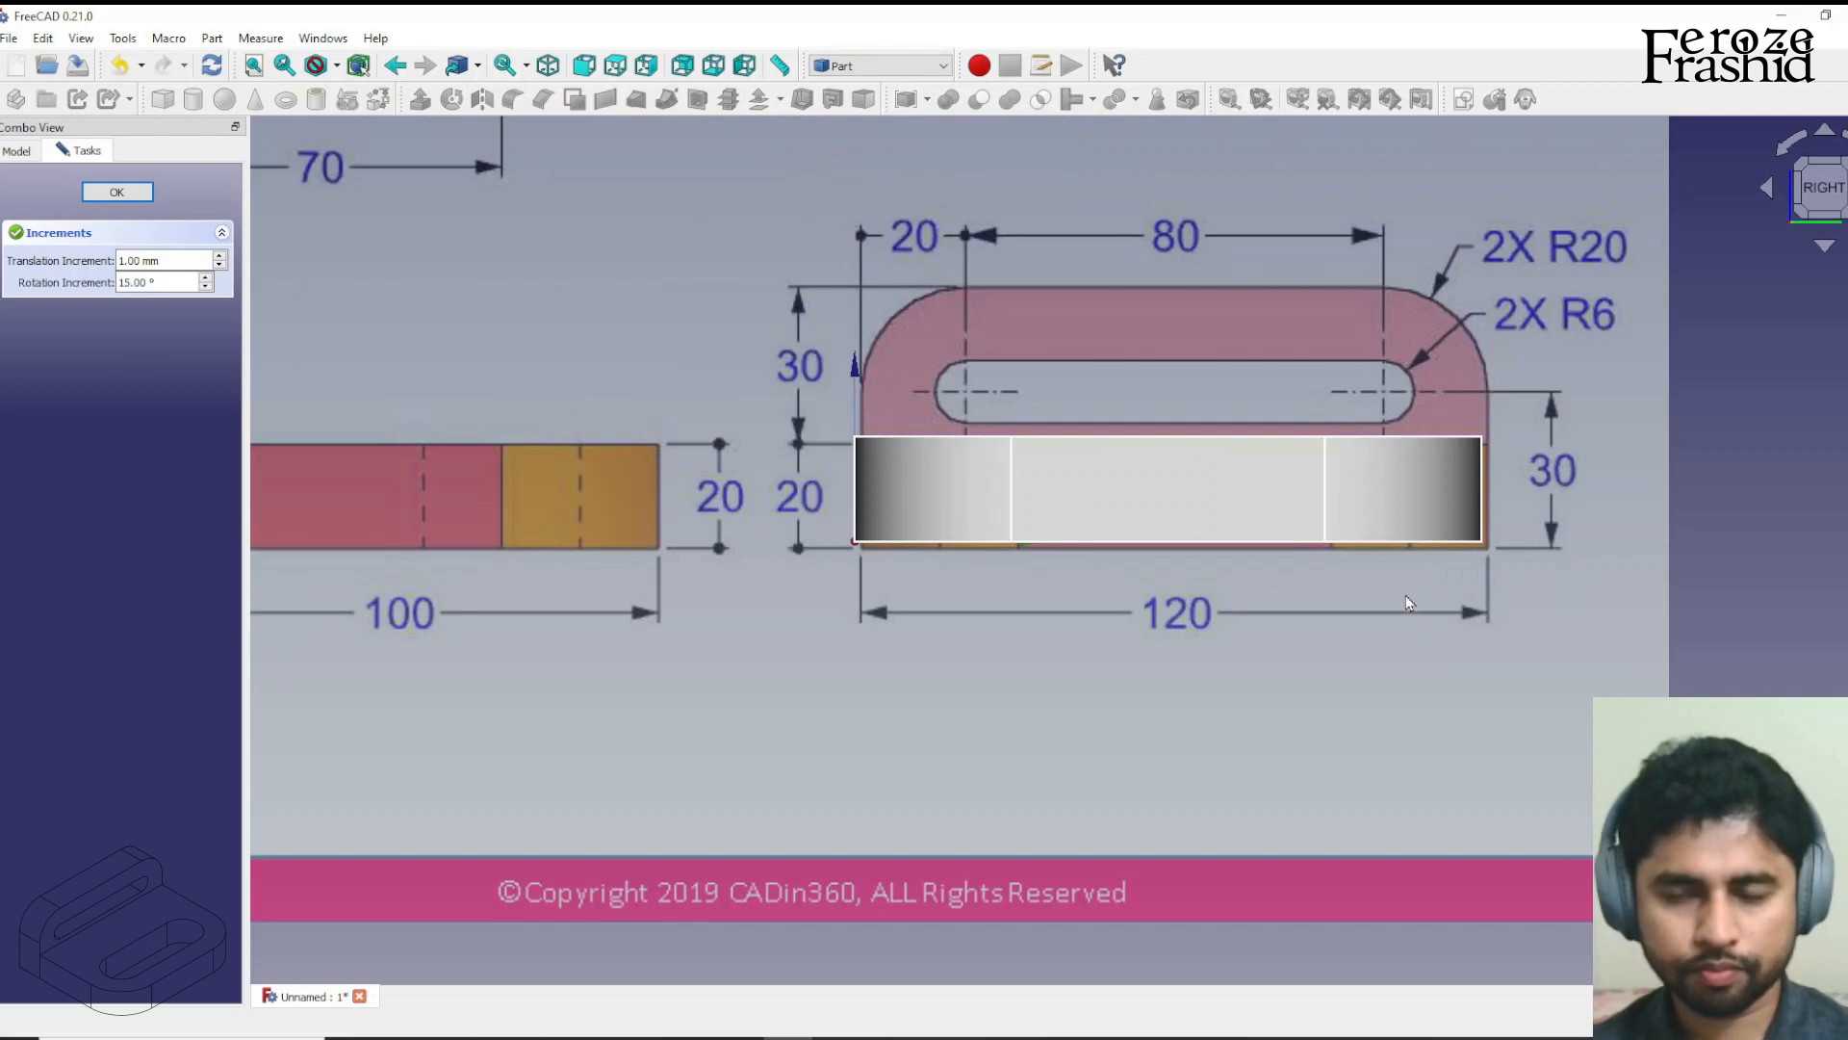
pyautogui.scroll(-3, 982, 707)
pyautogui.moveTo(1094, 158); pyautogui.dragTo(1078, 157)
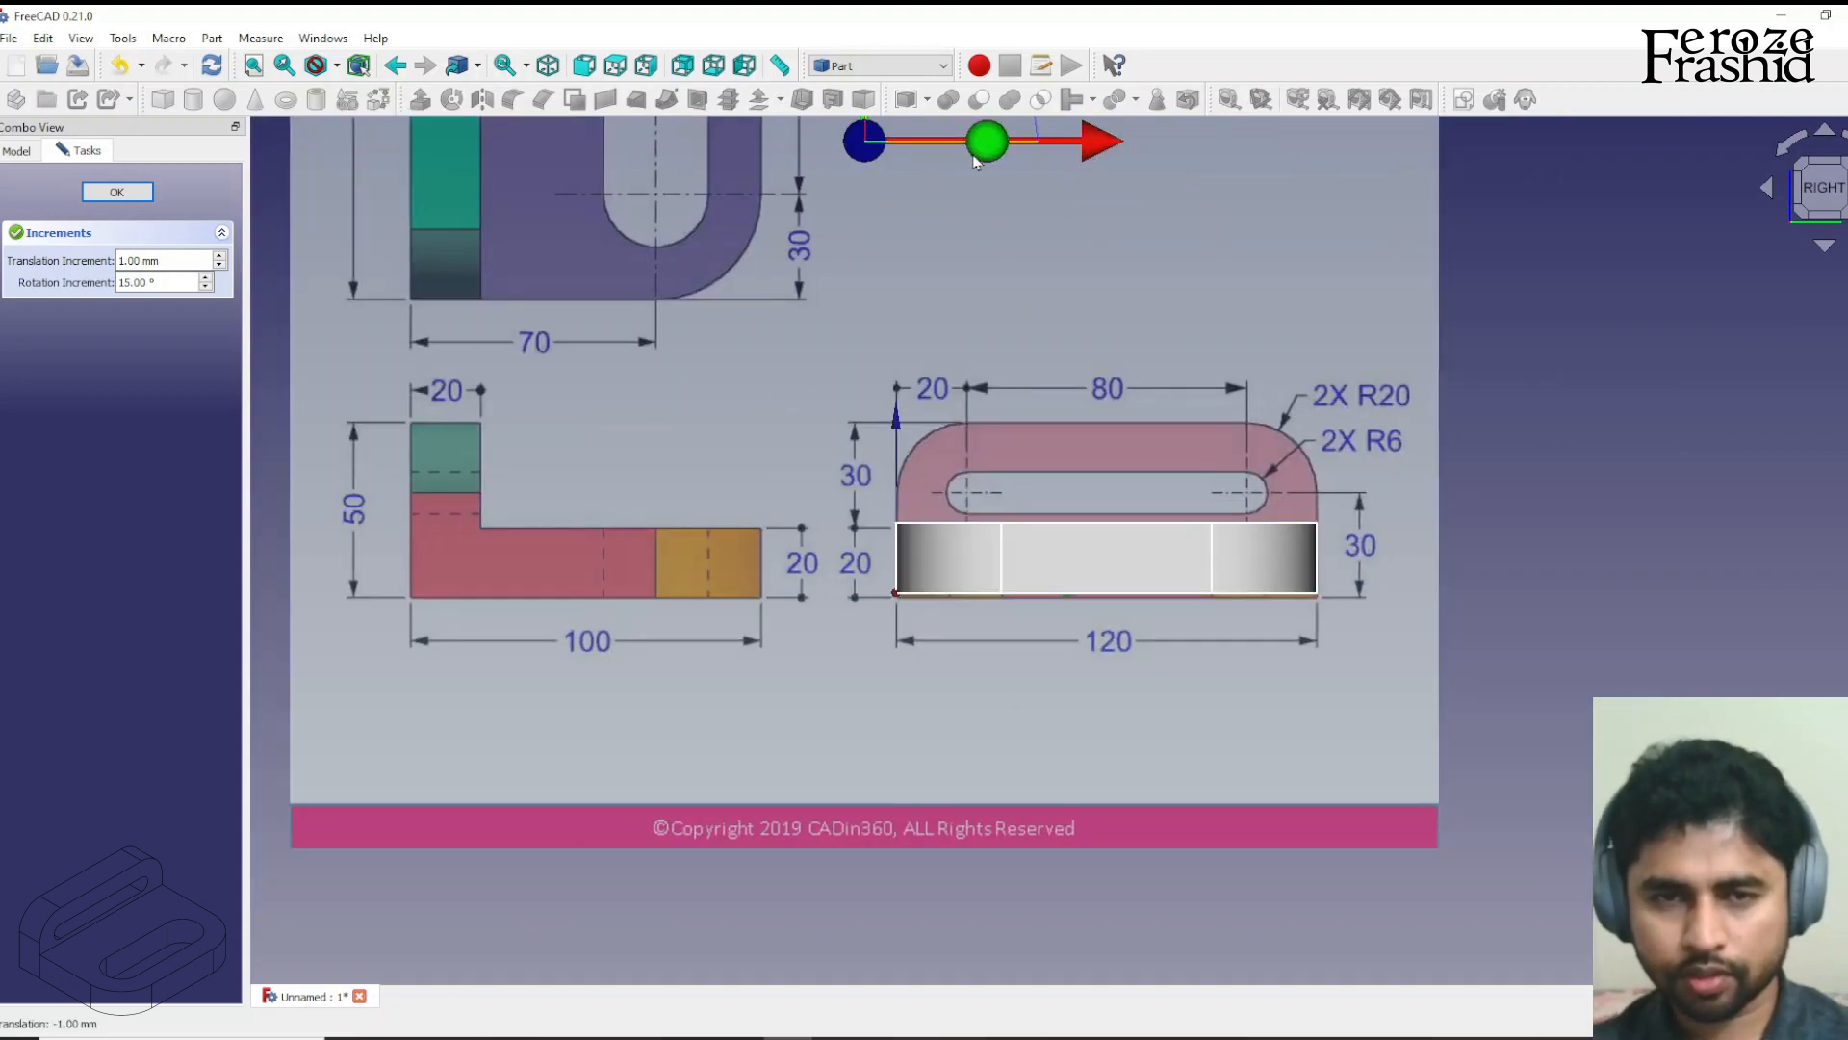
pyautogui.scroll(-2, 895, 679)
pyautogui.moveTo(915, 644)
pyautogui.mouseDown(button='middle')
pyautogui.moveTo(920, 724)
pyautogui.moveTo(879, 831)
pyautogui.mouseUp(button='middle')
pyautogui.moveTo(843, 277); pyautogui.dragTo(830, 280)
pyautogui.click(117, 192)
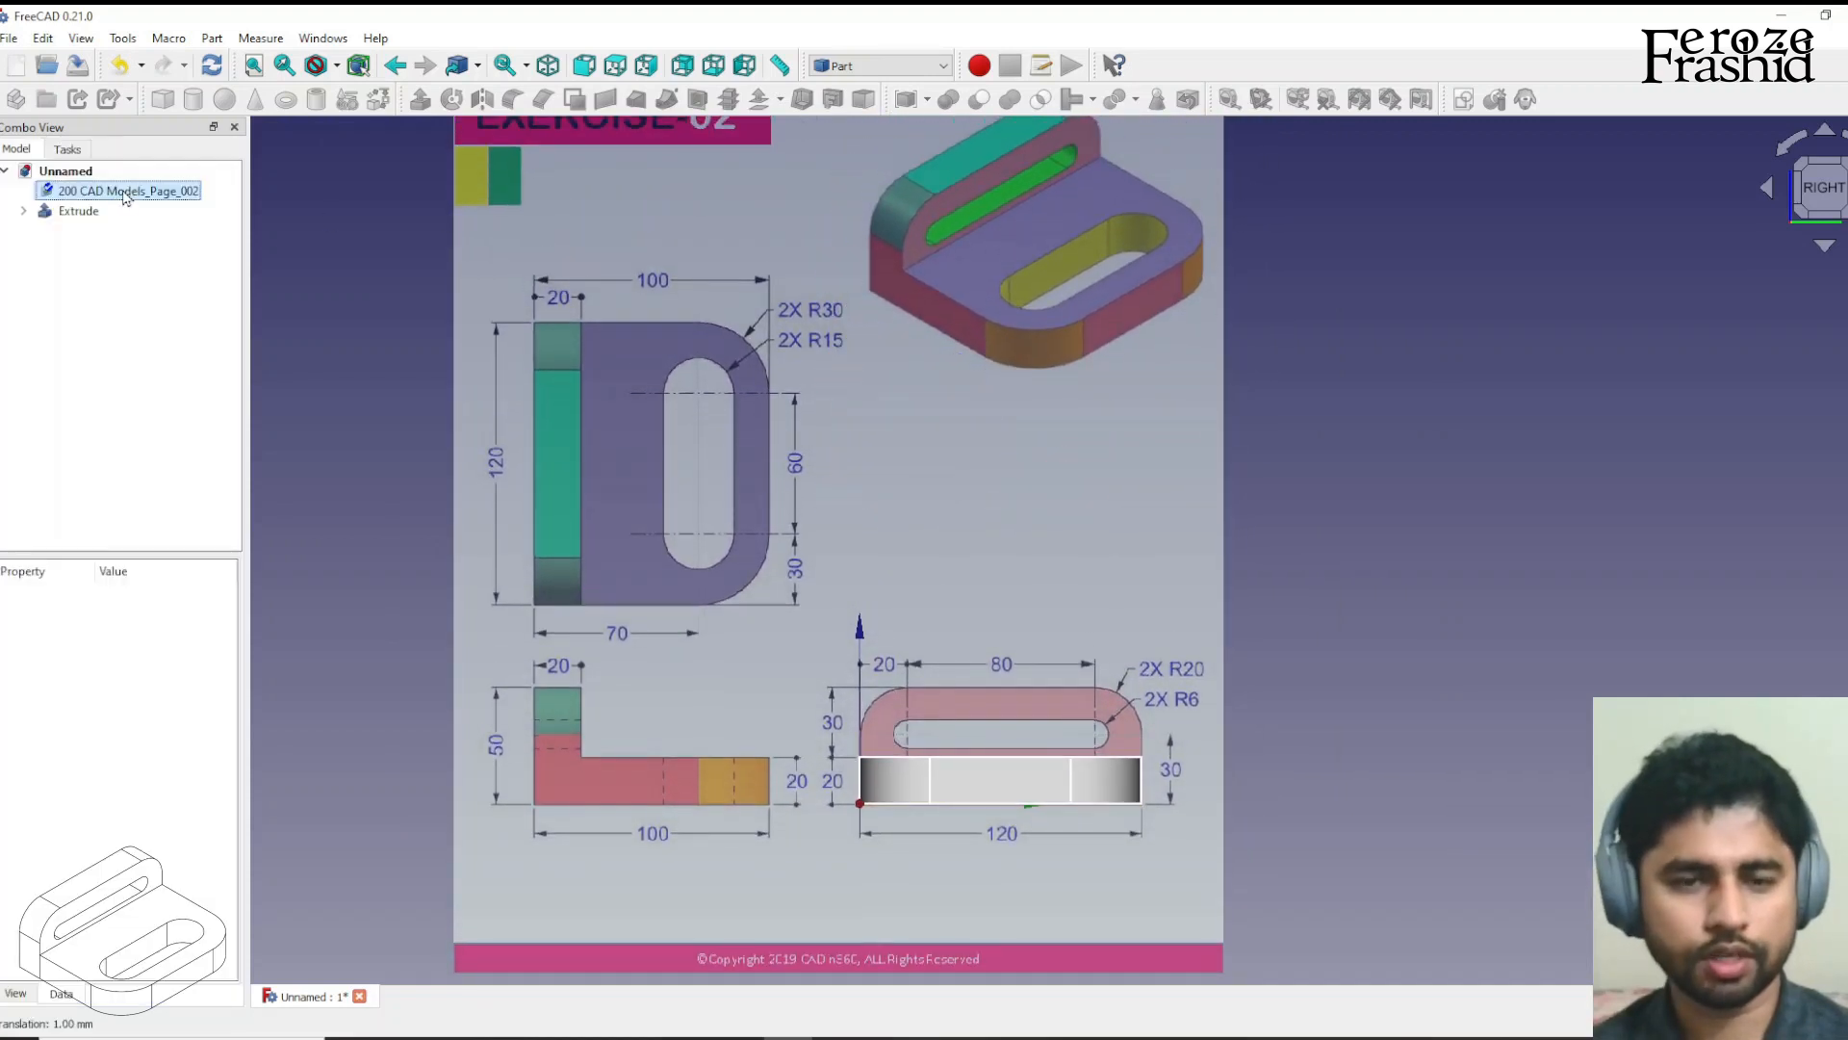
pyautogui.click(1426, 606)
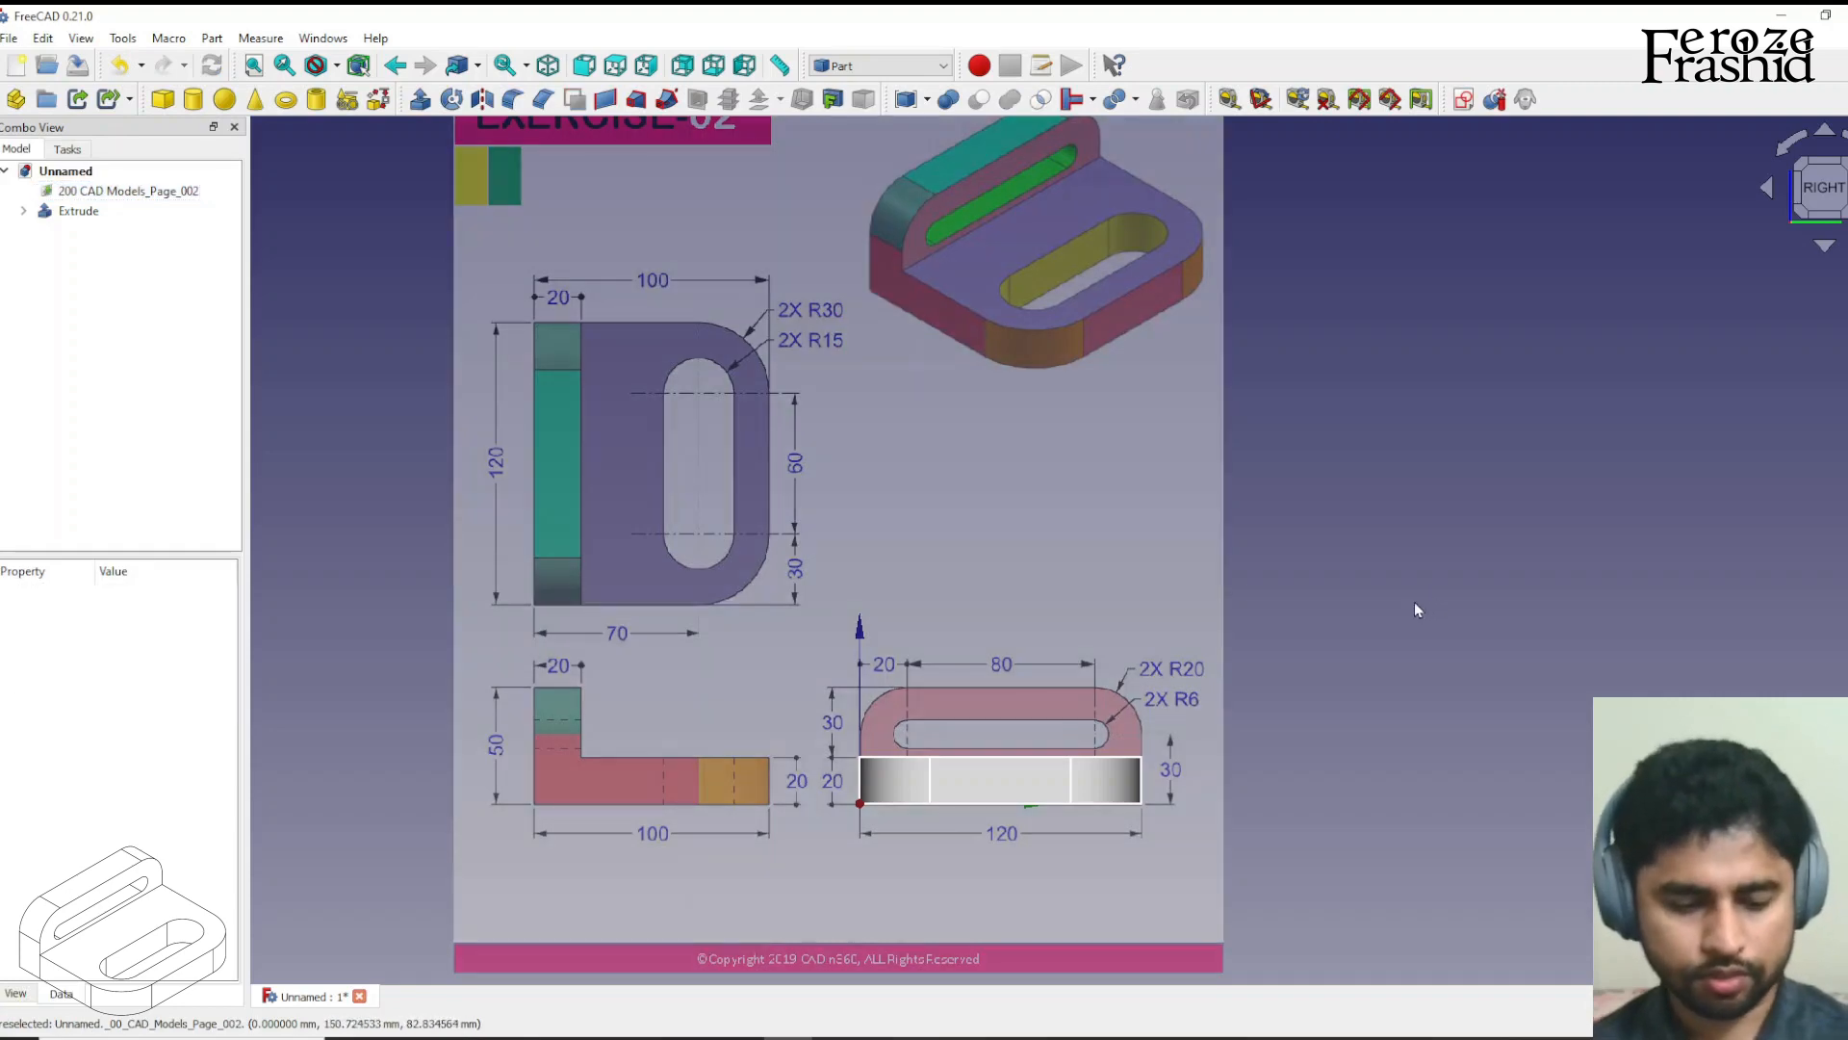
# Create a new sketch on the YZ-Plane with reversed direction and 0 mm offset for the upright plate.
pyautogui.moveTo(1002, 779); pyautogui.dragTo(729, 765, button='middle')
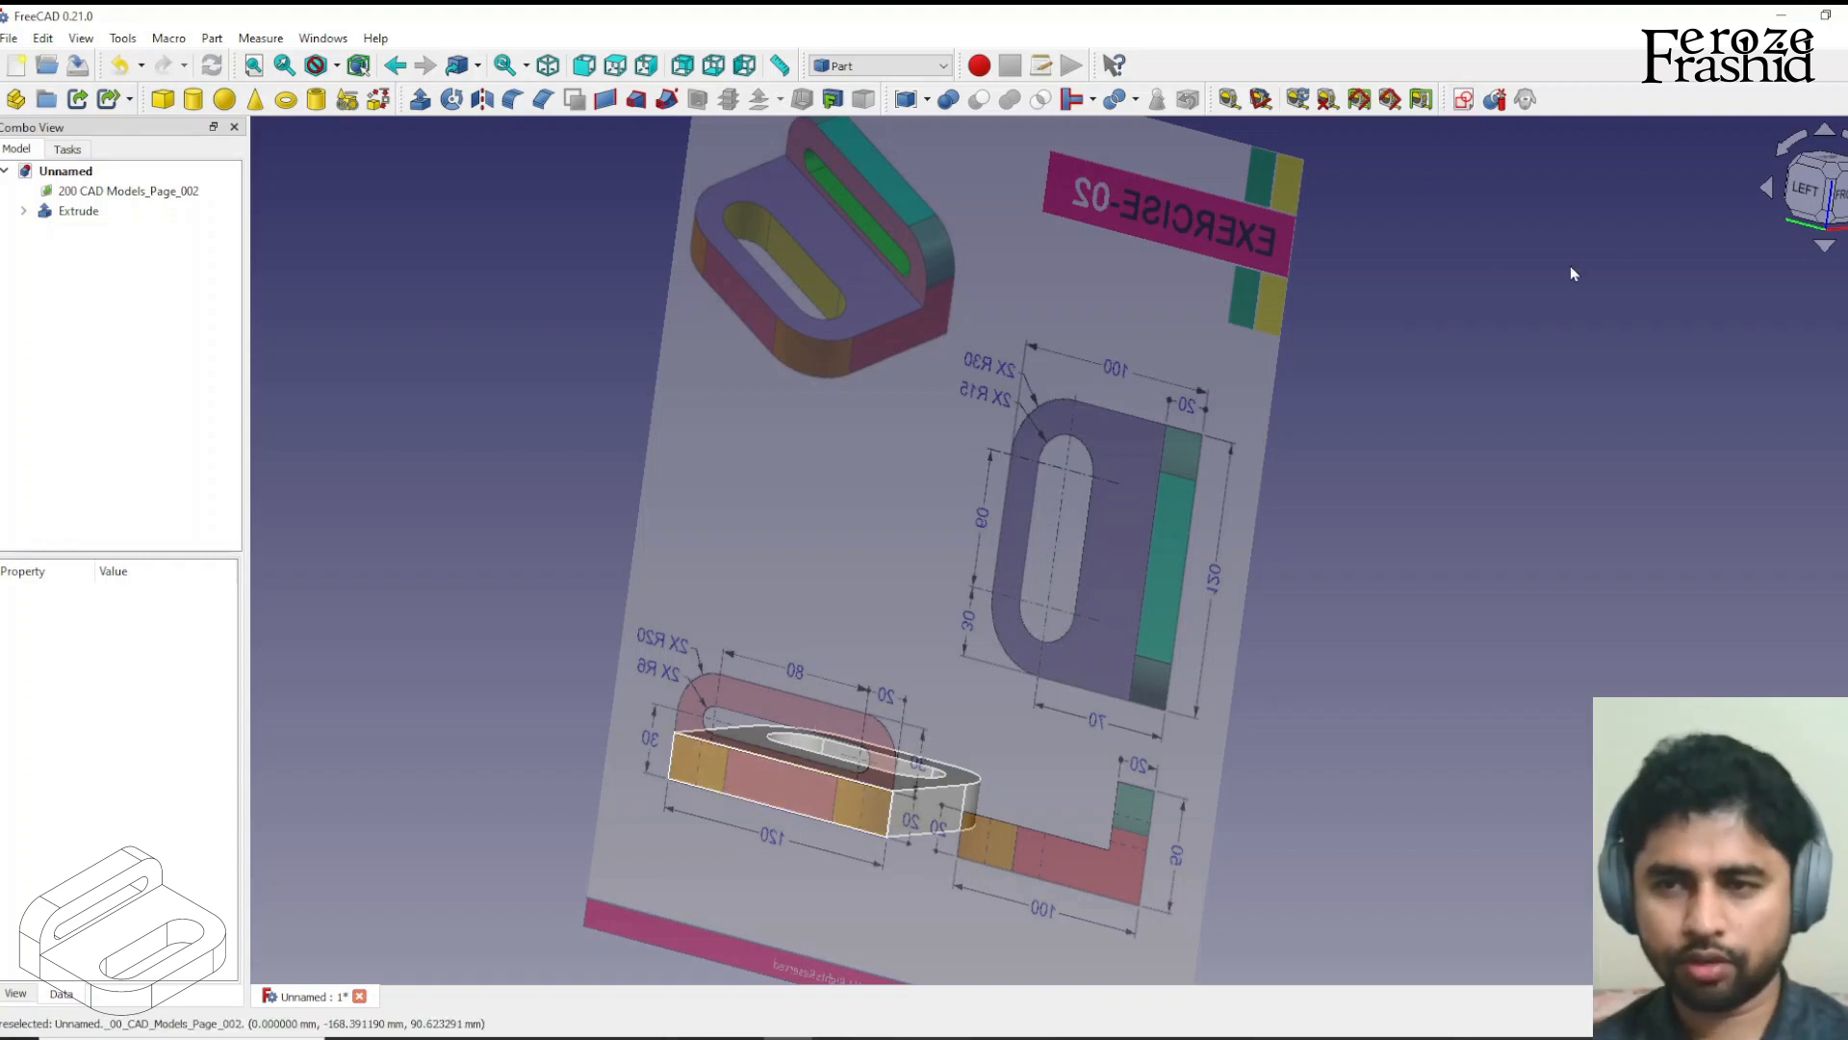
pyautogui.click(1463, 99)
pyautogui.click(907, 524)
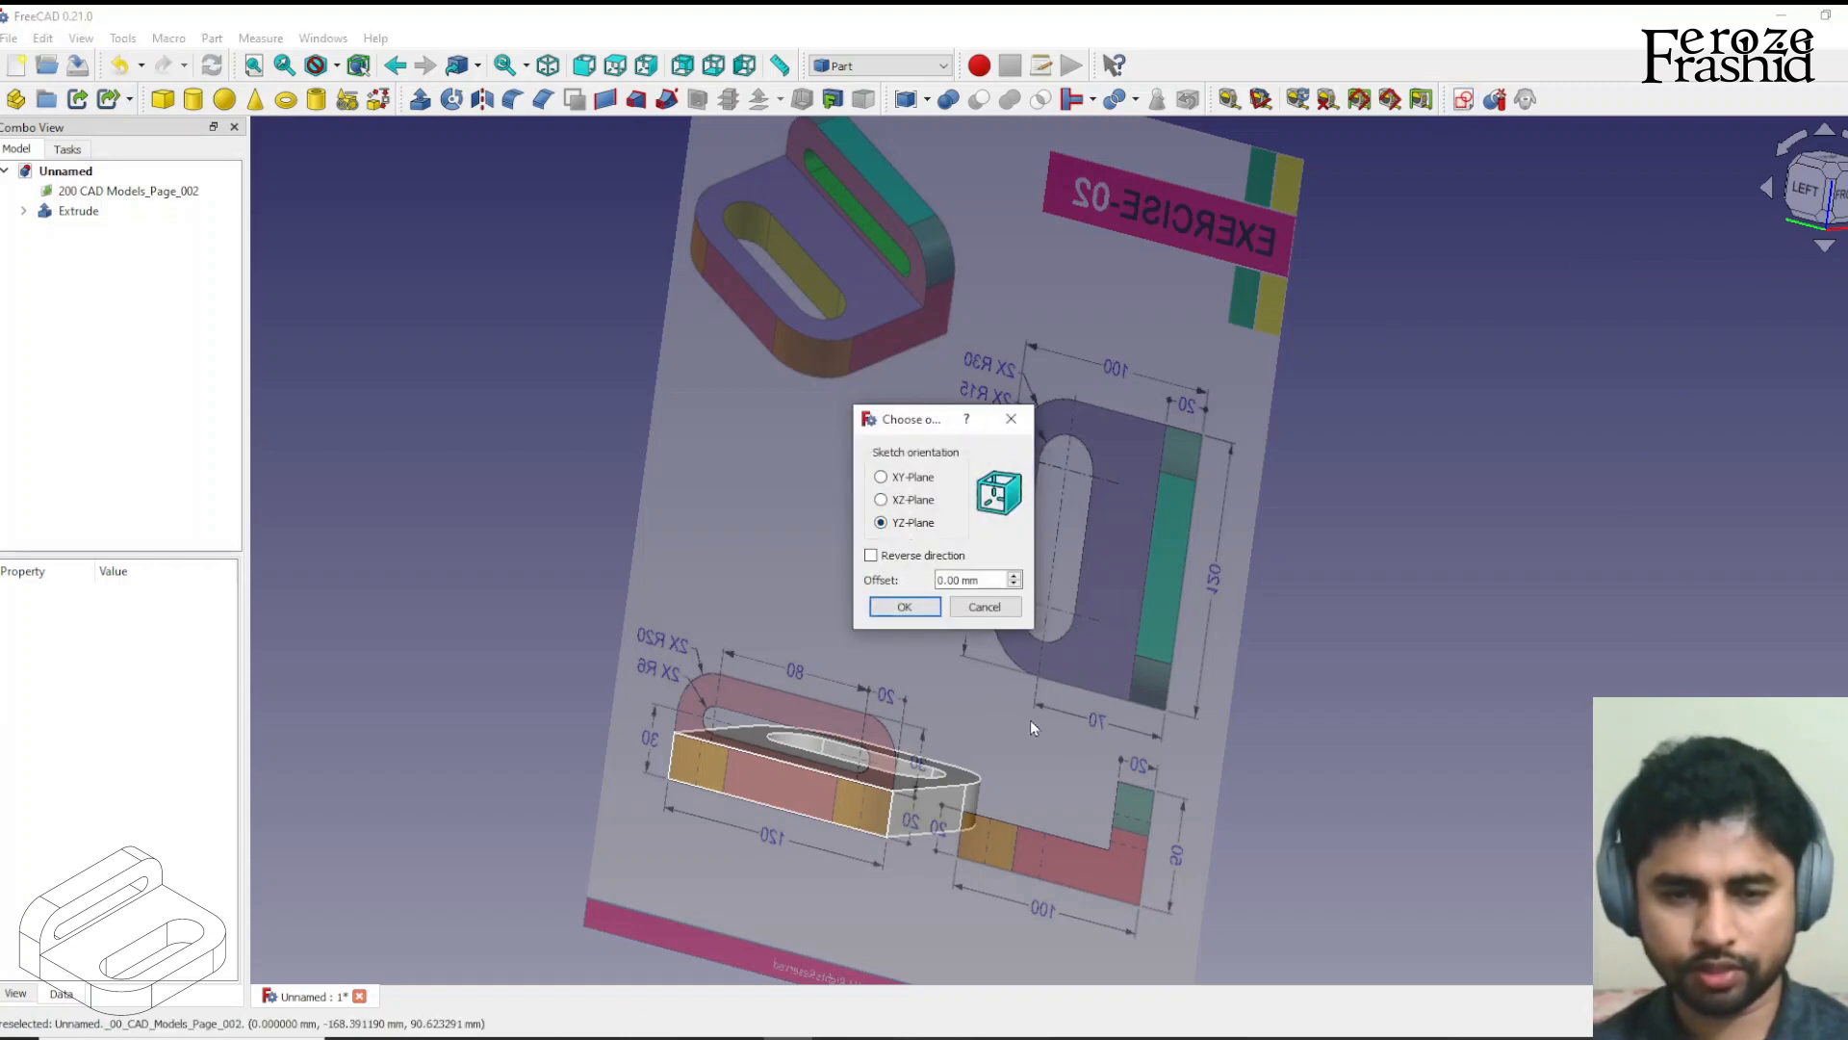
pyautogui.click(891, 558)
pyautogui.click(898, 604)
pyautogui.scroll(3, 1027, 838)
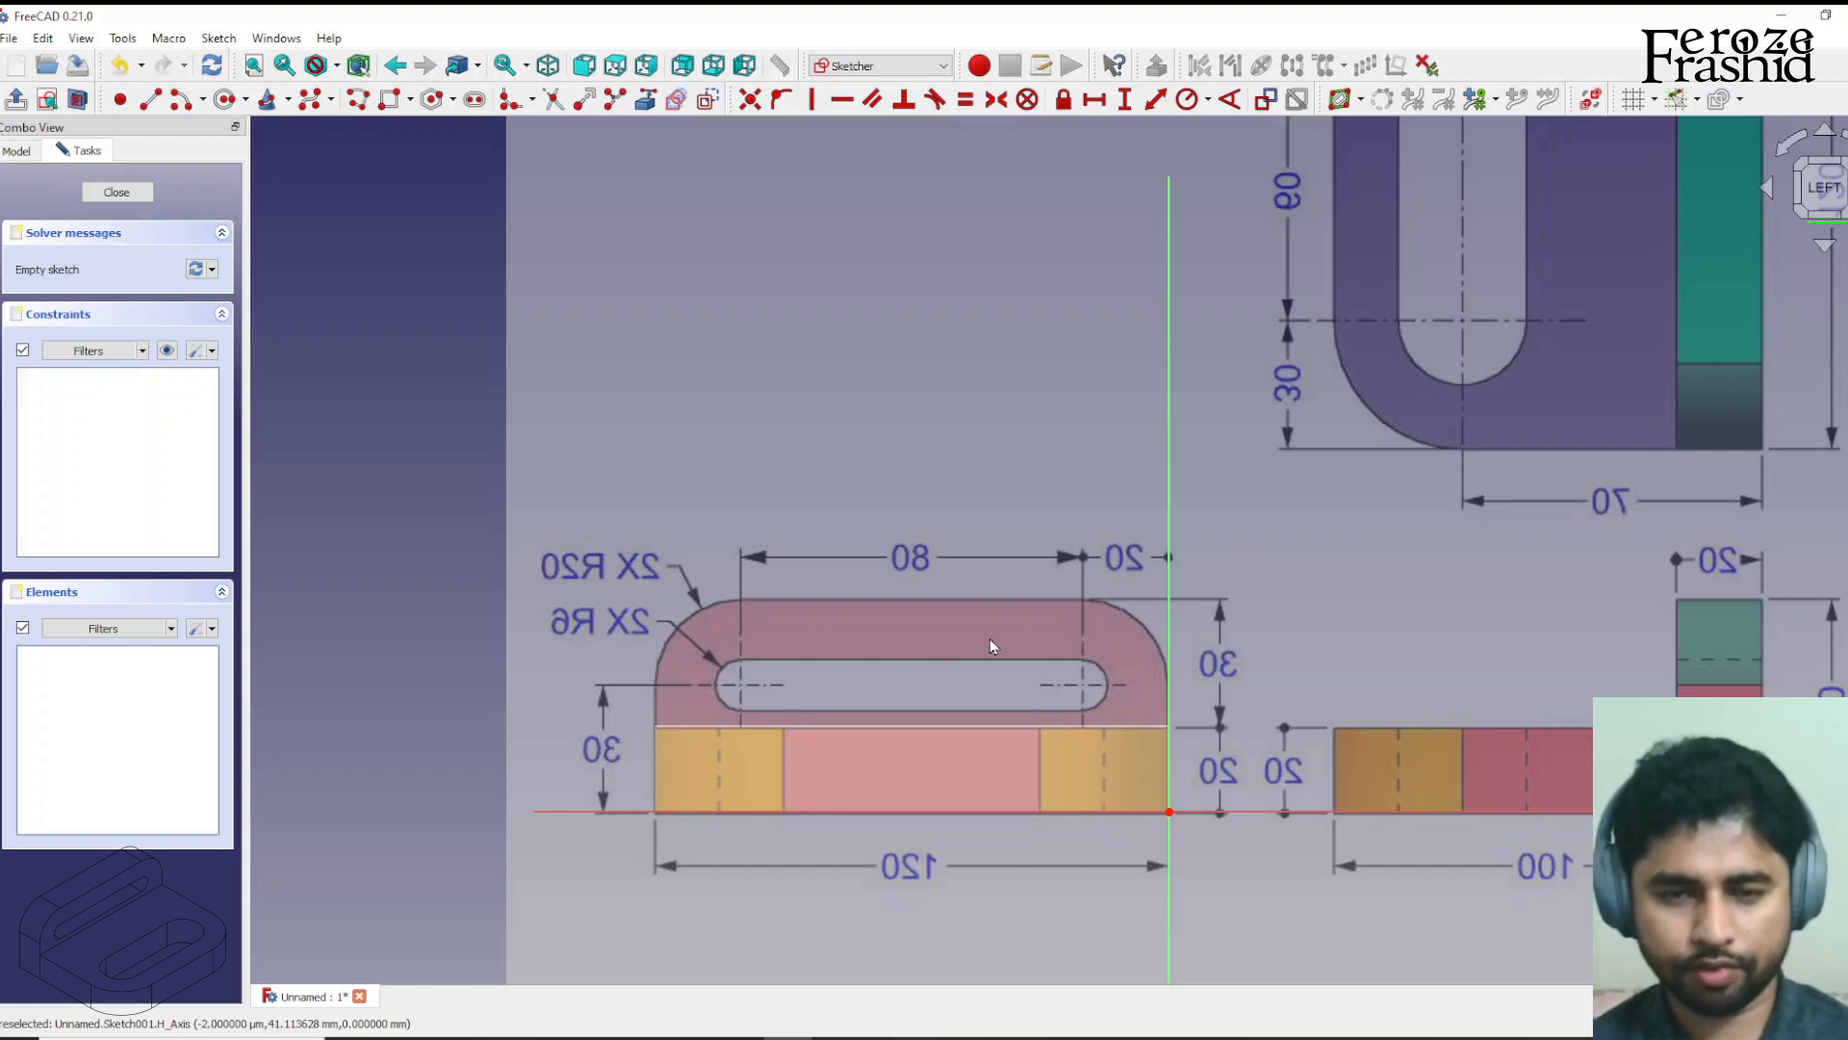
# Draw a rectangle about 121 by 51 mm from the sketch origin over the drawing's 120 mm side view.
pyautogui.moveTo(689, 725); pyautogui.dragTo(674, 726, button='middle')
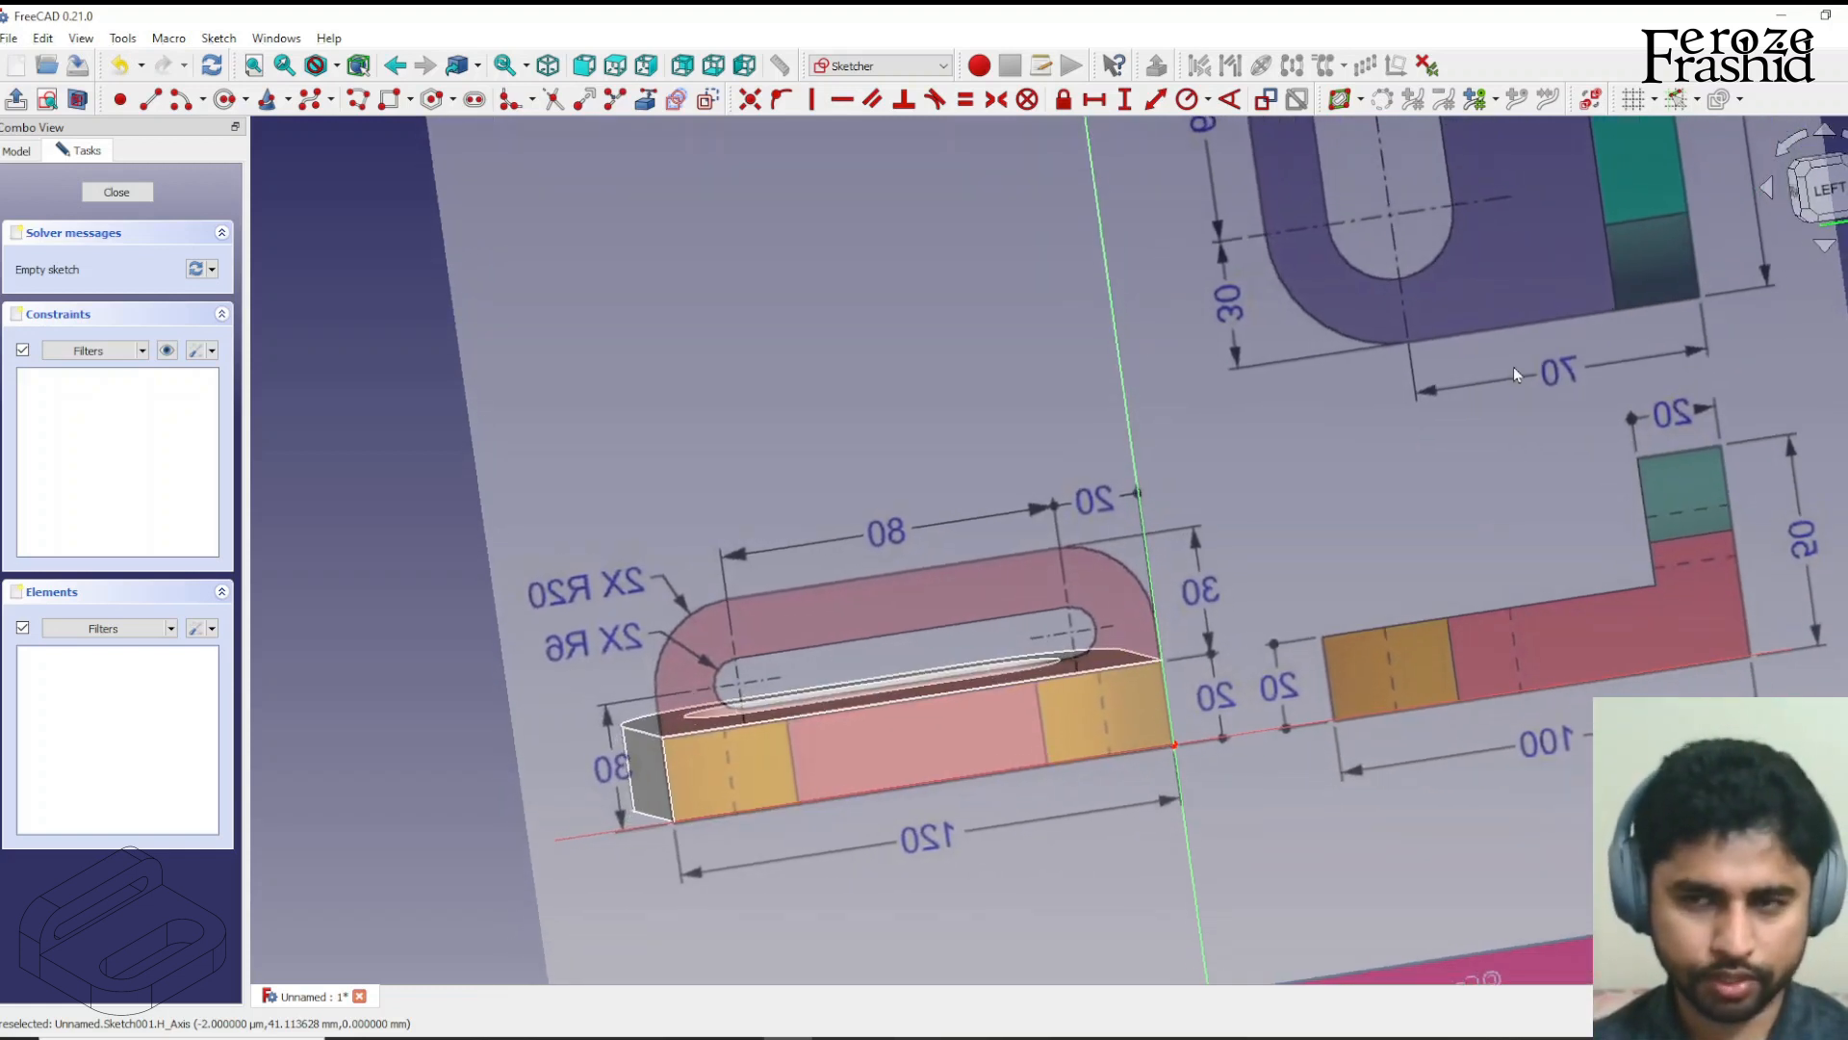
pyautogui.click(1832, 200)
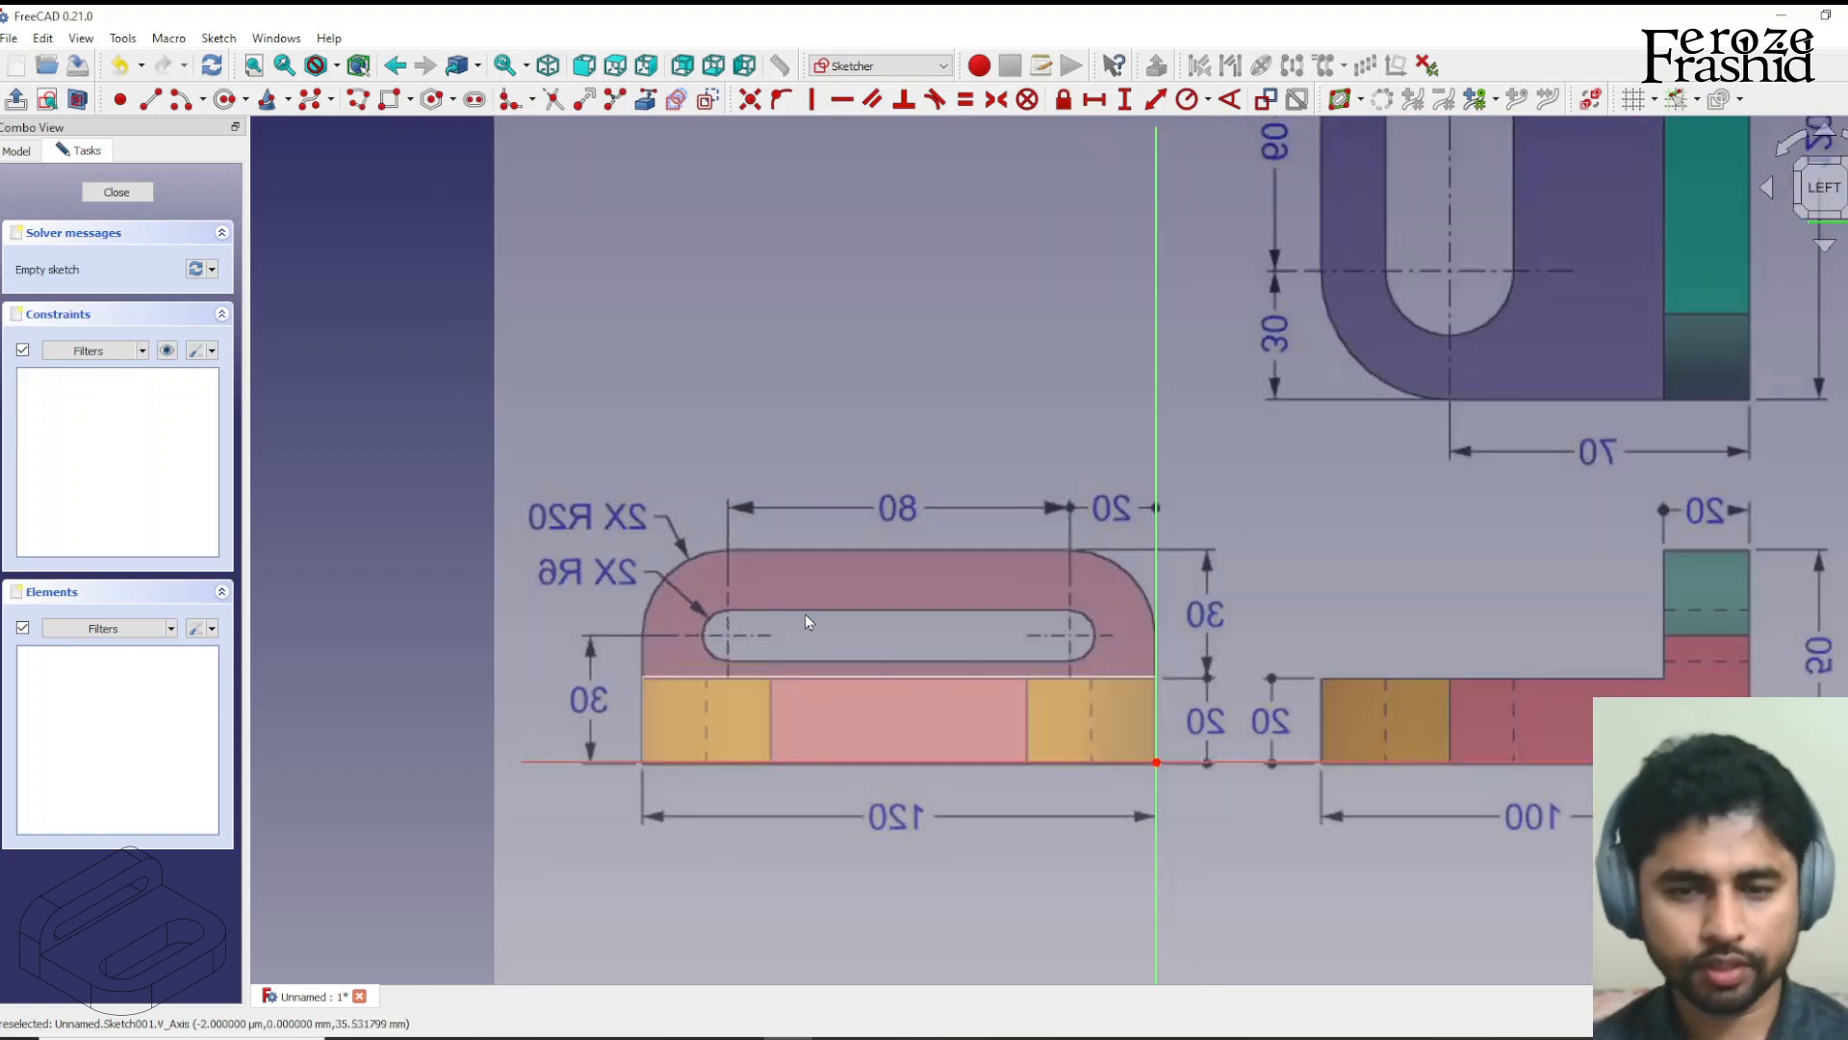
pyautogui.click(387, 100)
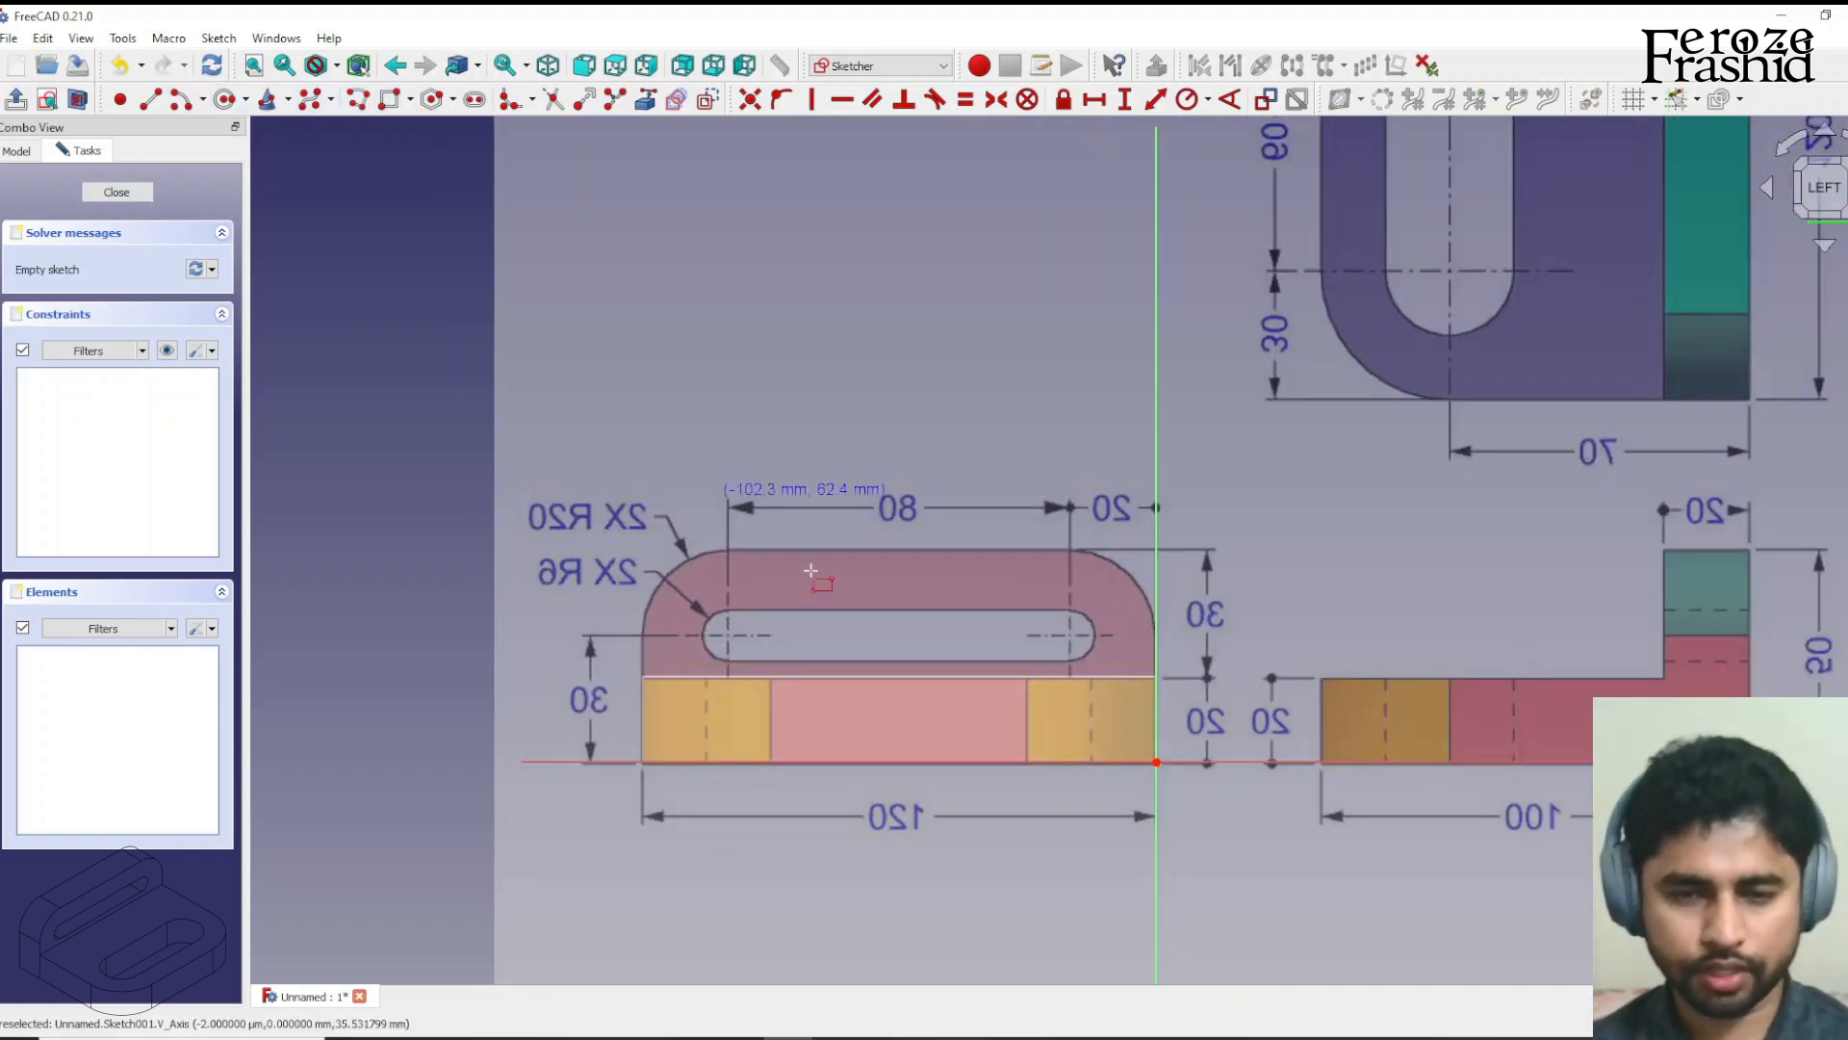
pyautogui.click(1156, 762)
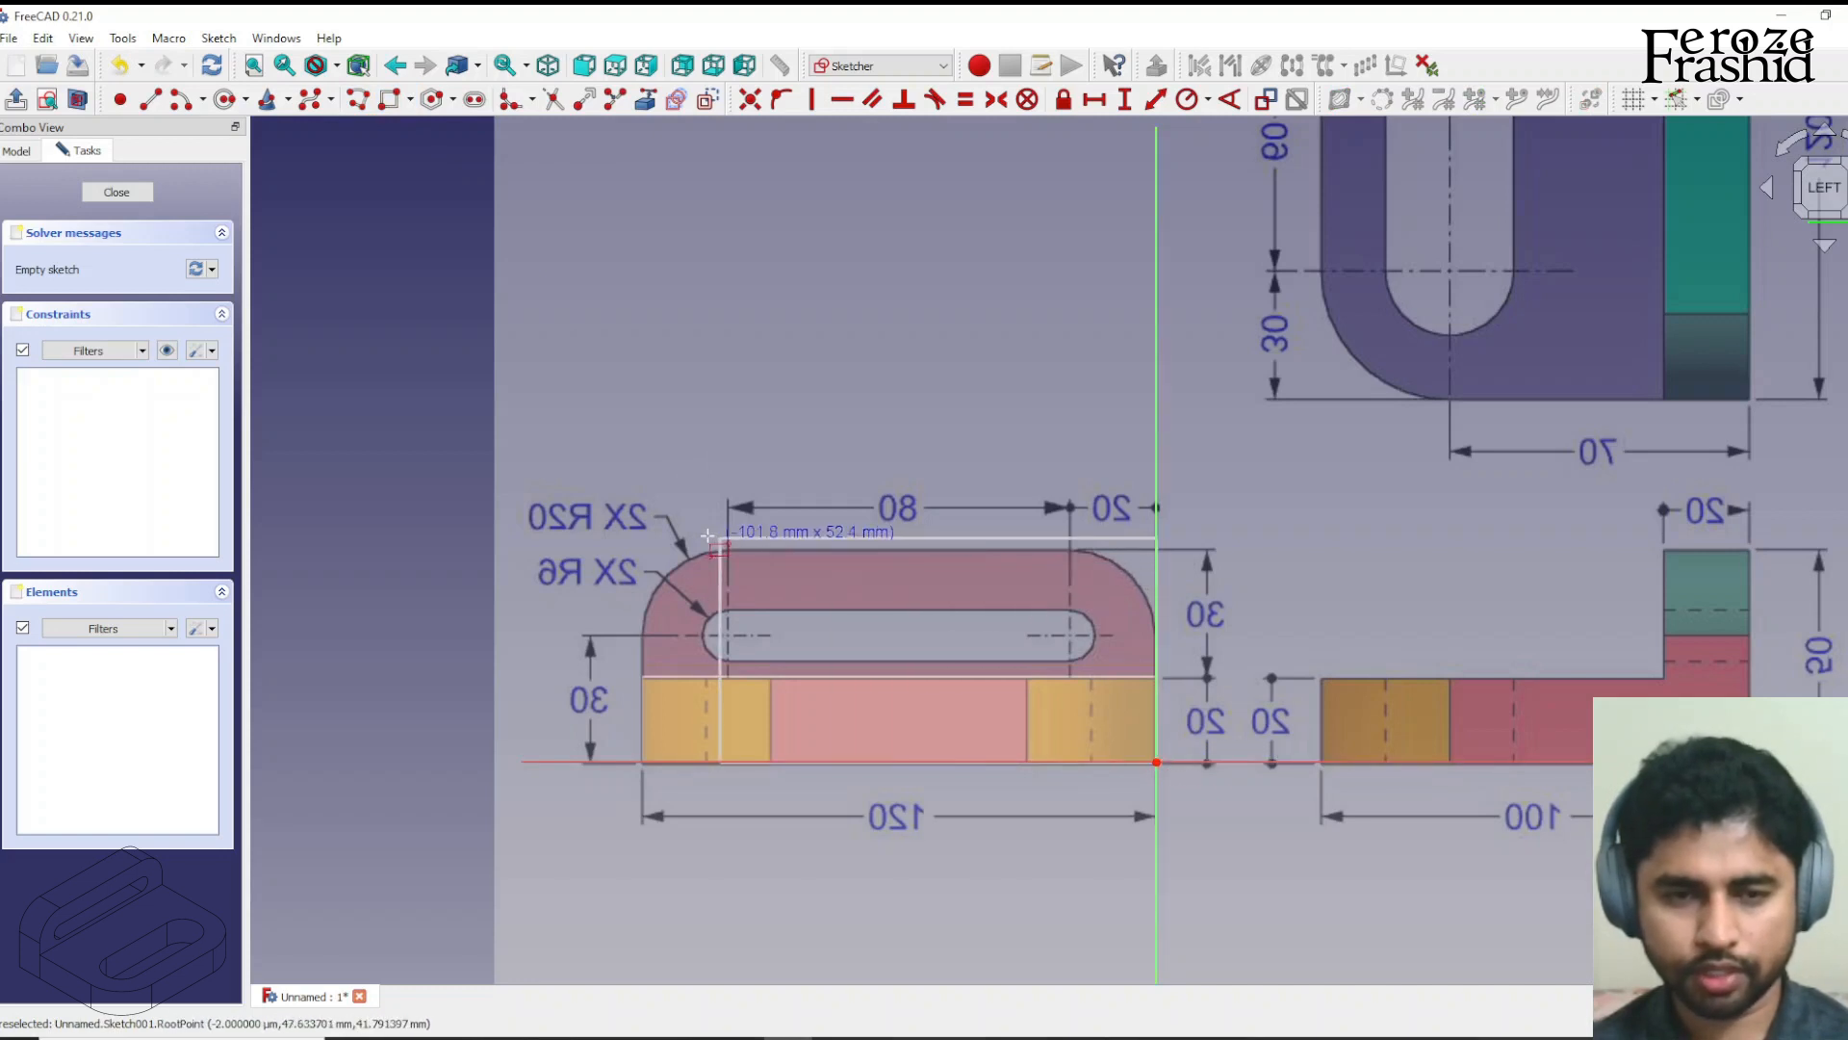
pyautogui.click(638, 542)
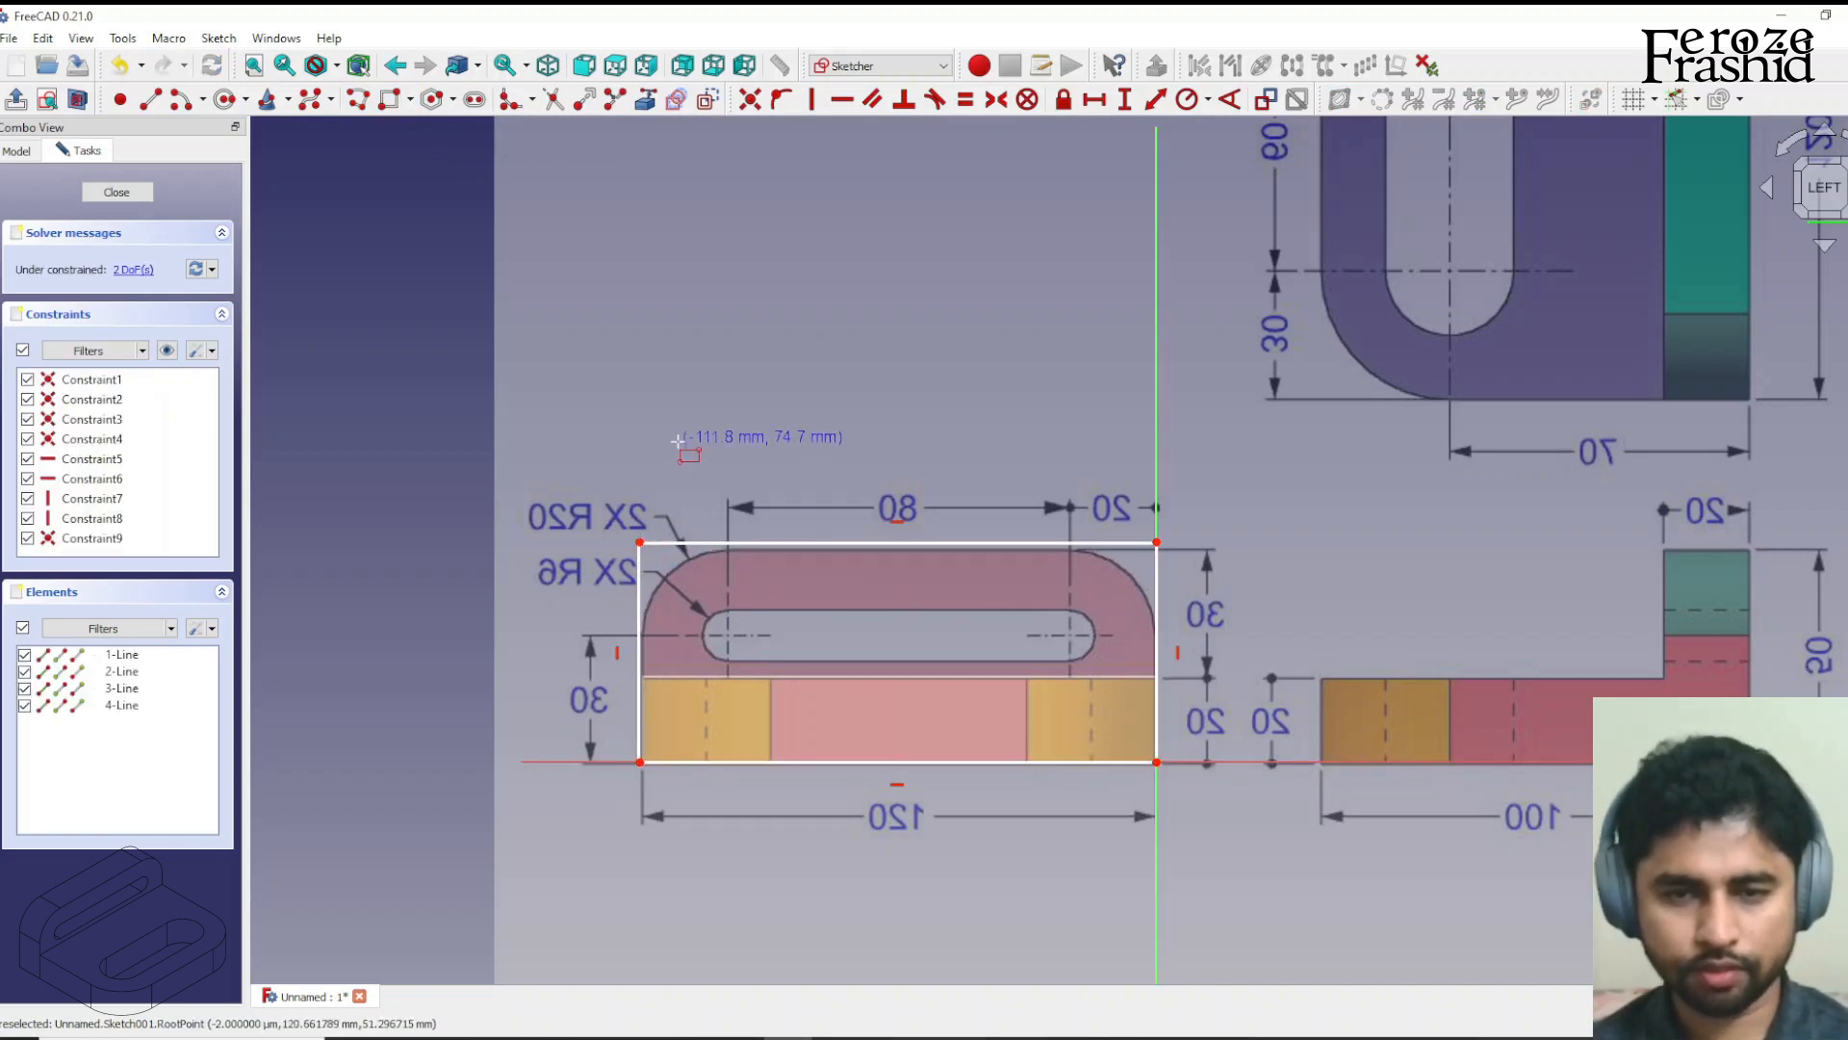
# Constrain the rectangle to 120 mm wide and 20+30 mm high.
pyautogui.click(803, 761)
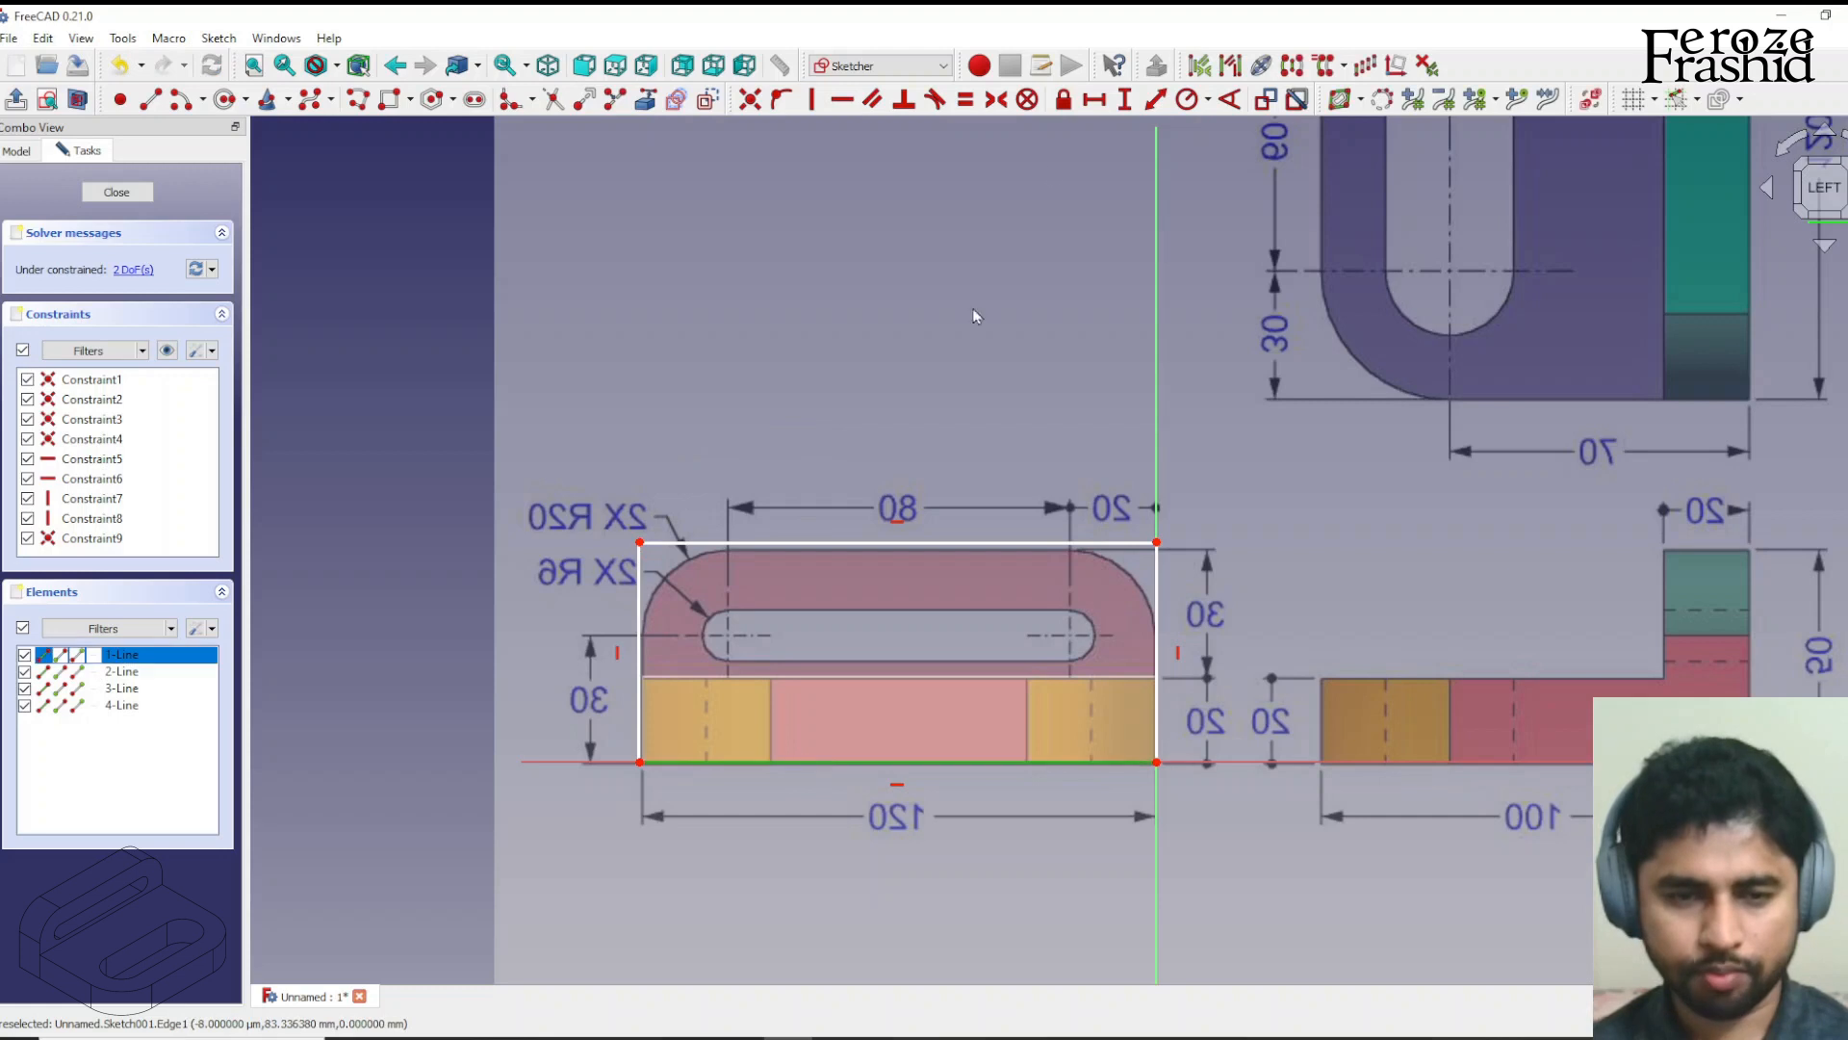
pyautogui.click(1097, 101)
pyautogui.write('120')
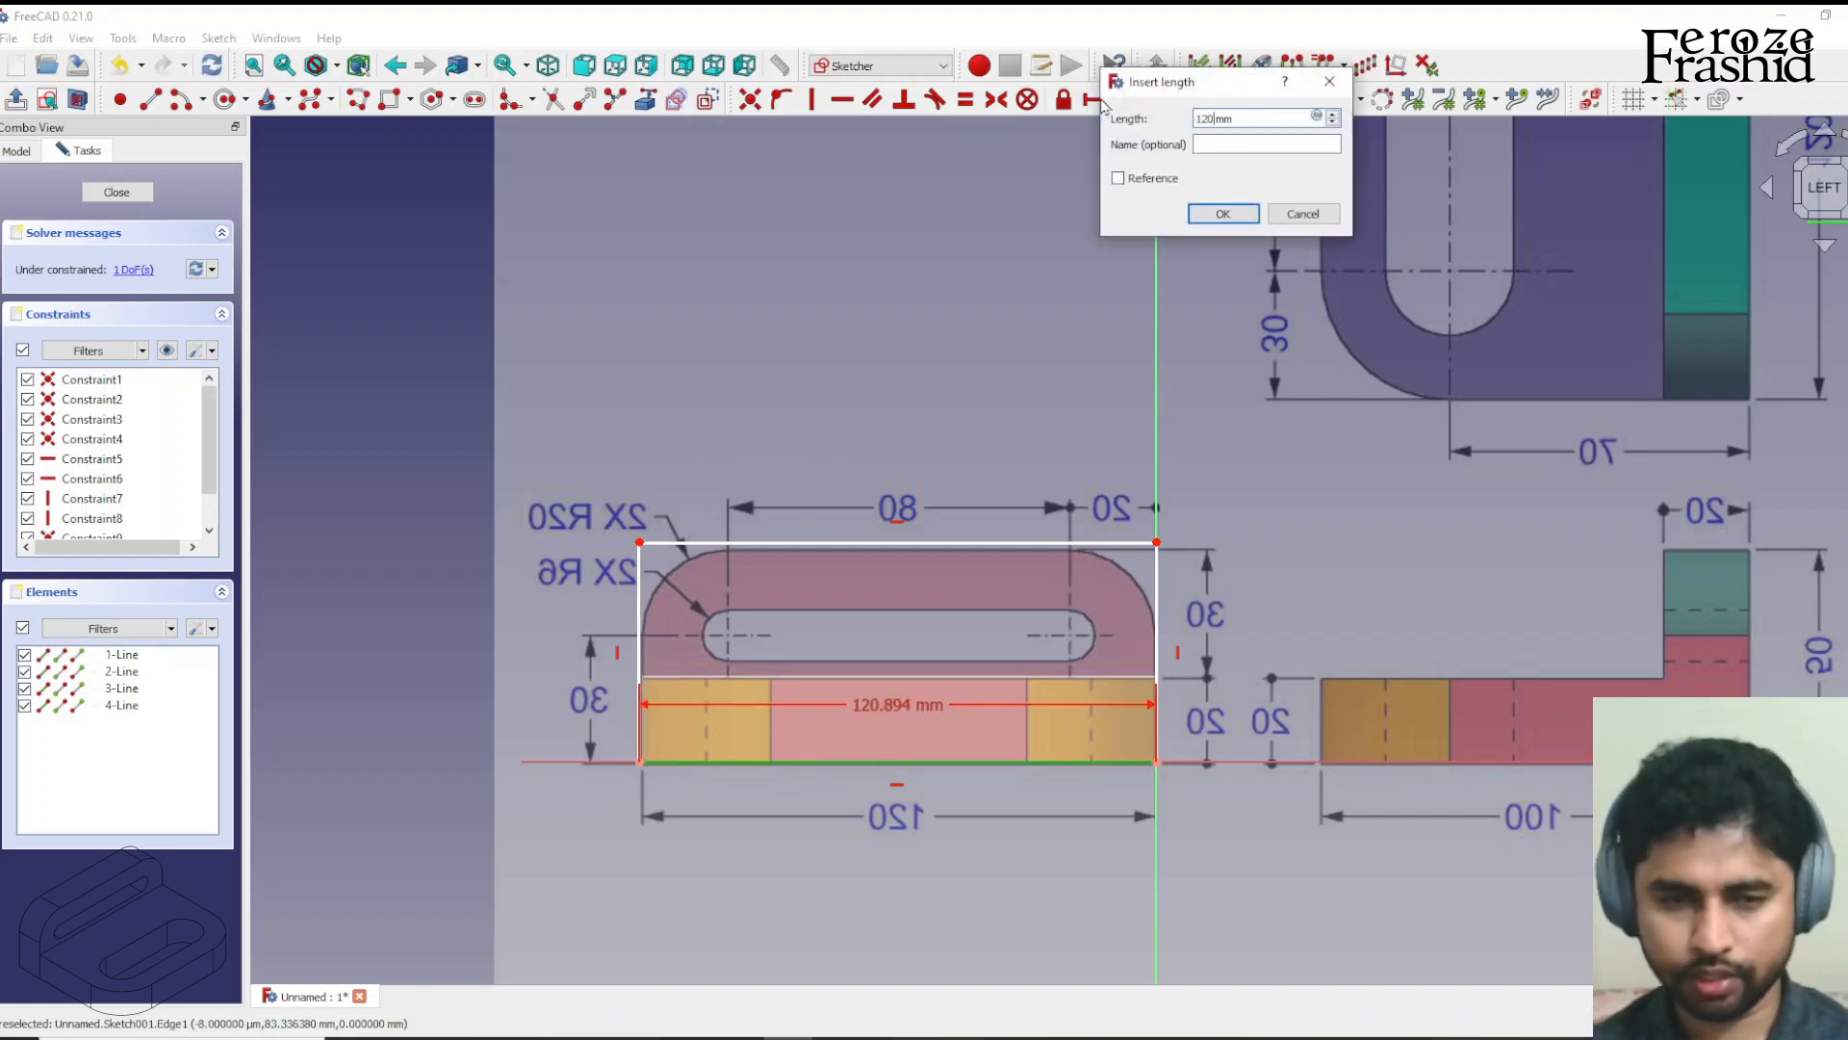
pyautogui.write('0')
pyautogui.press('Return')
pyautogui.click(1173, 647)
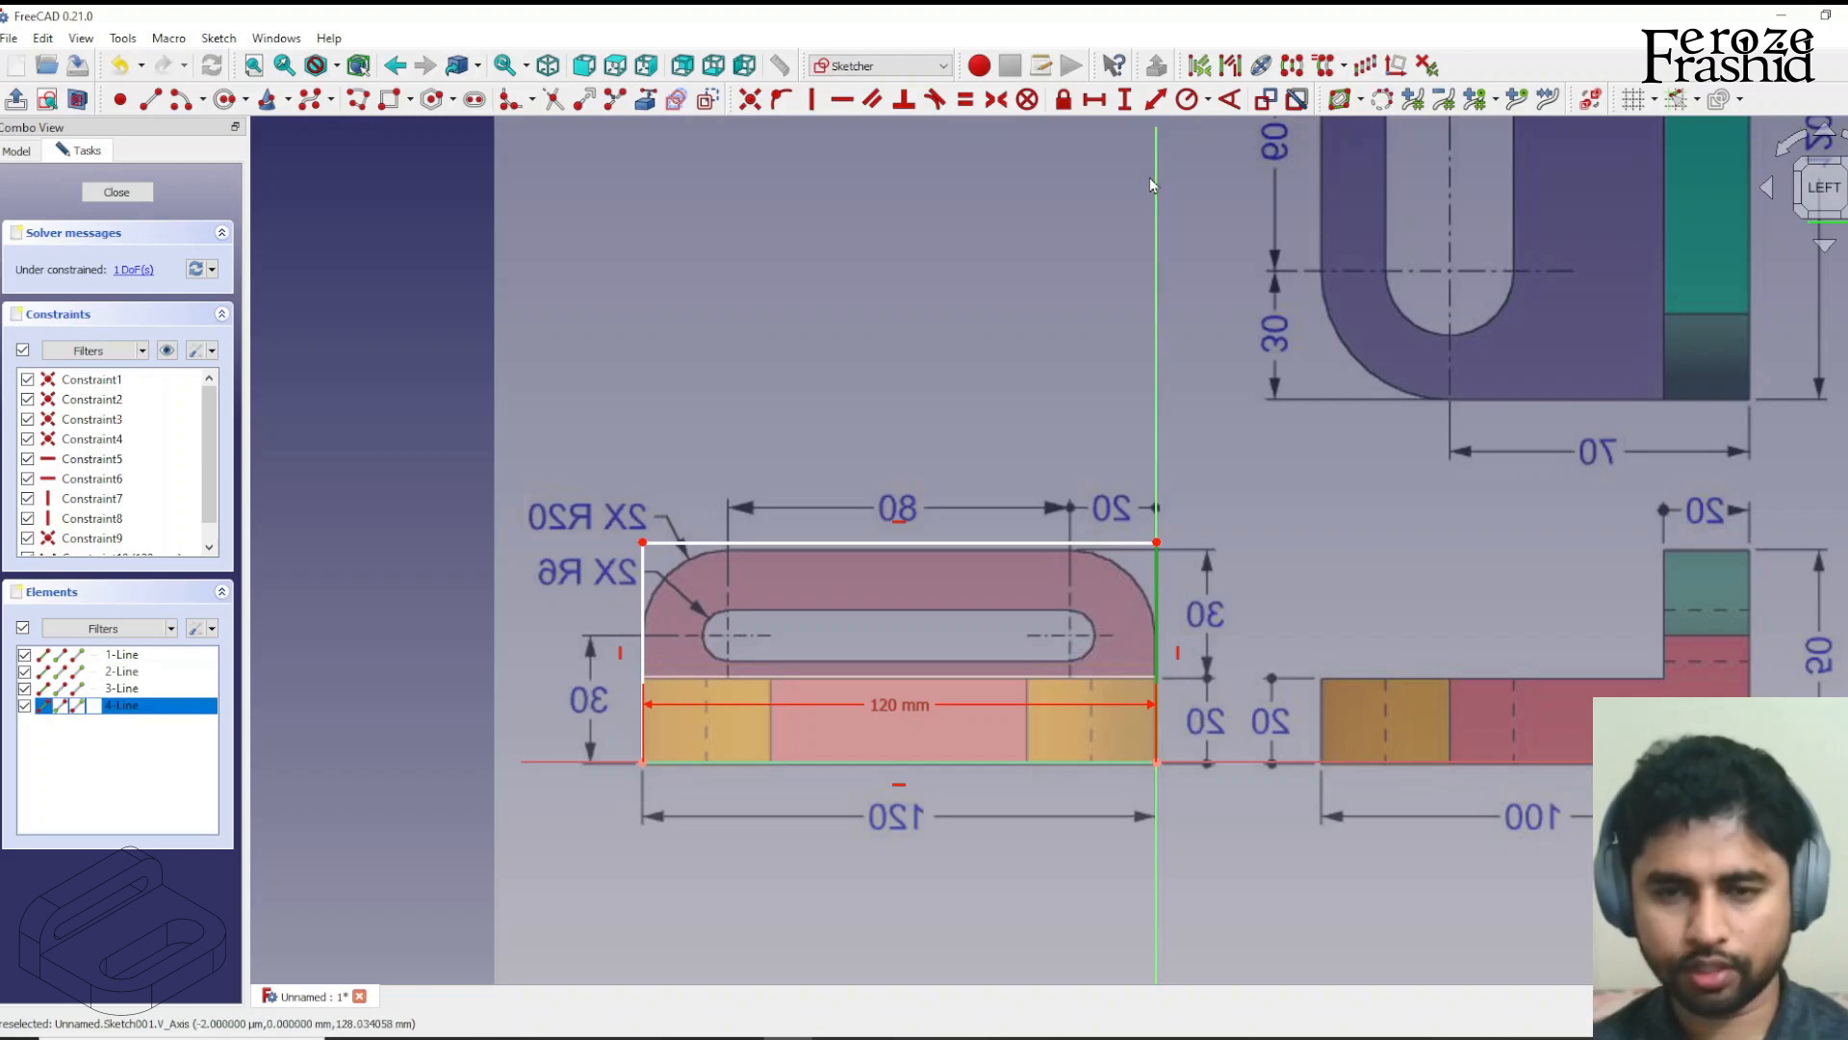
pyautogui.click(1124, 100)
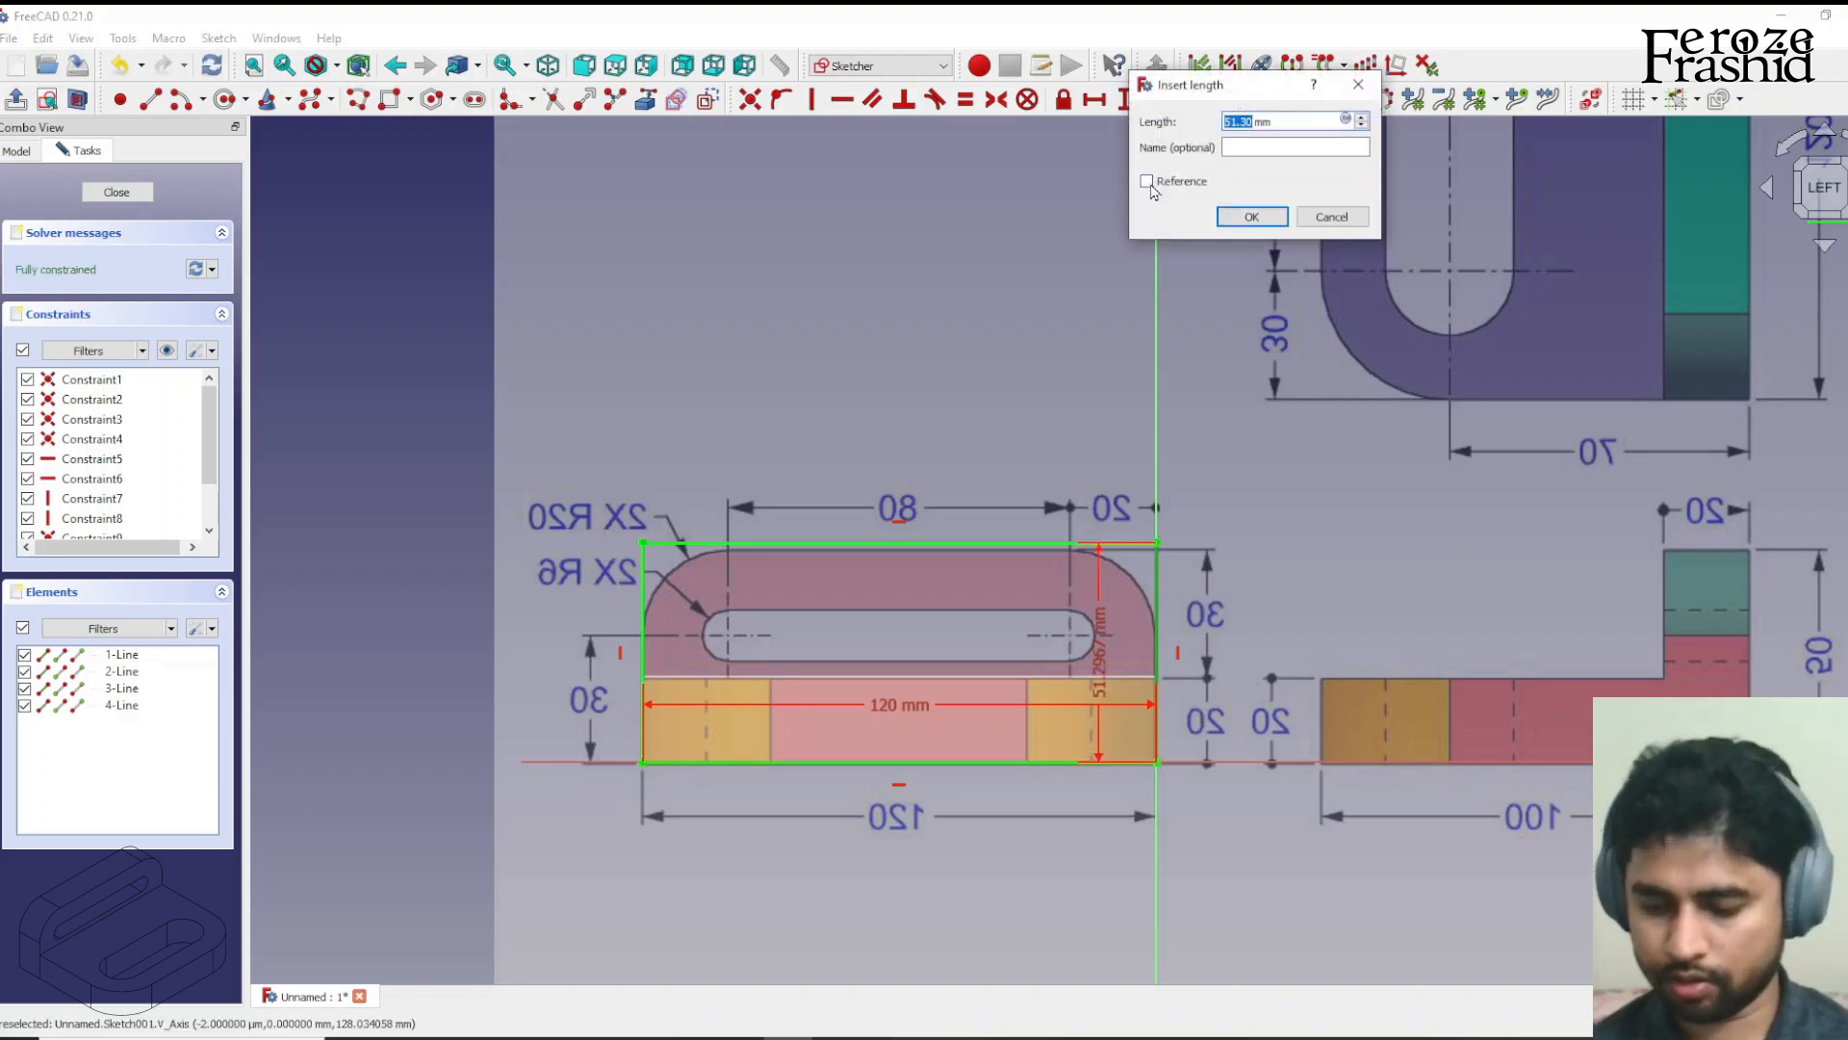
pyautogui.write('20+30')
pyautogui.press('Return')
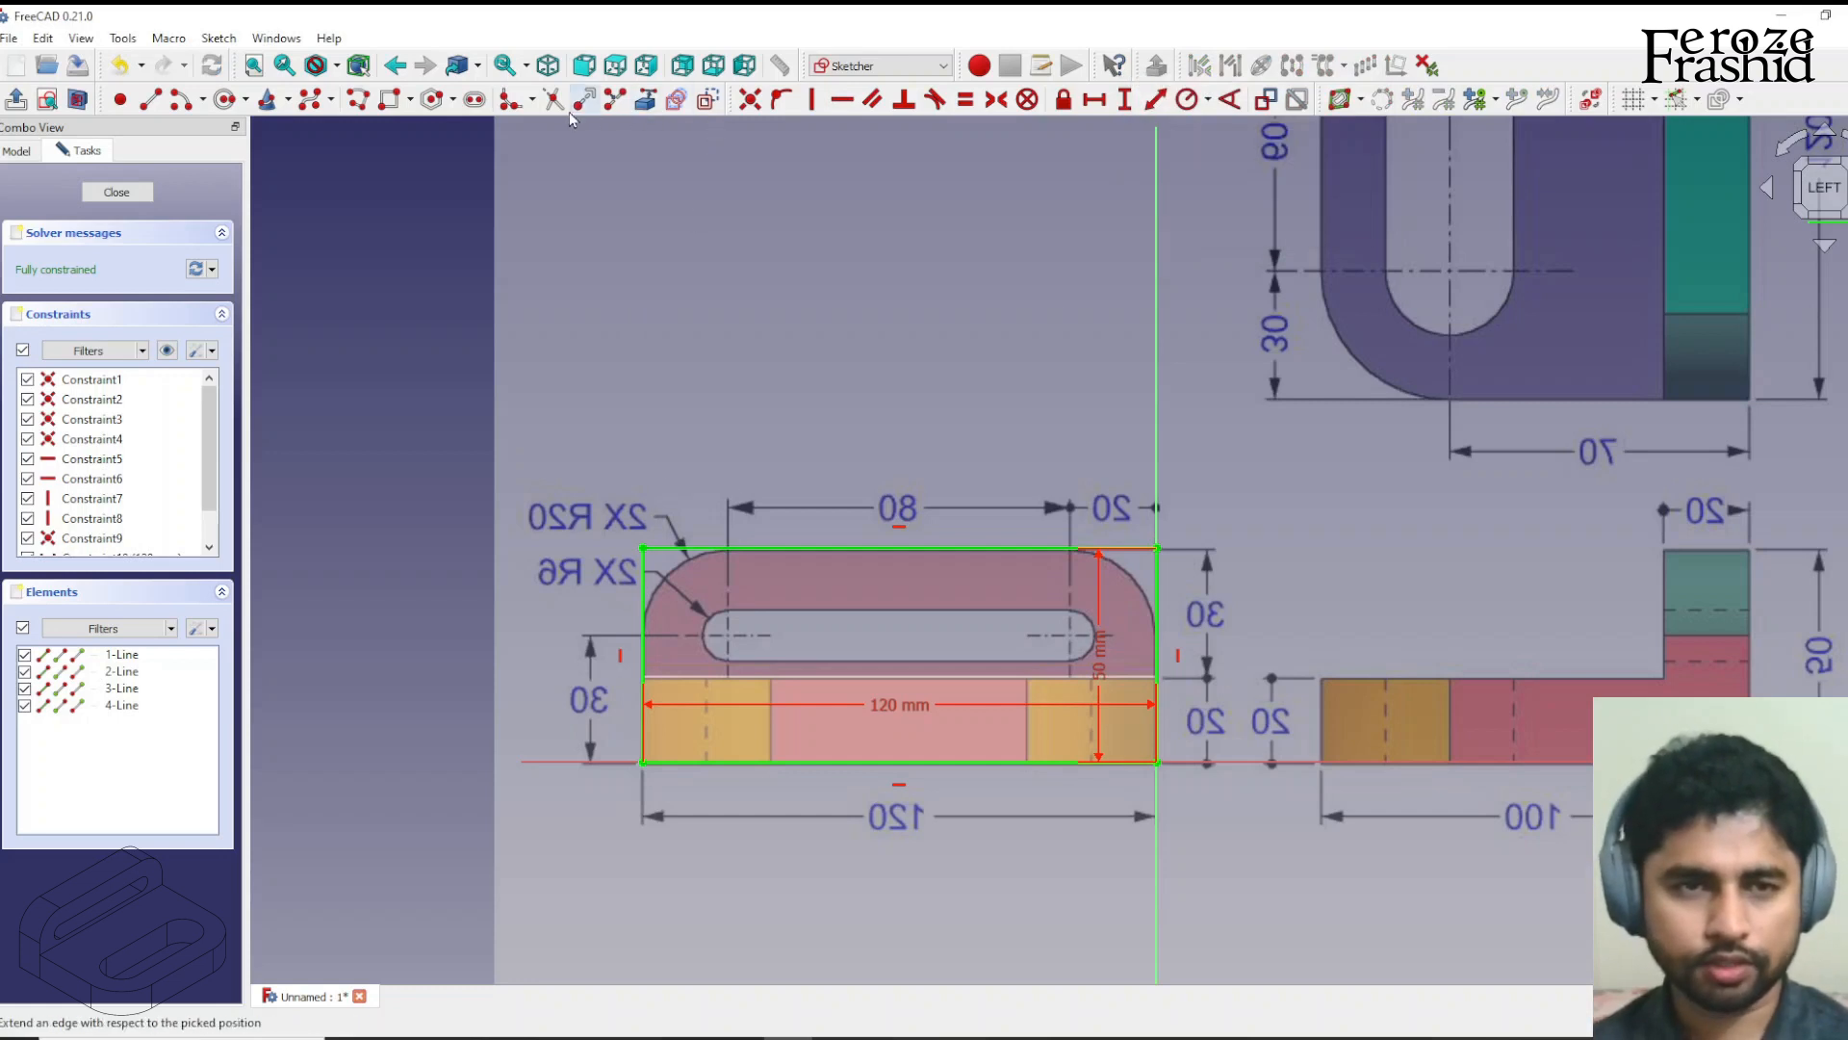
# Fillet the rectangle's two upper corners while preserving the corner points.
pyautogui.click(512, 110)
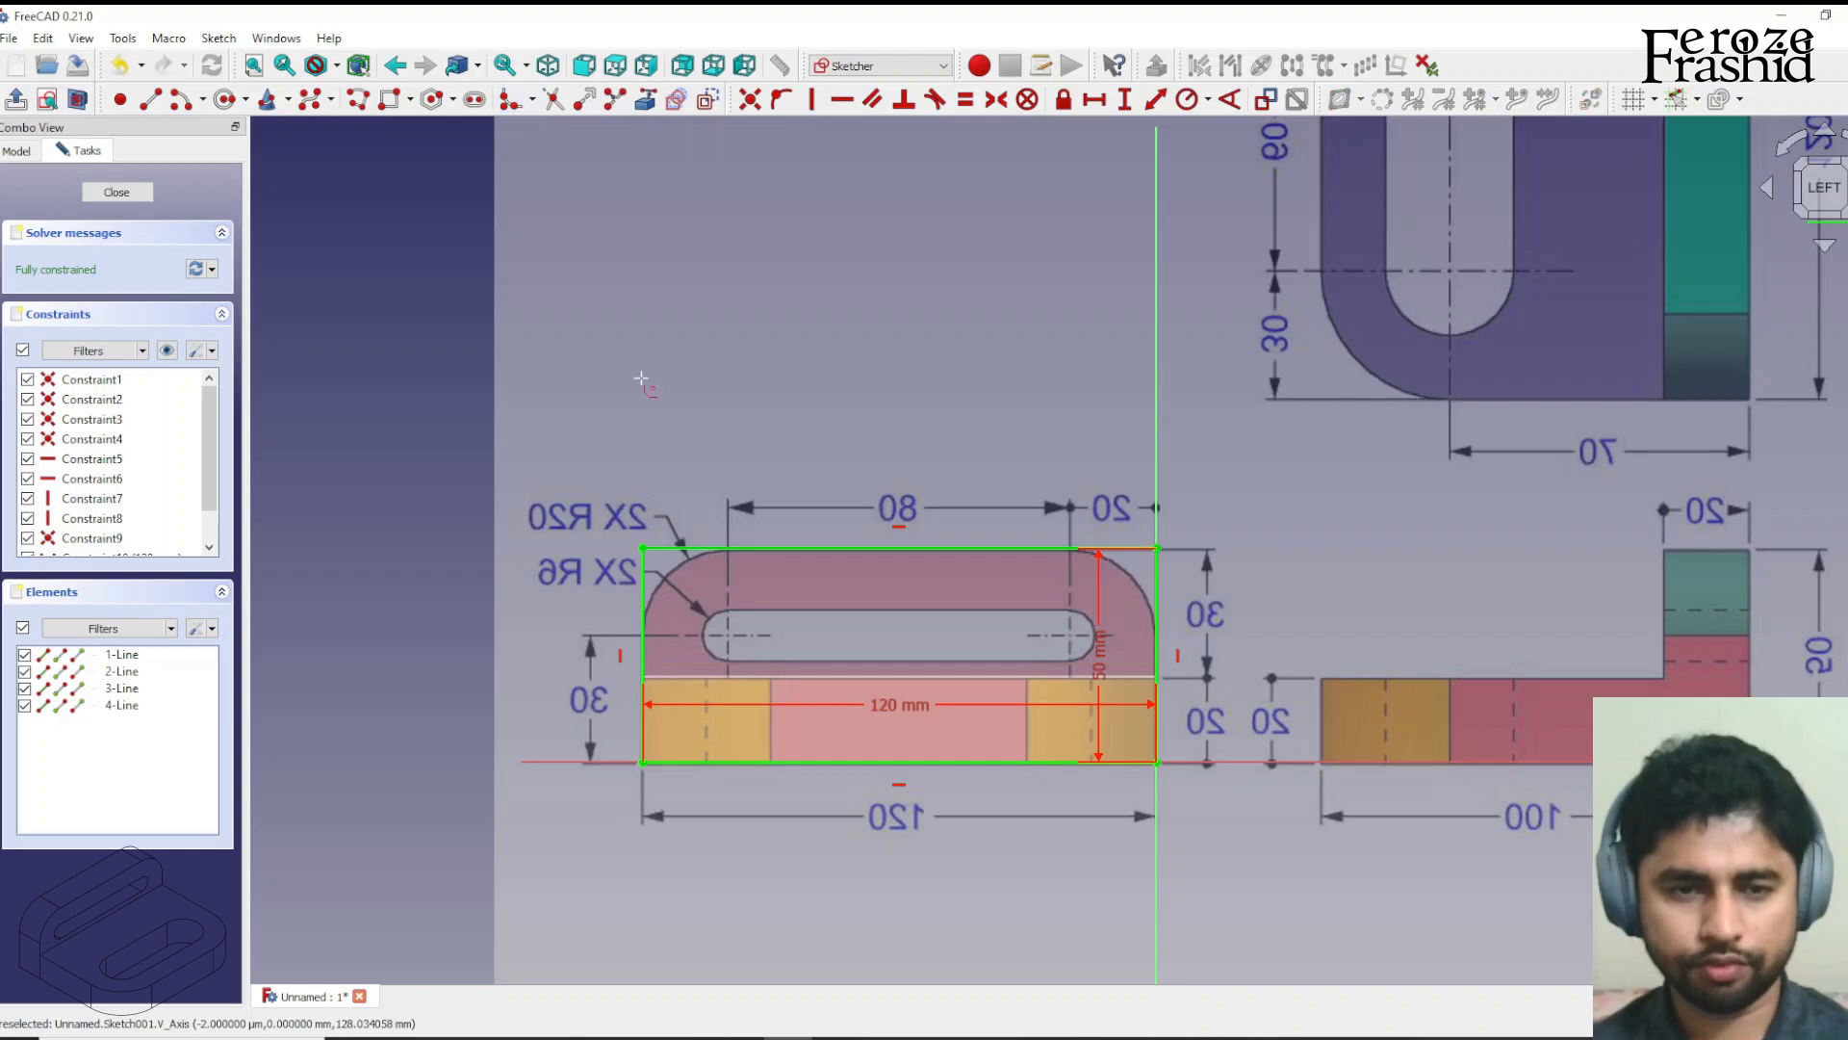
pyautogui.click(662, 549)
pyautogui.click(643, 574)
pyautogui.click(1139, 549)
pyautogui.click(1157, 578)
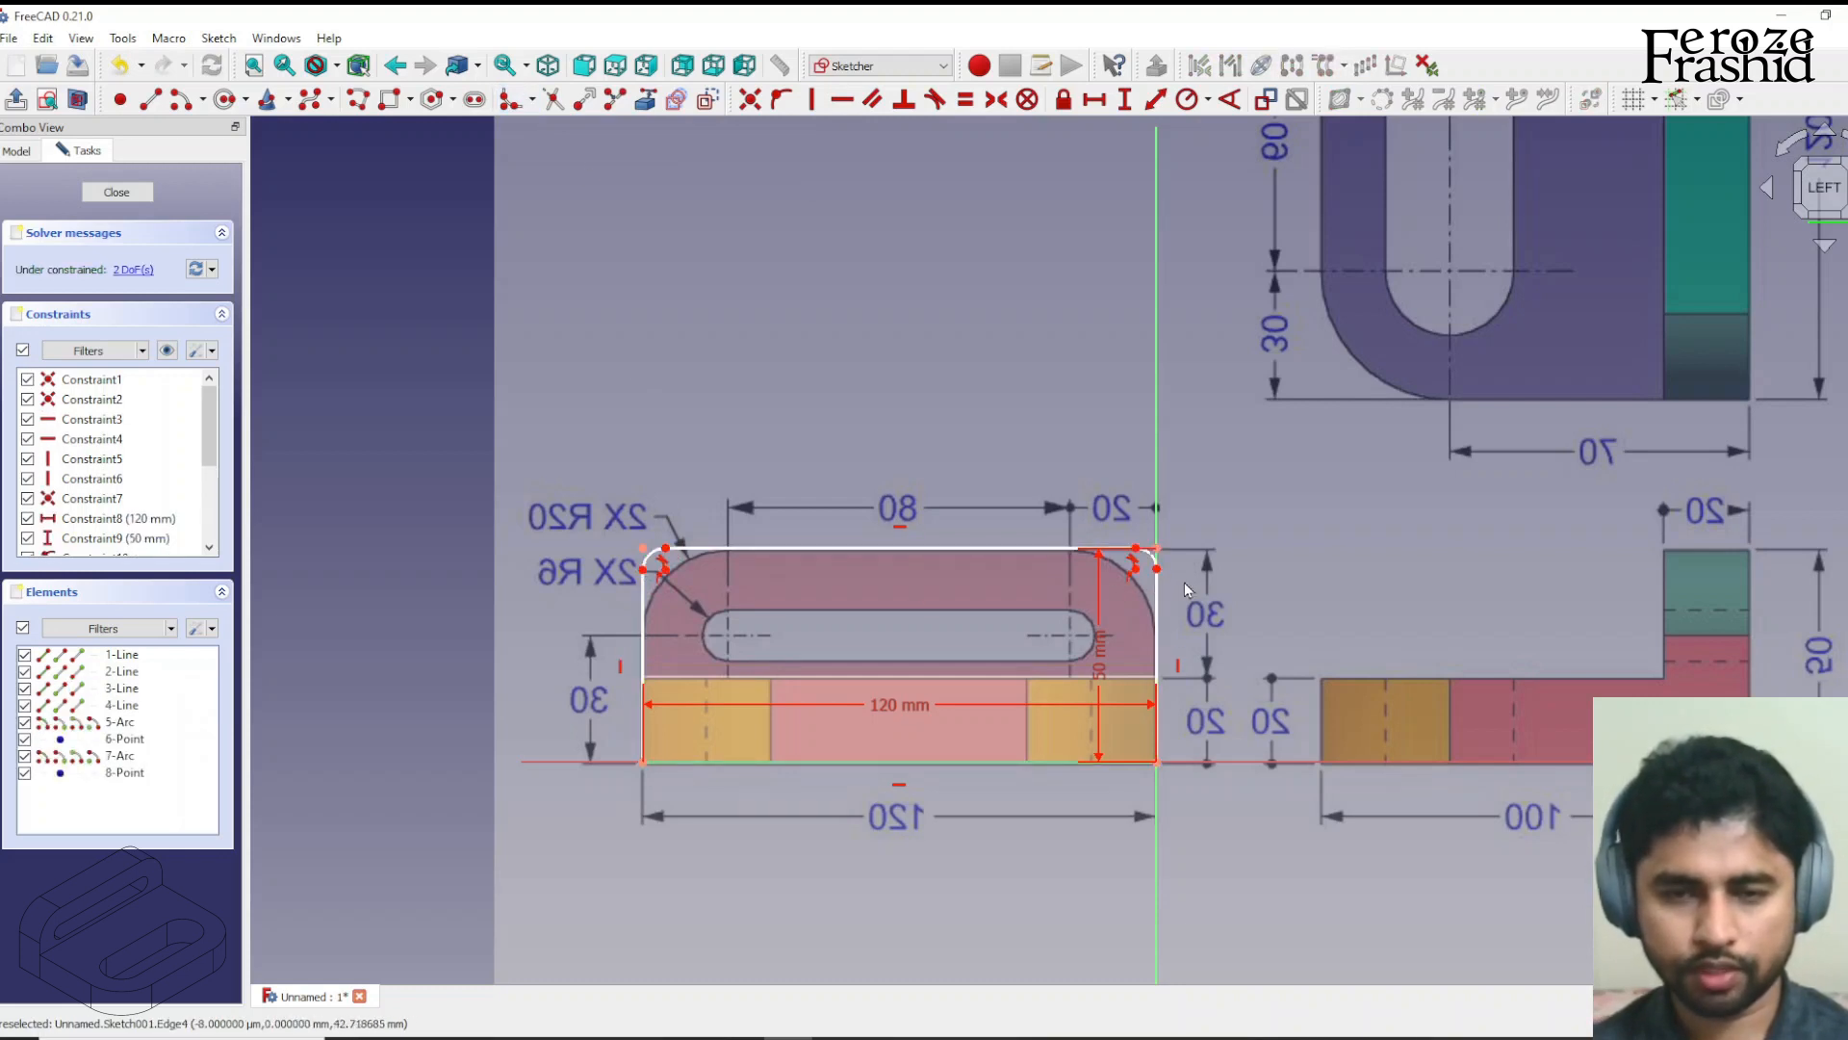
# Constrain both upper corner fillets to an equal radius of 20 mm.
pyautogui.click(1148, 555)
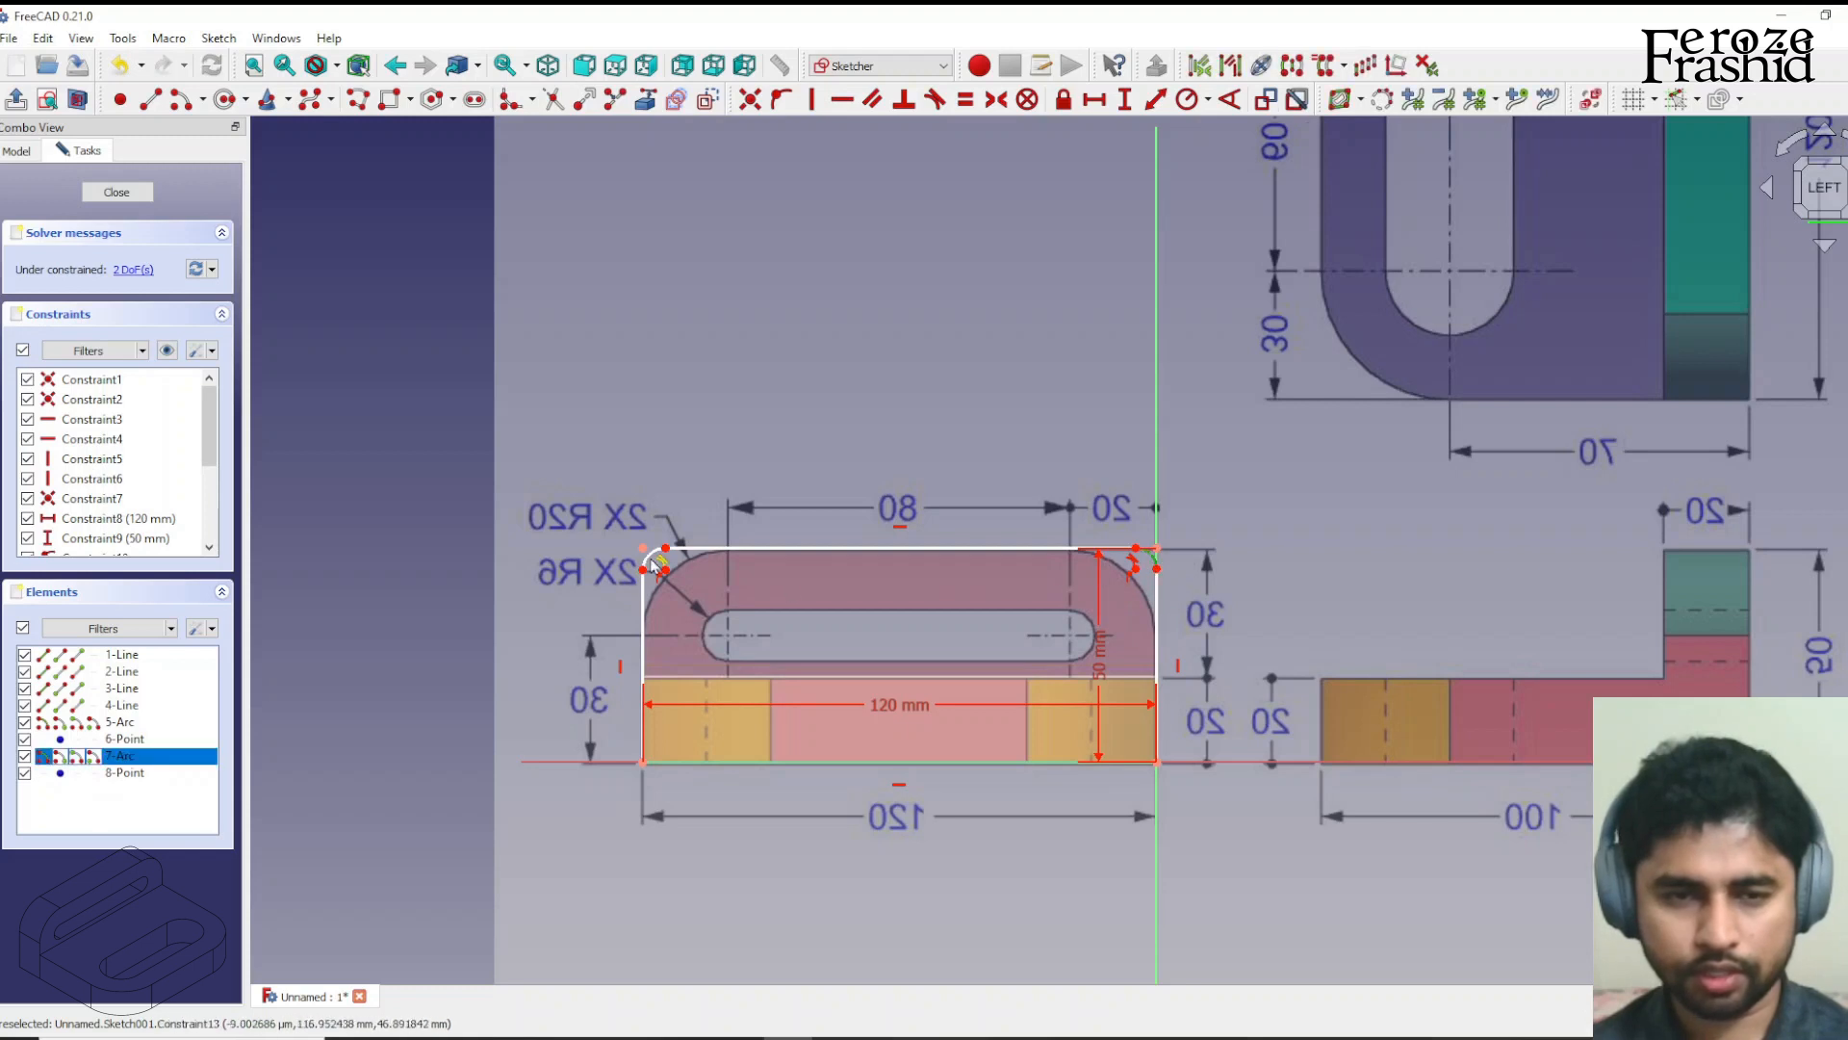
pyautogui.click(653, 562)
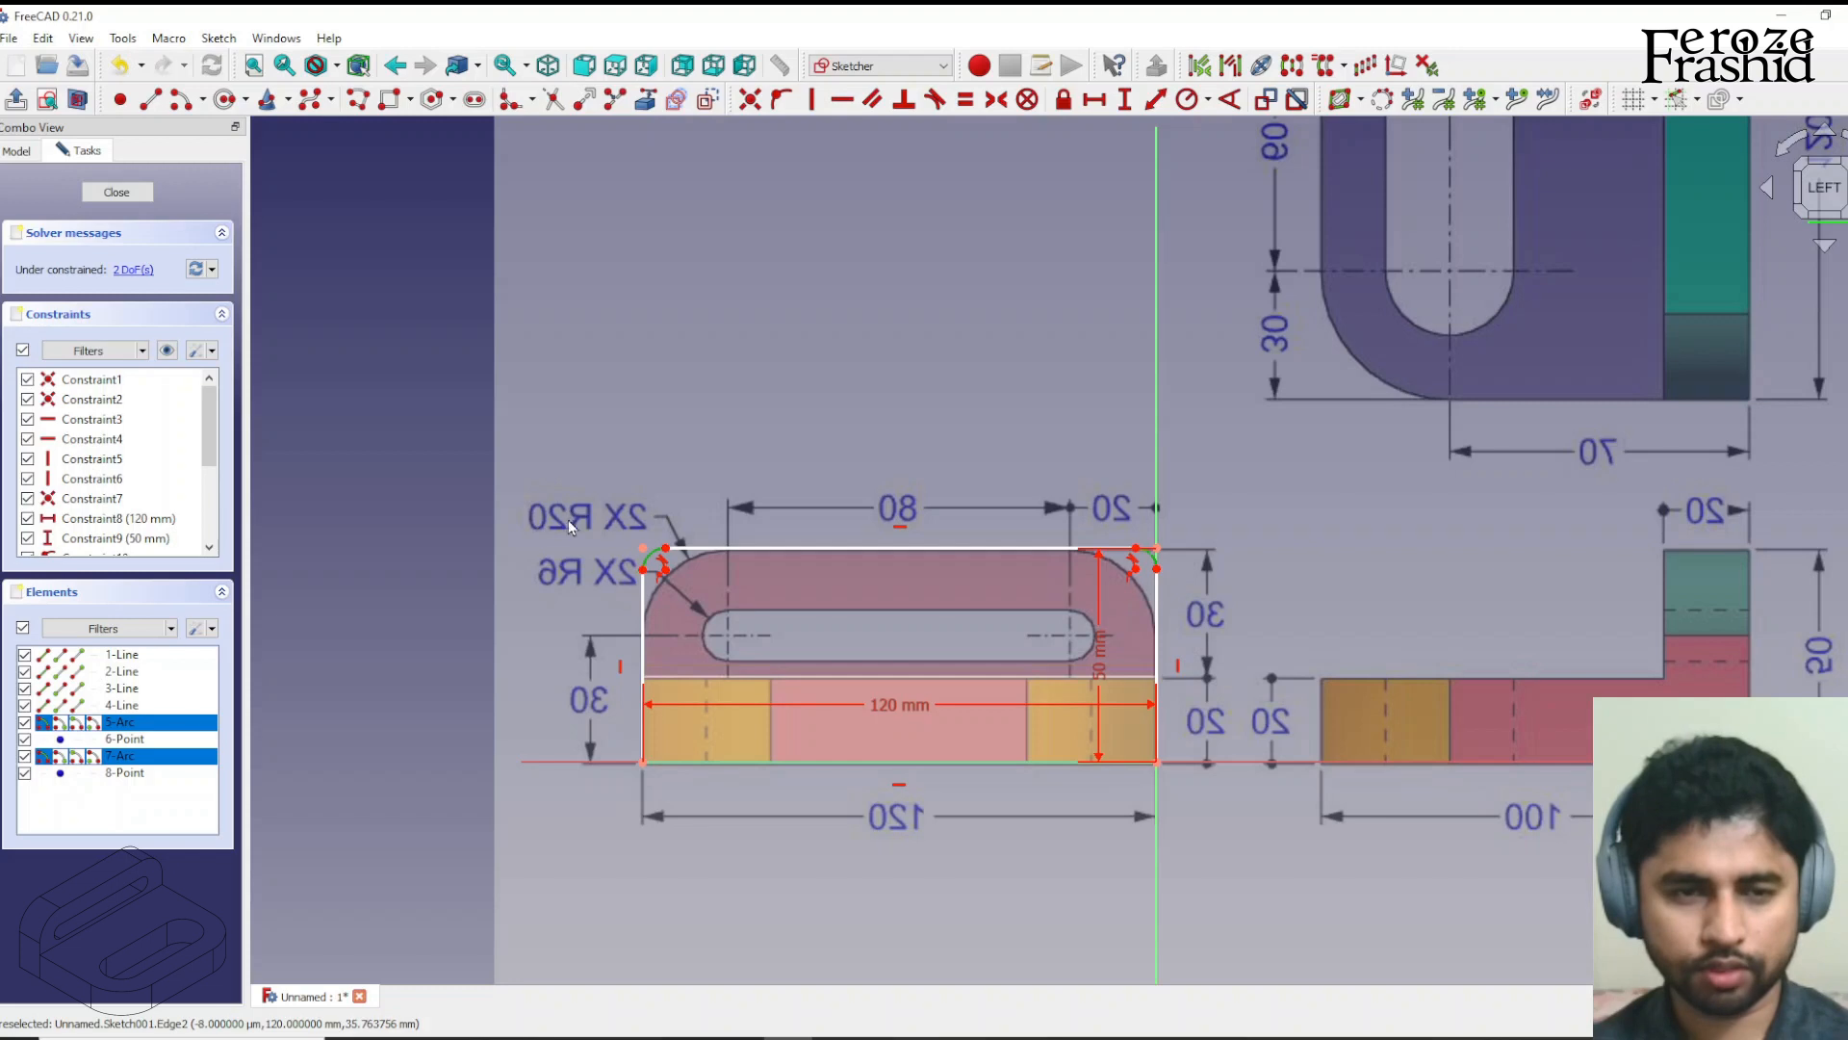
pyautogui.click(1180, 100)
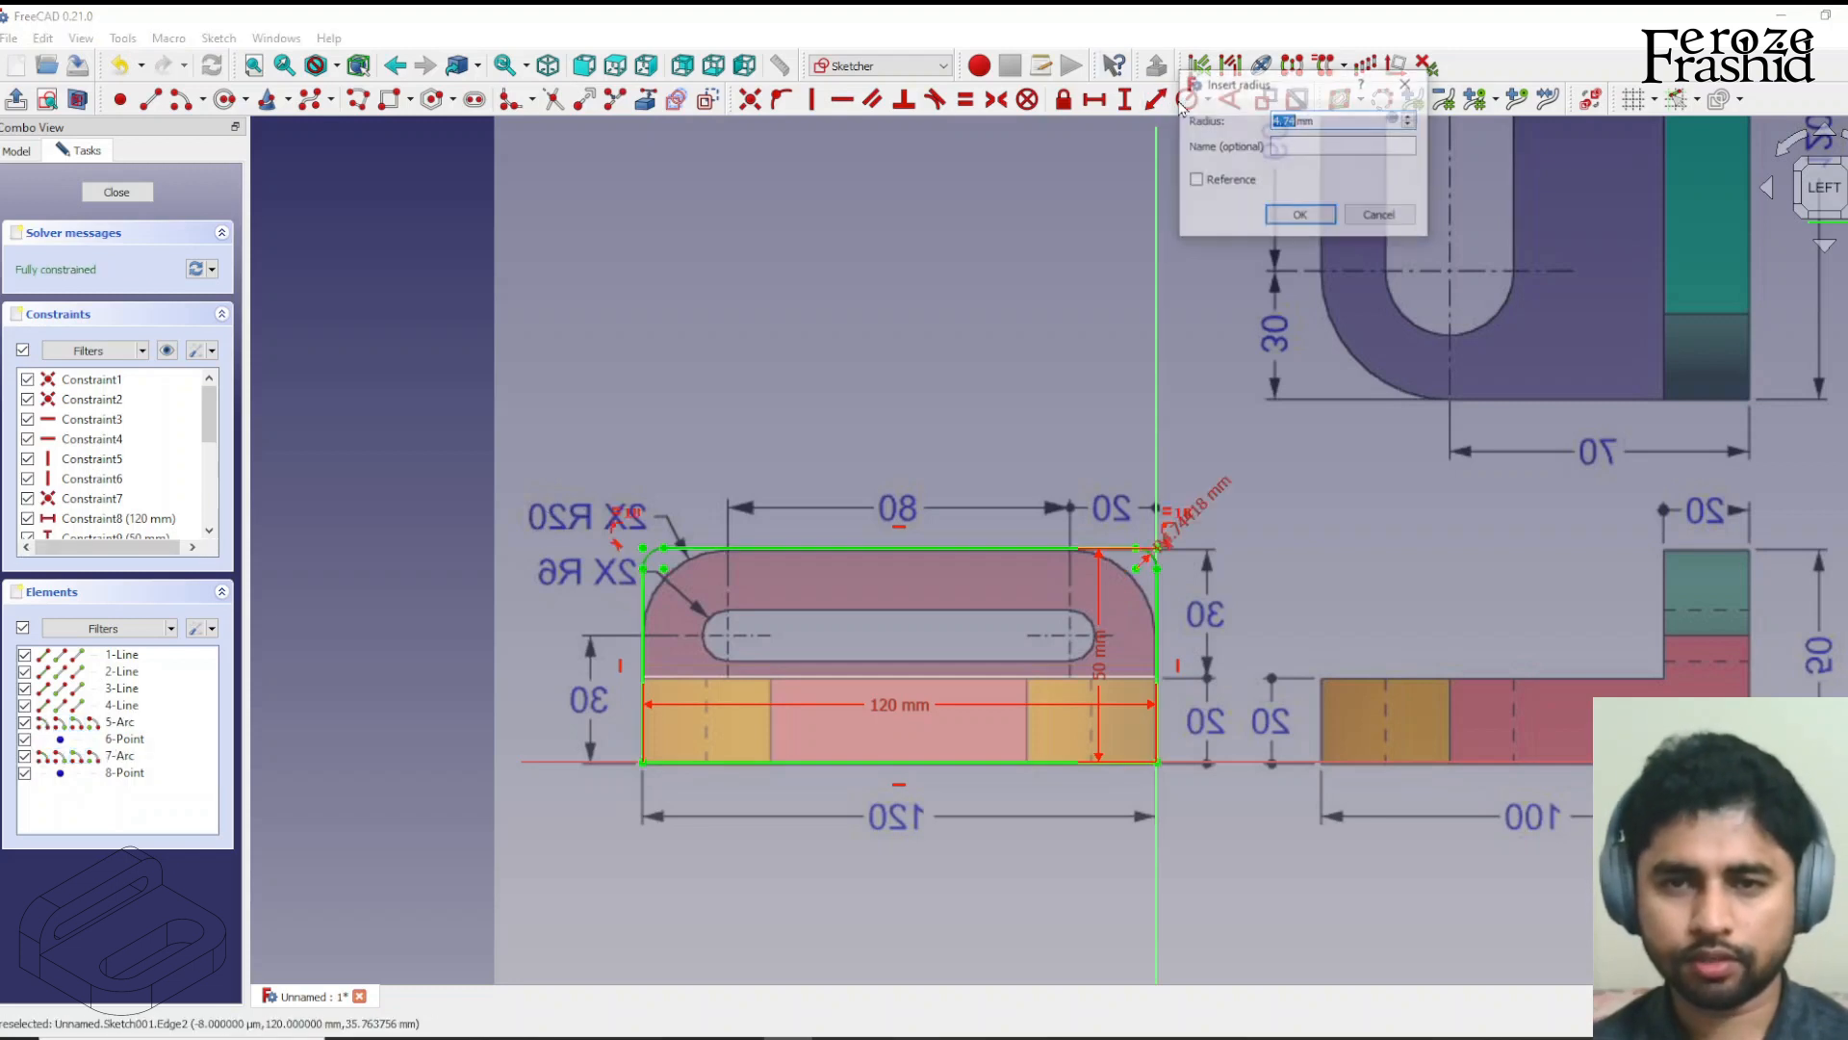
pyautogui.press('Return')
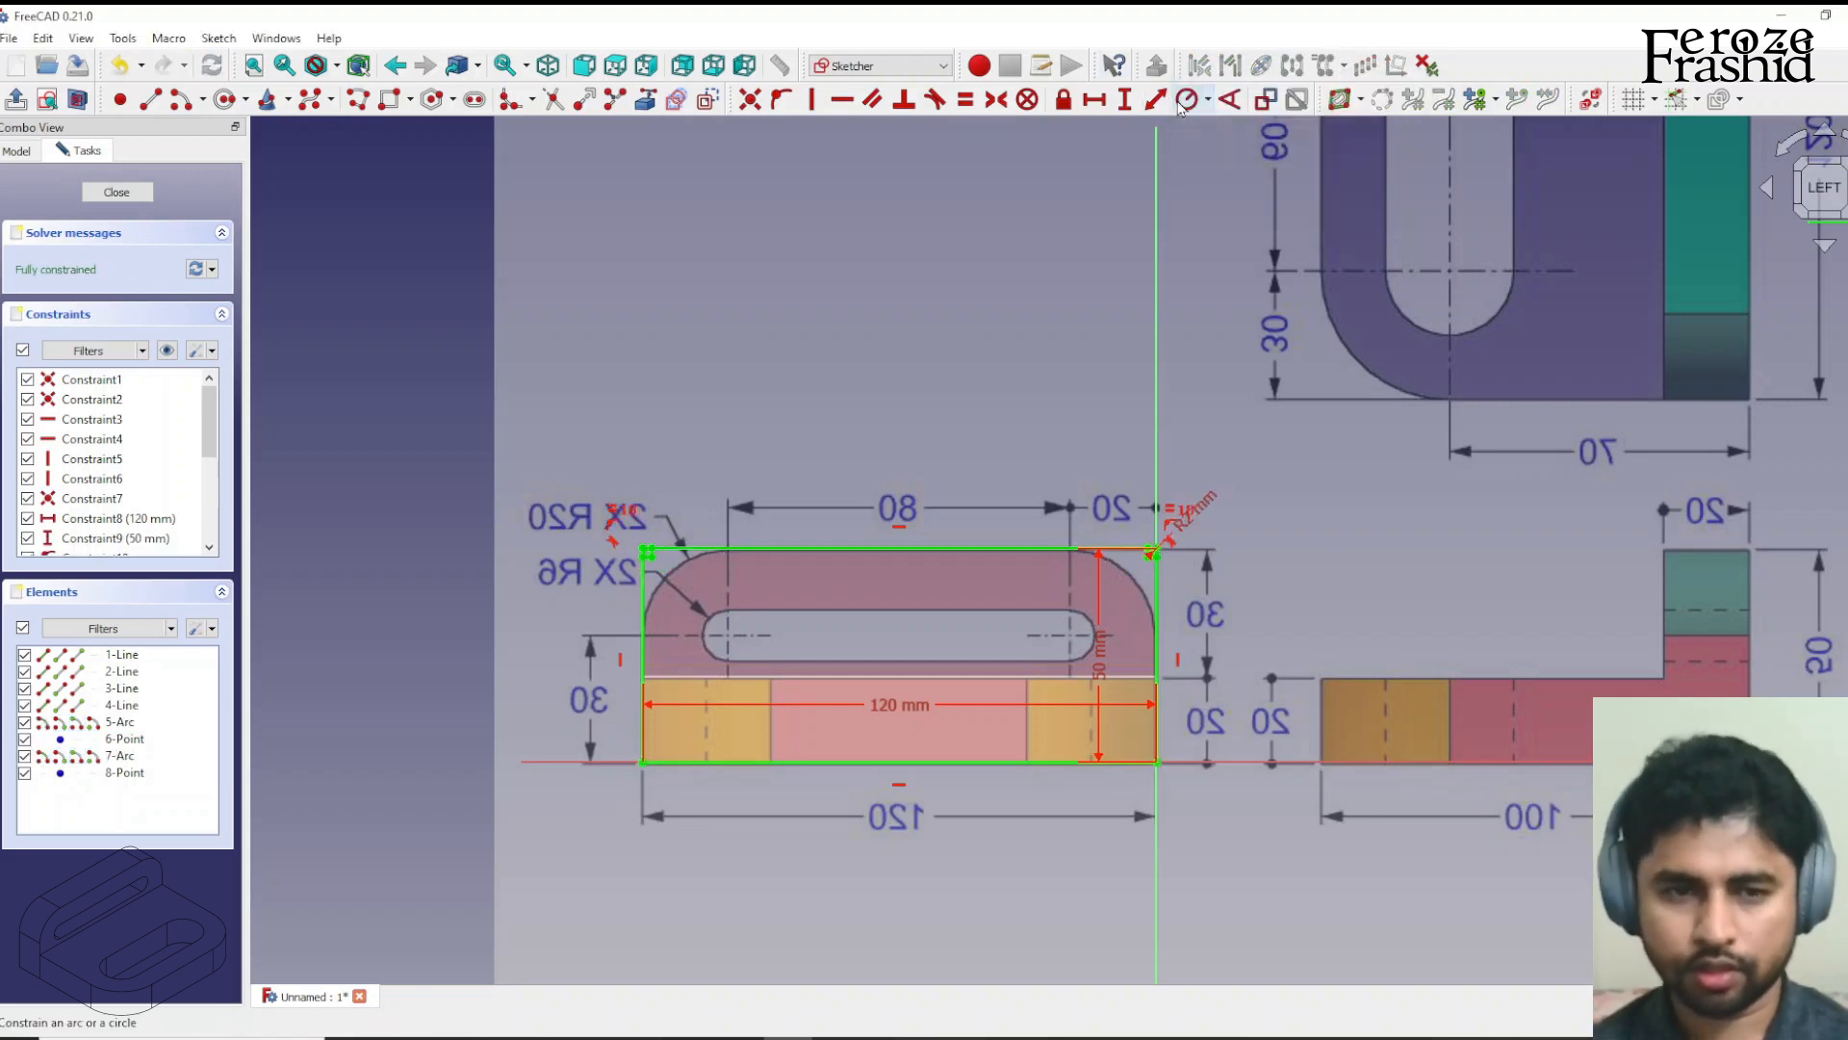
pyautogui.scroll(2, 1175, 584)
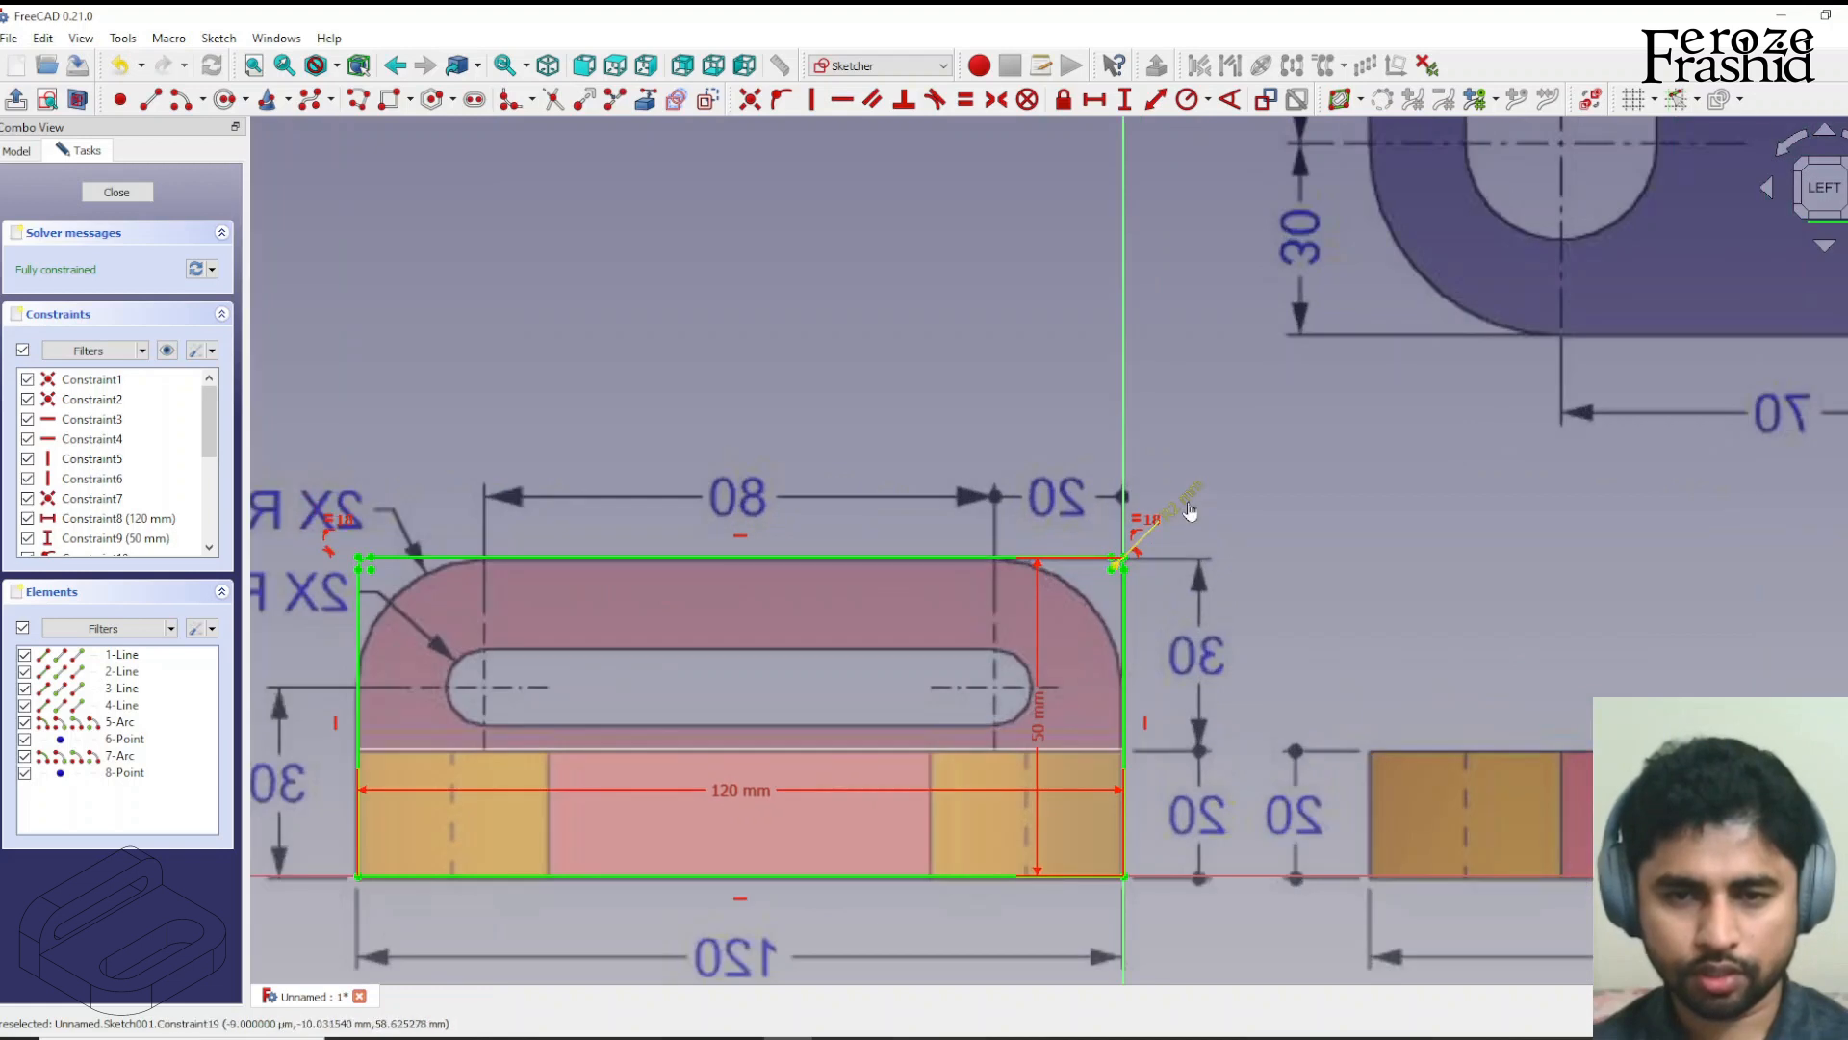
pyautogui.doubleClick(1175, 510)
pyautogui.press('Return')
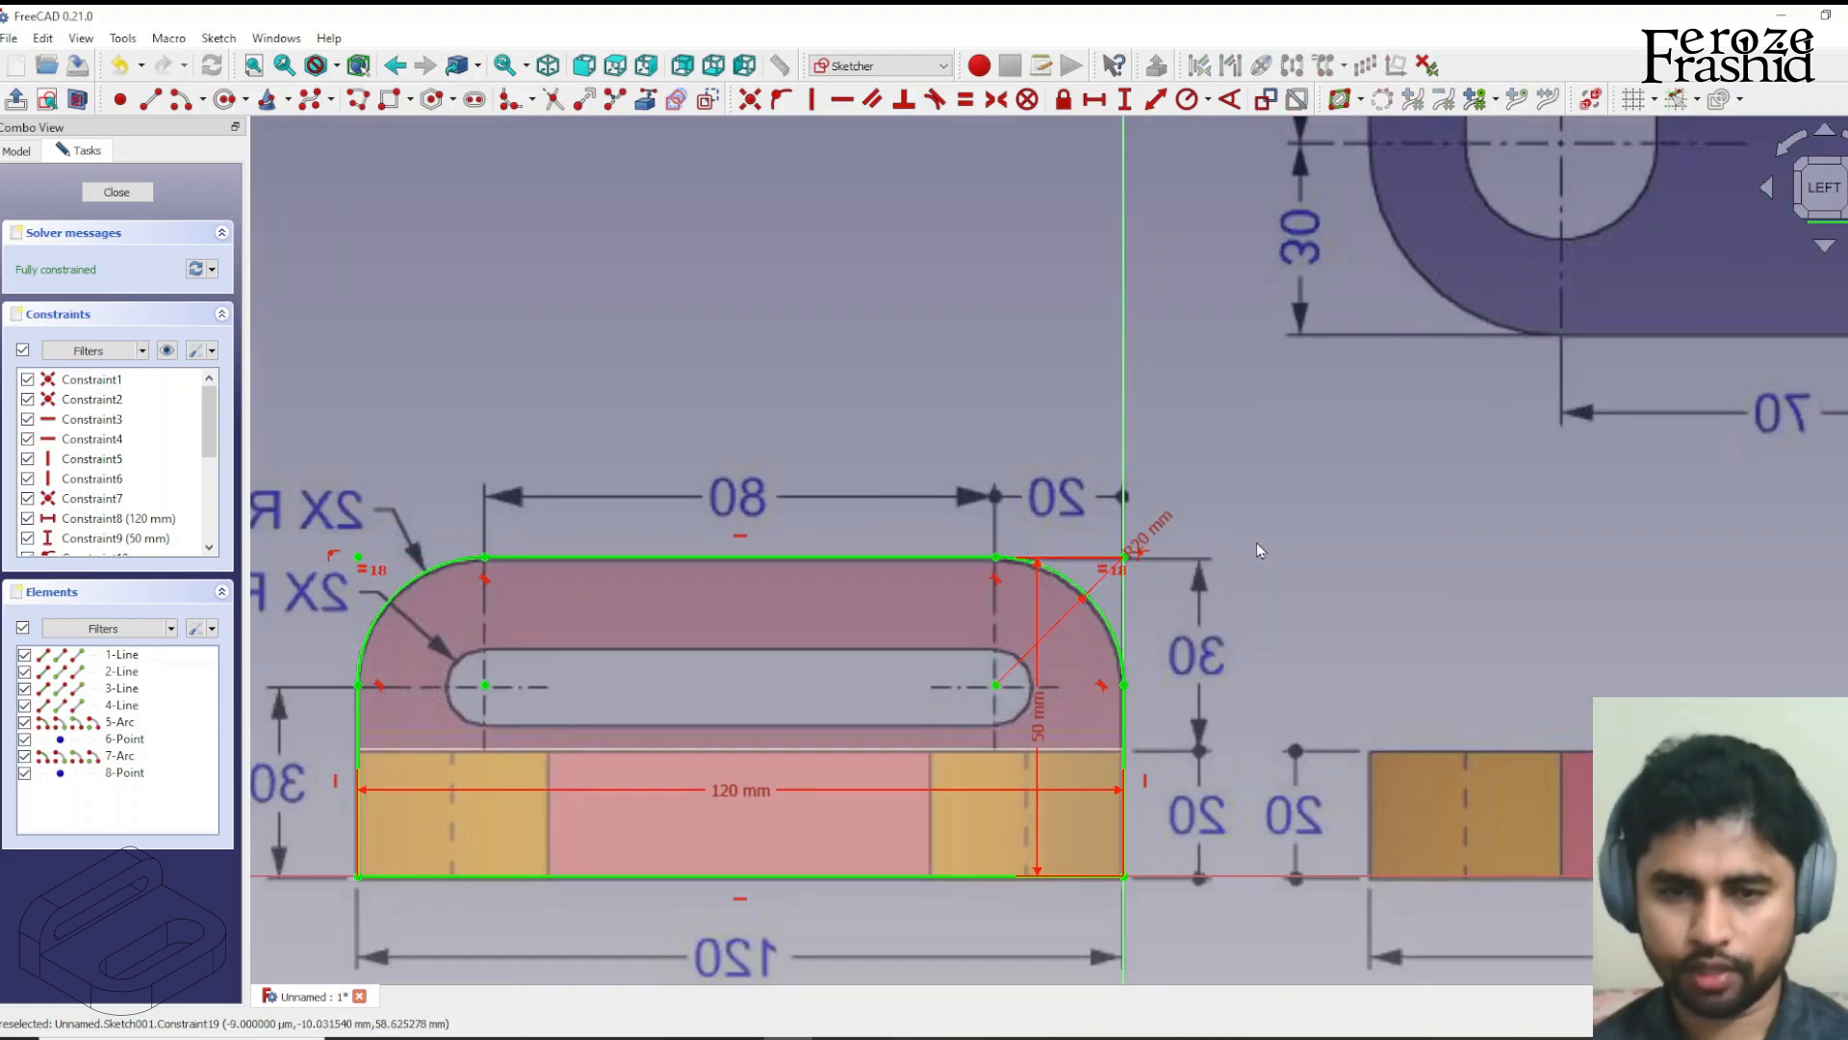
# Draw a slot between the two fillet centers and shrink it to about 6.4 mm radius over the reference slot.
pyautogui.scroll(-1, 1222, 570)
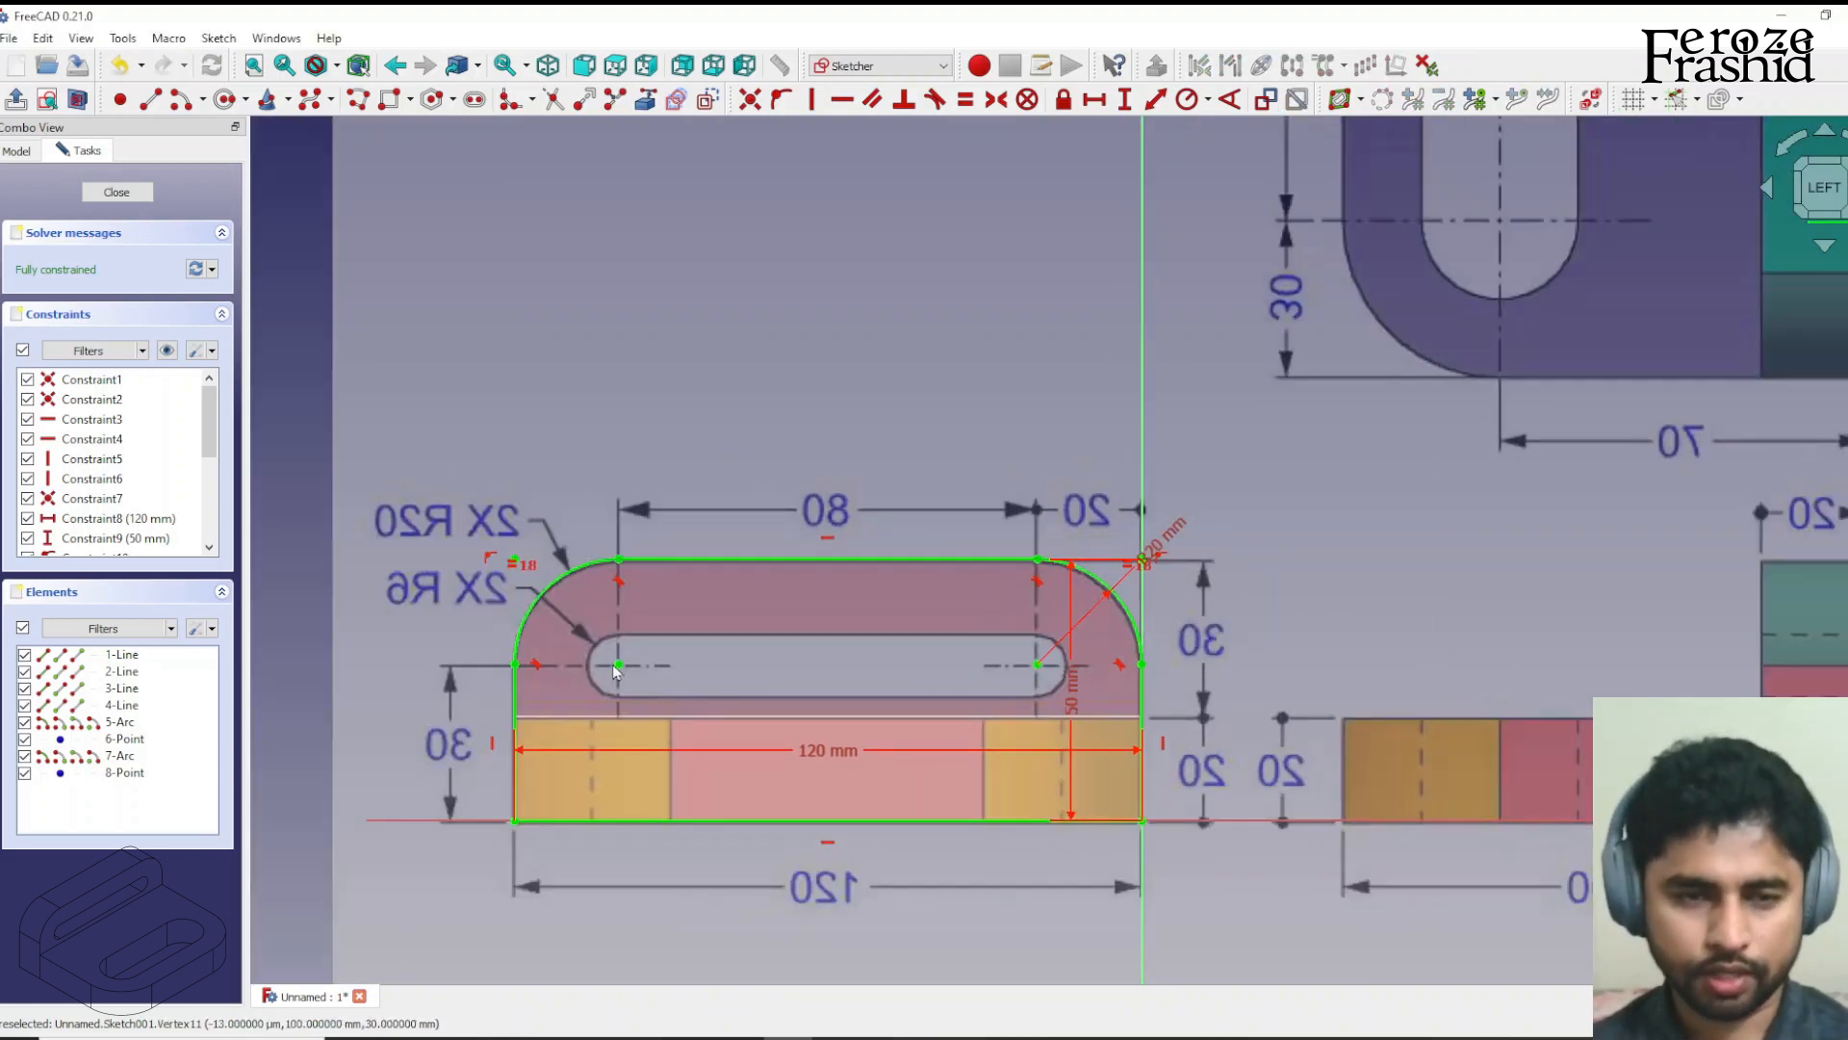
pyautogui.click(474, 99)
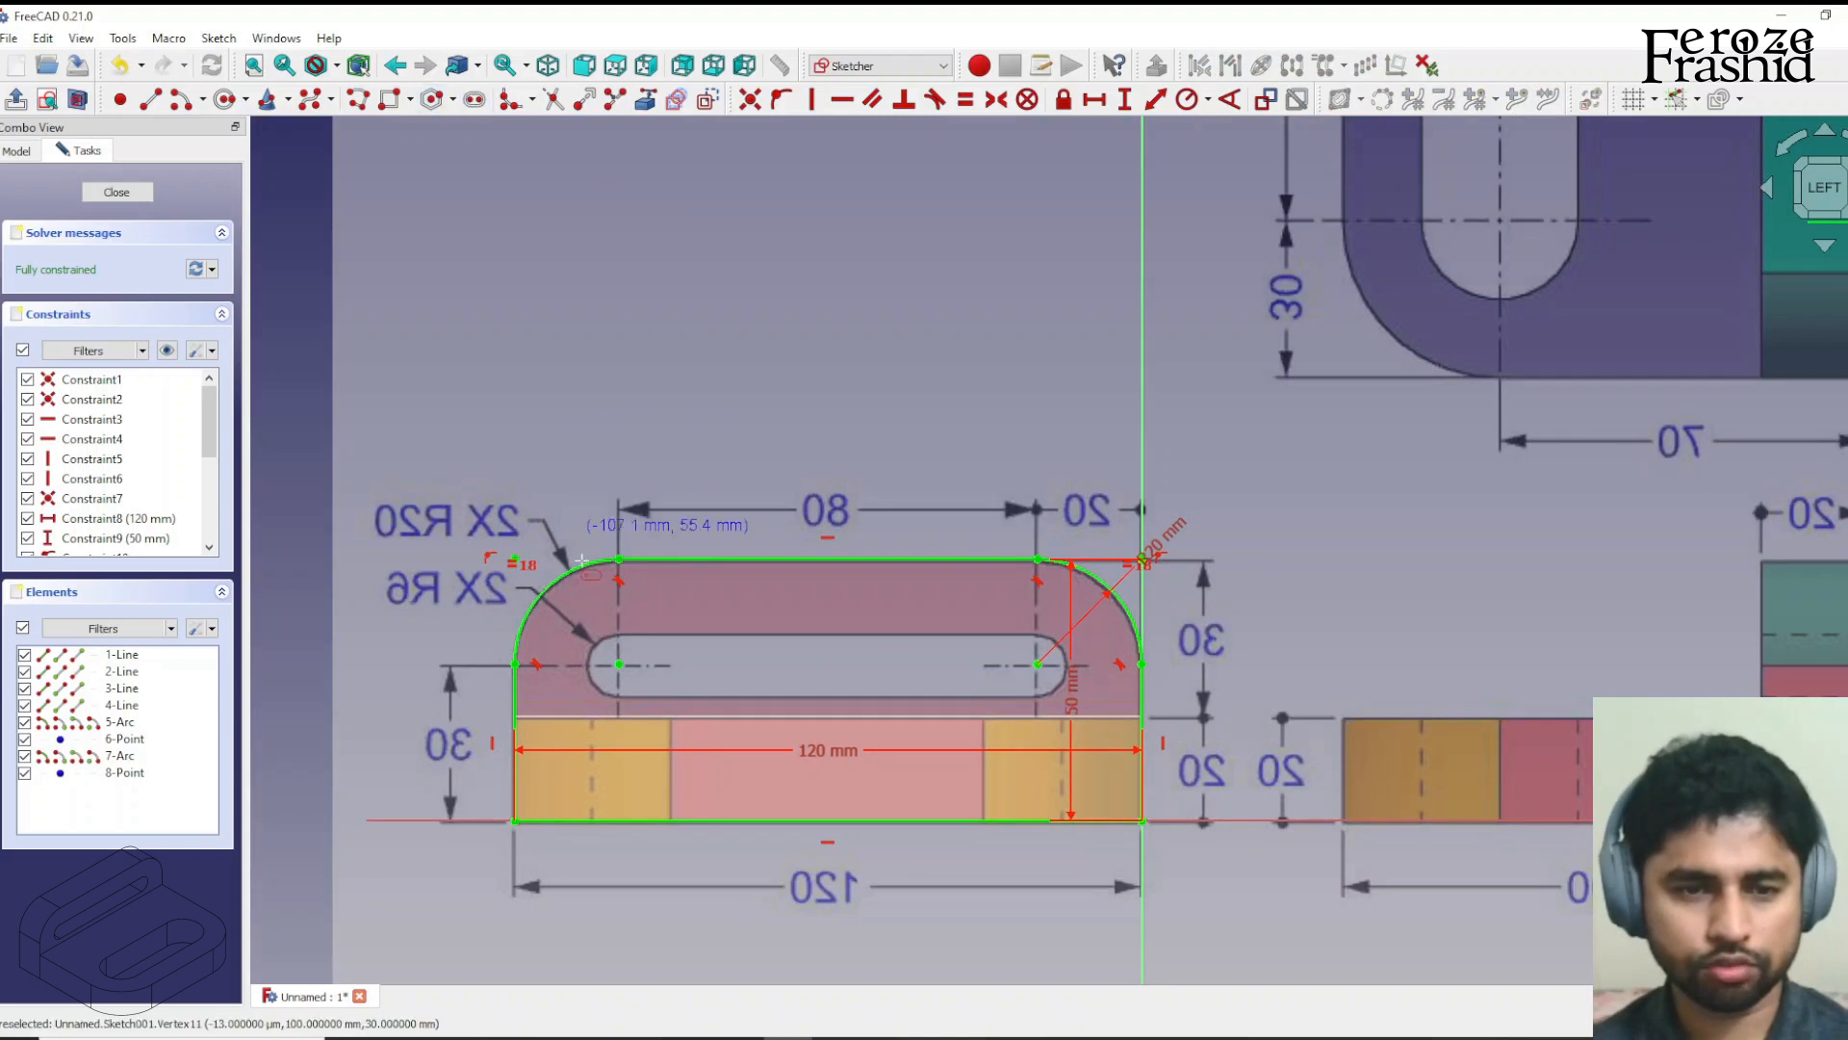
pyautogui.click(618, 663)
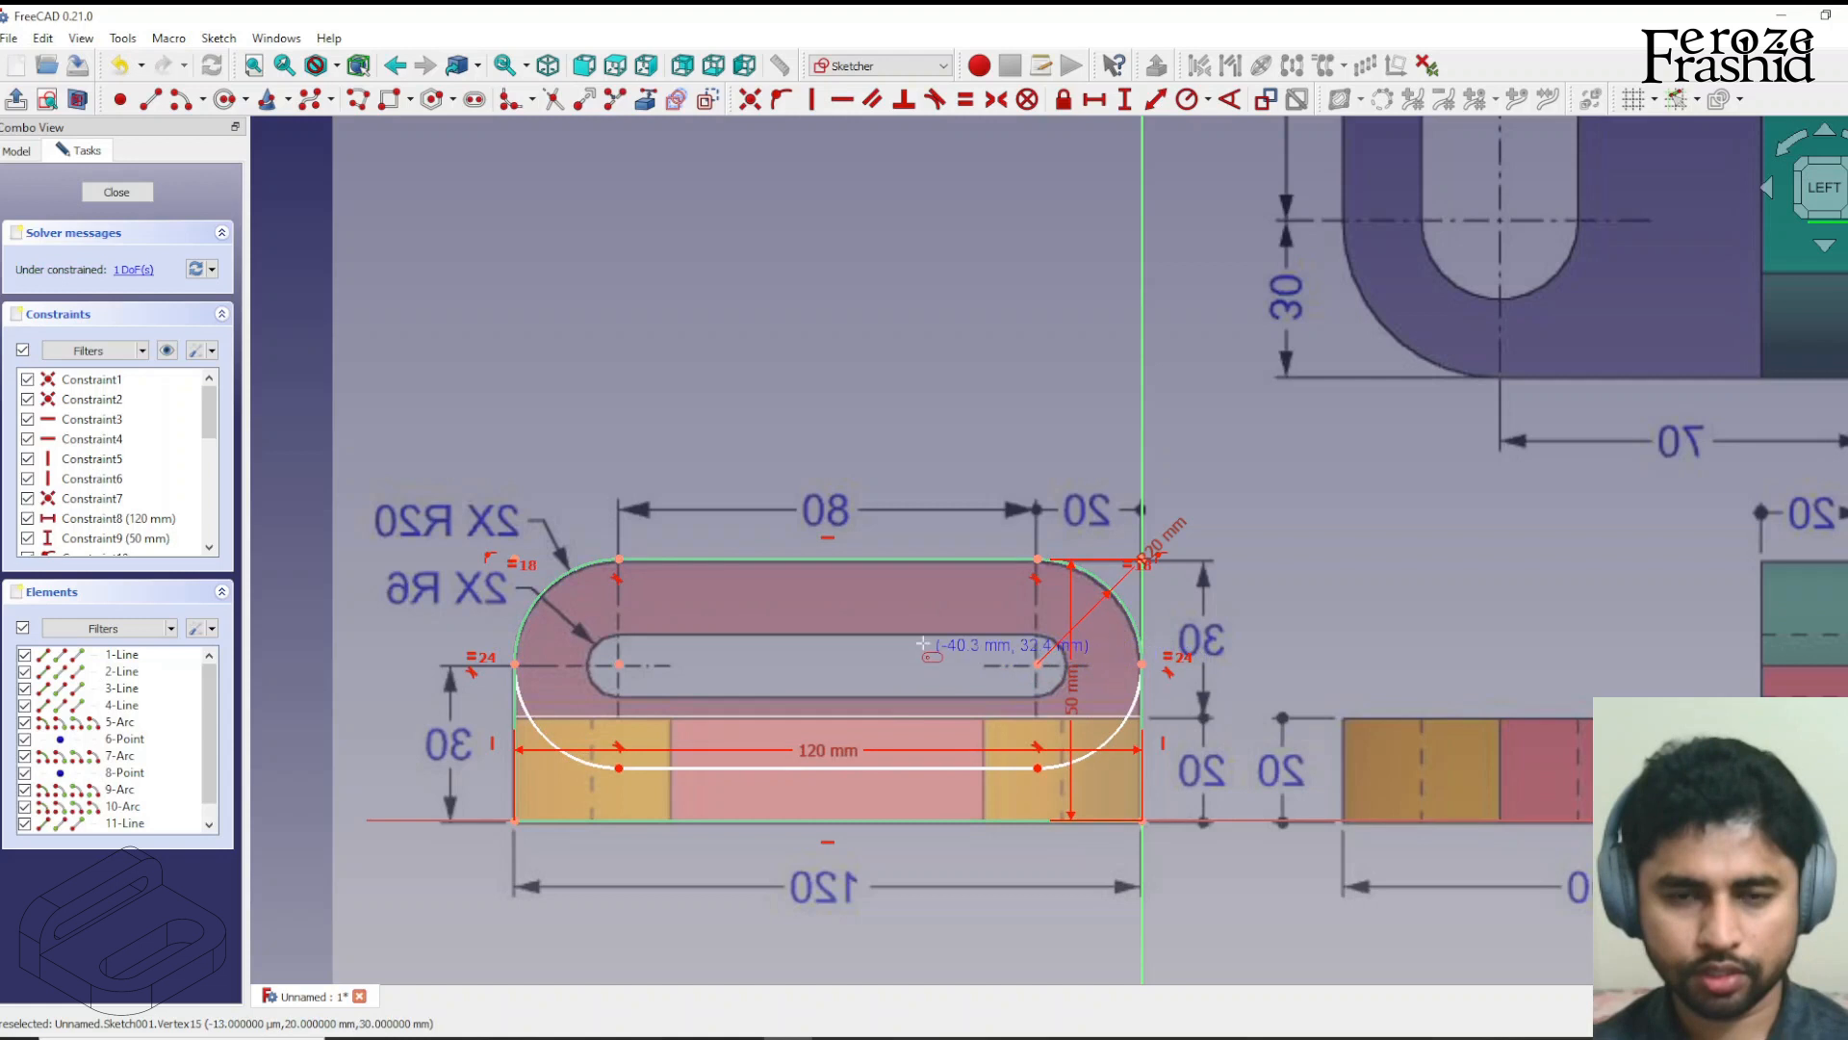
pyautogui.moveTo(933, 768); pyautogui.dragTo(703, 675)
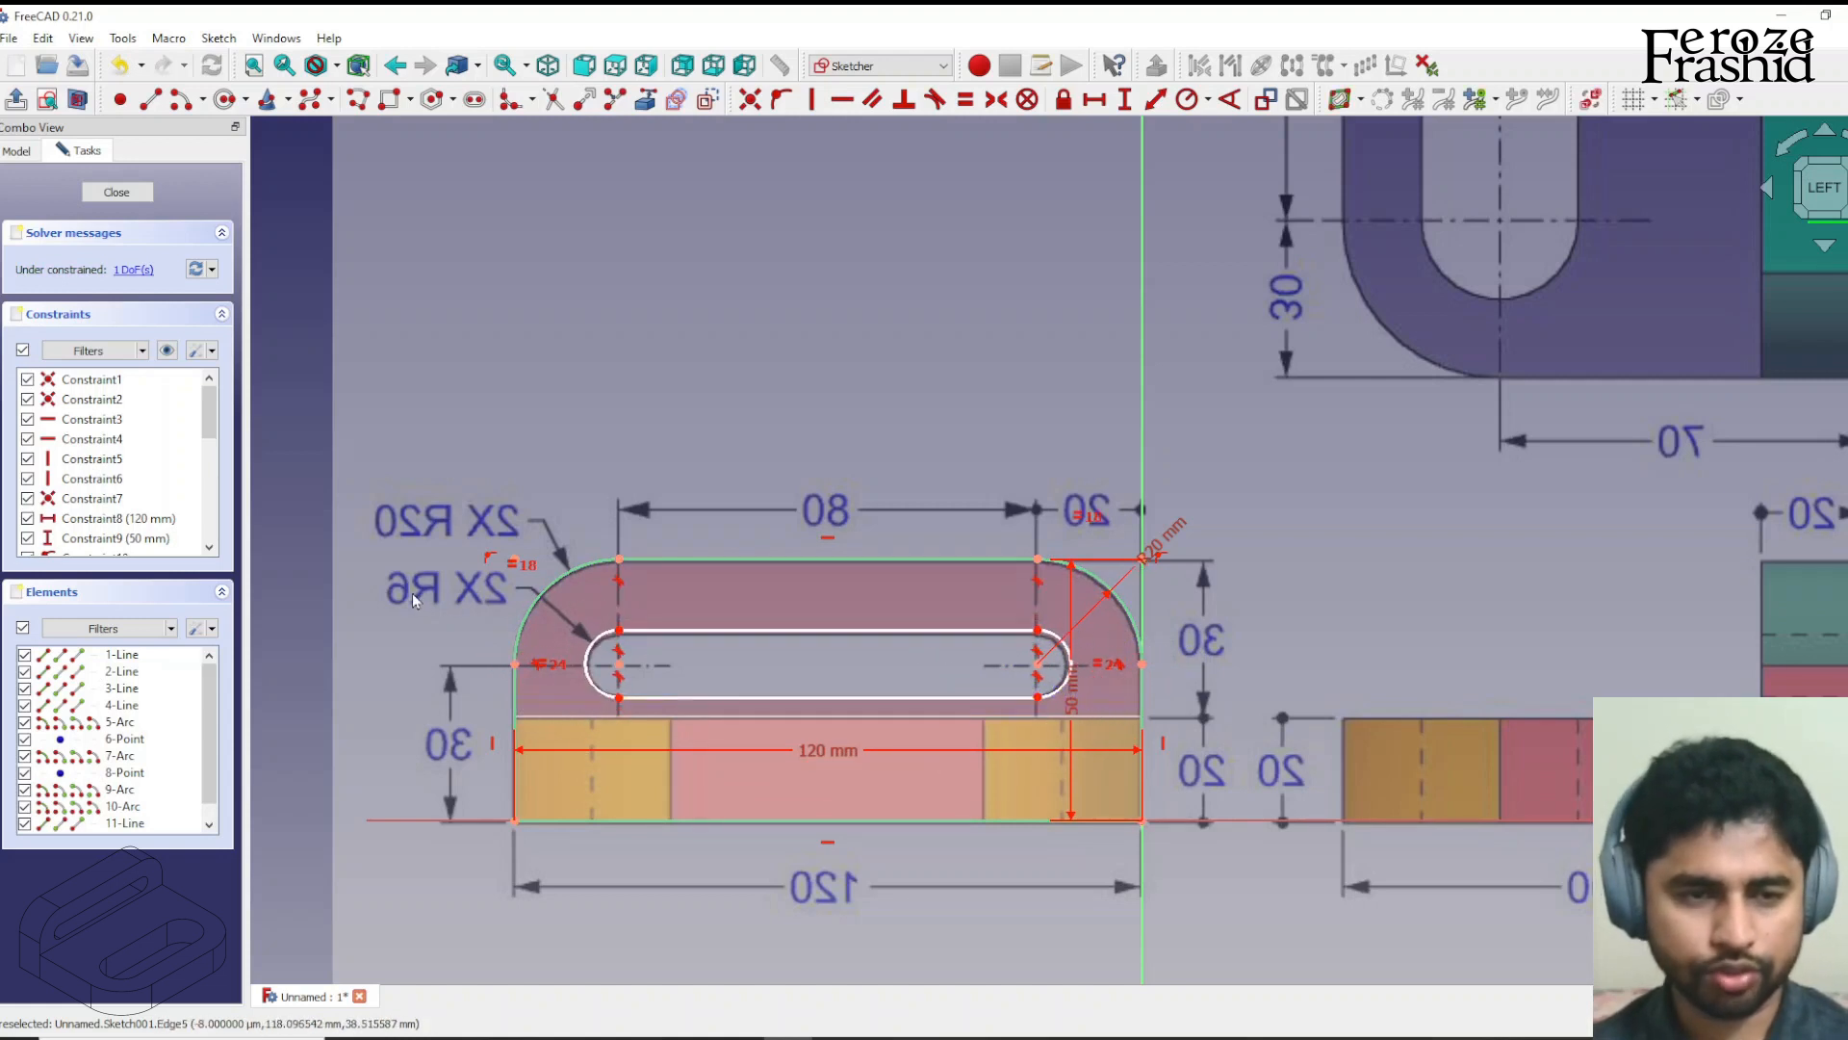
# Set the slot's end radius to 6 mm.
pyautogui.click(587, 658)
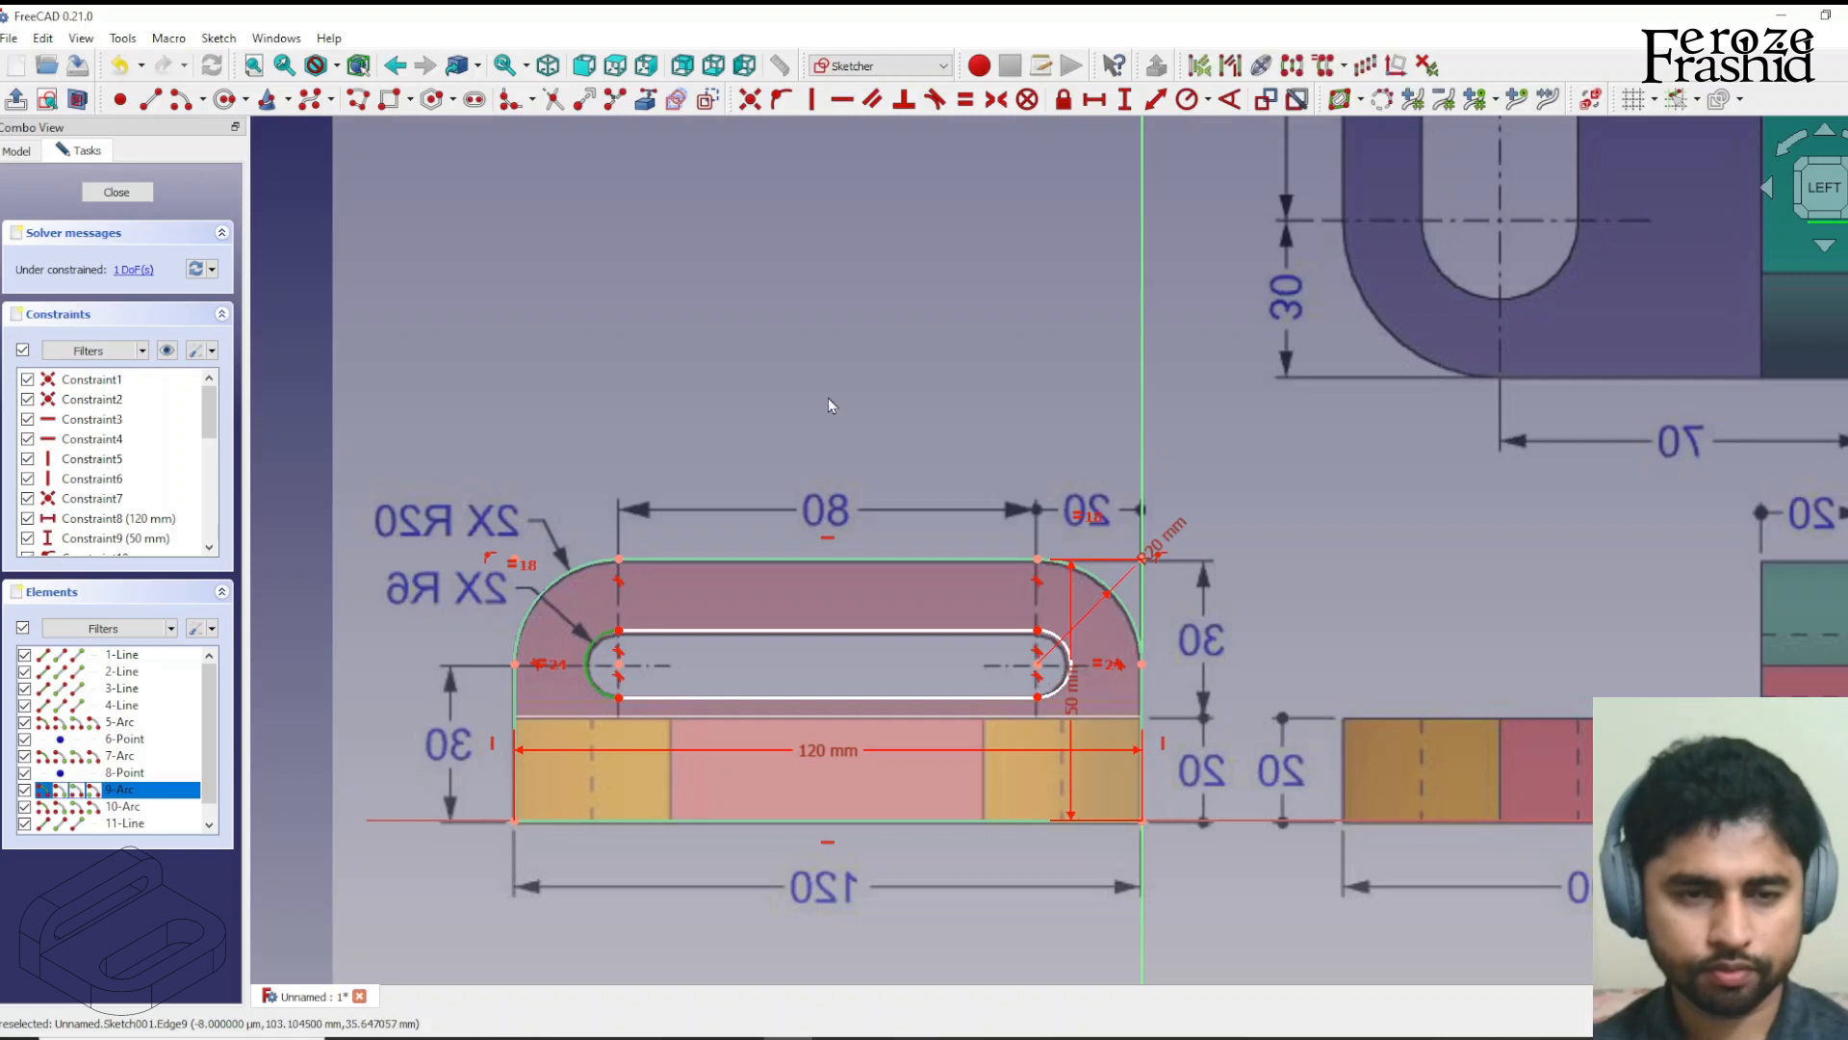
pyautogui.click(1187, 99)
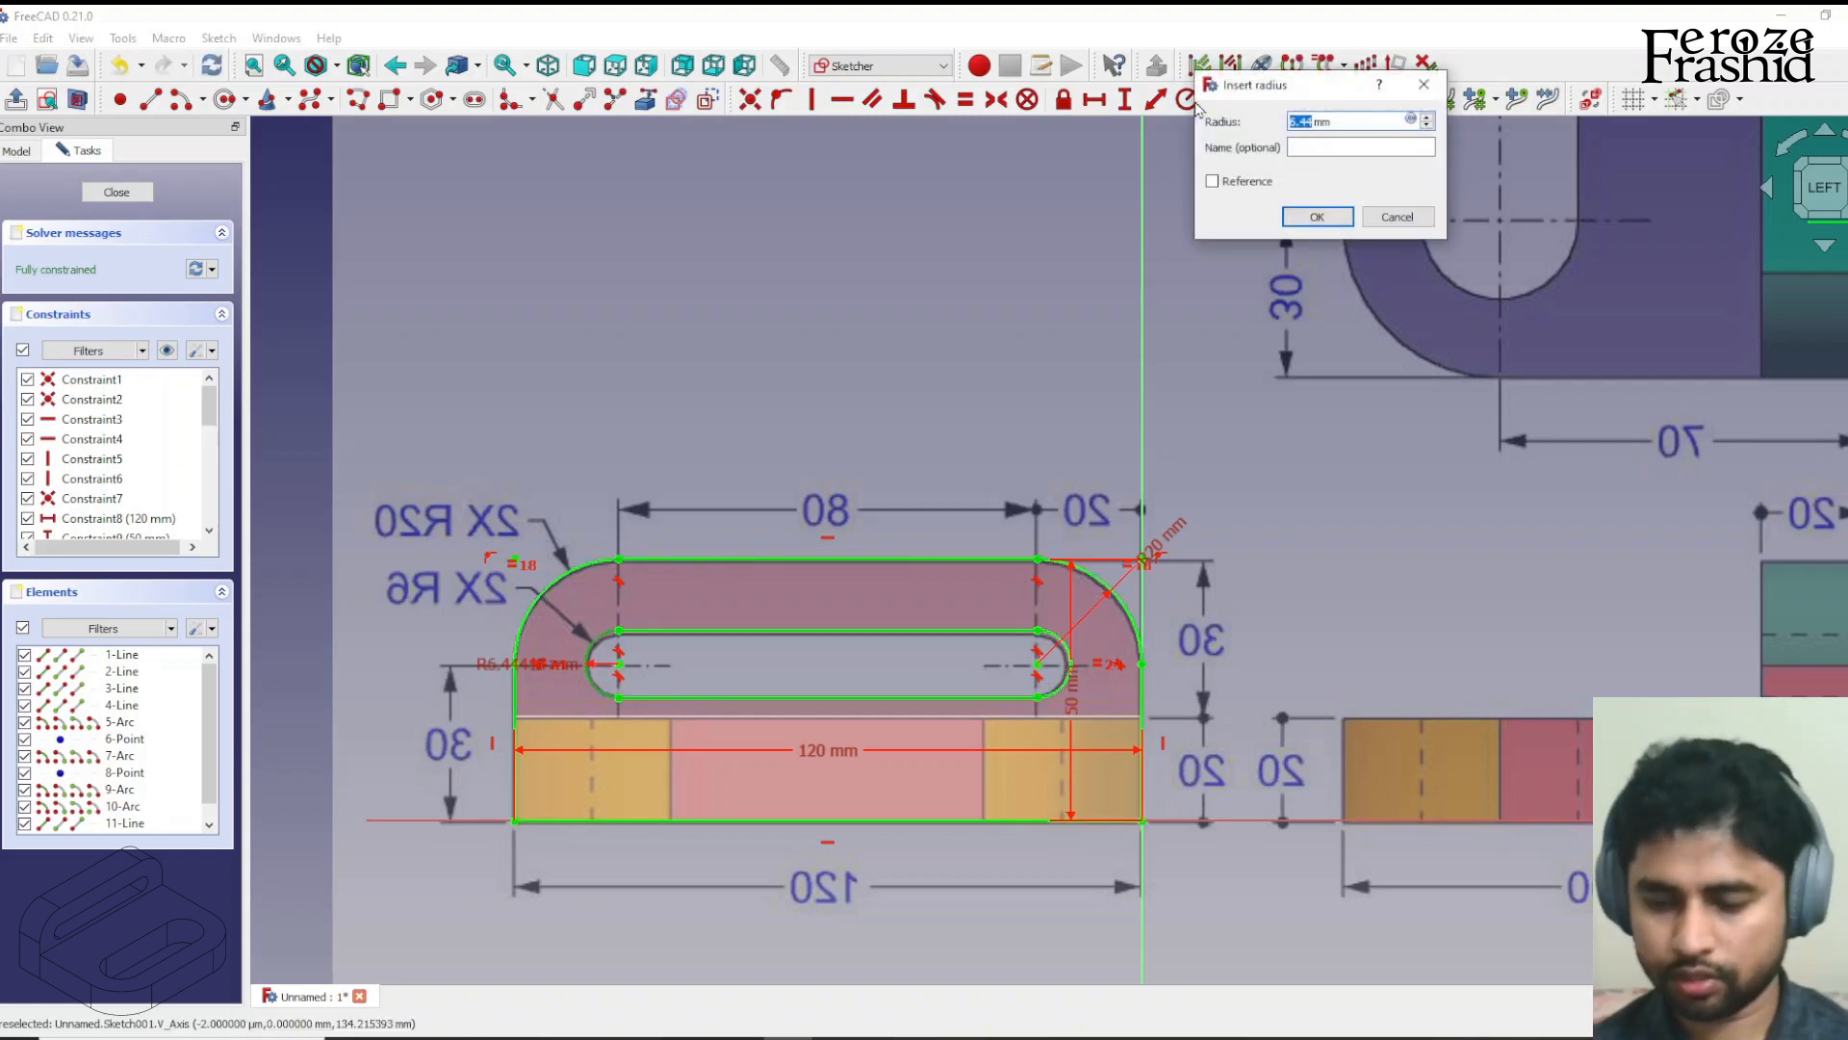
pyautogui.write('6')
pyautogui.press('Return')
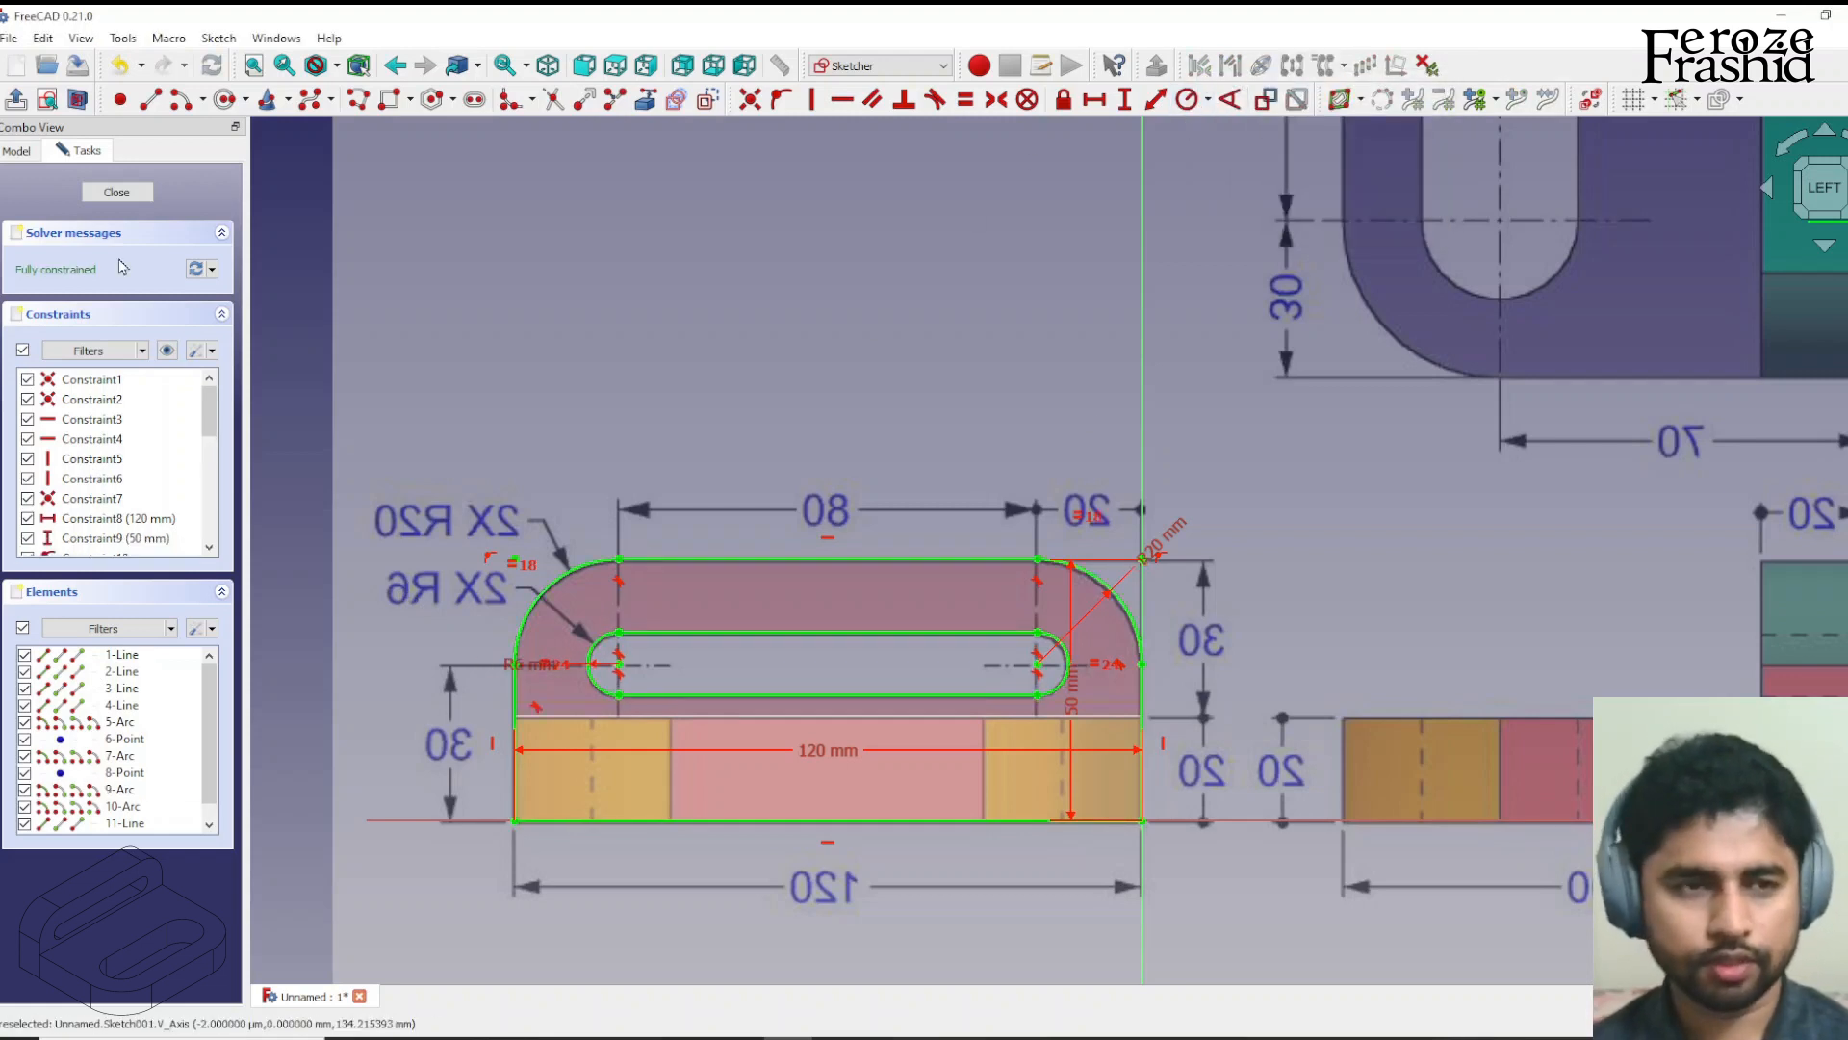
# Close the upright plate's sketch and rename it sksWall.
pyautogui.click(114, 192)
pyautogui.click(100, 234)
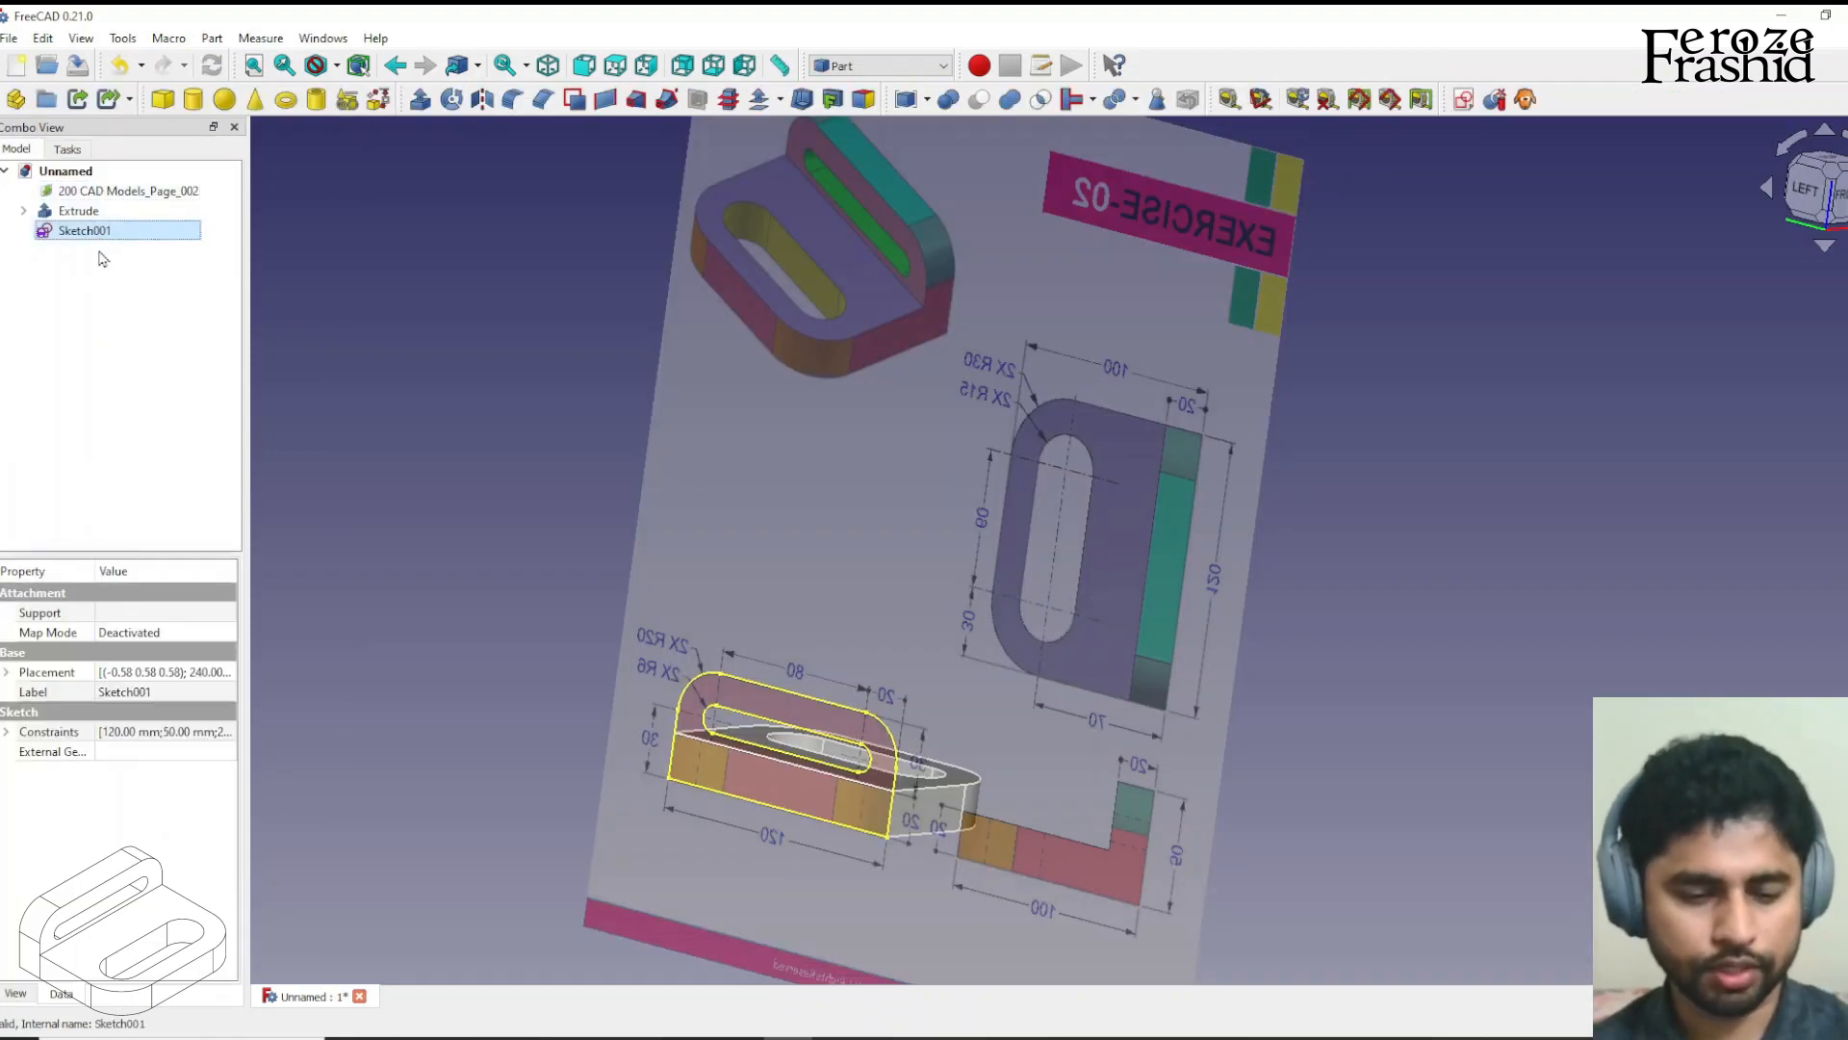
pyautogui.press('F2')
pyautogui.write('sksWall')
pyautogui.press('Return')
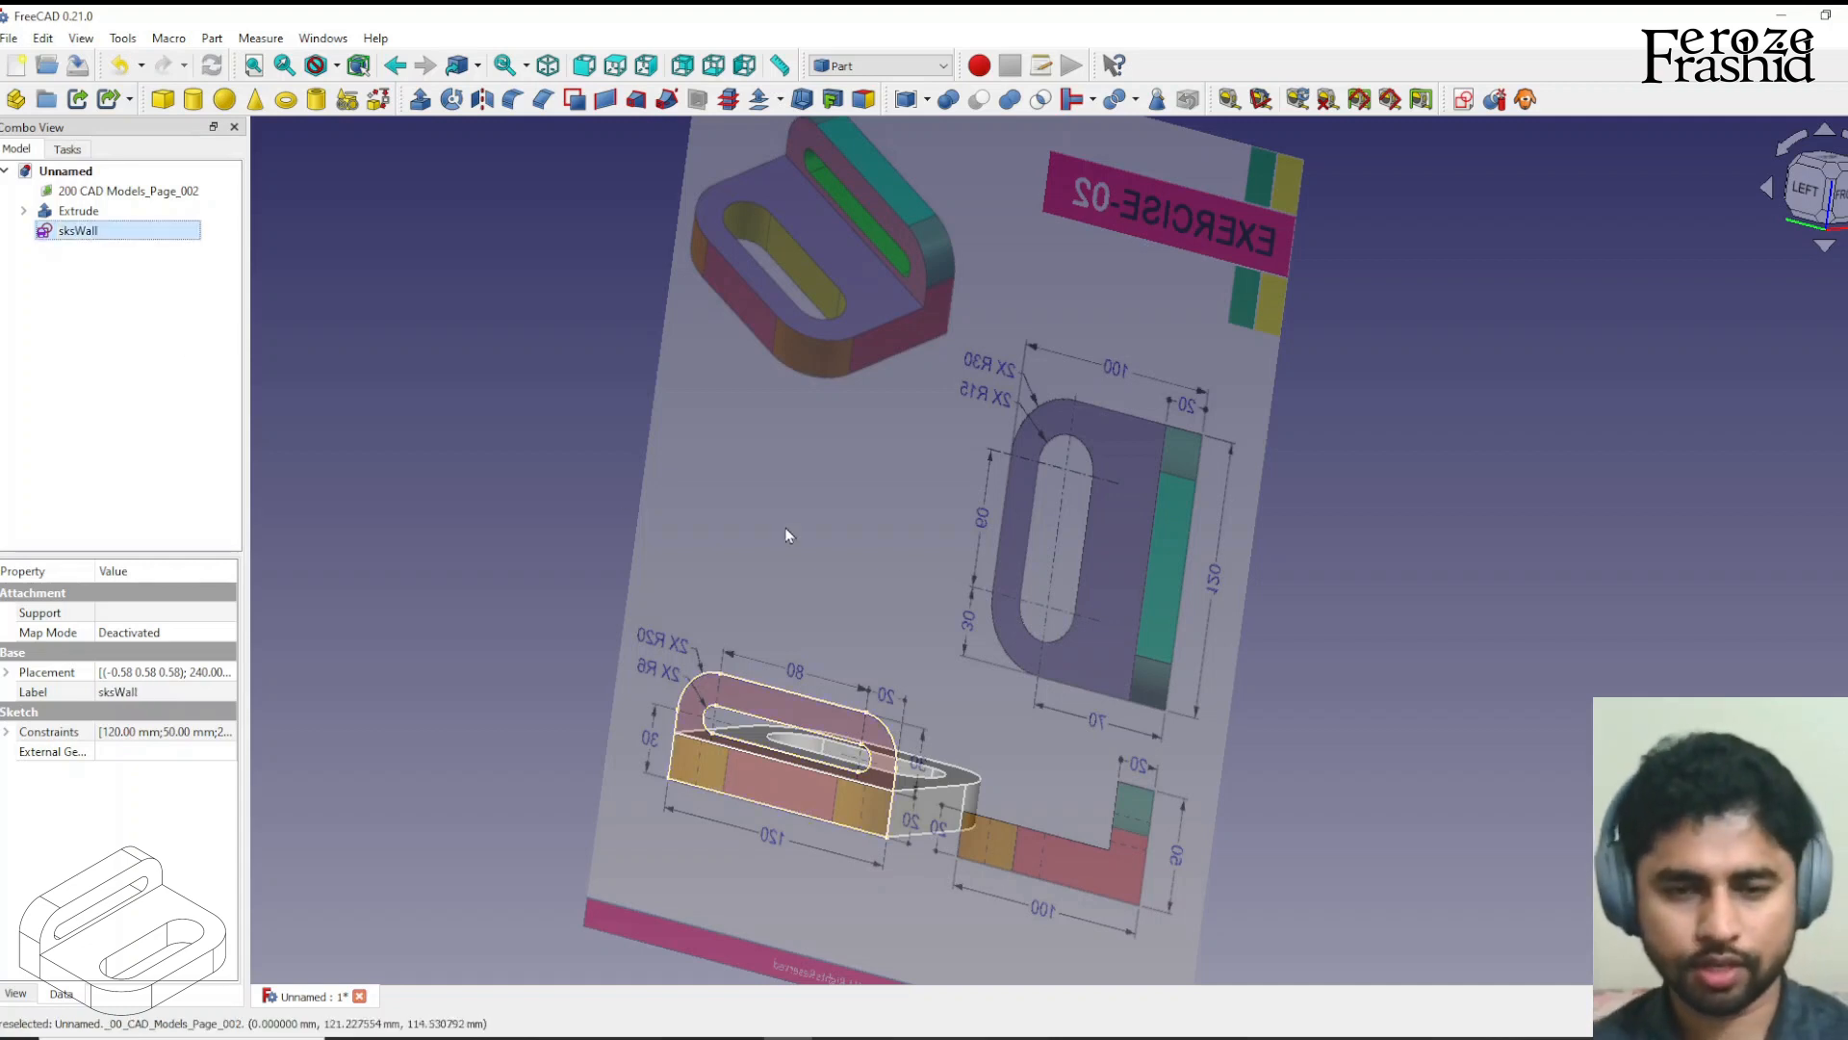
# Extrude the sksWall sketch 20 mm along its normal as a solid.
pyautogui.moveTo(1113, 732)
pyautogui.mouseDown(button='middle')
pyautogui.moveTo(854, 730)
pyautogui.moveTo(1184, 504)
pyautogui.moveTo(1135, 536)
pyautogui.moveTo(1246, 549)
pyautogui.moveTo(1374, 516)
pyautogui.moveTo(1065, 466)
pyautogui.moveTo(917, 476)
pyautogui.moveTo(935, 472)
pyautogui.mouseUp(button='middle')
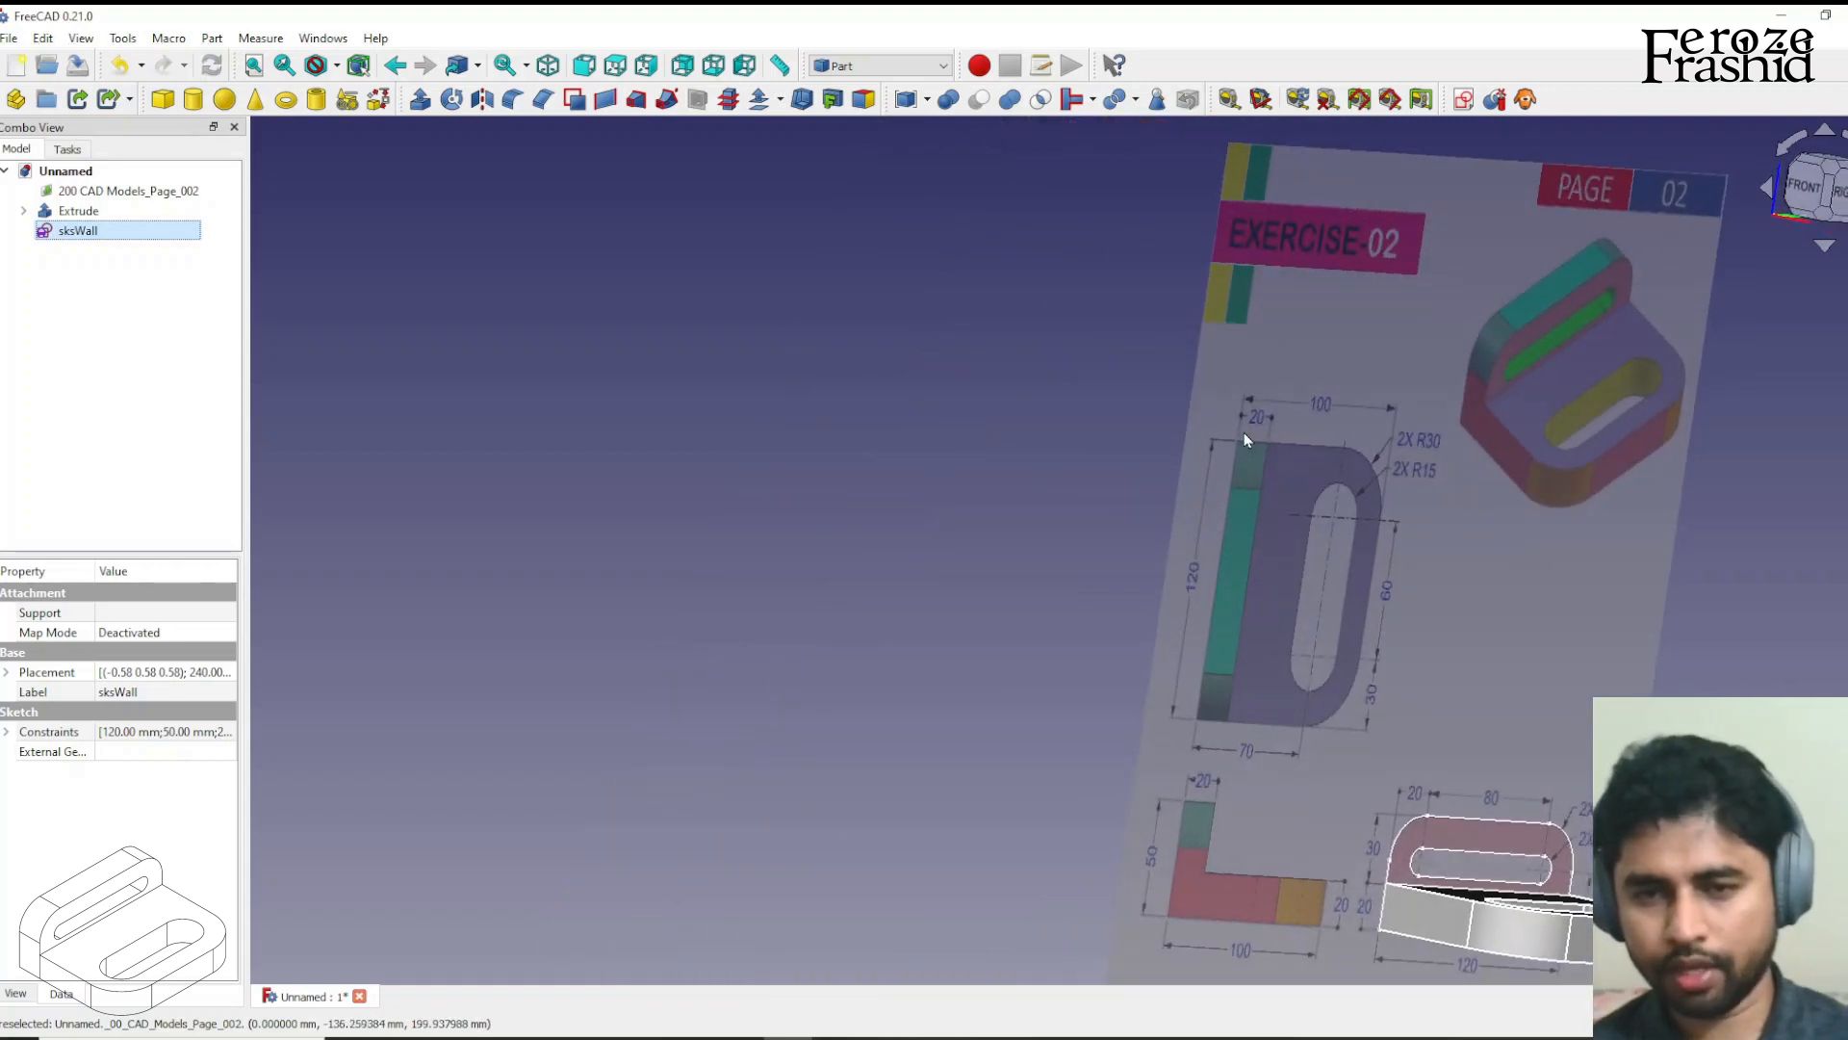
pyautogui.moveTo(1259, 416)
pyautogui.mouseDown(button='middle')
pyautogui.moveTo(1296, 660)
pyautogui.moveTo(1623, 651)
pyautogui.mouseUp(button='middle')
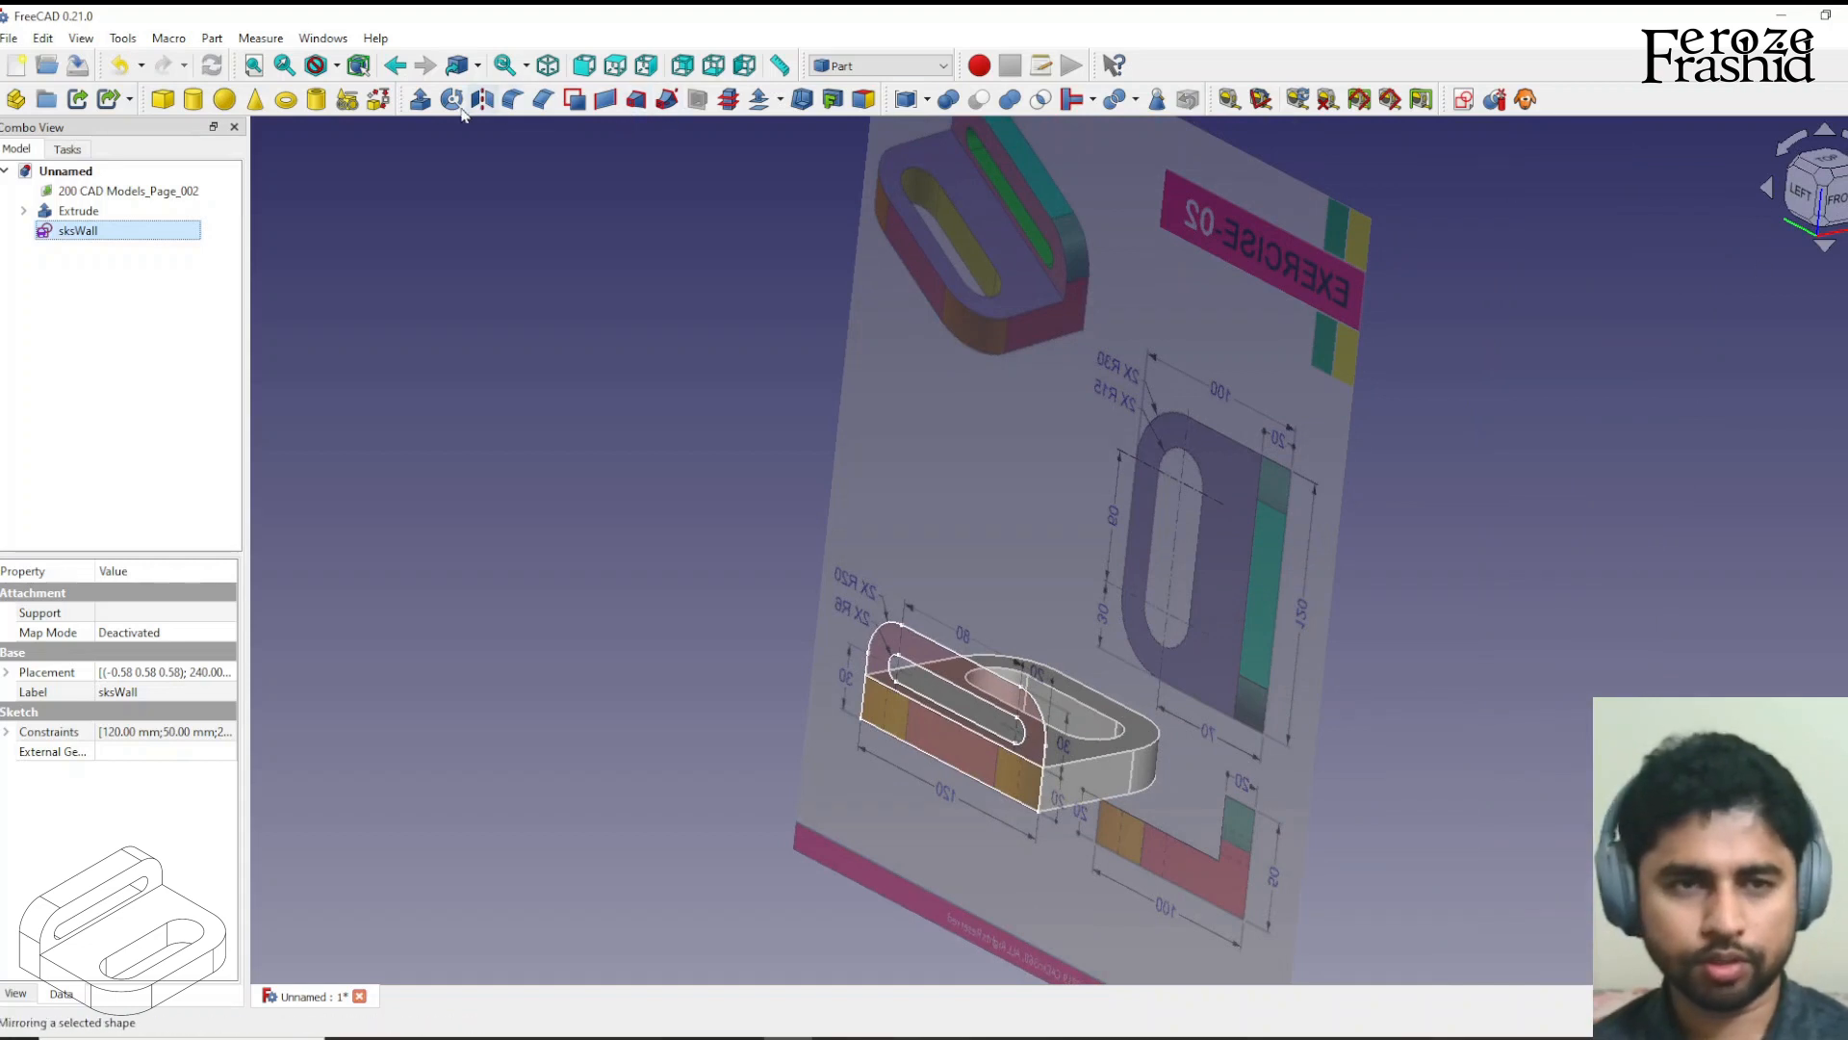
pyautogui.click(420, 99)
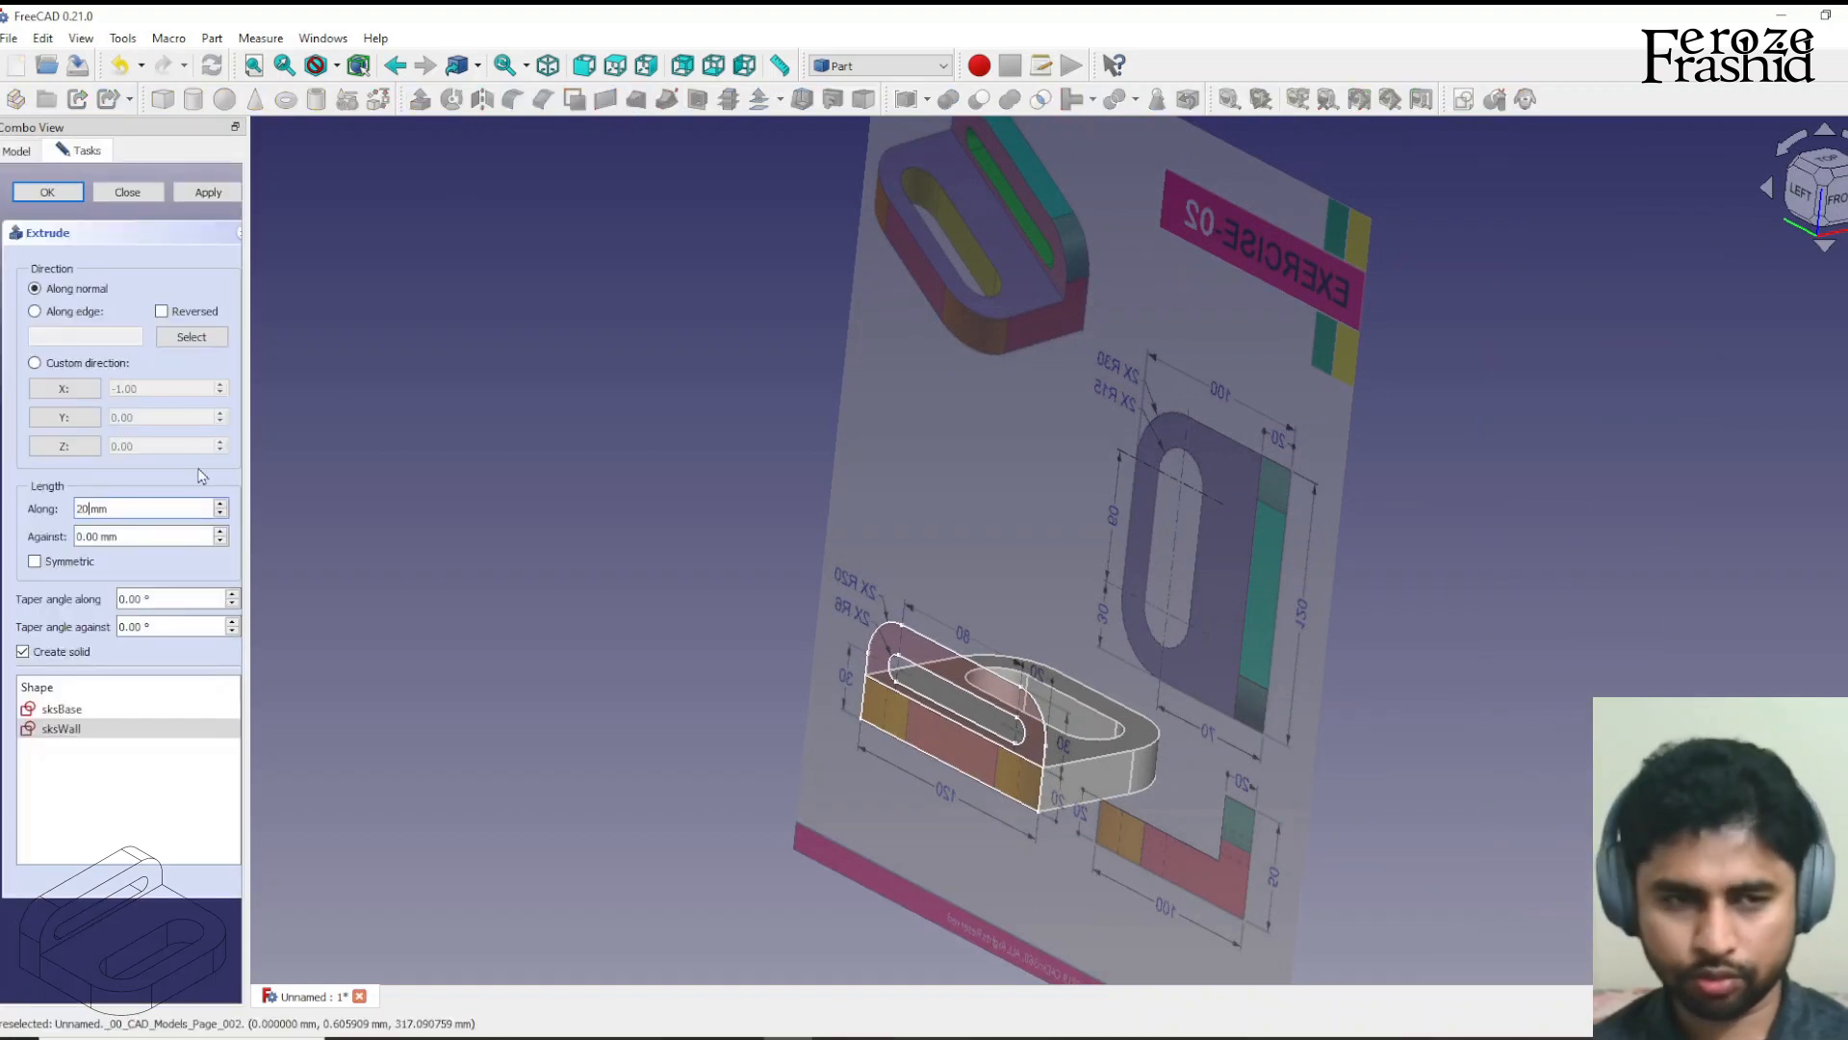
pyautogui.press('Return')
# Compare the two extruded plates with the isometric reference view, briefly hiding the drawing image to examine the model alone.
pyautogui.moveTo(537, 596)
pyautogui.mouseDown(button='middle')
pyautogui.moveTo(536, 632)
pyautogui.moveTo(363, 577)
pyautogui.moveTo(1383, 701)
pyautogui.moveTo(1349, 593)
pyautogui.moveTo(1309, 724)
pyautogui.mouseUp(button='middle')
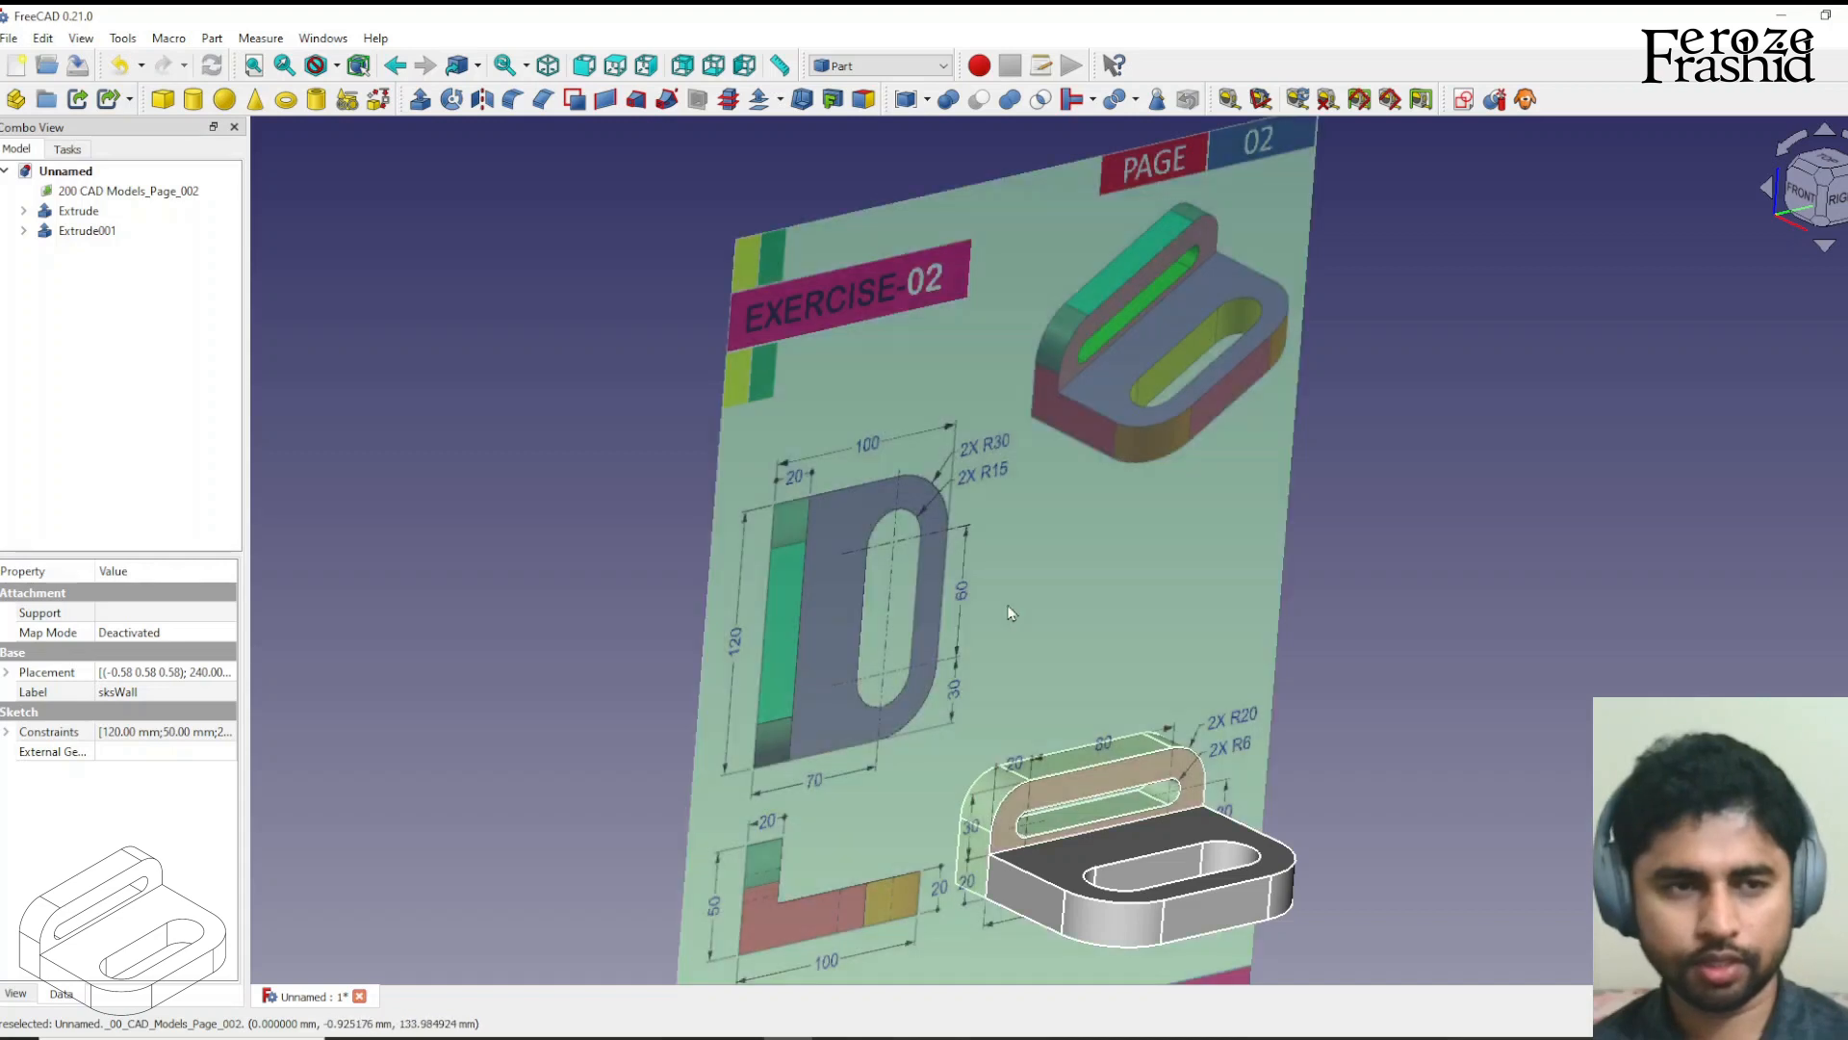
pyautogui.click(1011, 641)
pyautogui.press('space')
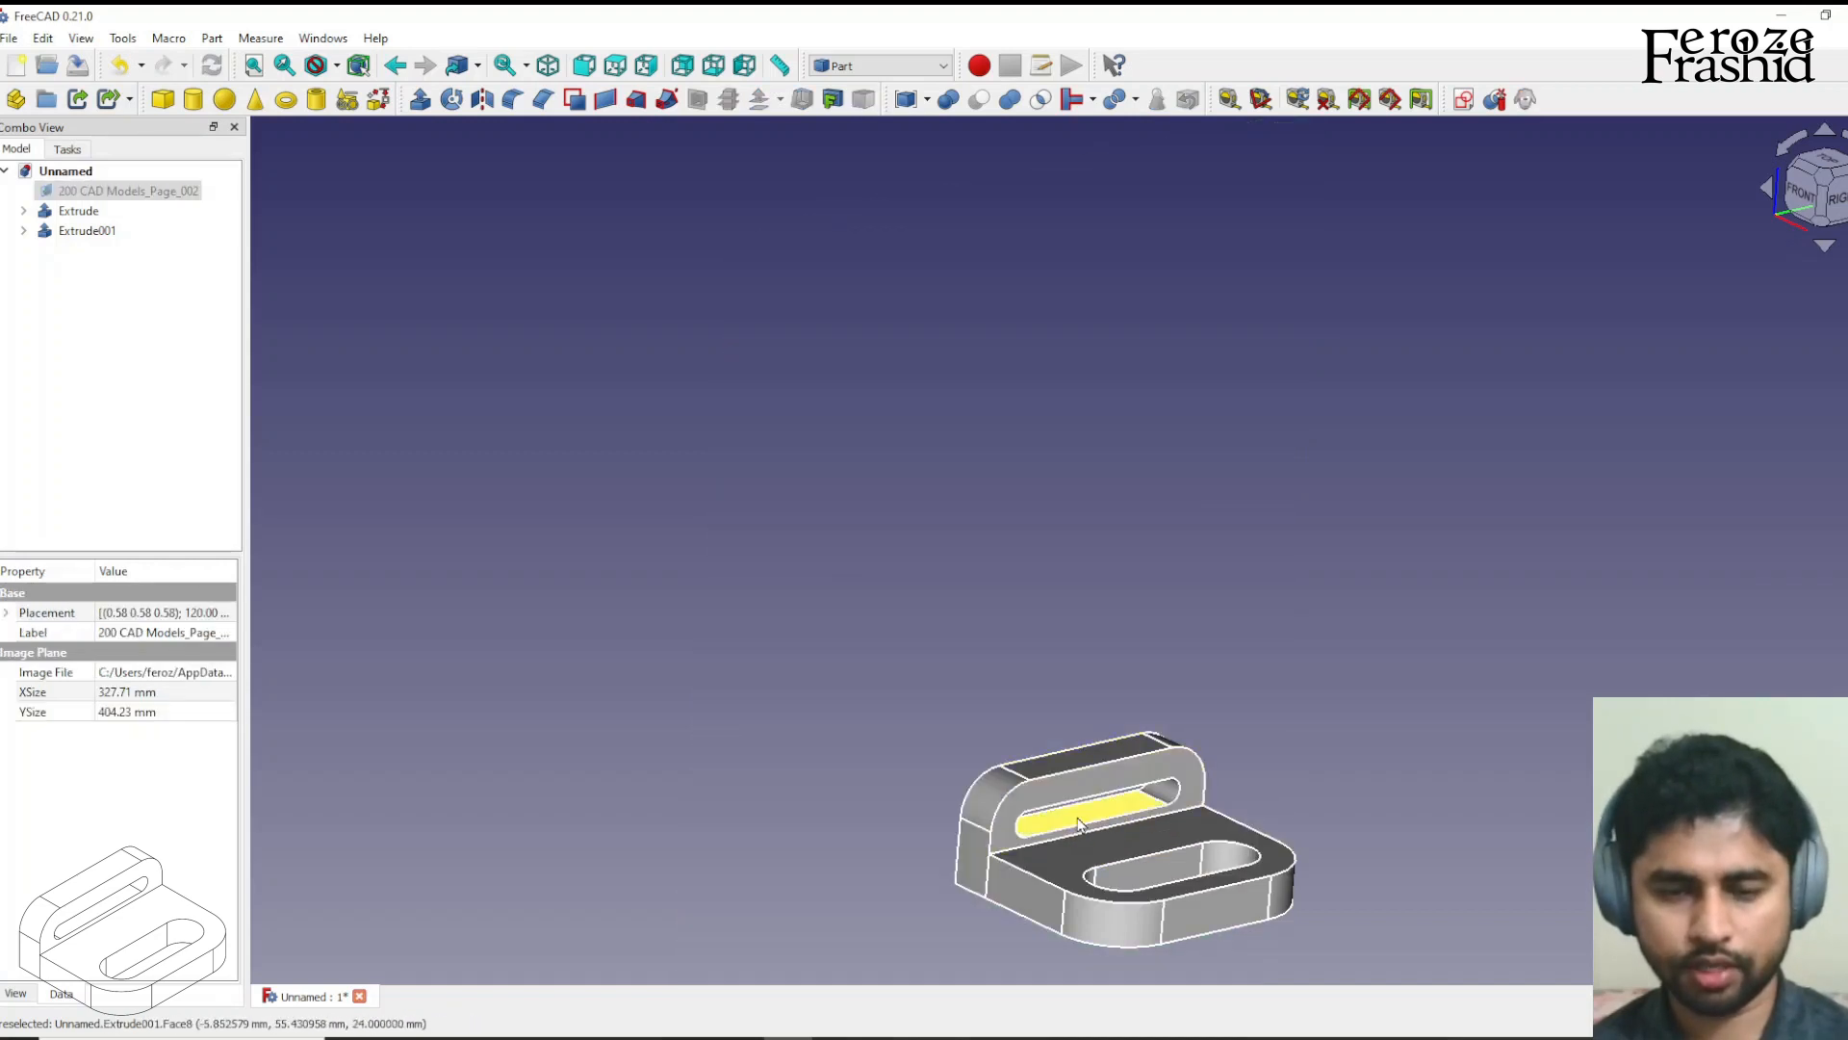
pyautogui.press('space')
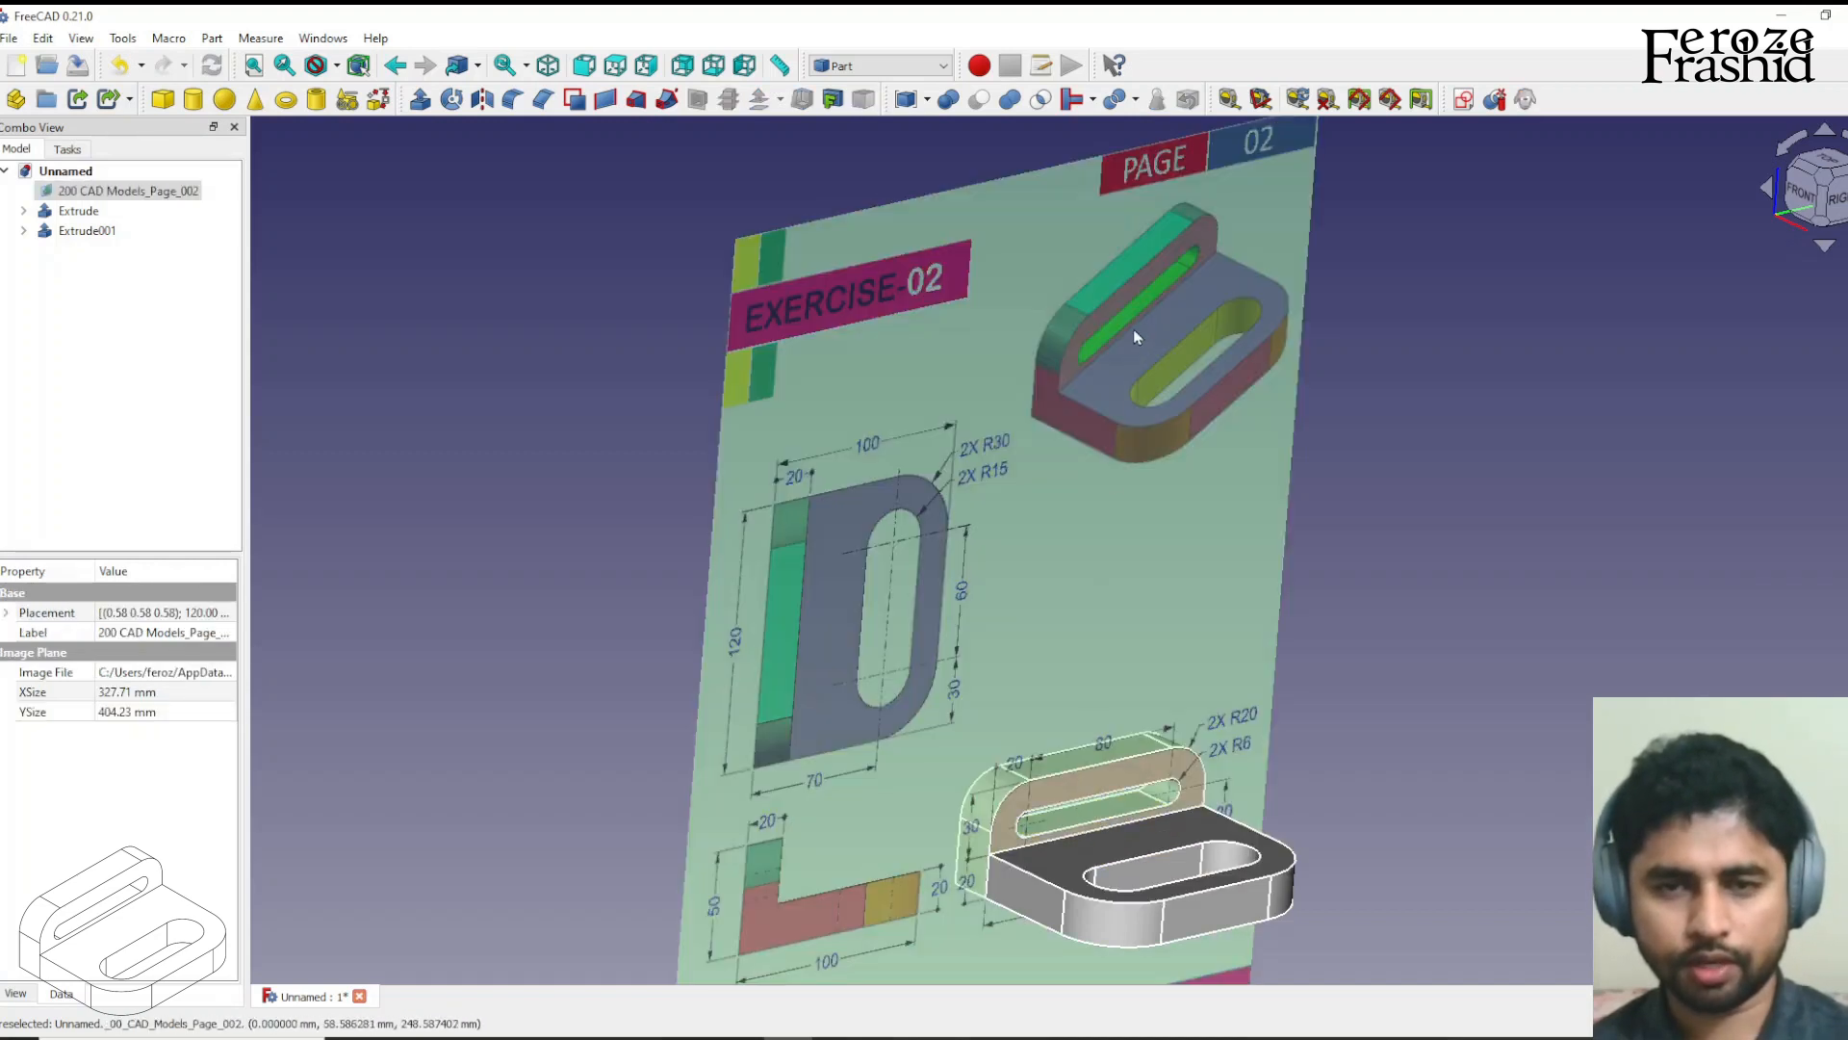
pyautogui.moveTo(1085, 445); pyautogui.dragTo(1017, 797, button='middle')
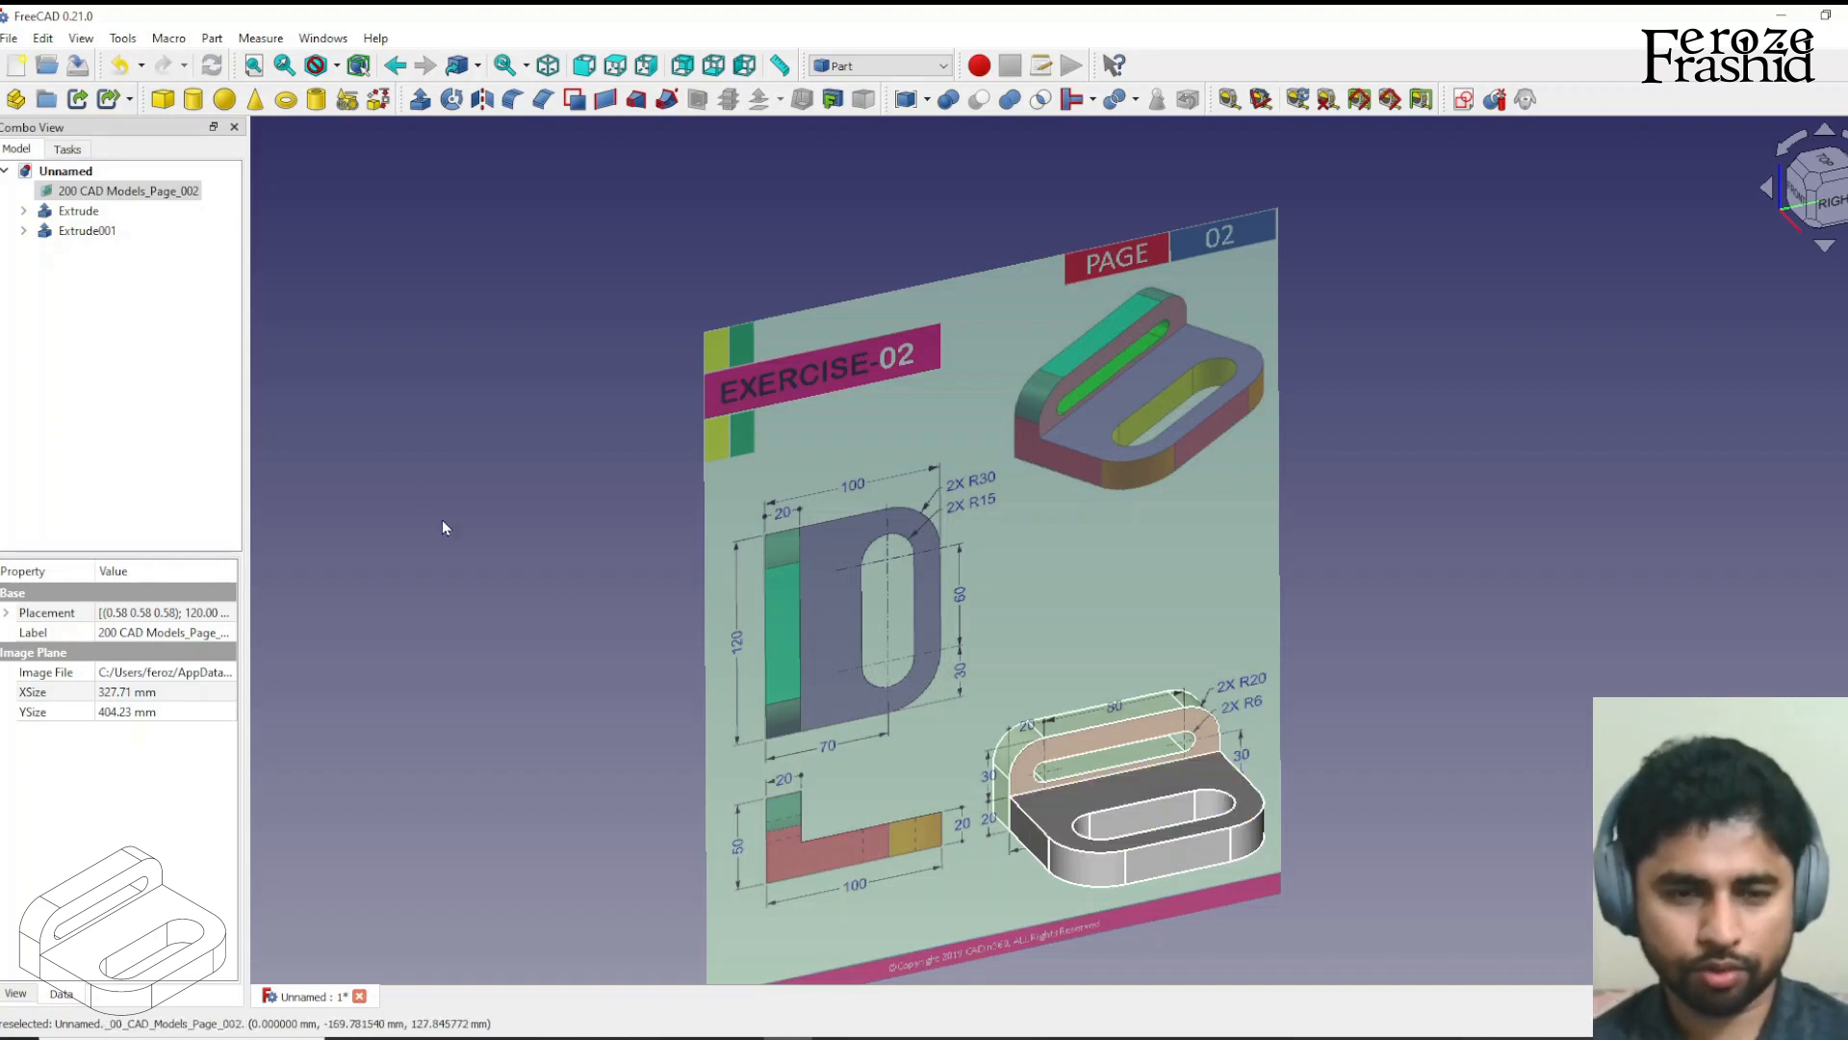
# Fuse the two extruded plates into a single solid and rename it FinalObject.
pyautogui.click(101, 232)
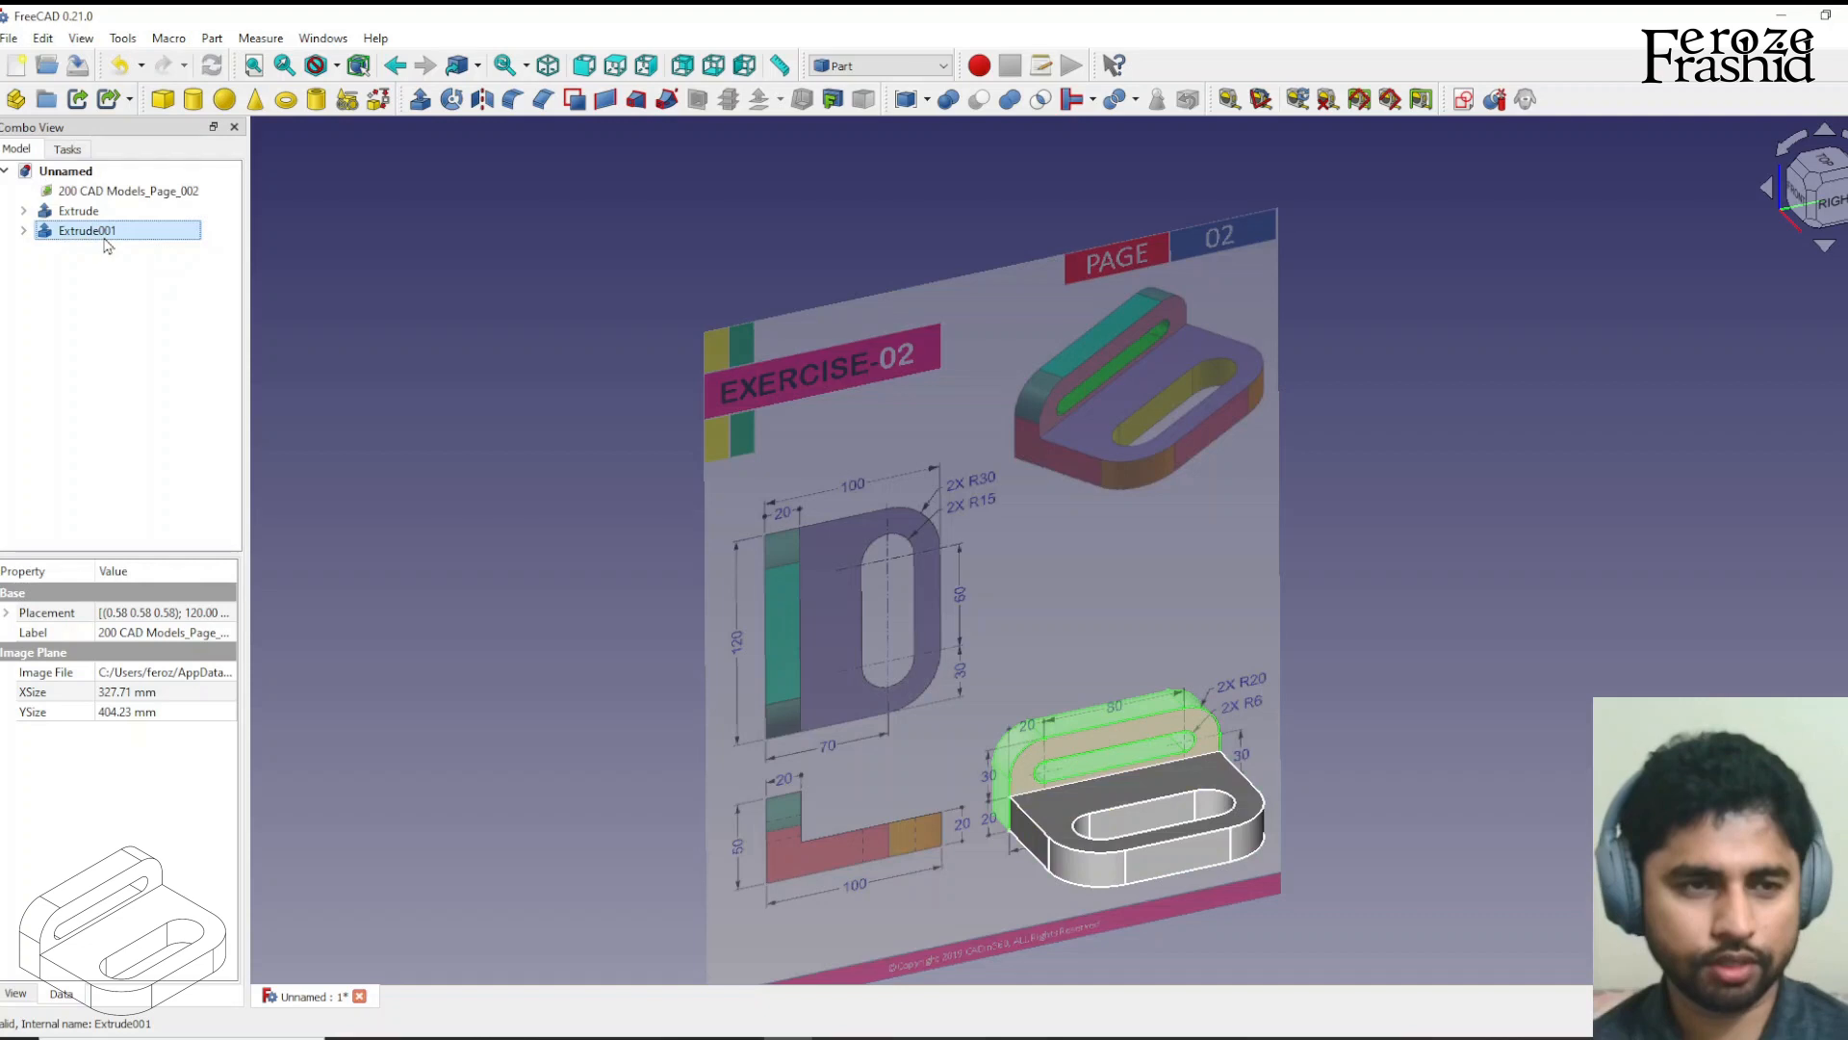
pyautogui.keyDown('ctrl'); pyautogui.click(82, 211); pyautogui.keyUp('ctrl')
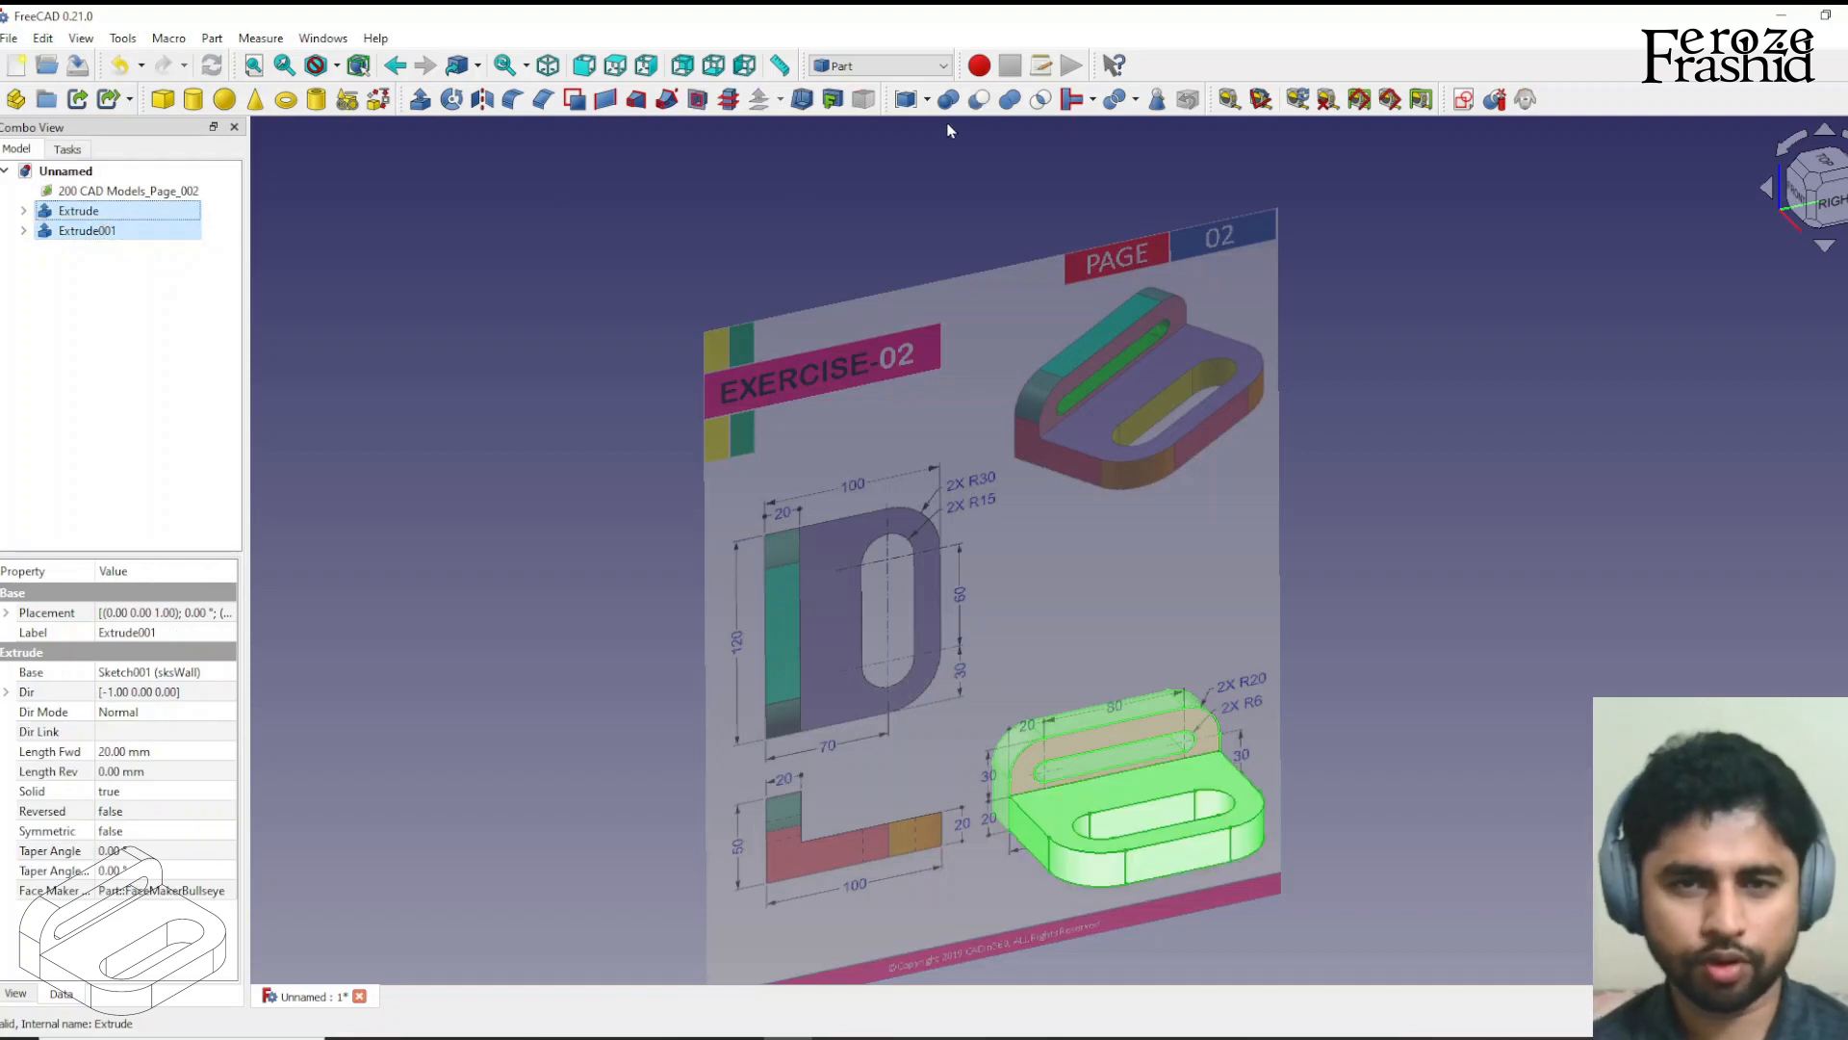
pyautogui.click(1010, 101)
pyautogui.click(81, 215)
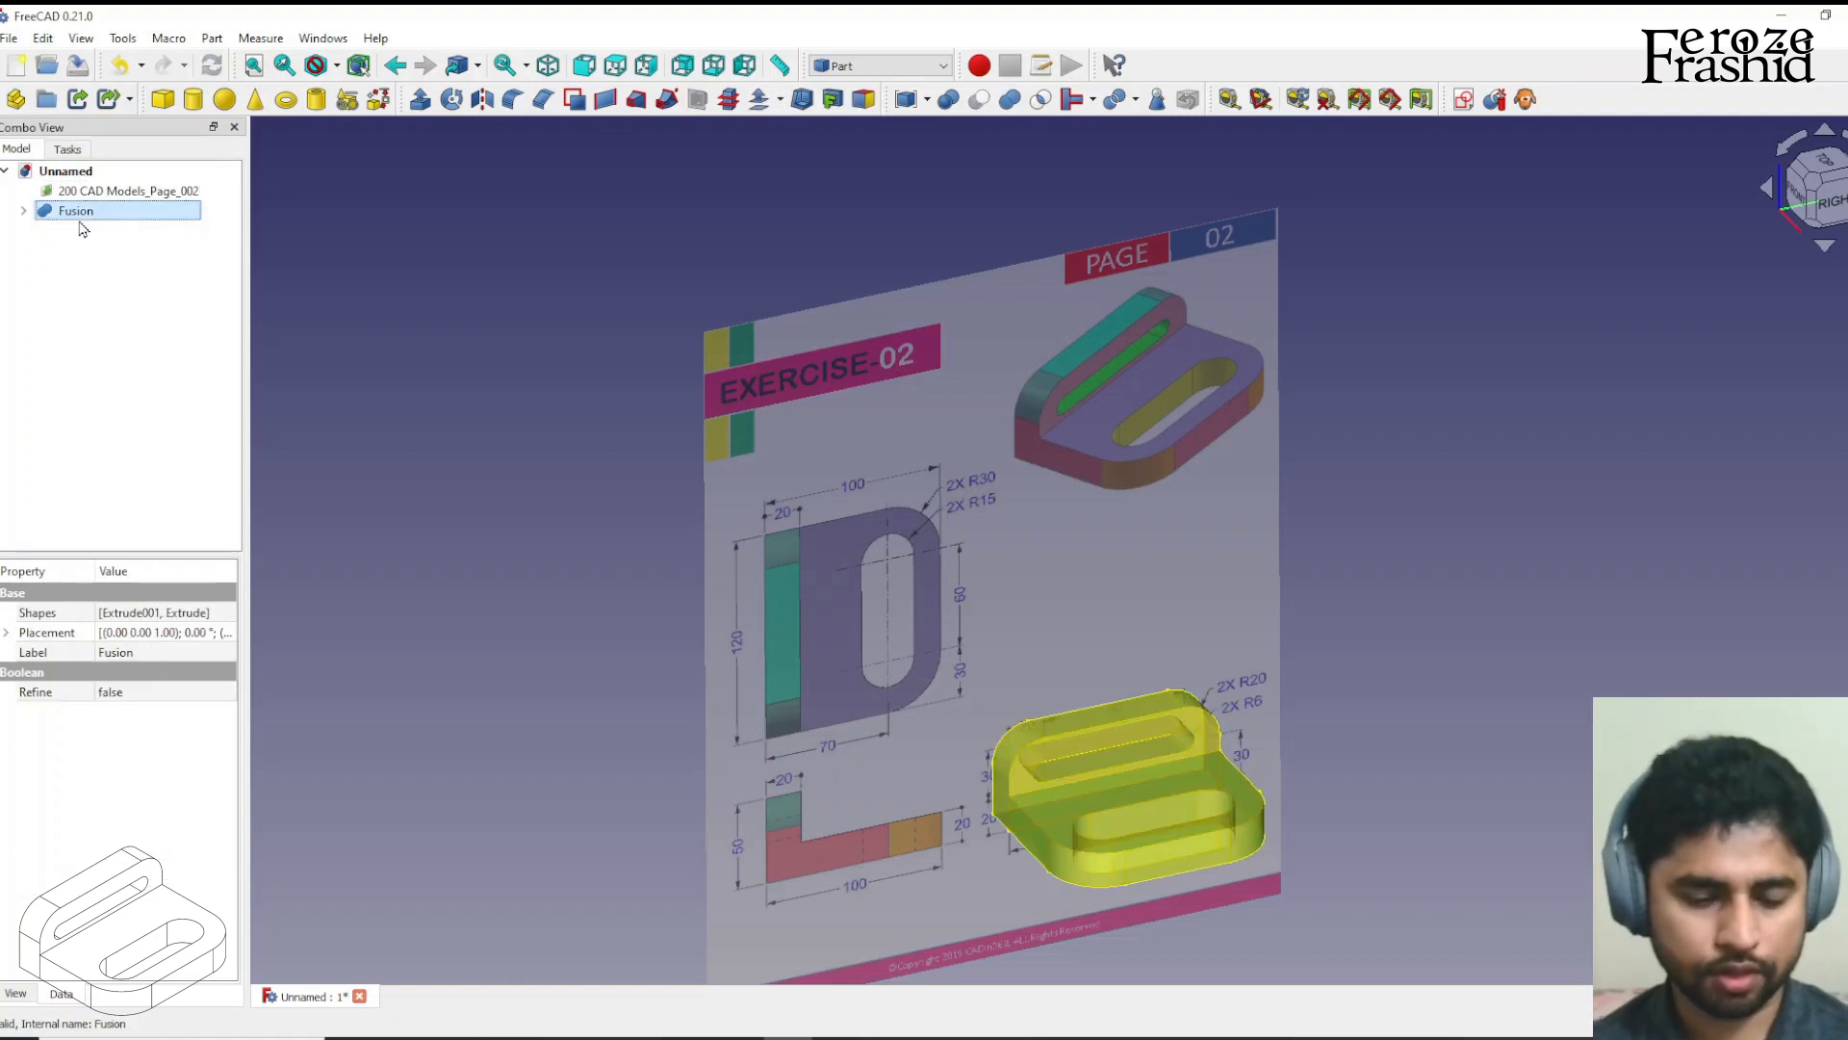
pyautogui.click(79, 214)
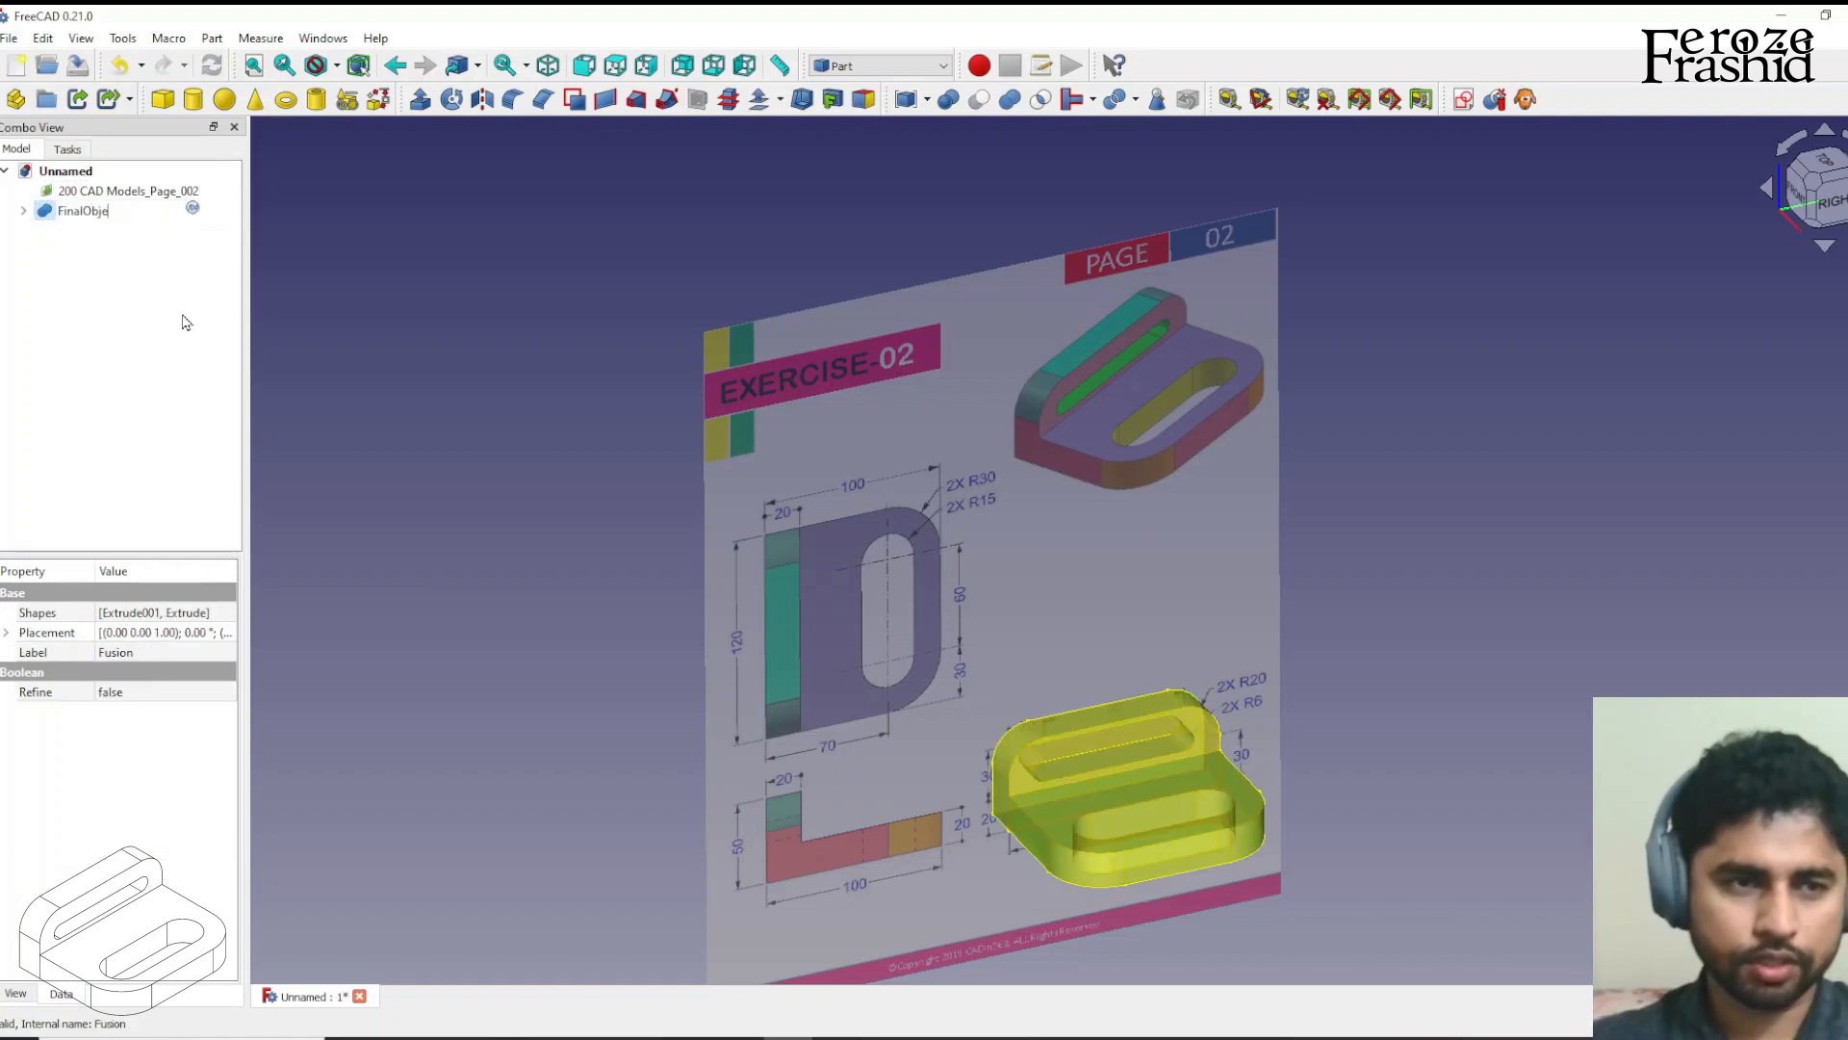
pyautogui.press('Return')
pyautogui.click(660, 558)
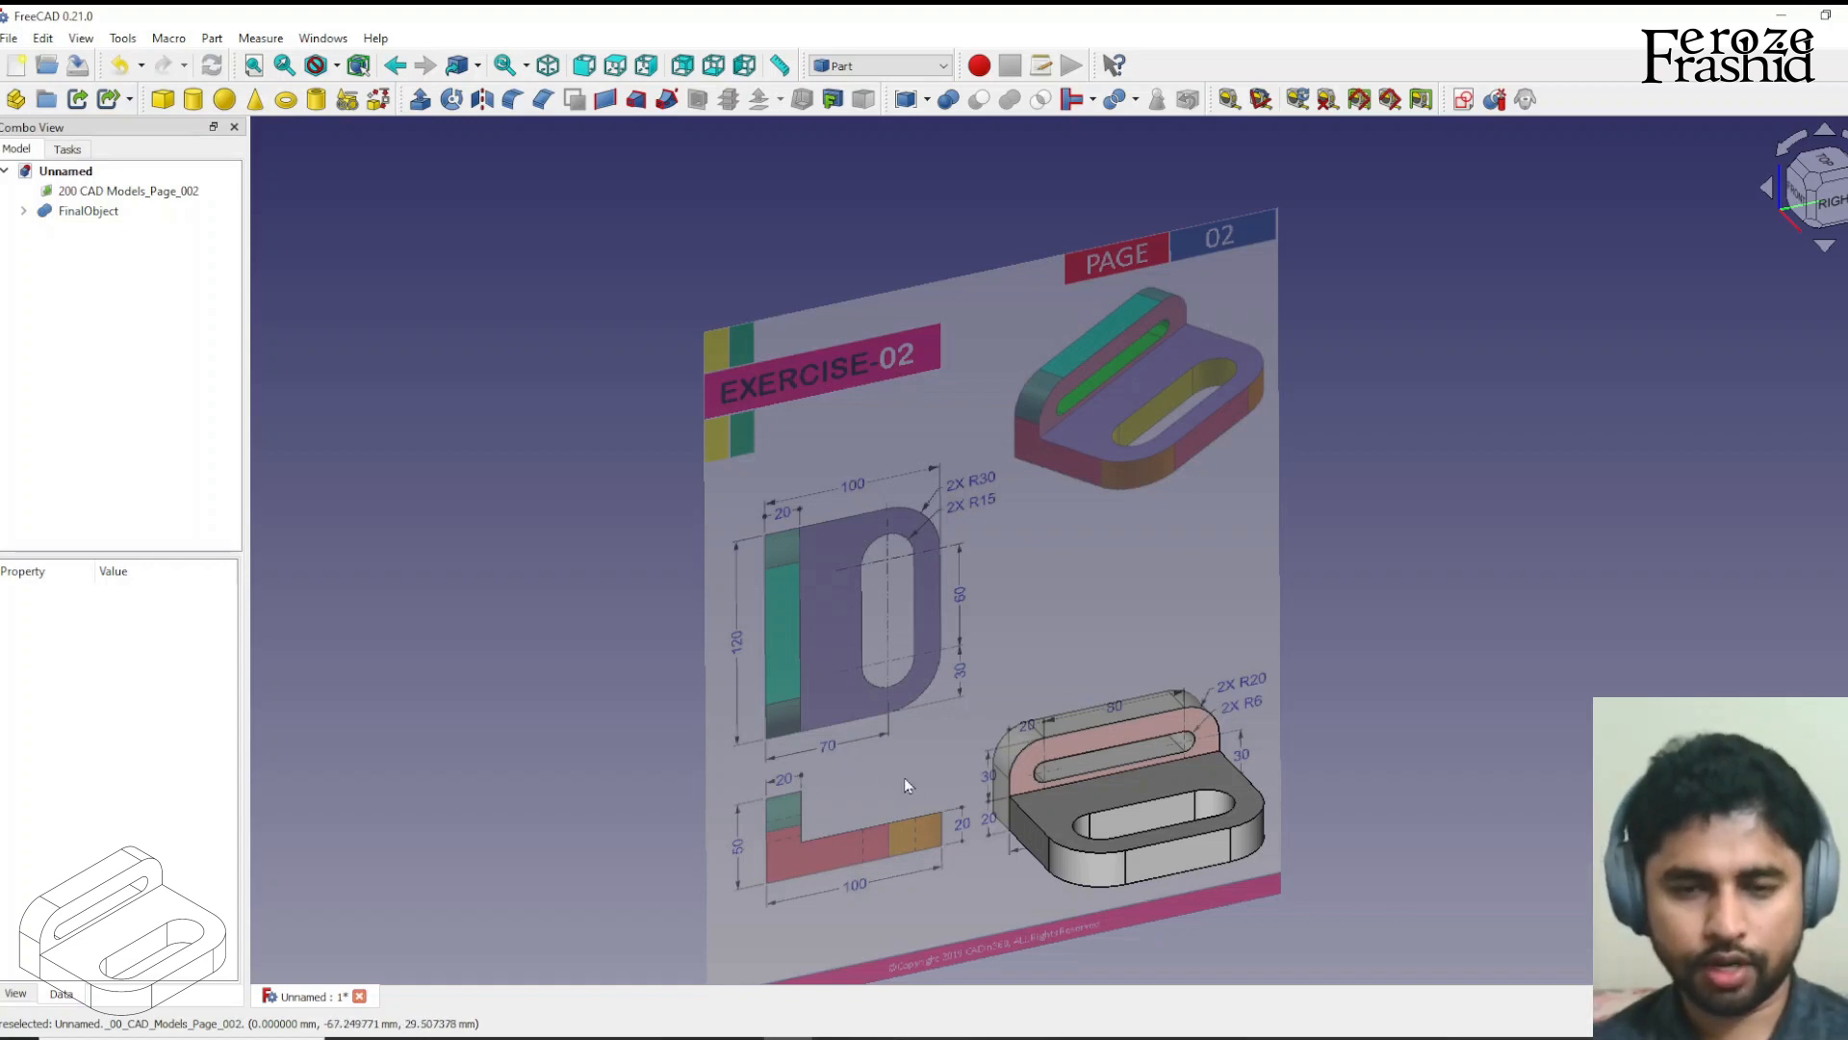
# Reorient the 200 CAD Models_Page_002 reference image onto the XZ plane.
pyautogui.doubleClick(139, 191)
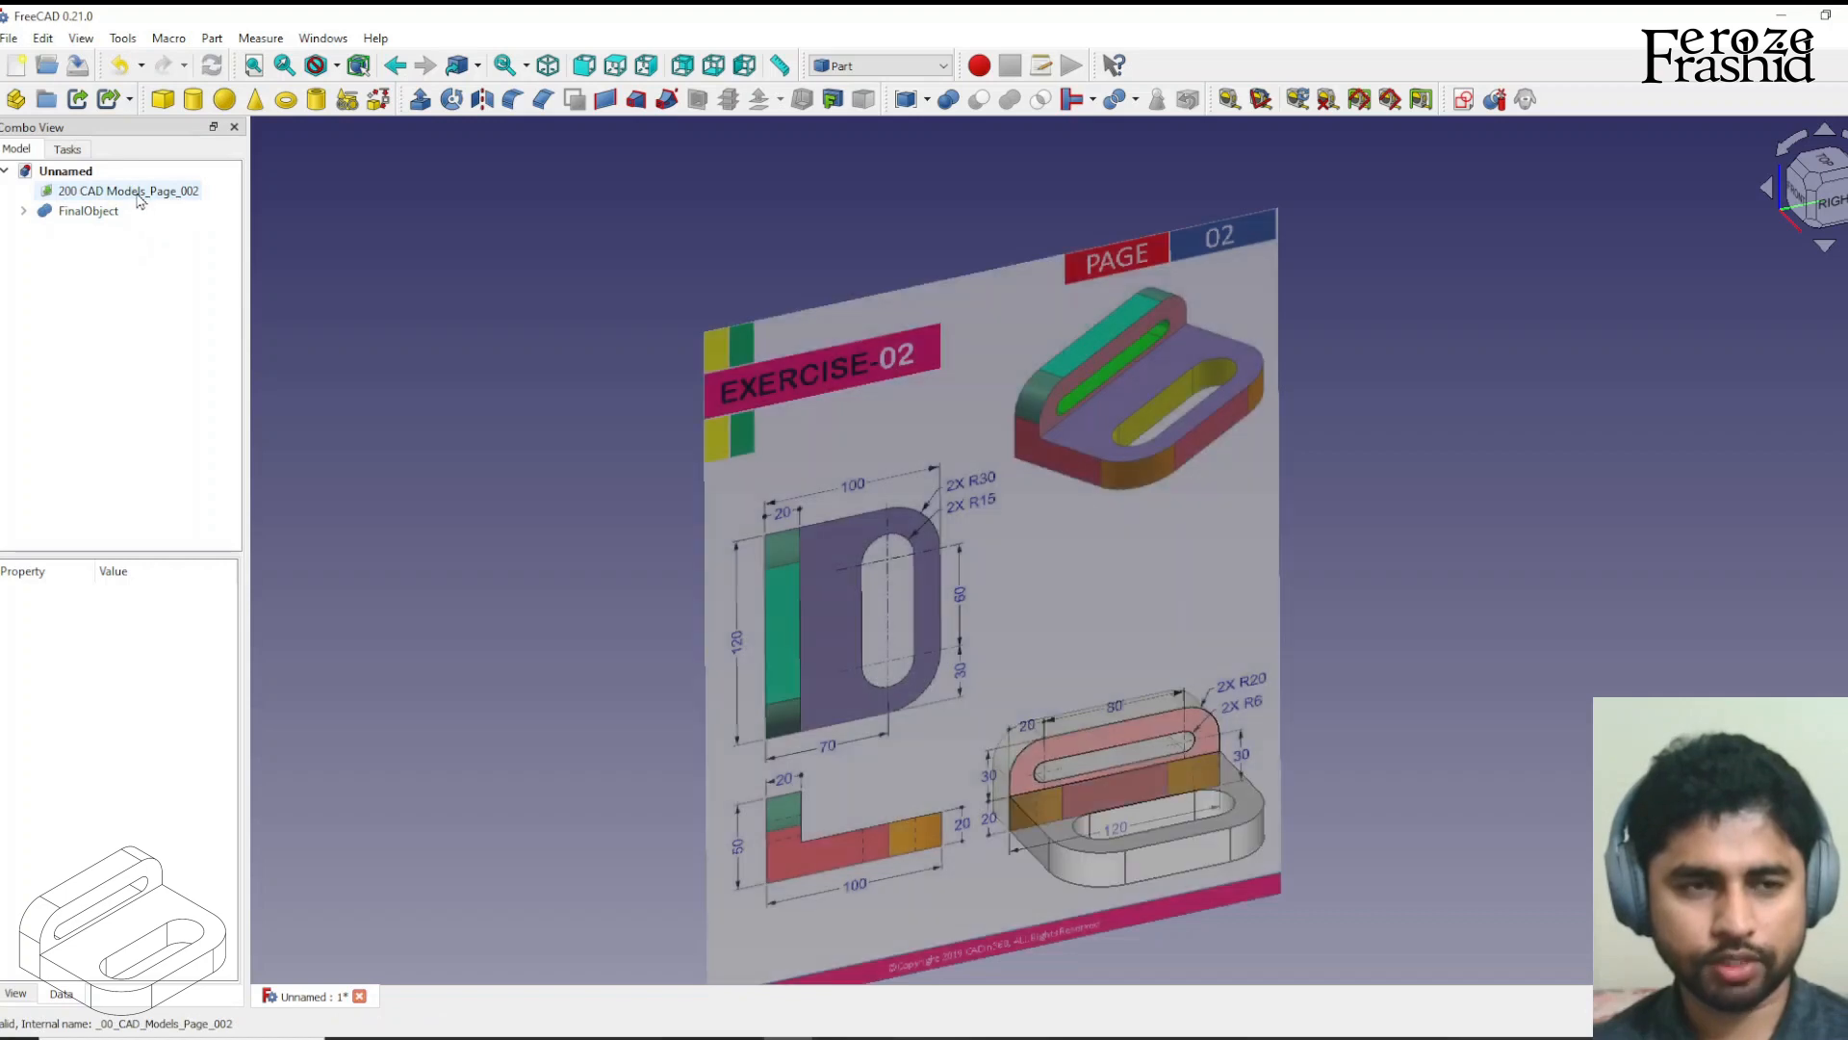
pyautogui.click(72, 314)
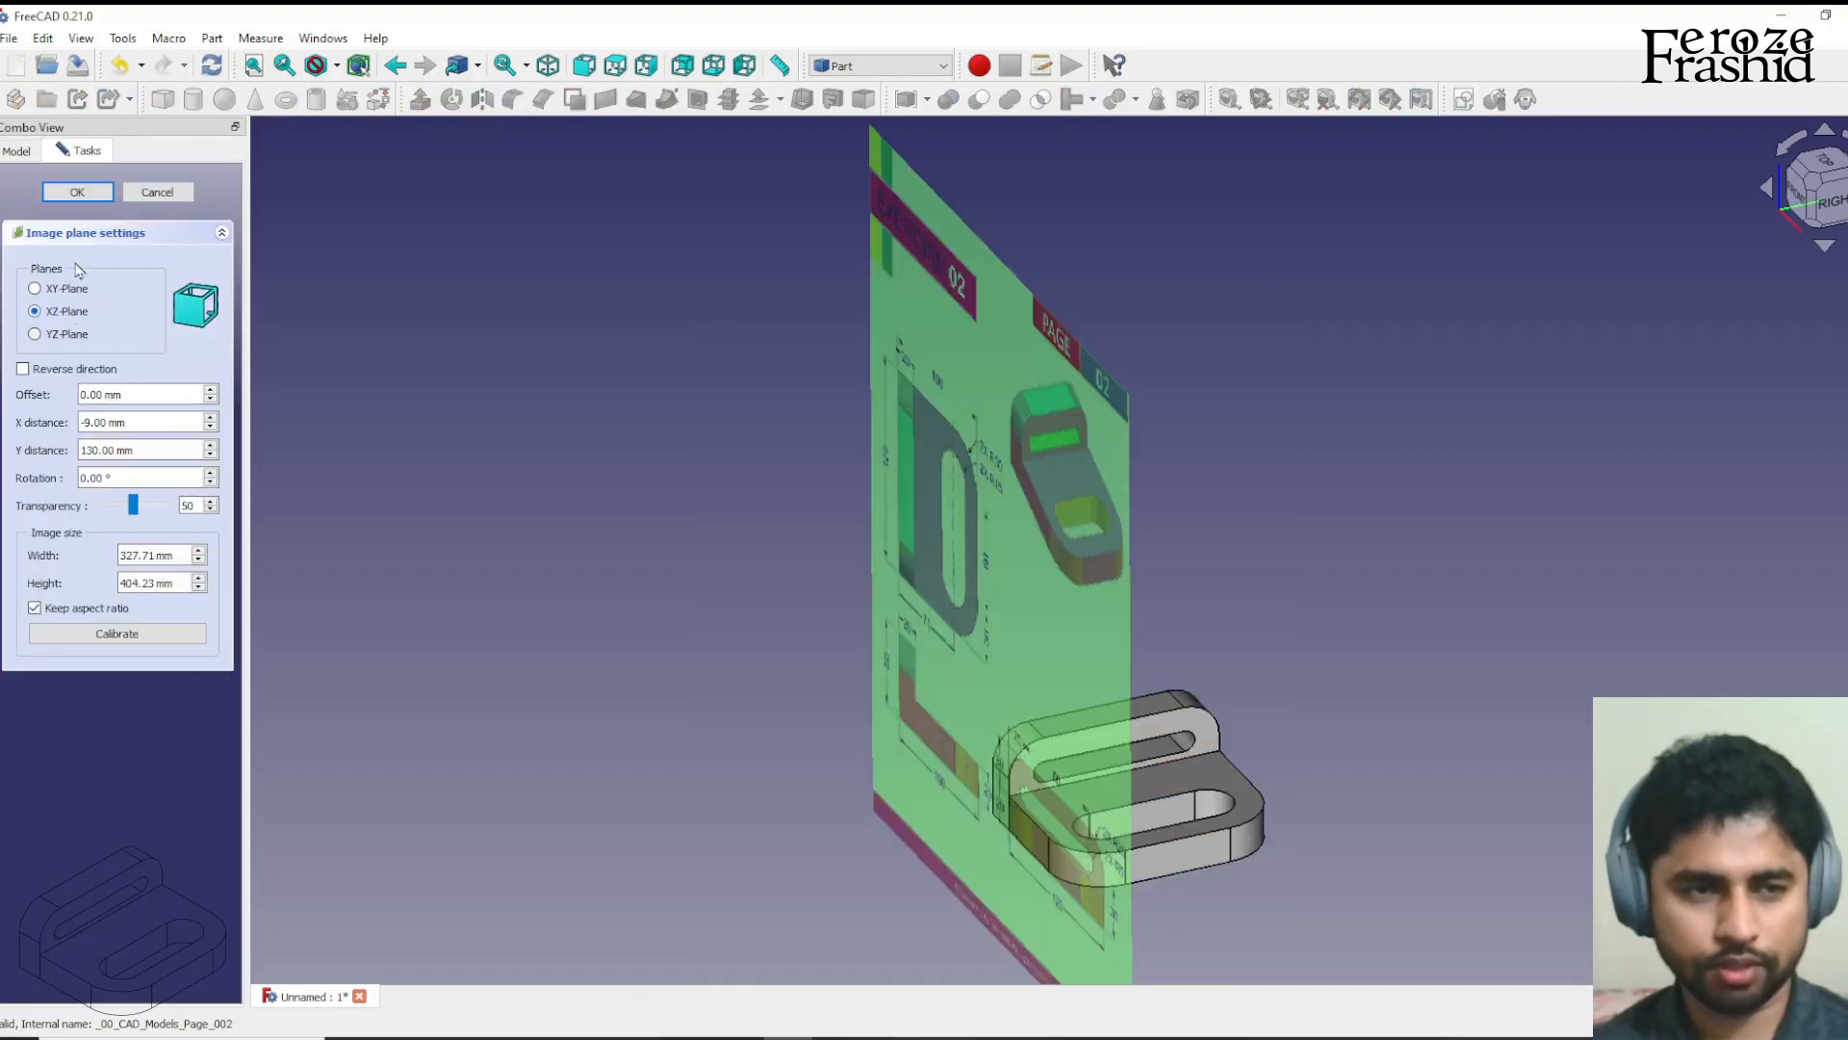
pyautogui.click(77, 191)
pyautogui.click(614, 572)
# In the rear view, move the reference image along its X axis until its L-shaped side view lines up with the bracket.
pyautogui.moveTo(1122, 711); pyautogui.dragTo(1222, 905, button='middle')
pyautogui.moveTo(1197, 751); pyautogui.dragTo(1586, 516, button='middle')
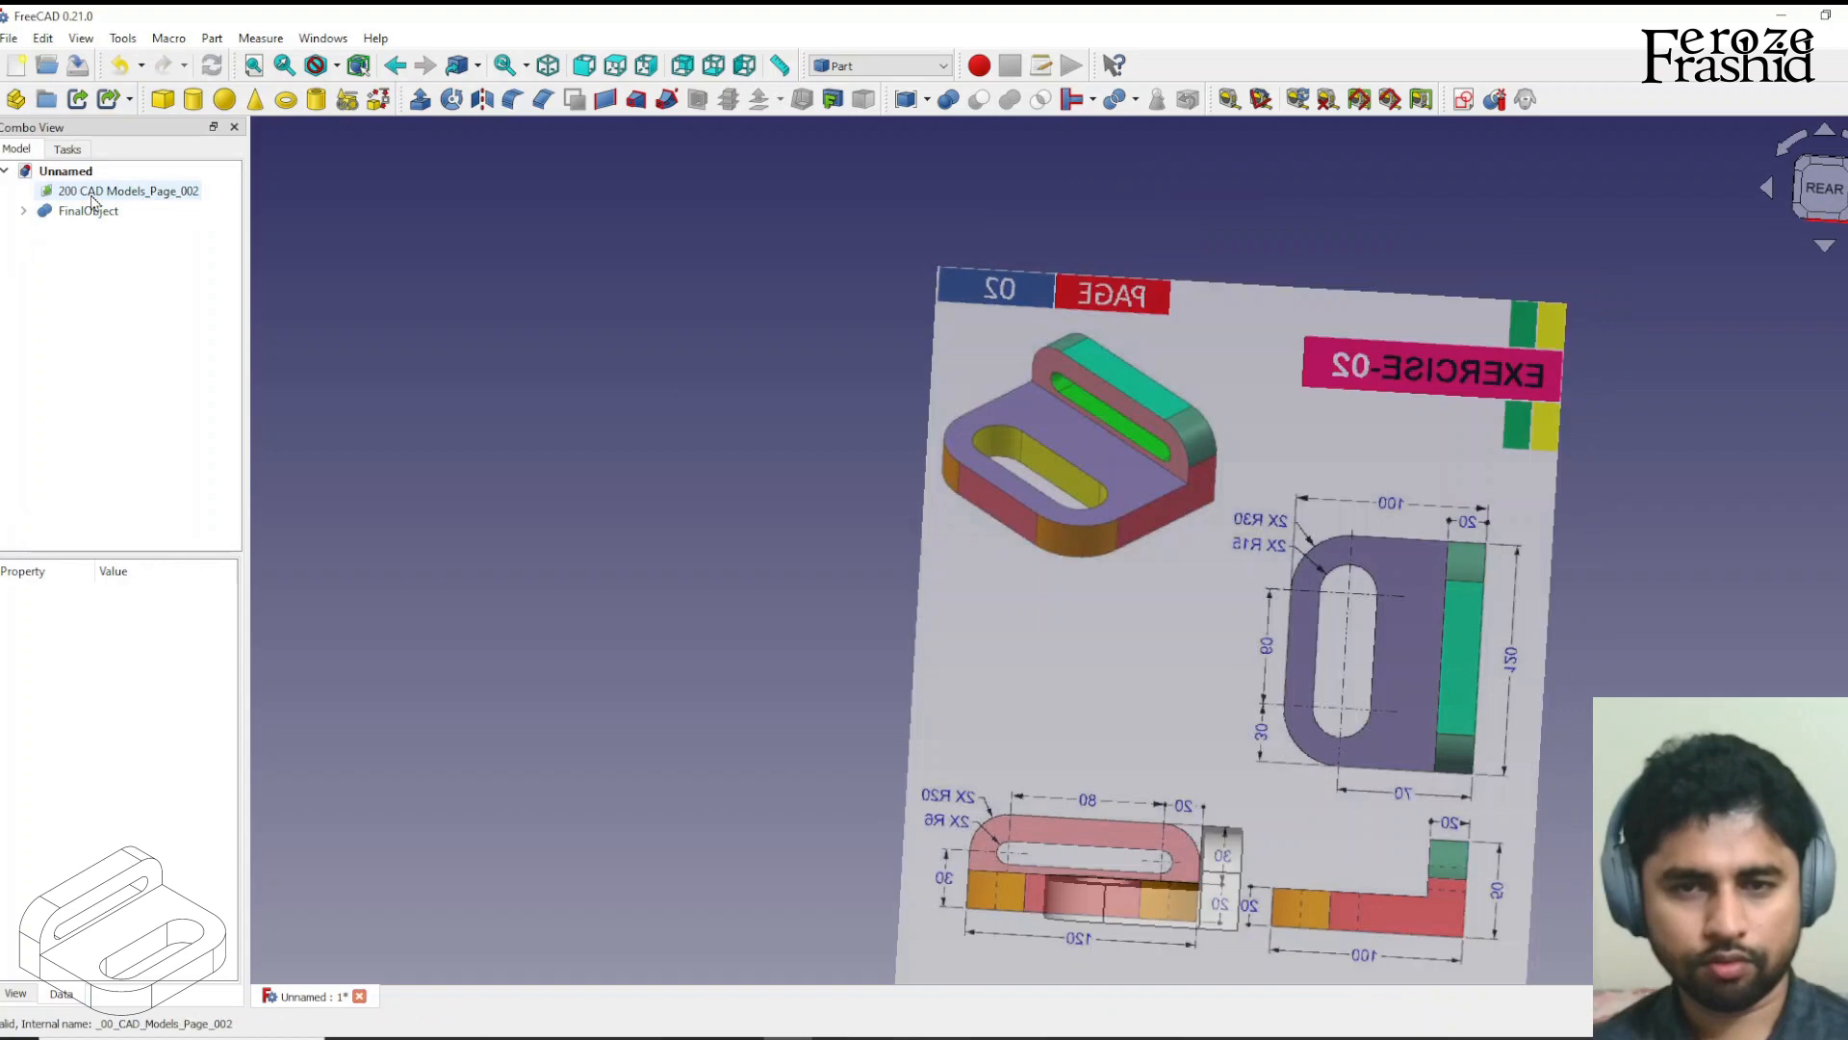
pyautogui.moveTo(388, 545); pyautogui.dragTo(590, 722, button='middle')
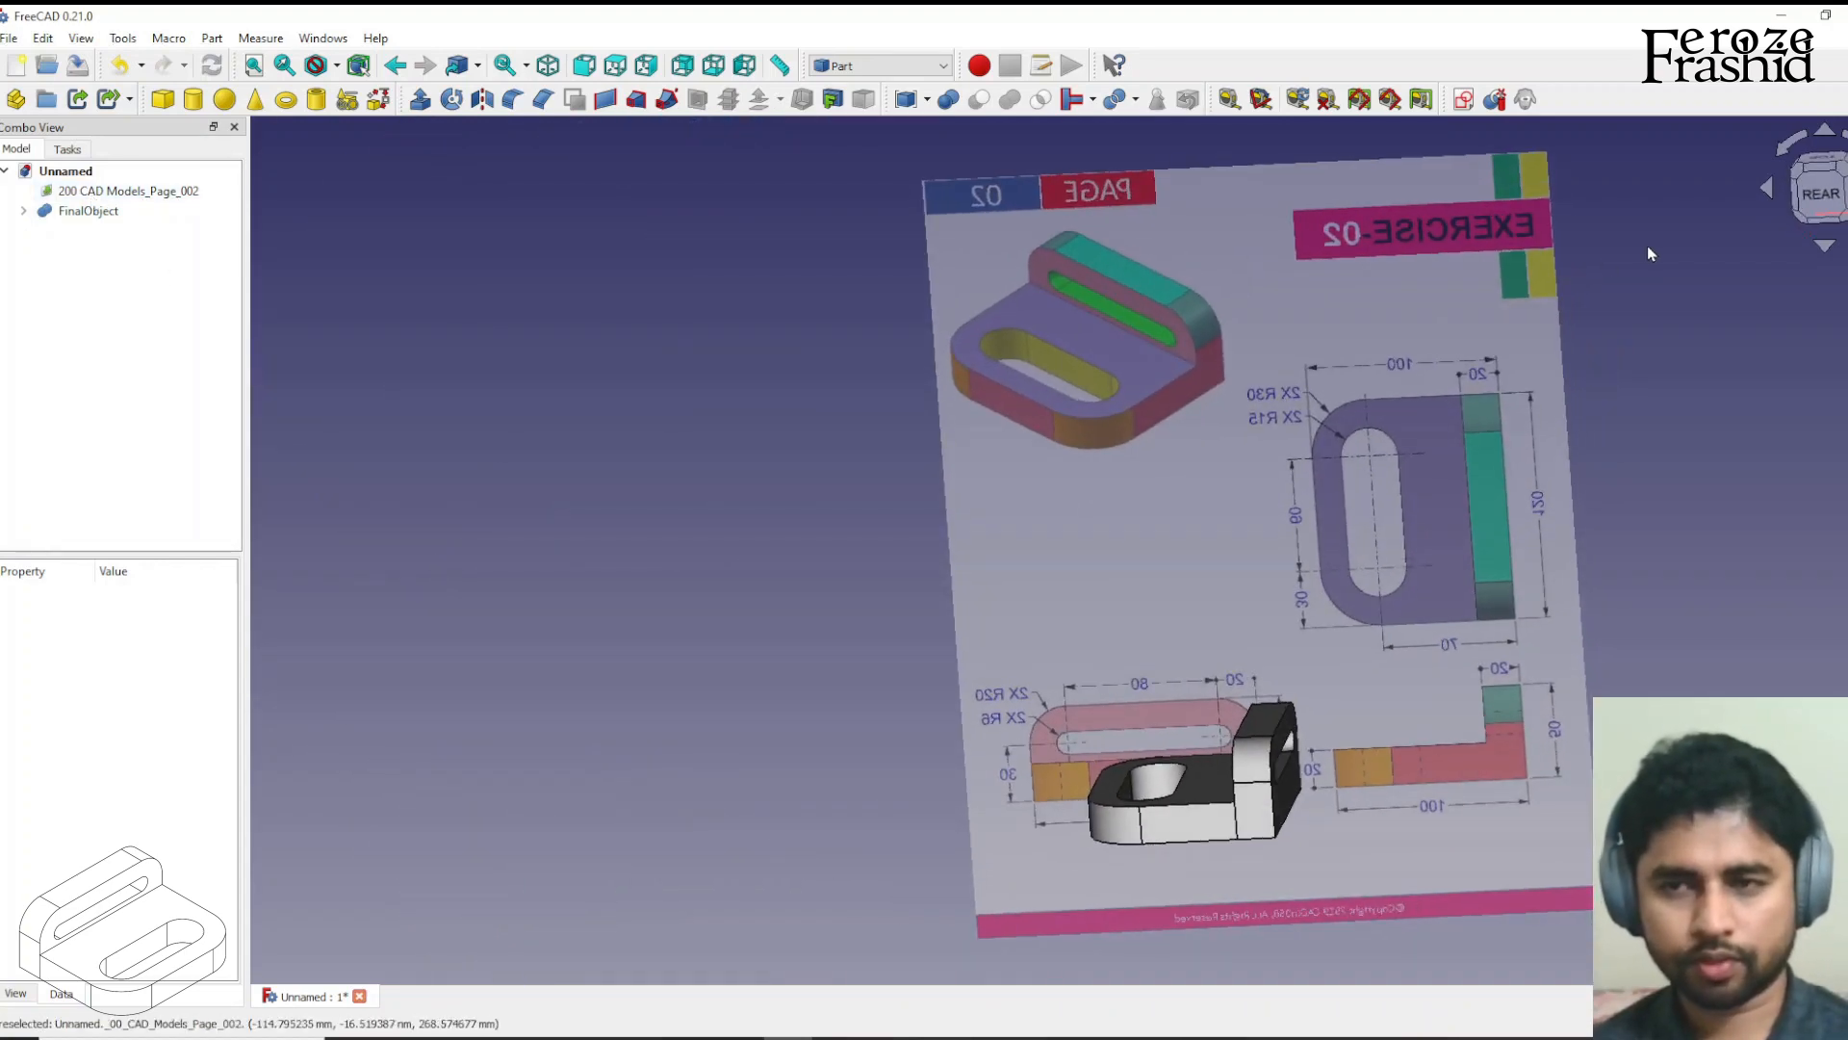
pyautogui.click(1817, 193)
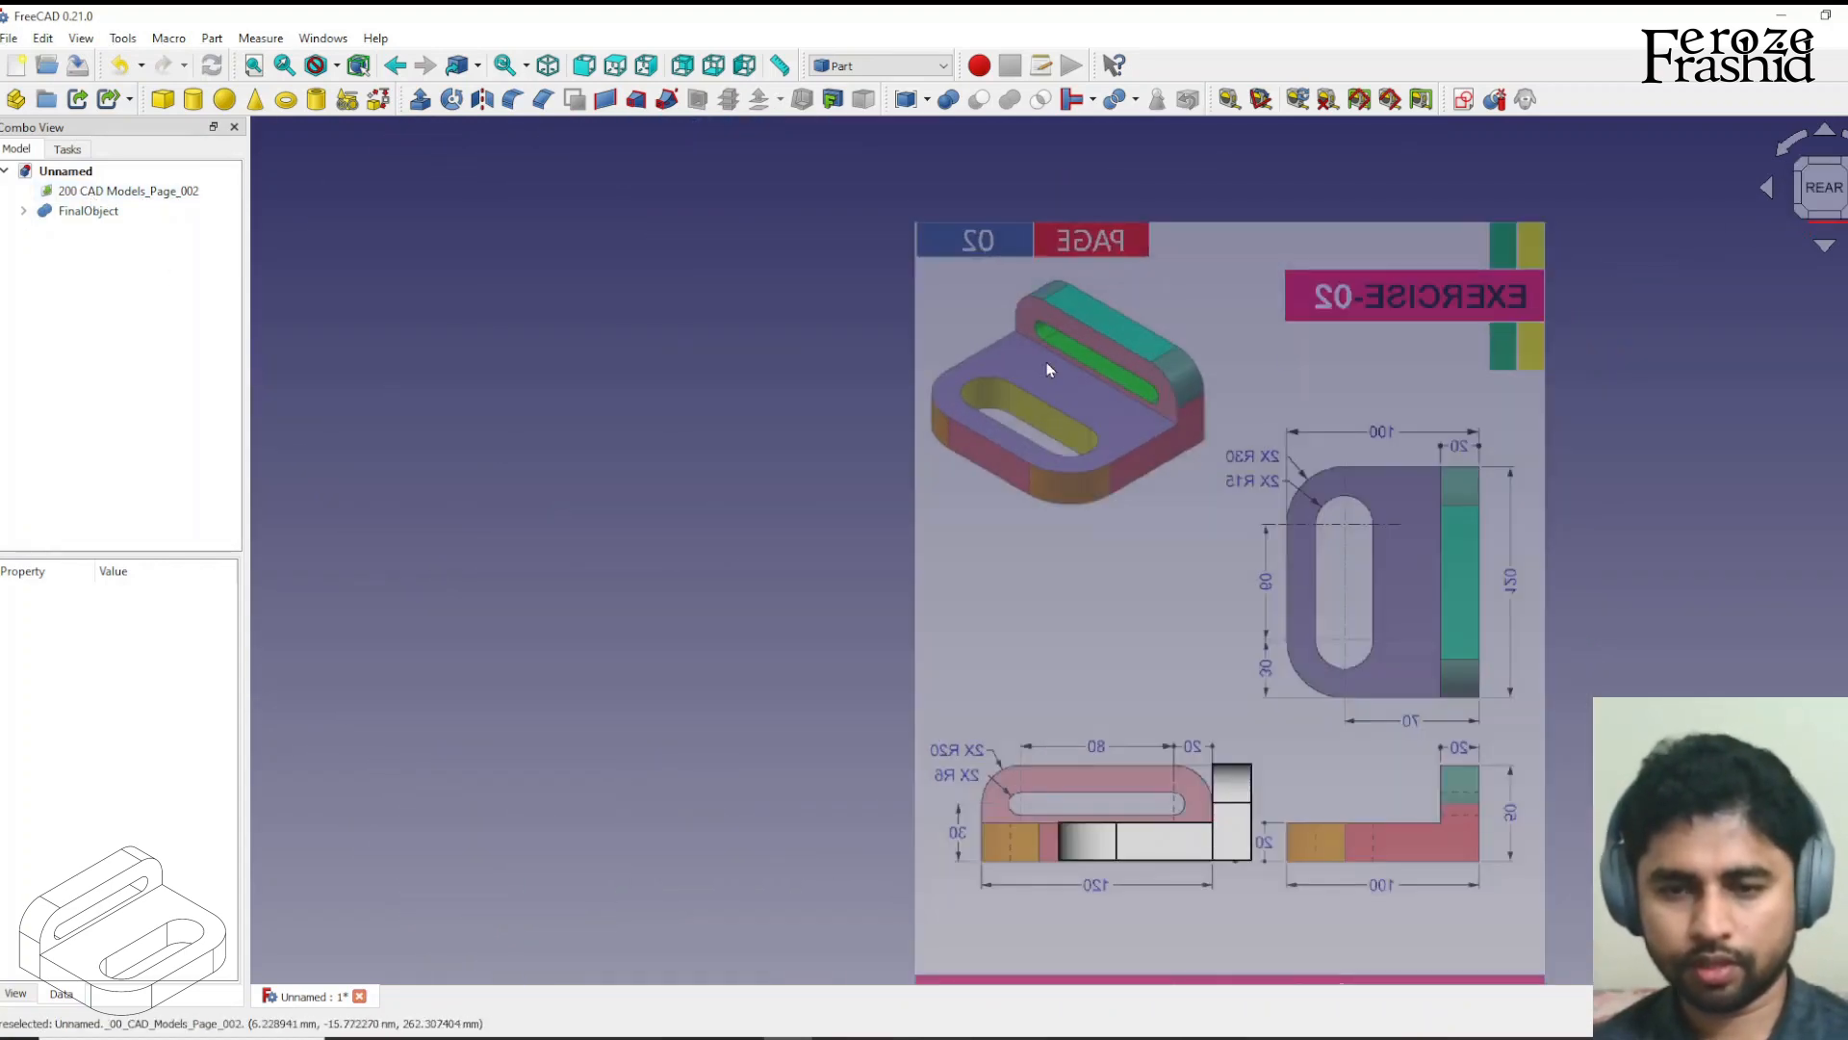
pyautogui.rightClick(126, 190)
pyautogui.click(151, 225)
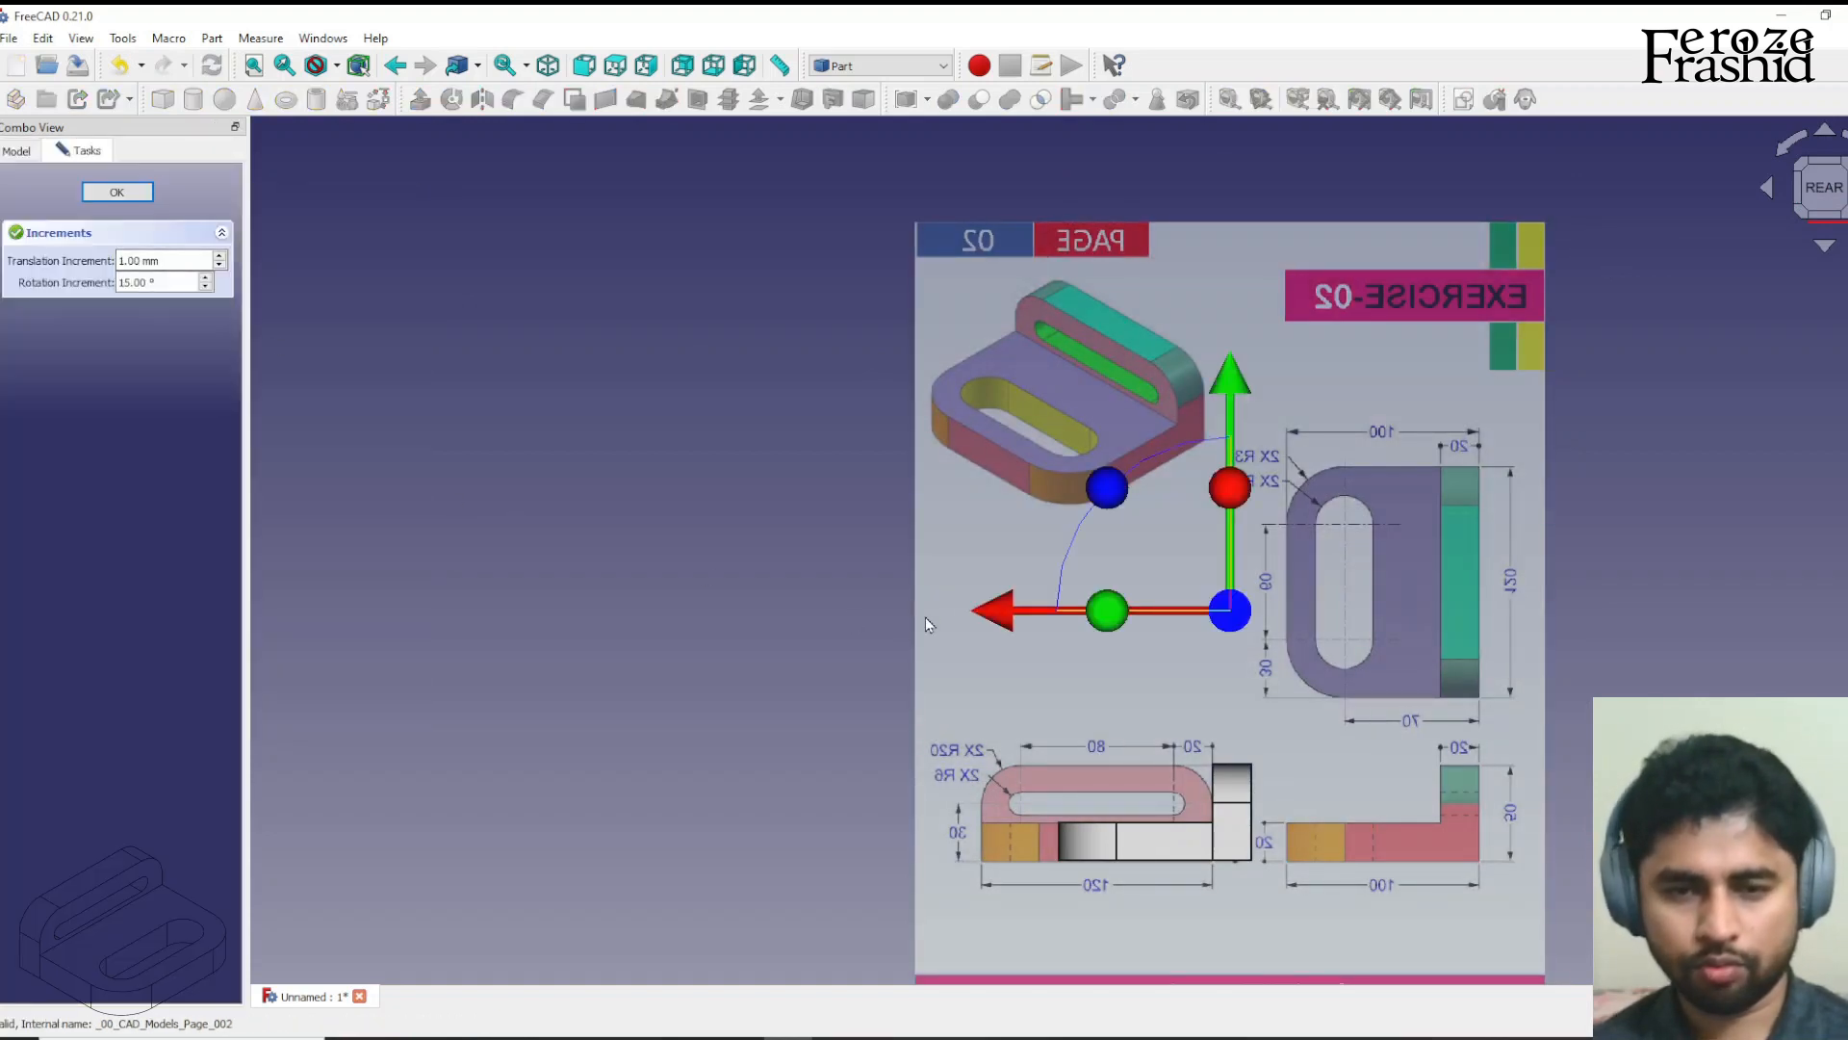
pyautogui.moveTo(990, 610); pyautogui.dragTo(768, 605)
pyautogui.click(116, 192)
# Make FinalObject semi-transparent so the drawing can be compared through the solid.
pyautogui.scroll(-2, 1001, 597)
pyautogui.scroll(5, 1107, 722)
pyautogui.moveTo(1136, 751); pyautogui.dragTo(1194, 771, button='middle')
pyautogui.press('4')
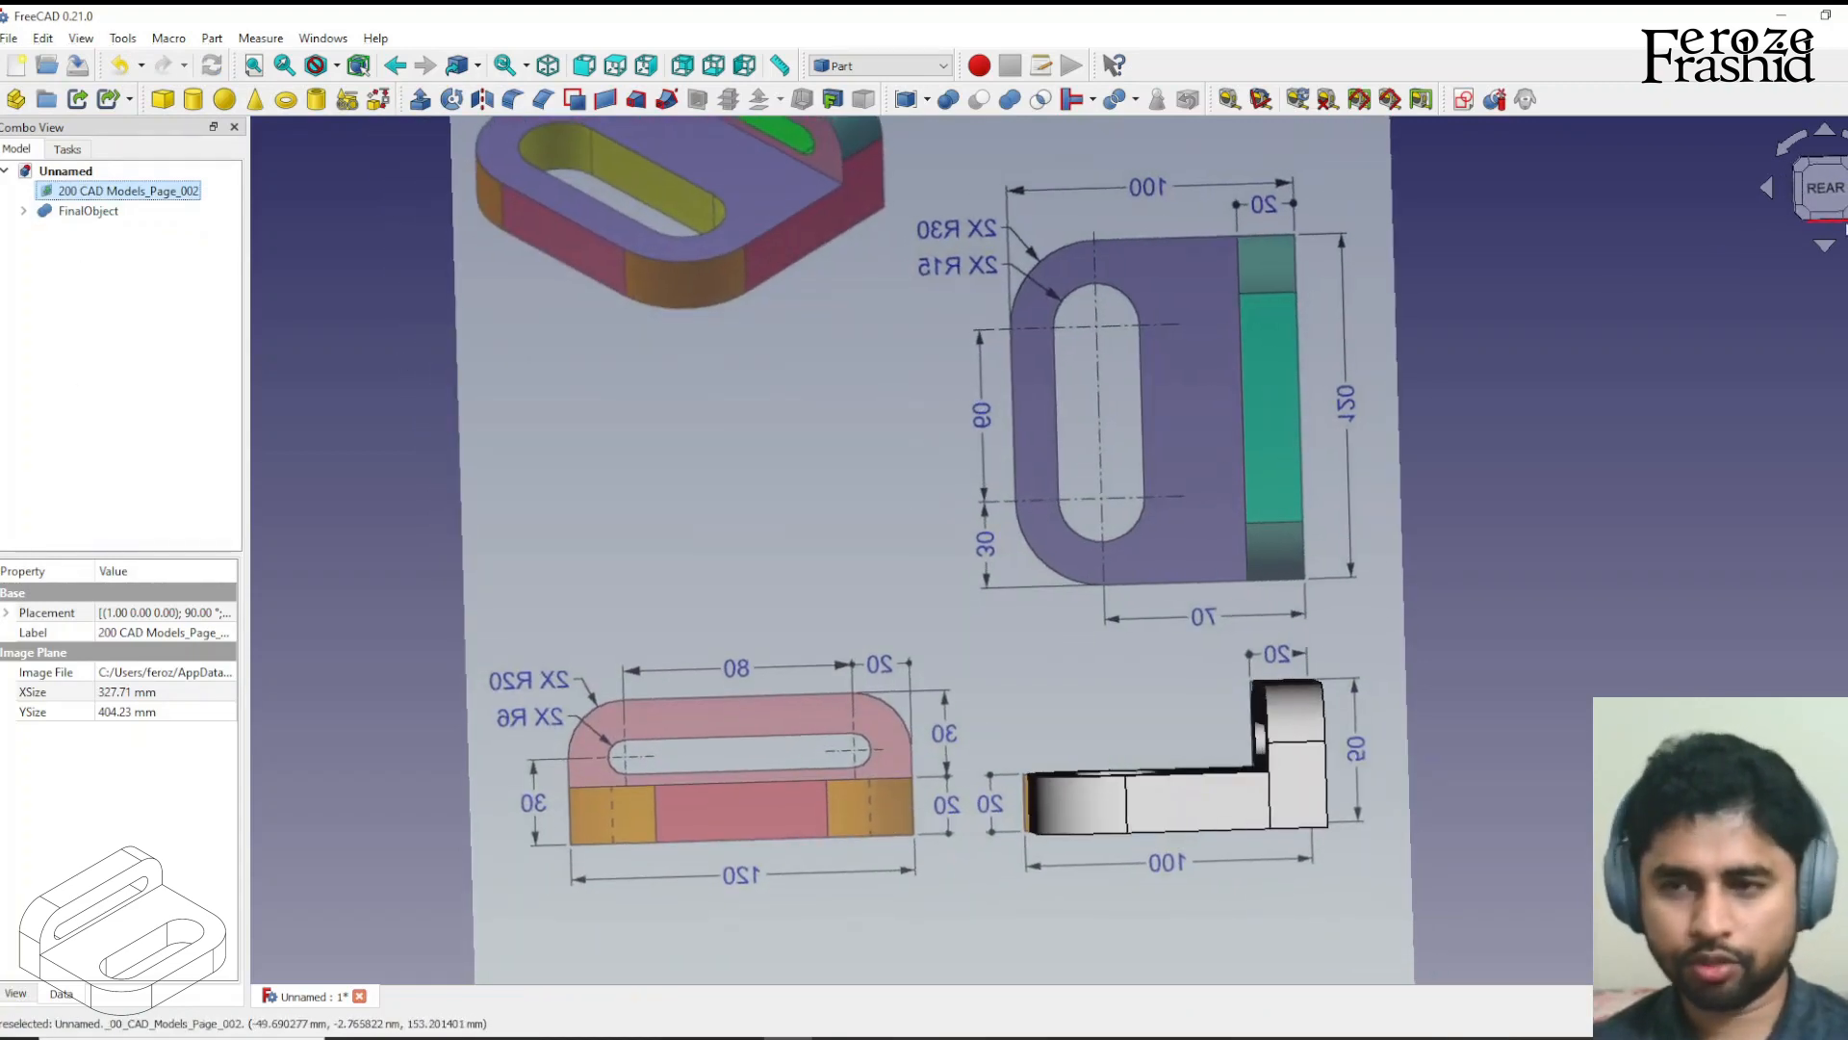
pyautogui.press('4')
pyautogui.click(89, 211)
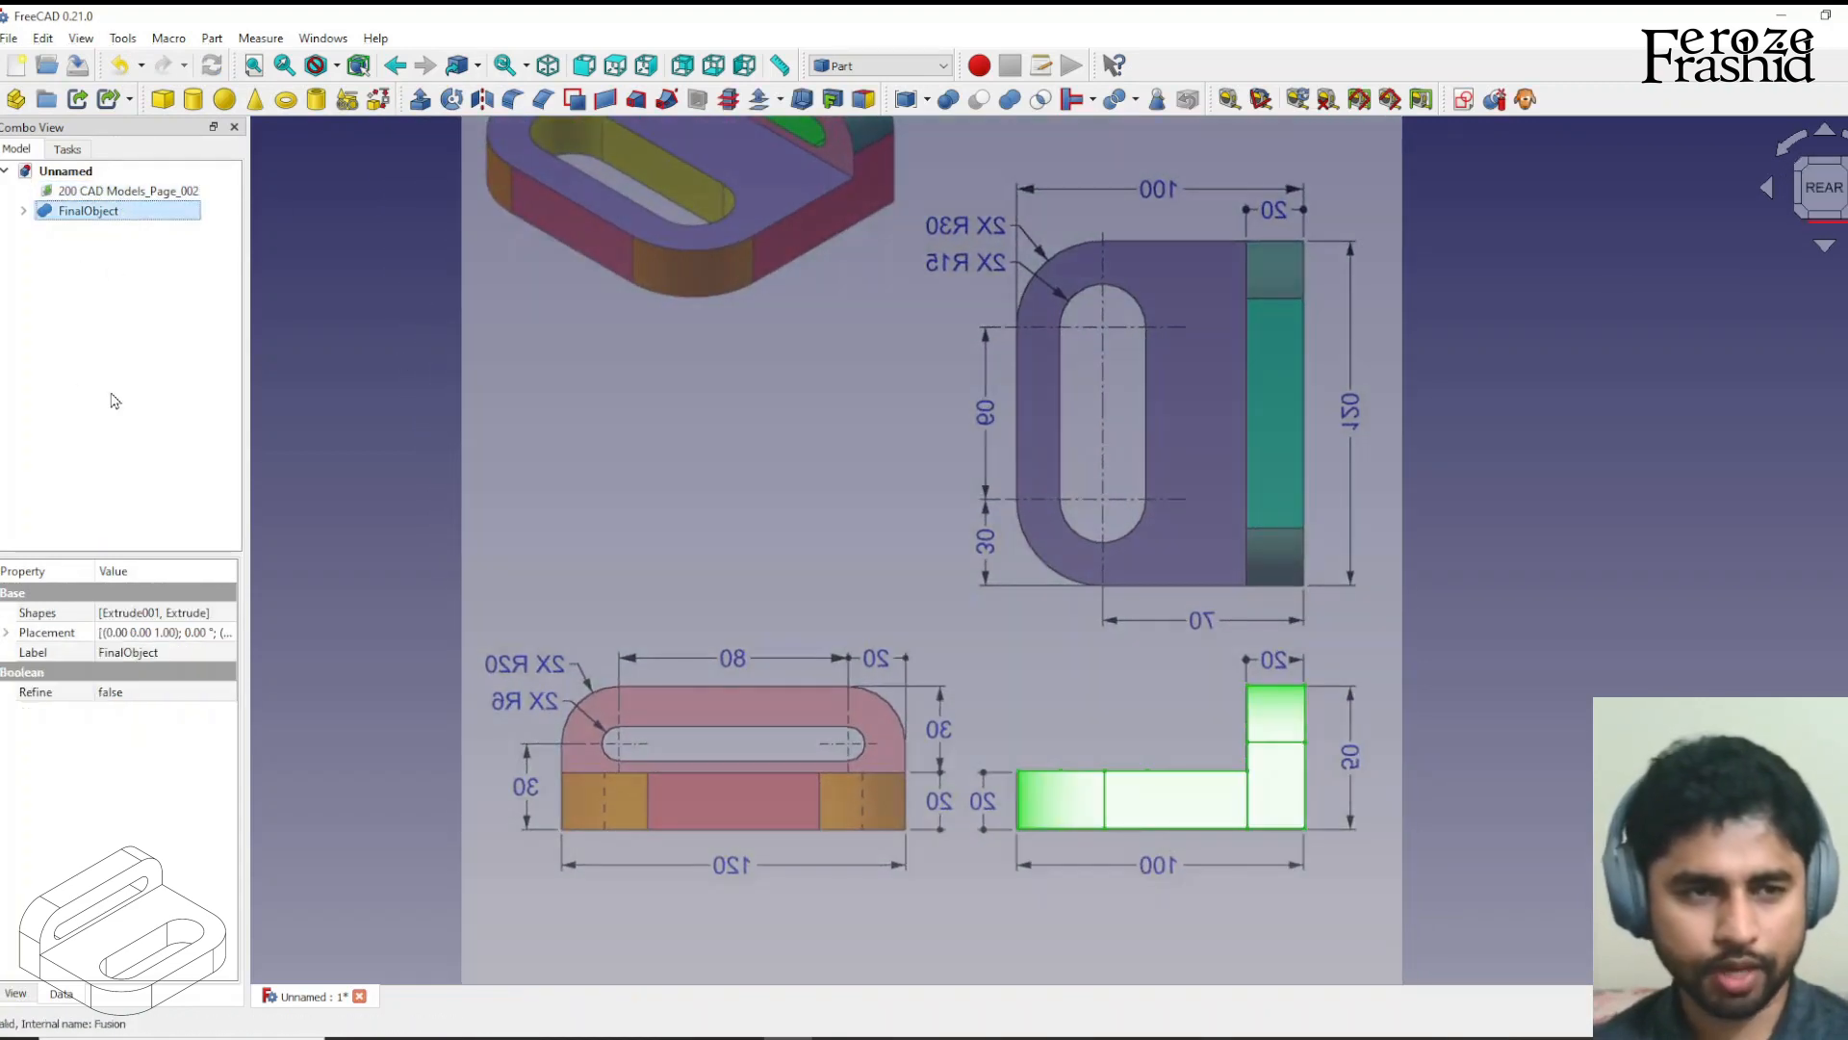
pyautogui.click(20, 994)
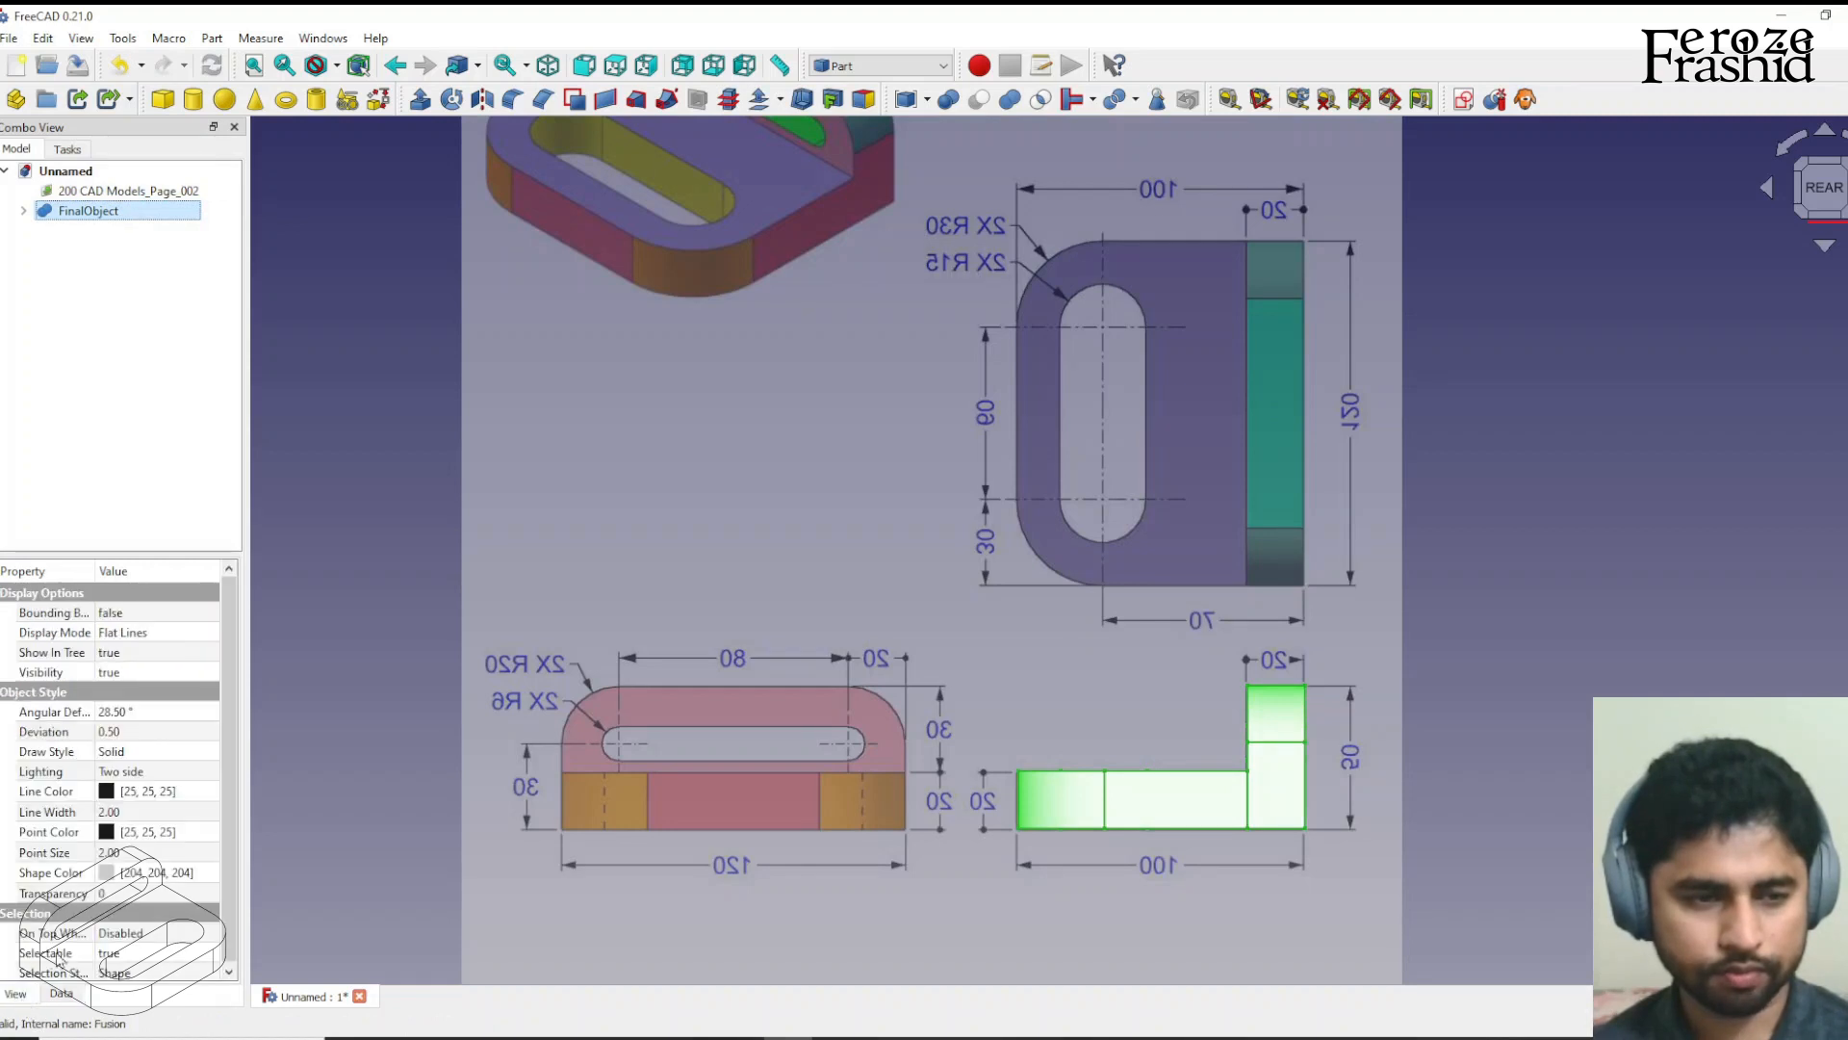
pyautogui.click(103, 893)
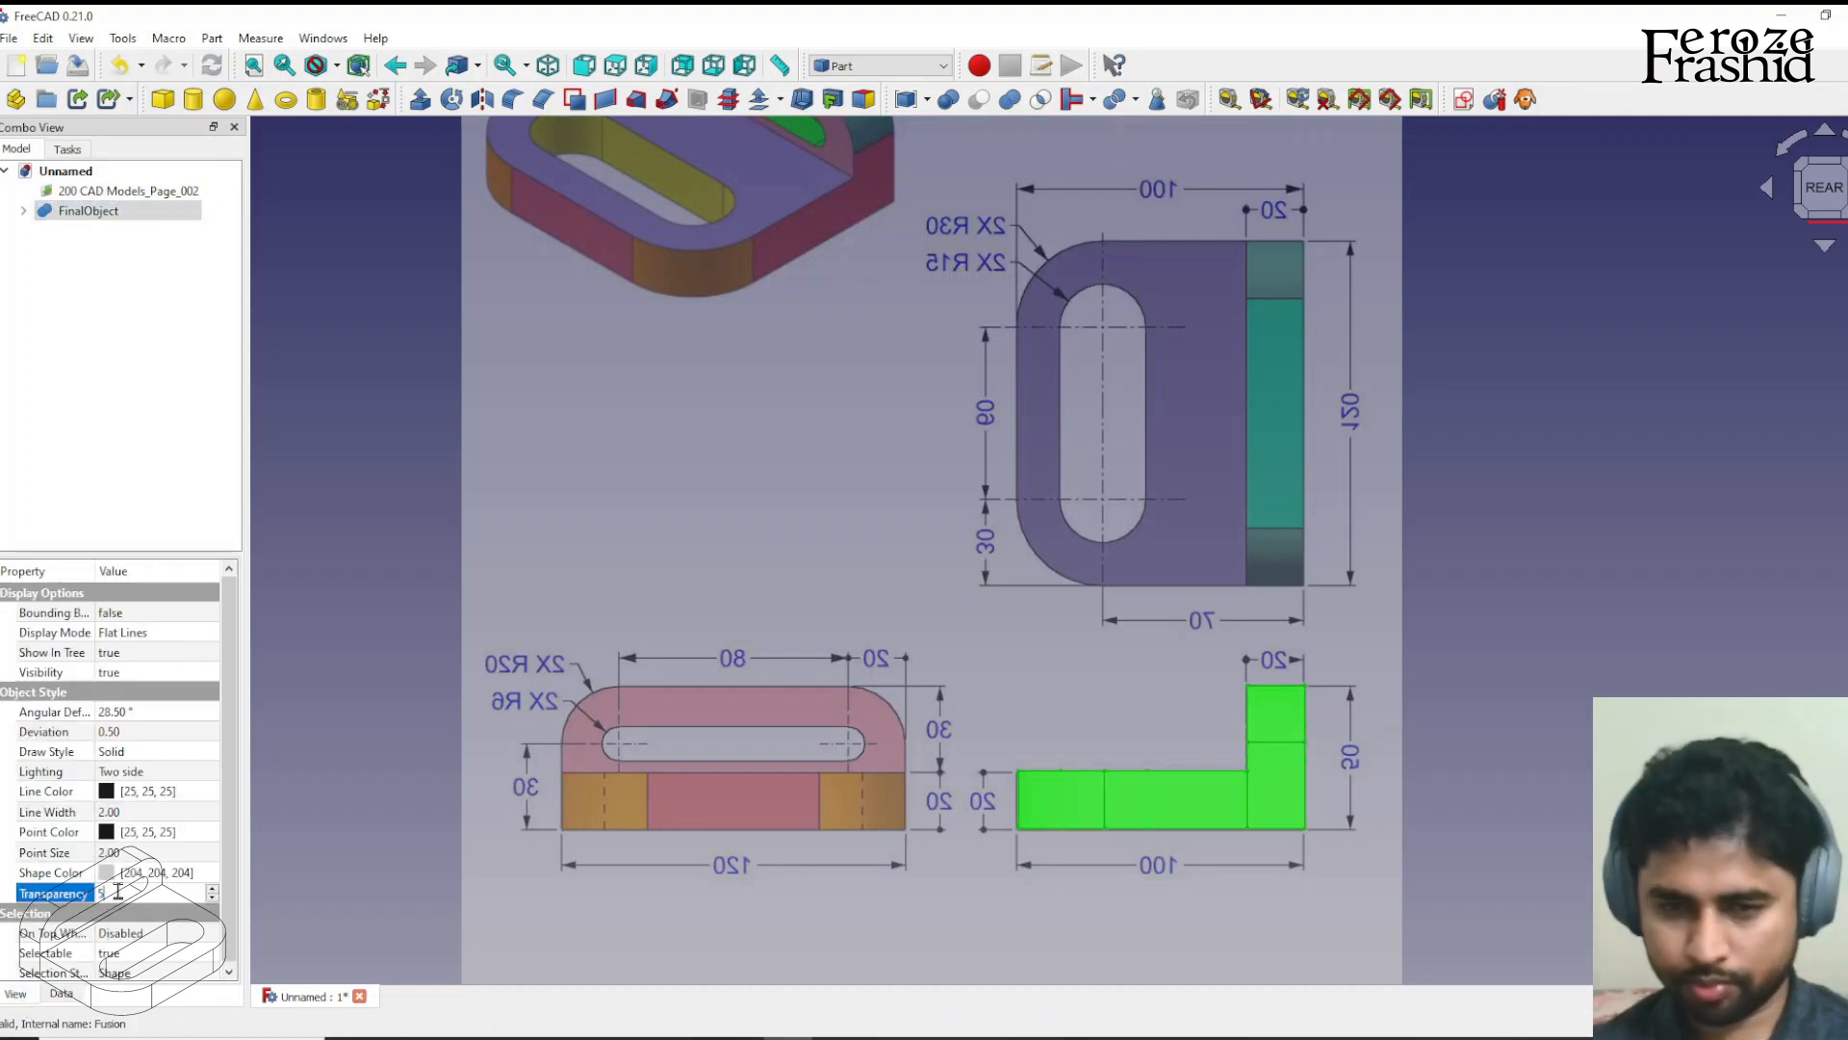
pyautogui.click(1547, 797)
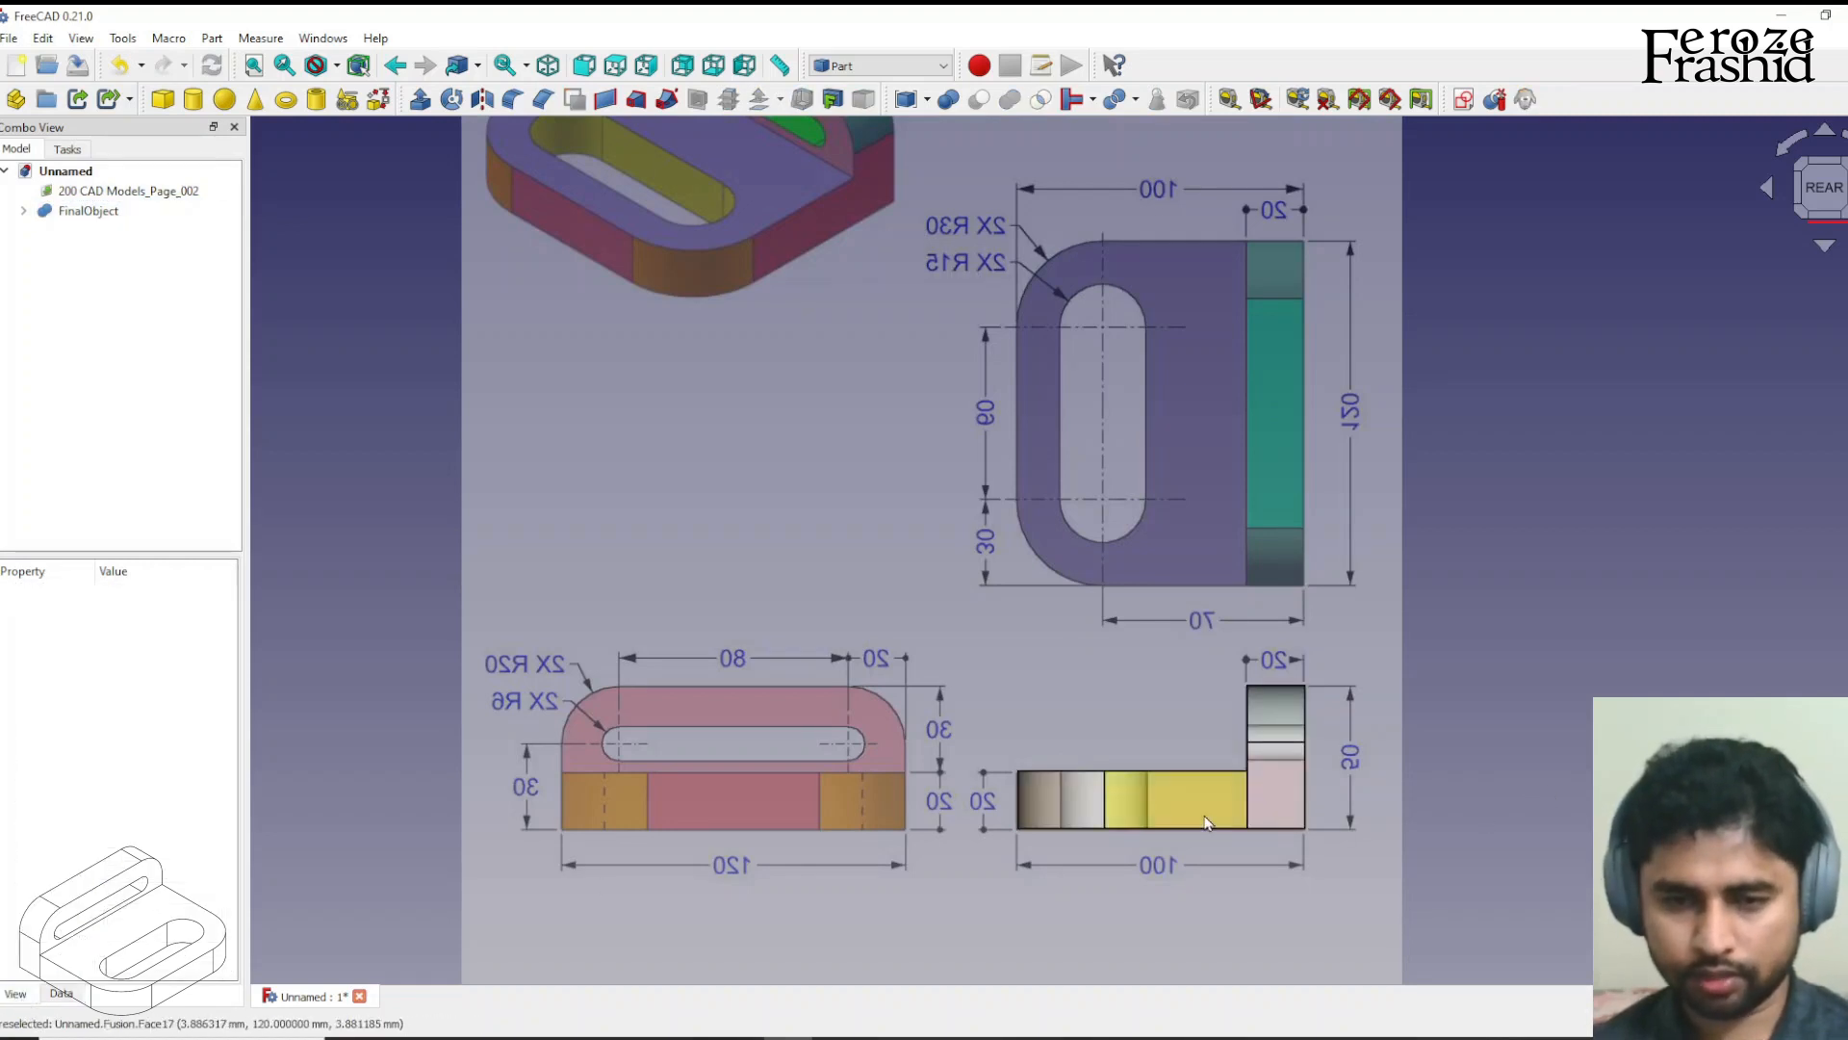
# Translate the reference image 122 mm along its normal to the far side of the bracket.
pyautogui.moveTo(1240, 781)
pyautogui.mouseDown(button='middle')
pyautogui.moveTo(1268, 685)
pyautogui.moveTo(1250, 760)
pyautogui.mouseUp(button='middle')
pyautogui.click(1825, 207)
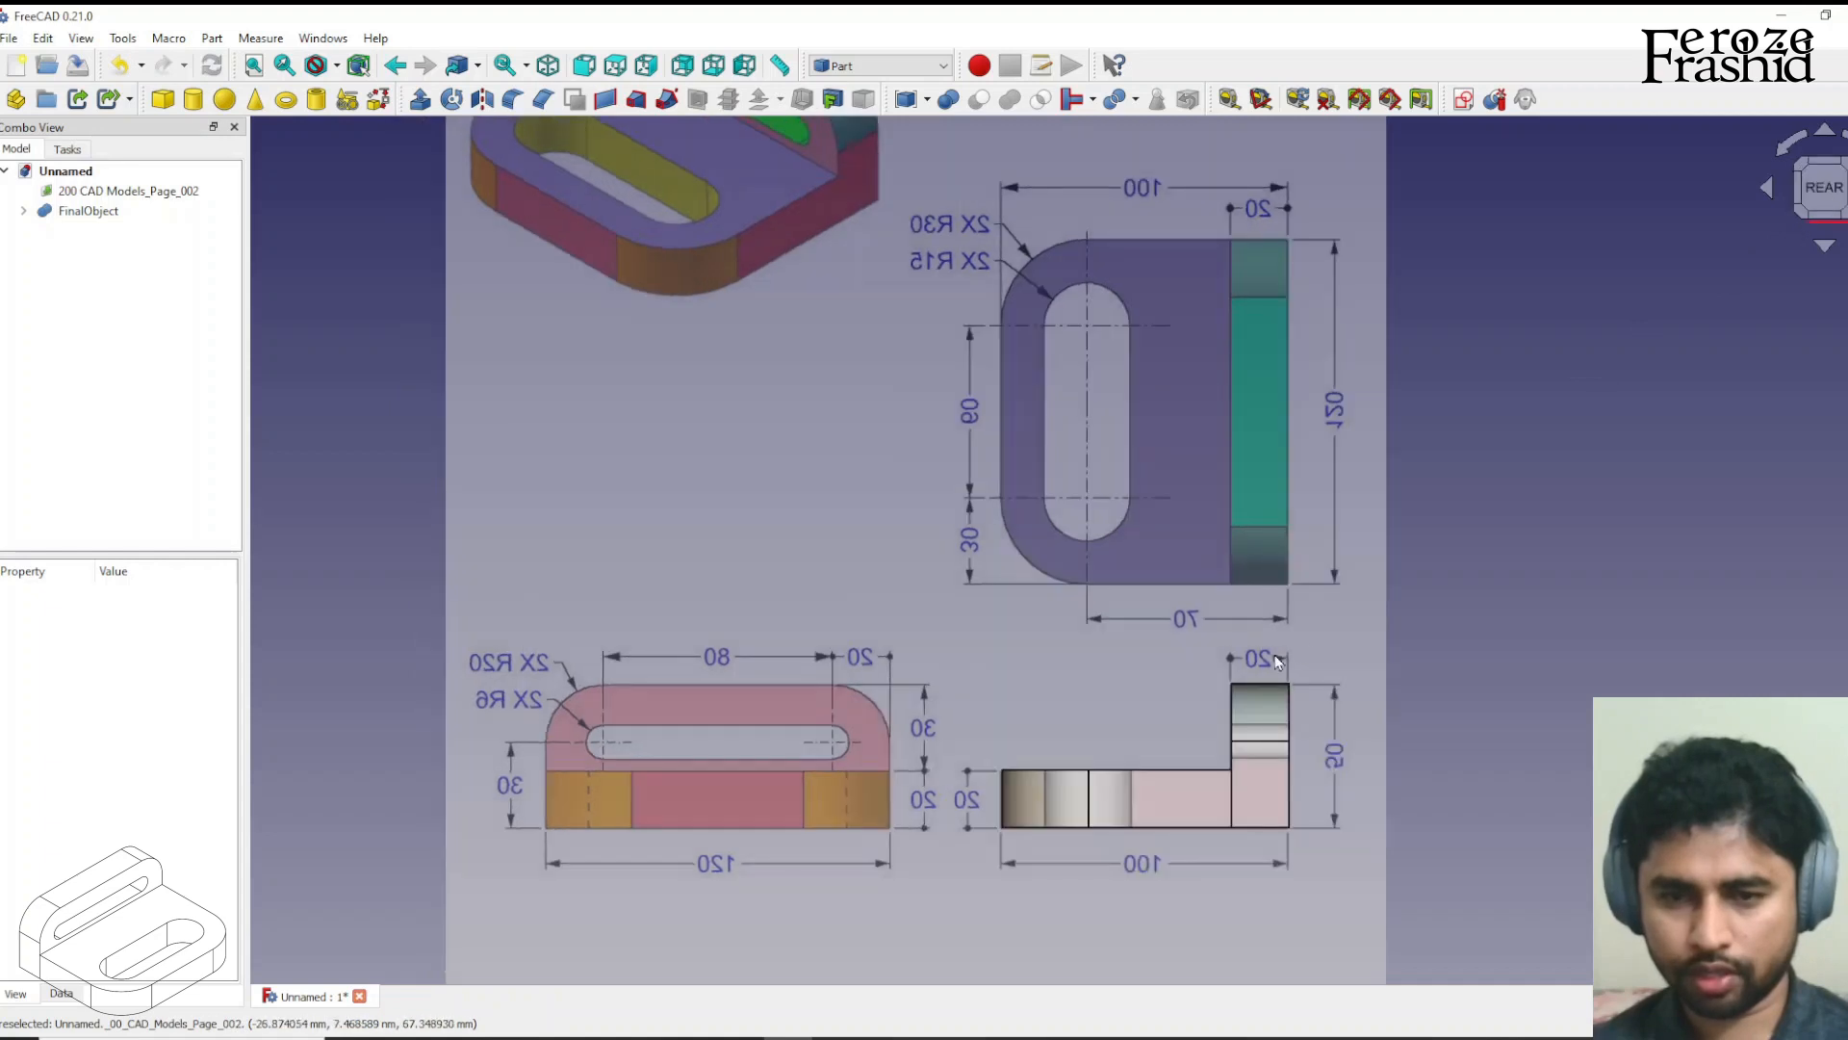
pyautogui.rightClick(144, 190)
pyautogui.click(192, 229)
pyautogui.moveTo(859, 510)
pyautogui.mouseDown(button='middle')
pyautogui.moveTo(1065, 519)
pyautogui.moveTo(972, 496)
pyautogui.mouseUp(button='middle')
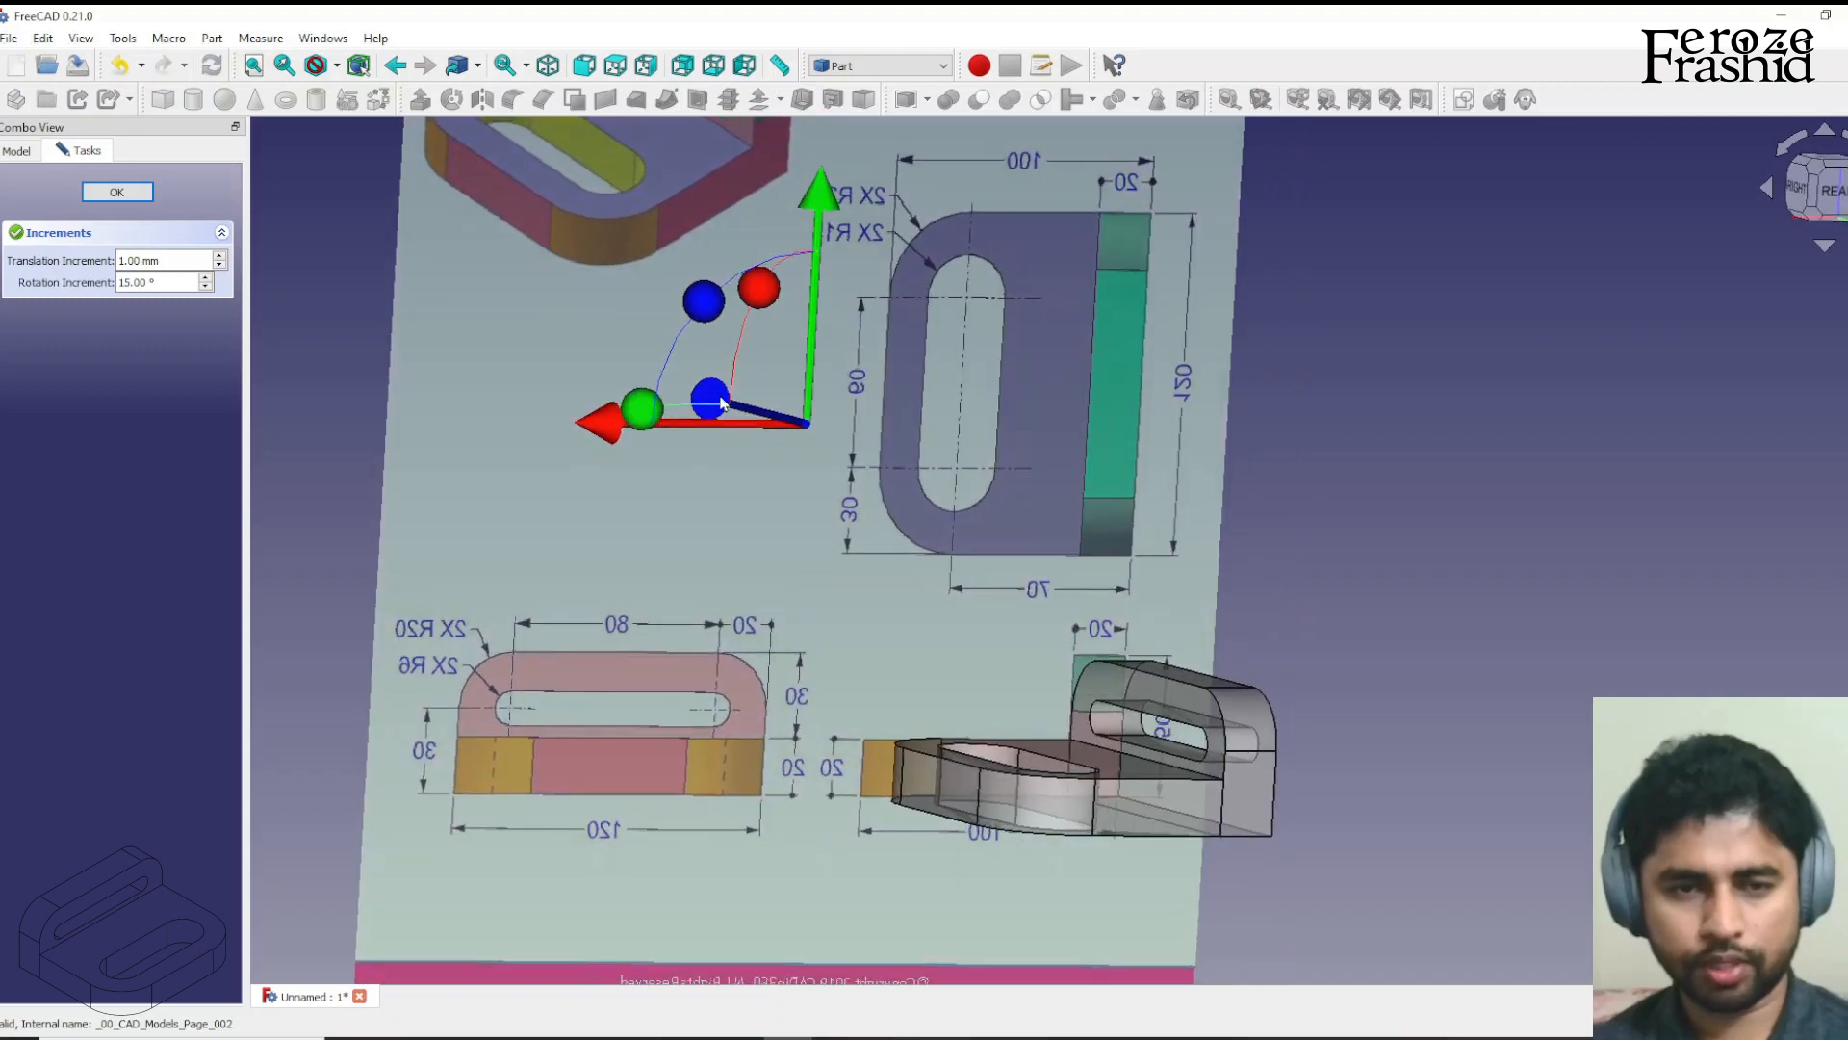
pyautogui.moveTo(724, 405); pyautogui.dragTo(856, 481)
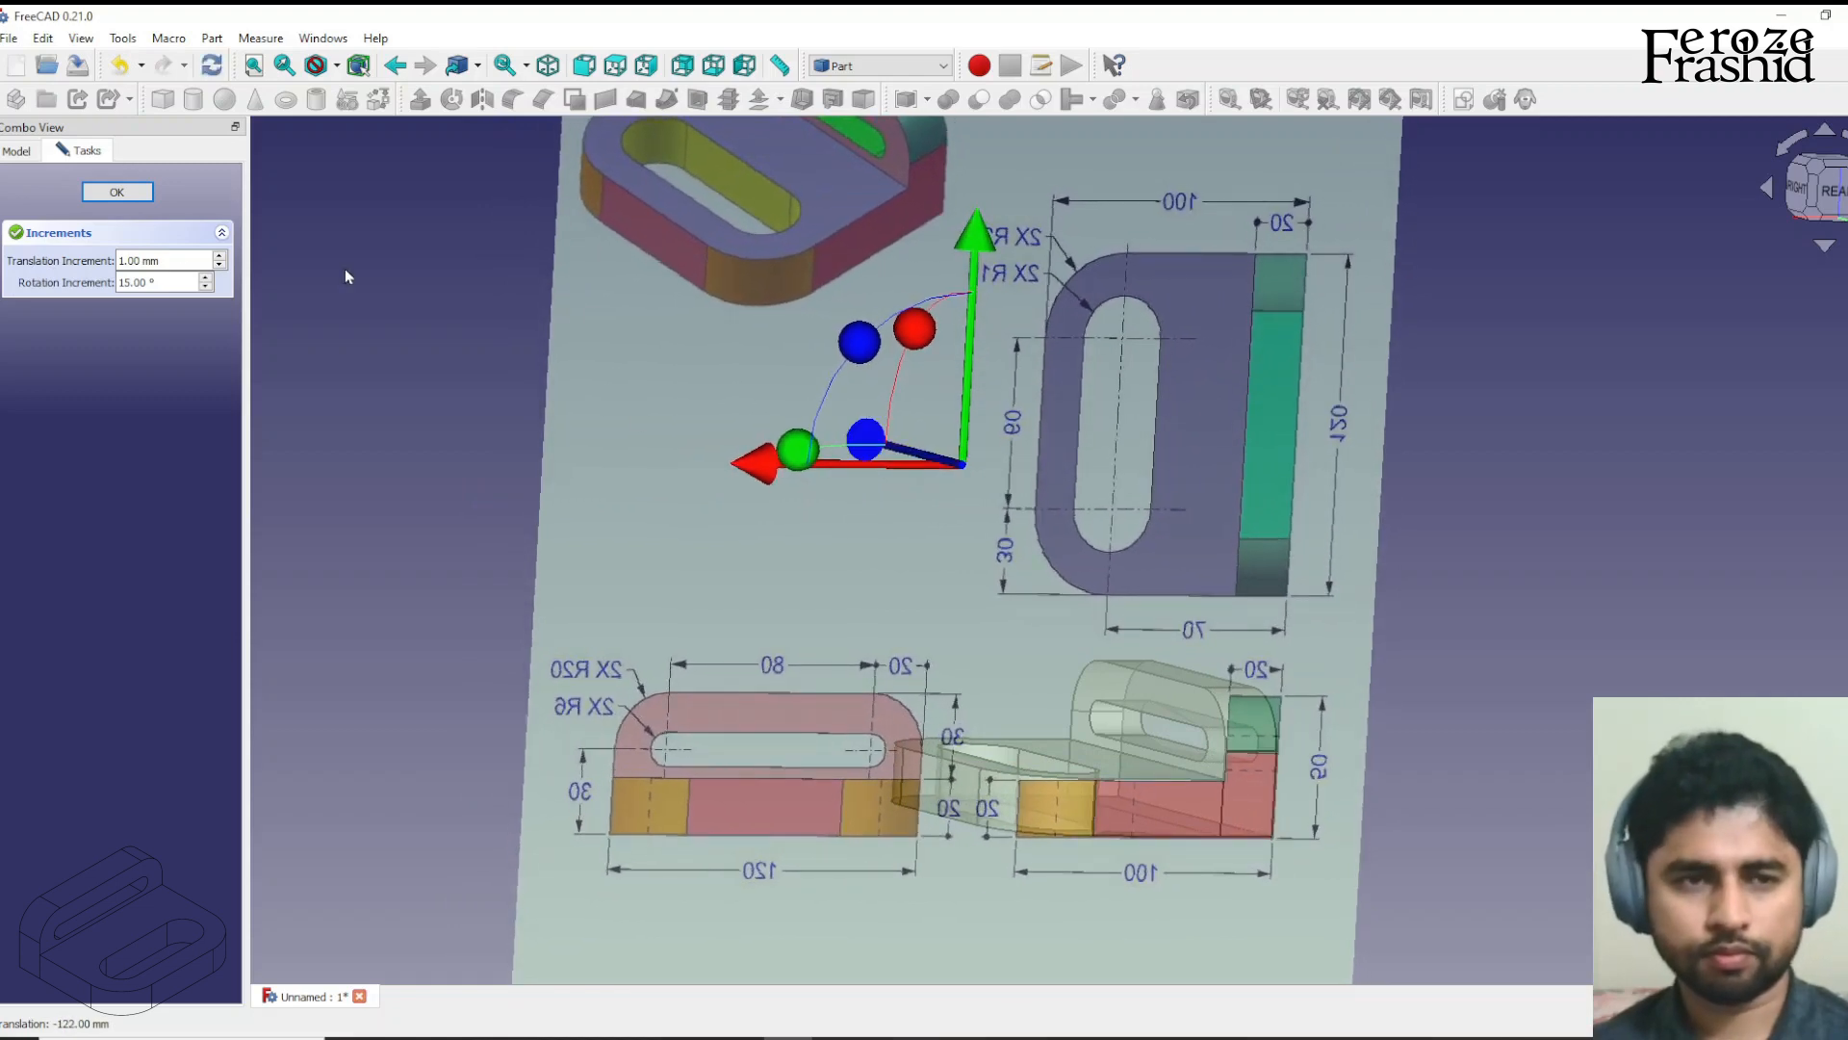
pyautogui.click(116, 192)
# Compare the translucent bracket with the drawing's L-shaped side view from the rear and from the front.
pyautogui.click(1825, 245)
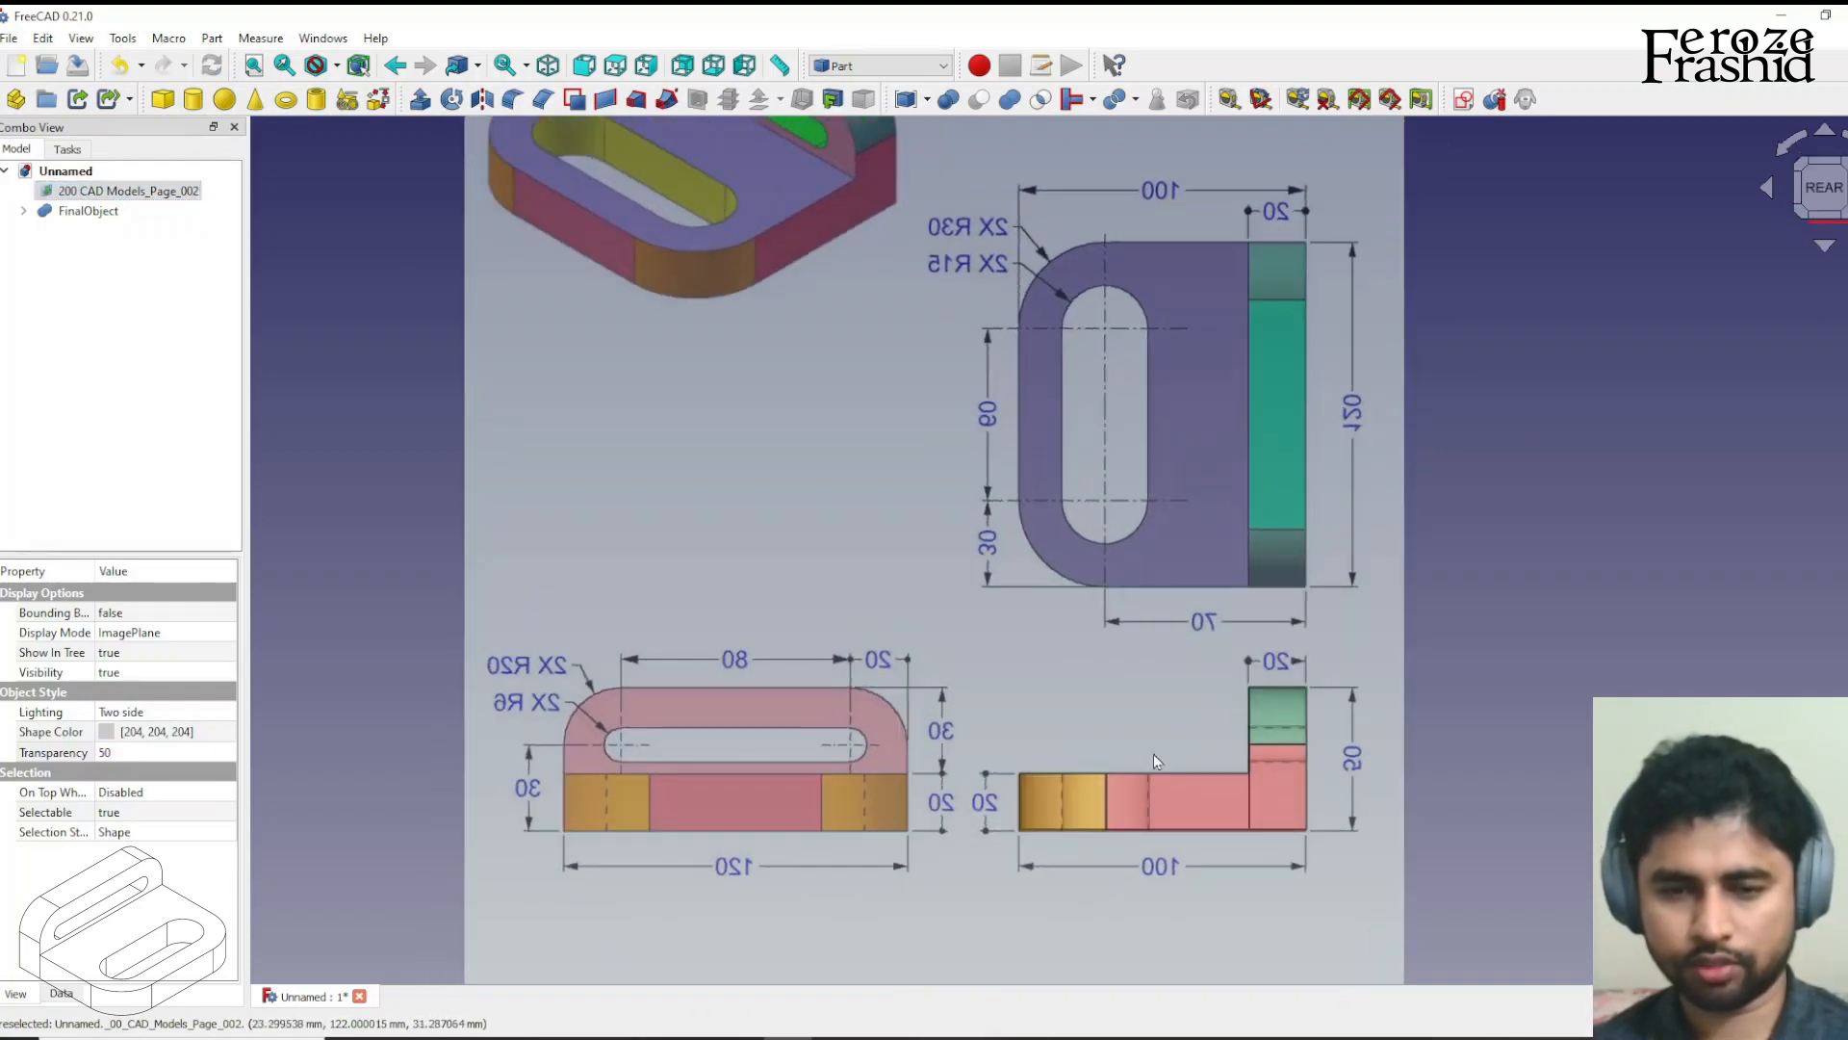
pyautogui.rightClick(842, 434)
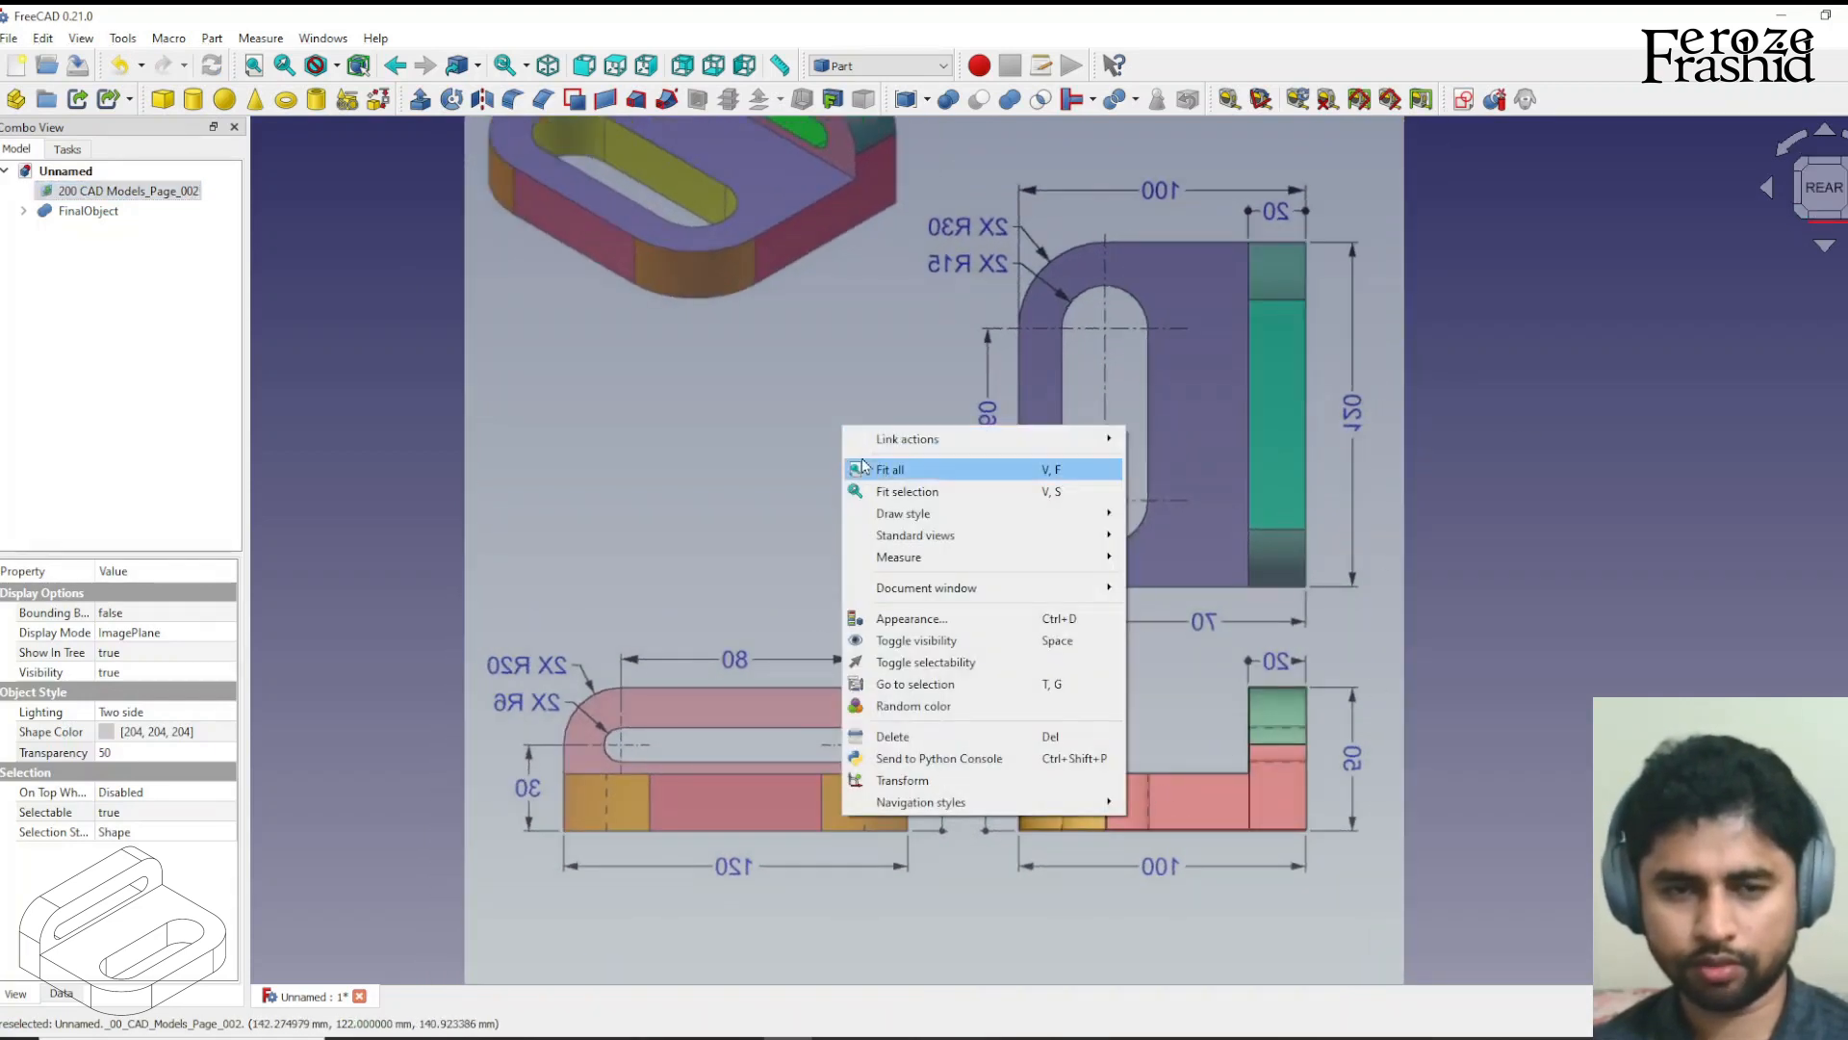
pyautogui.click(1274, 625)
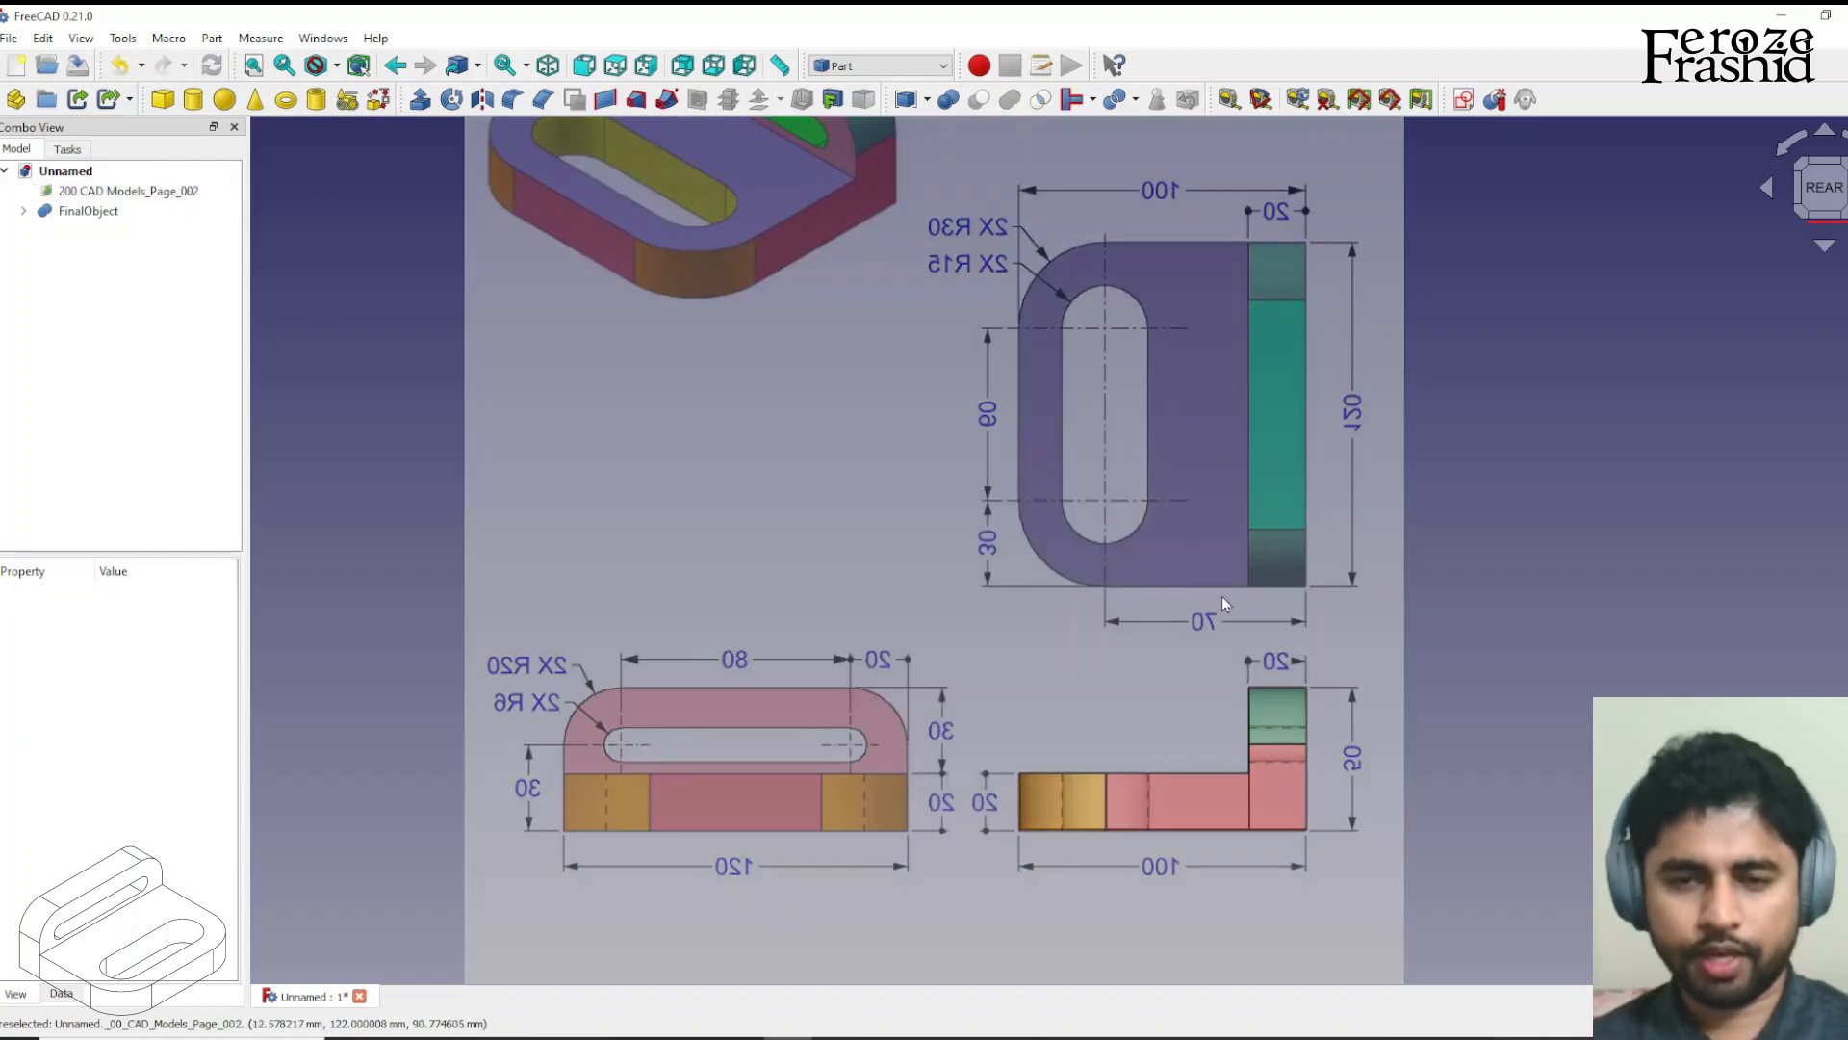
pyautogui.scroll(-2, 1221, 597)
pyautogui.moveTo(1152, 544)
pyautogui.mouseDown(button='middle')
pyautogui.moveTo(1630, 602)
pyautogui.moveTo(1673, 557)
pyautogui.moveTo(1423, 607)
pyautogui.moveTo(1527, 610)
pyautogui.mouseUp(button='middle')
pyautogui.moveTo(1093, 504)
pyautogui.mouseDown(button='middle')
pyautogui.moveTo(1127, 574)
pyautogui.moveTo(1115, 550)
pyautogui.mouseUp(button='middle')
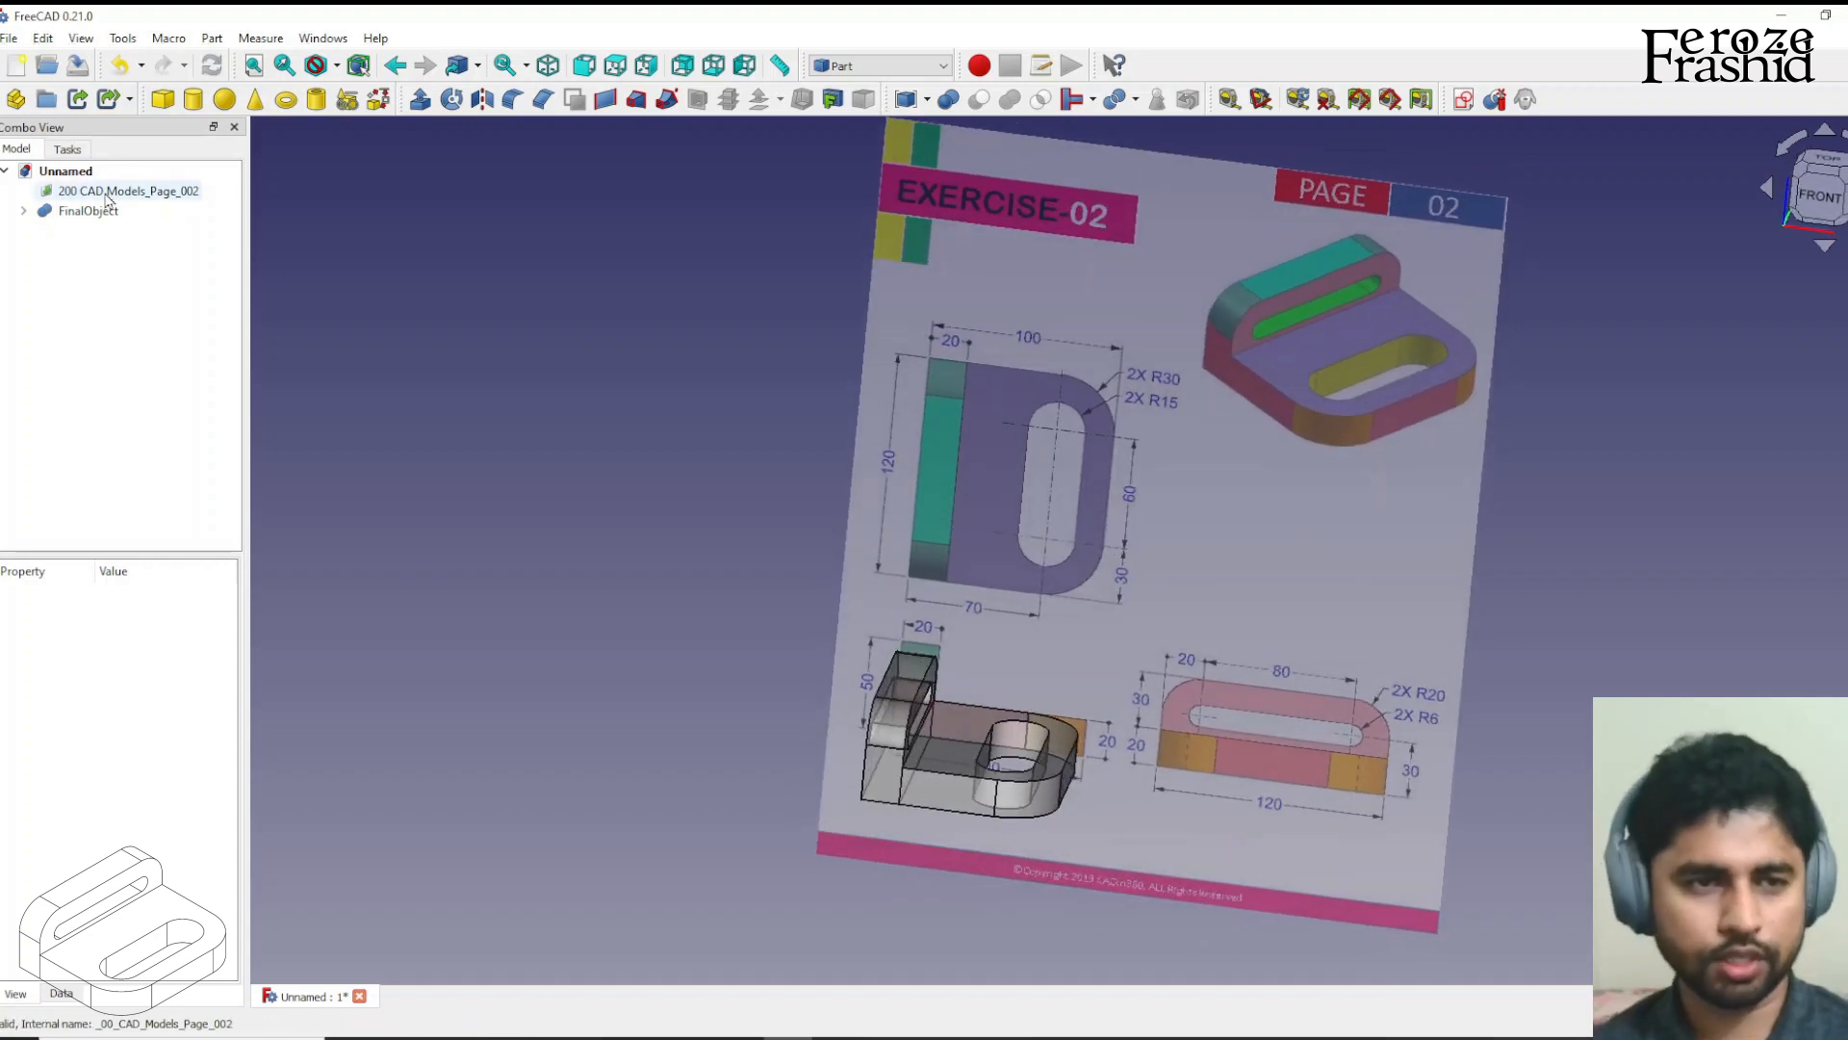
# Set FinalObject's transparency to 0 to make the solid opaque.
pyautogui.click(88, 211)
pyautogui.click(106, 894)
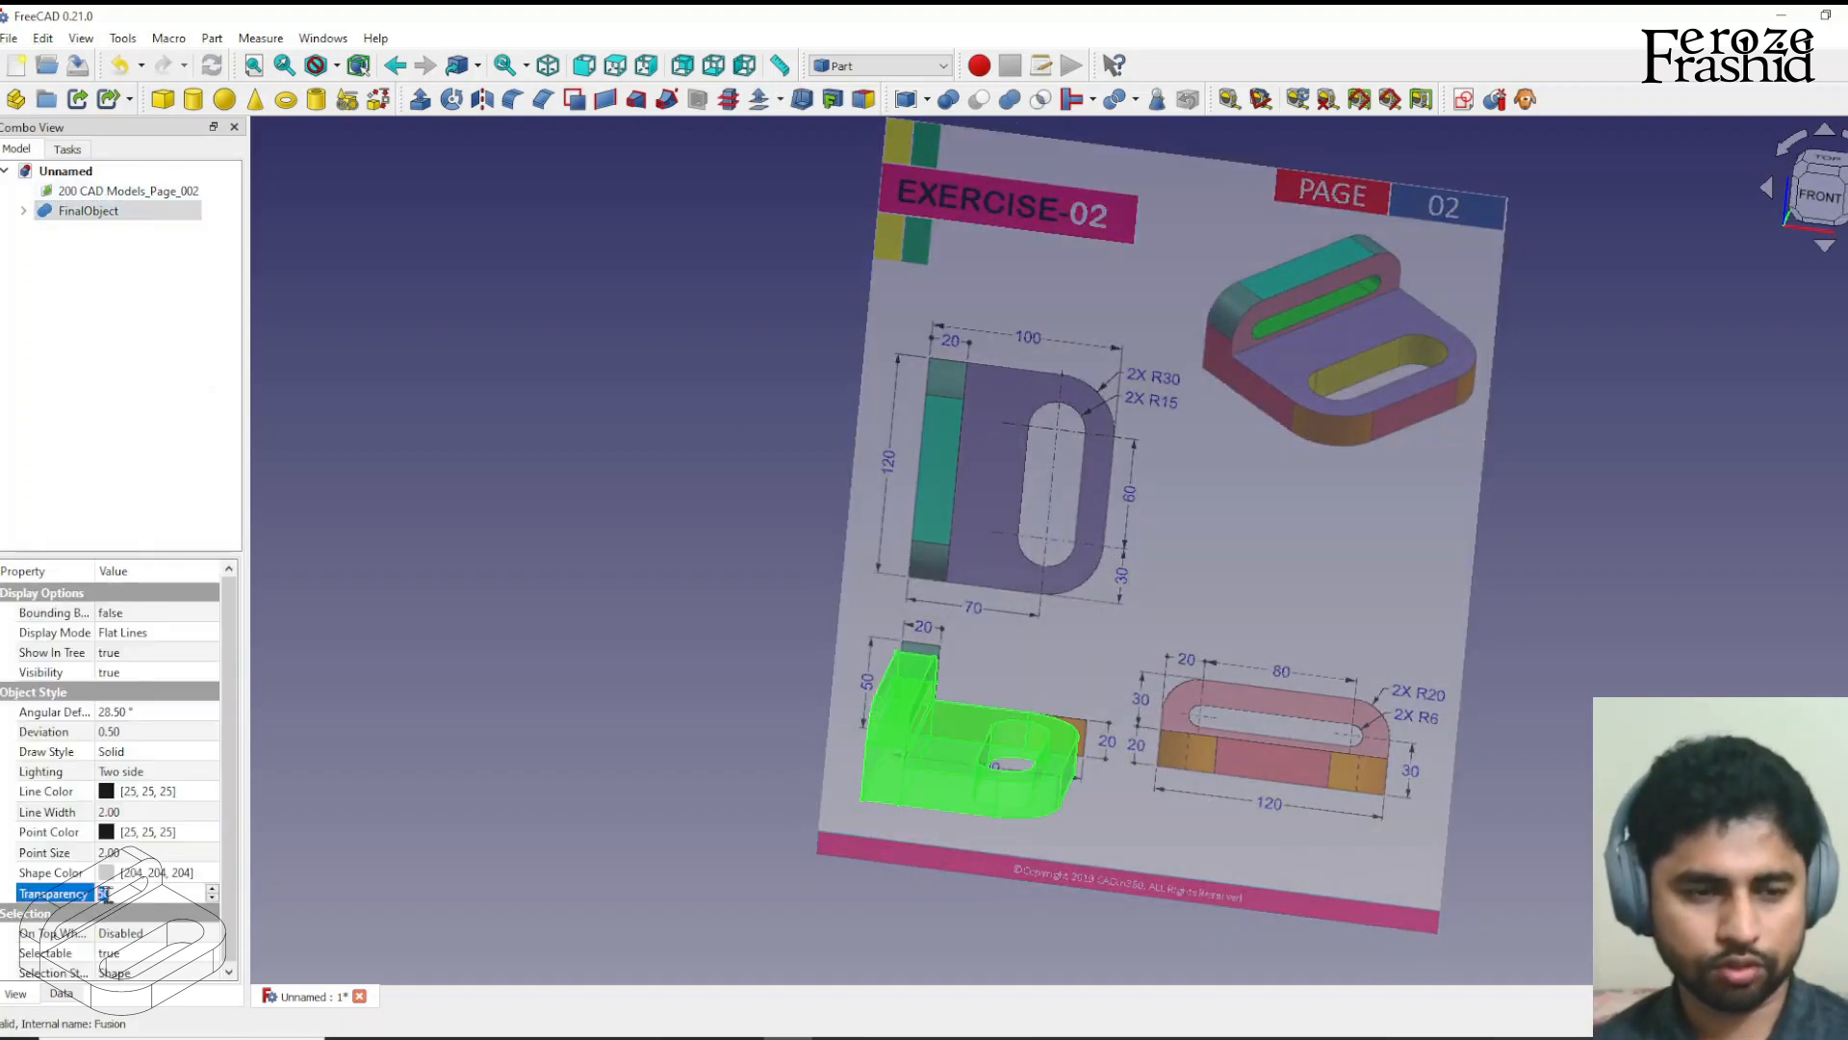
pyautogui.write('0')
pyautogui.click(789, 693)
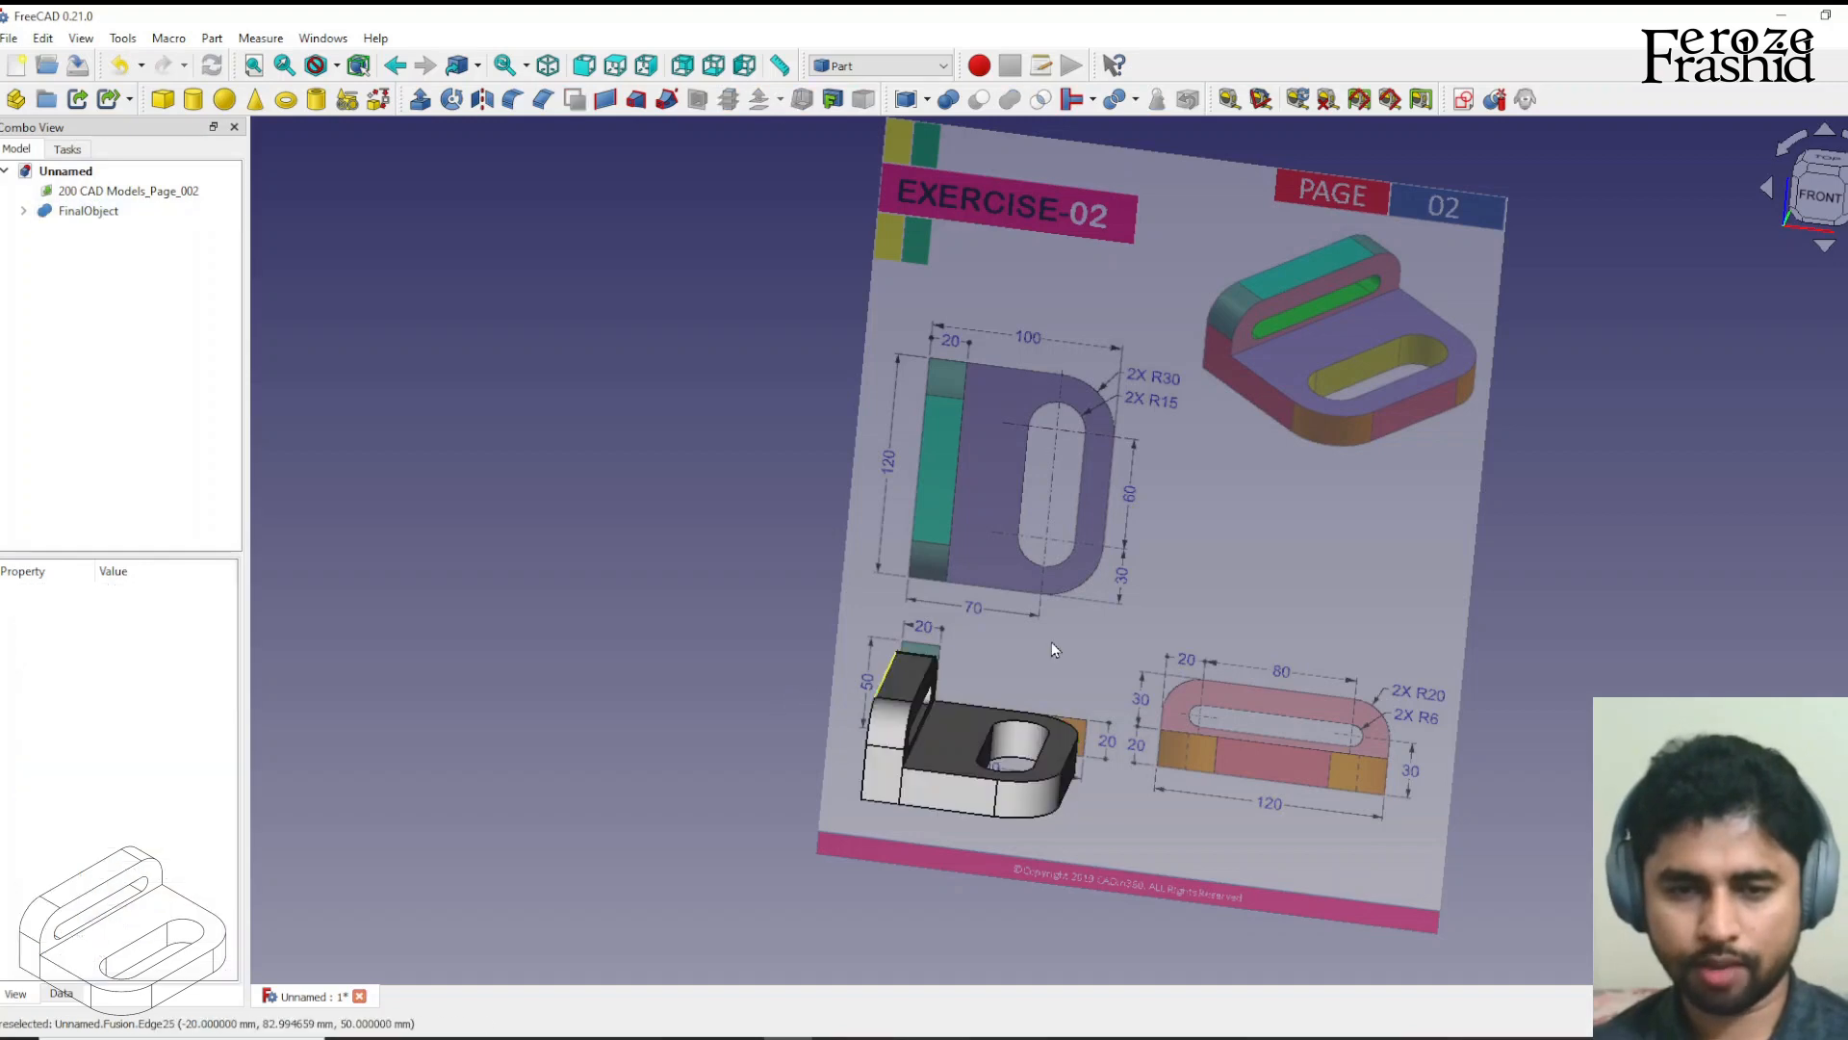
# Examine the finished bracket in an isometric view against the drawing's isometric reference.
pyautogui.moveTo(1308, 703); pyautogui.dragTo(1118, 676, button='middle')
pyautogui.scroll(1, 1071, 654)
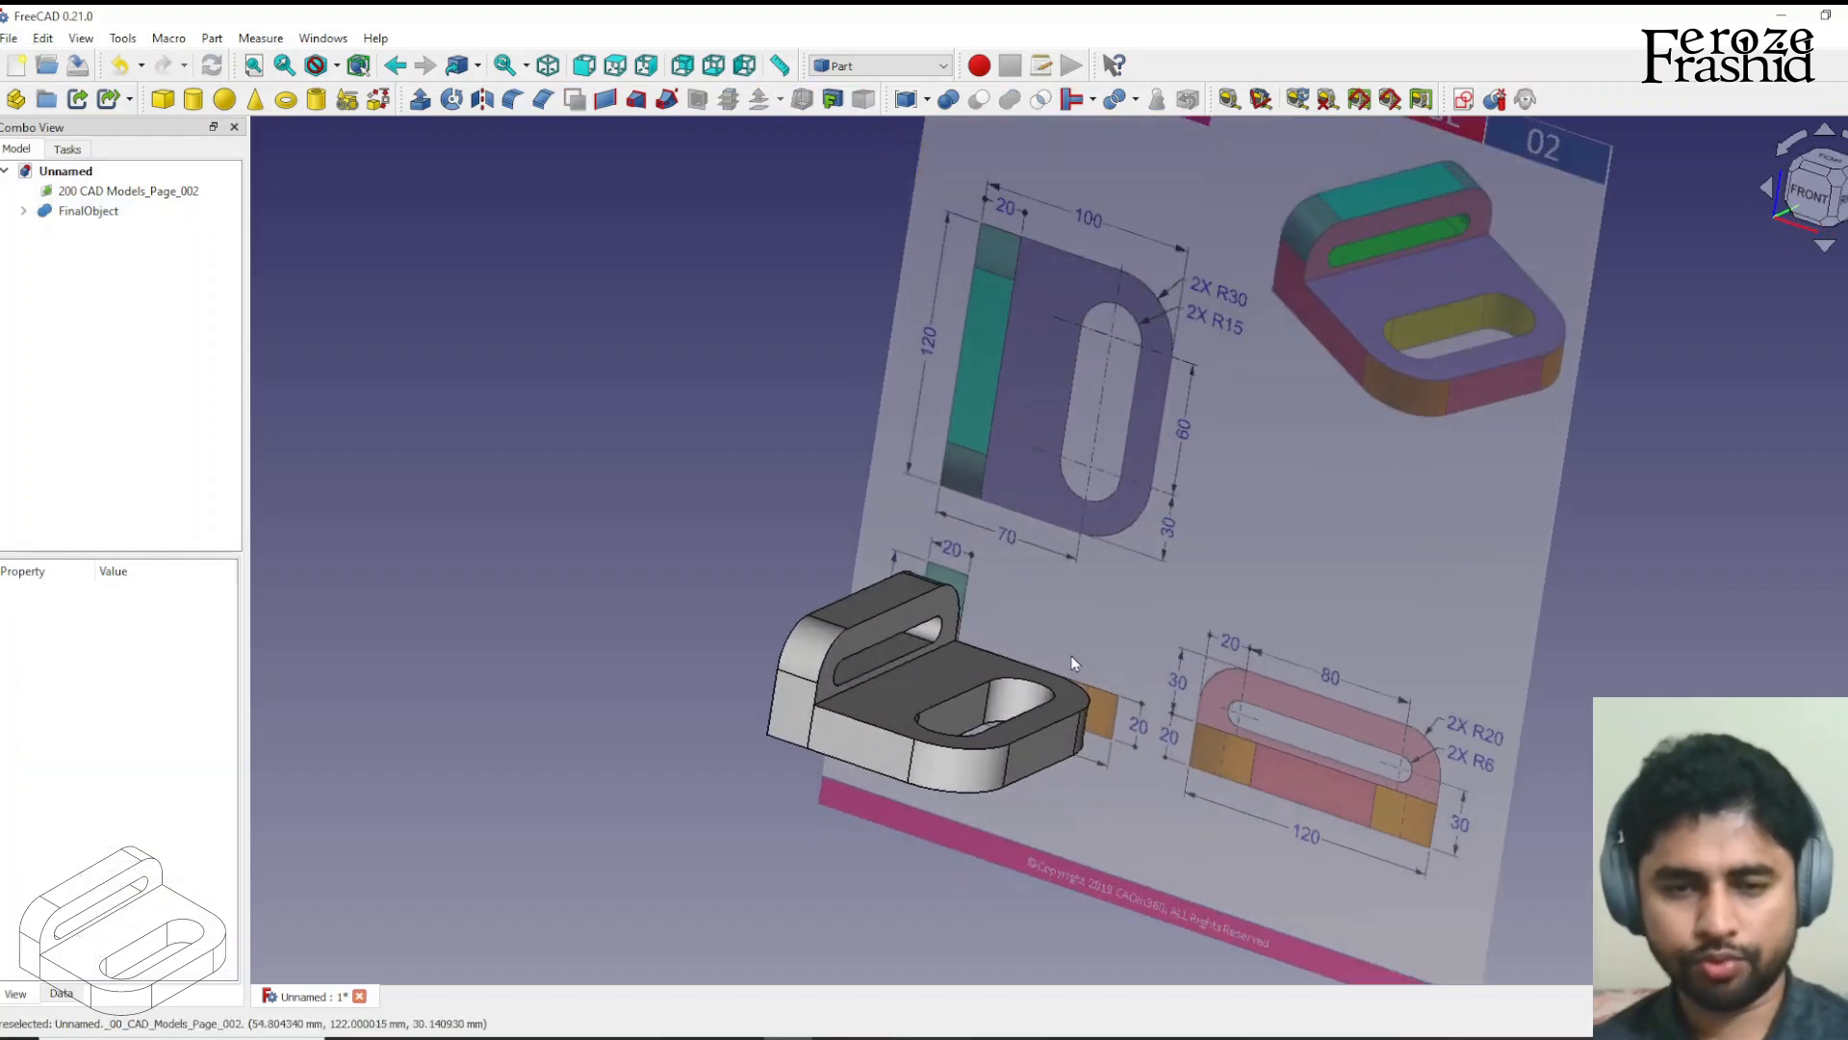
pyautogui.moveTo(927, 669); pyautogui.dragTo(1119, 578, button='middle')
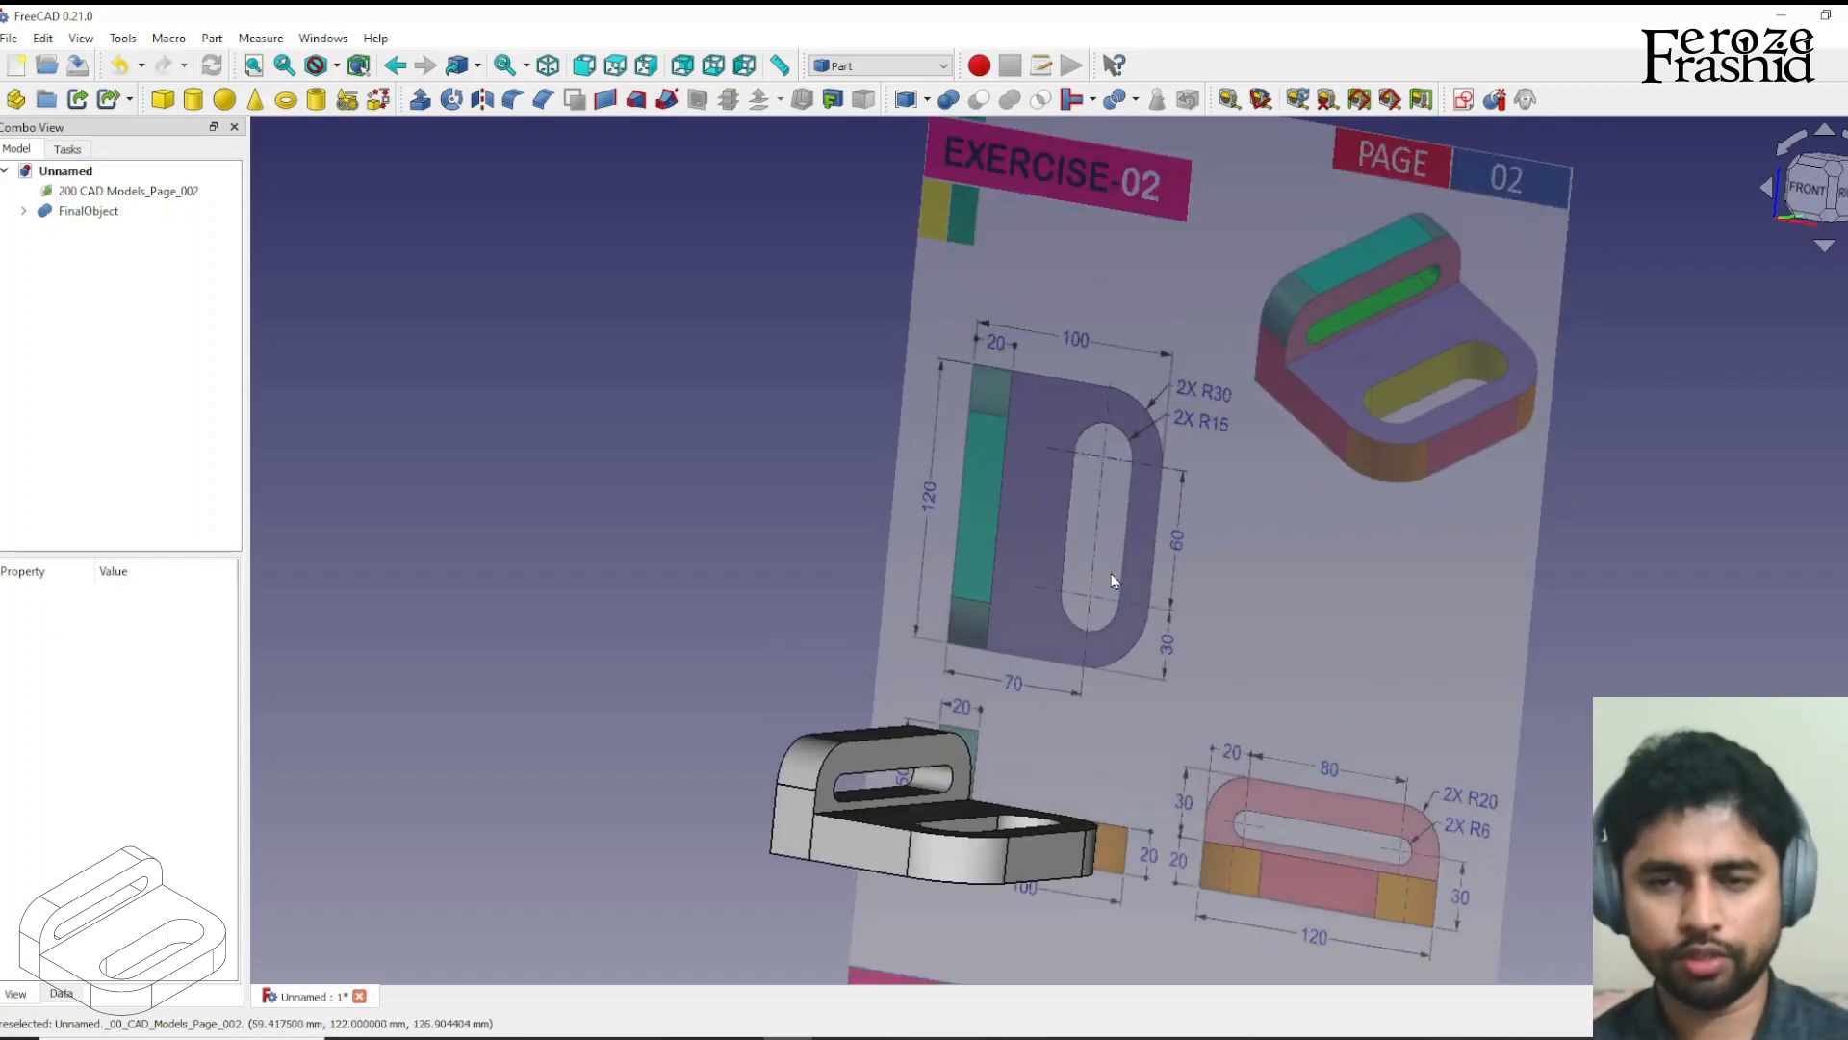
pyautogui.click(1837, 190)
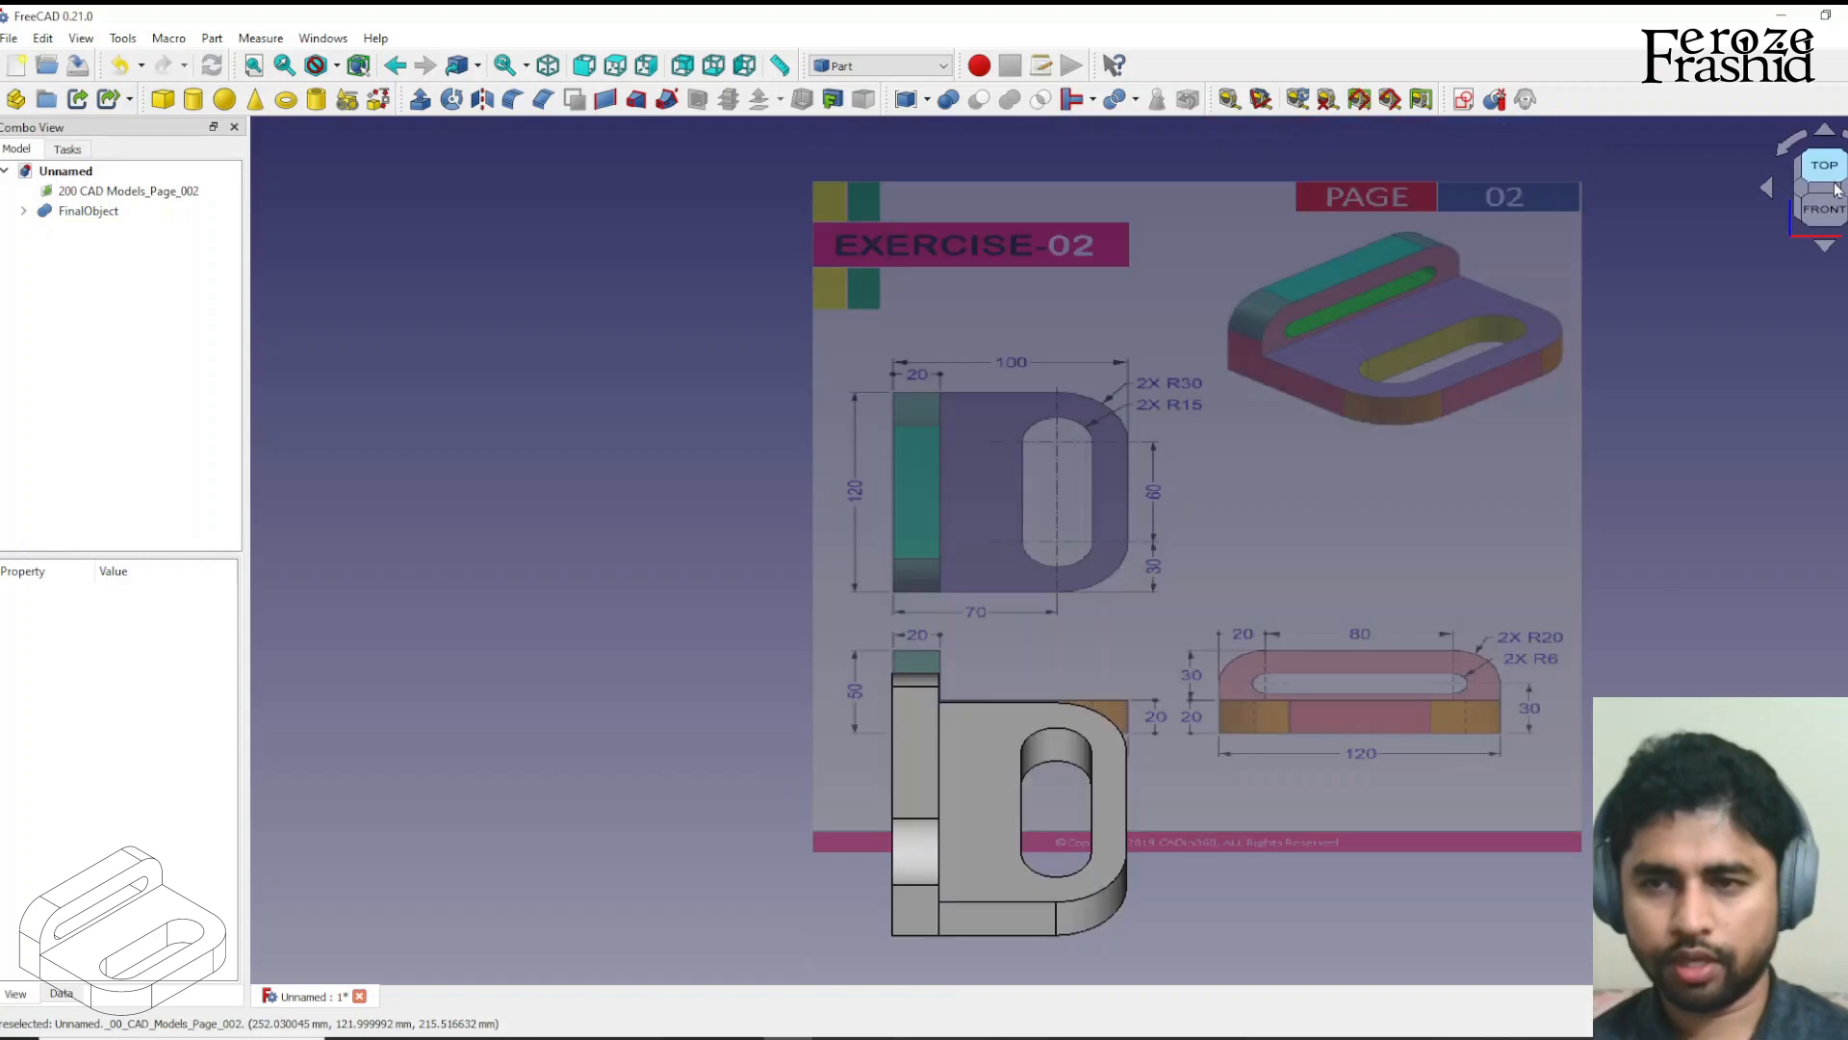
pyautogui.click(1836, 193)
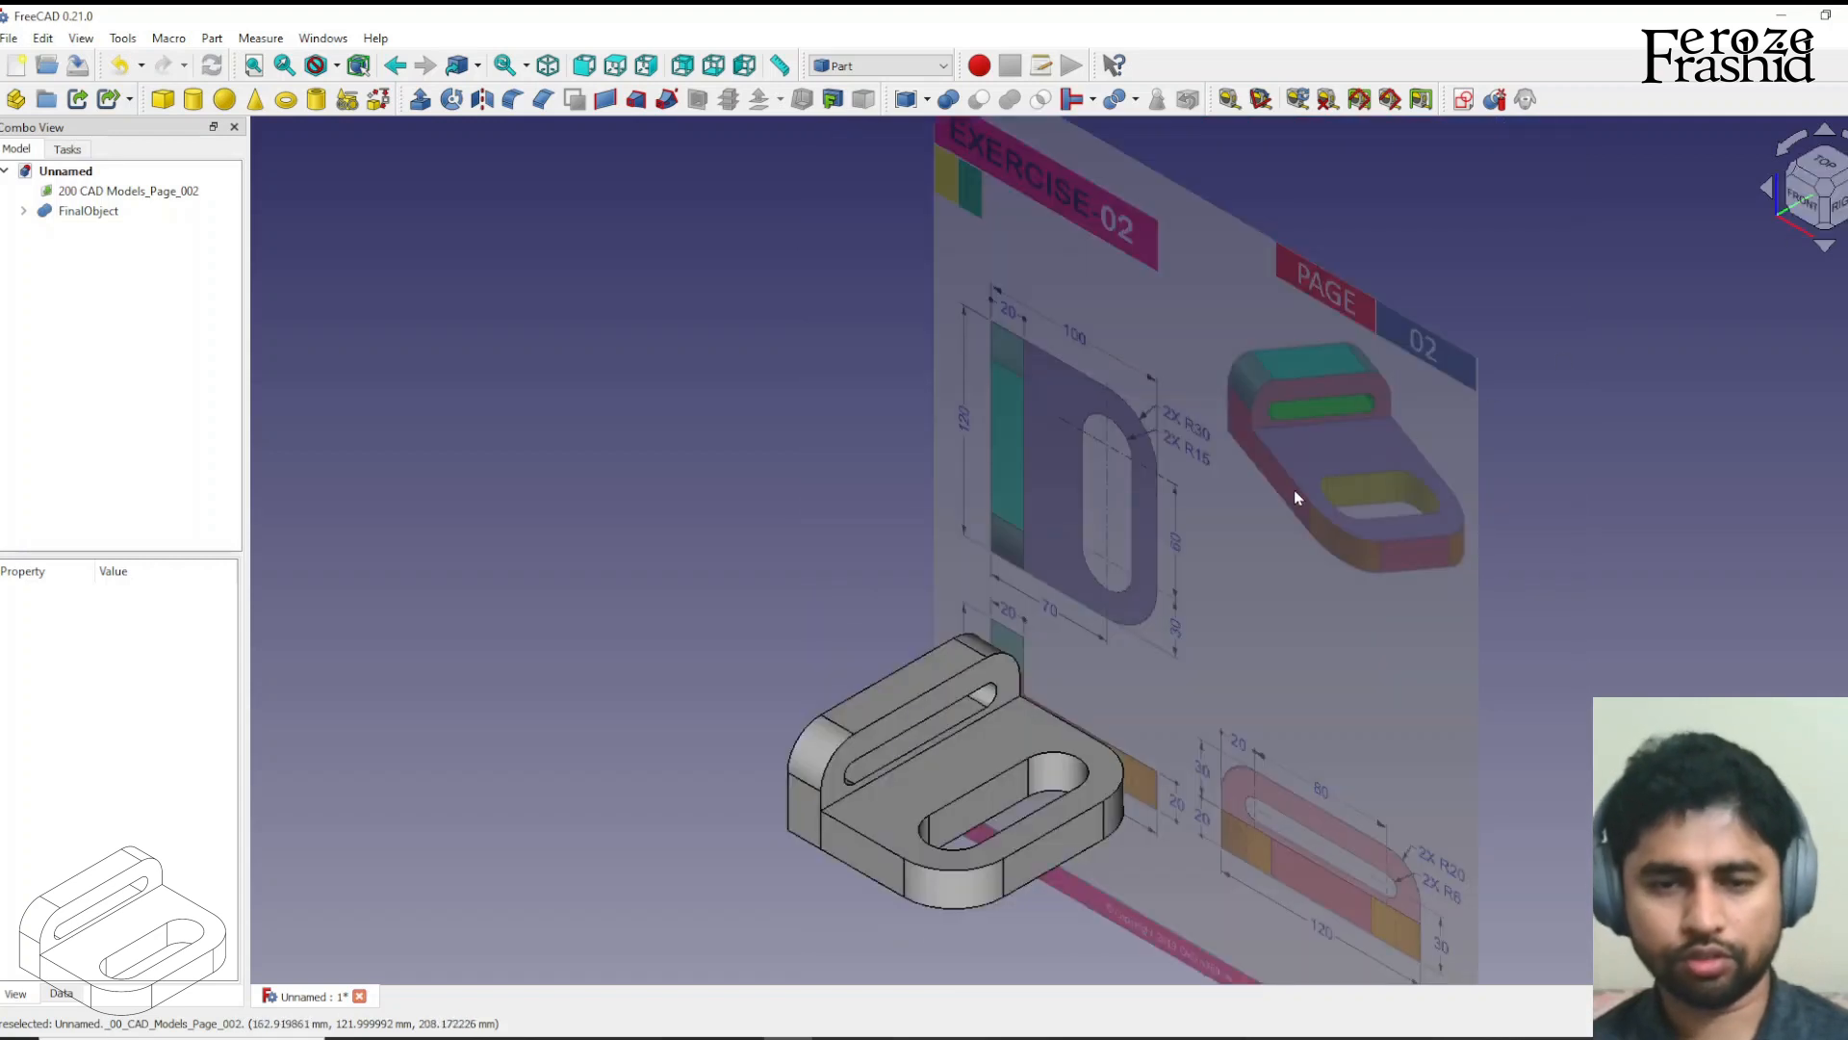